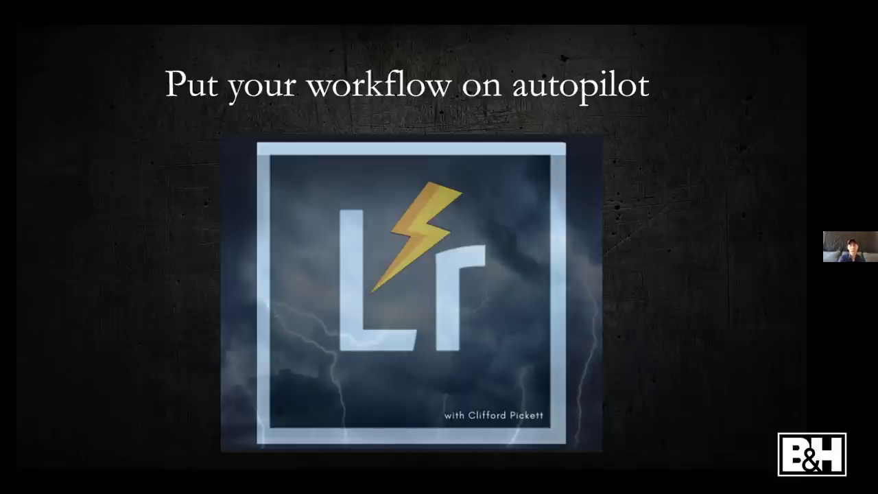
Glance at the Lightroom library desktop, then return to the presentation slide
key(ctrl+Left)
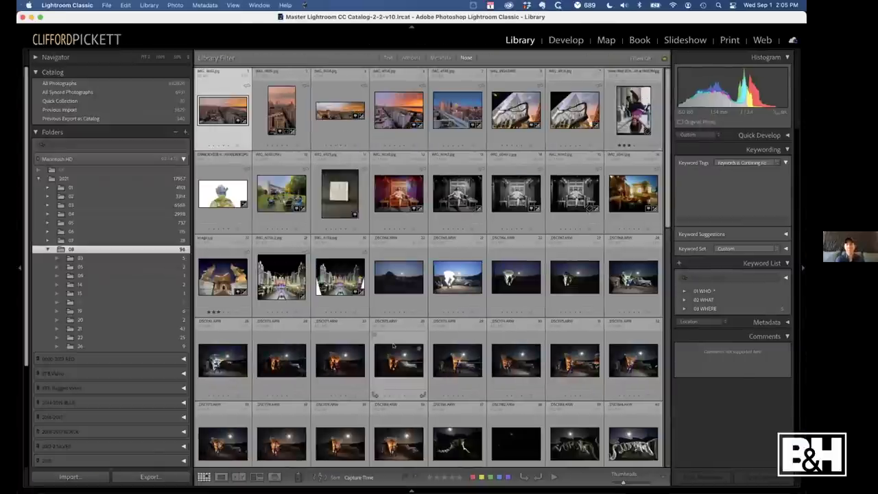
mouse_move(110, 480)
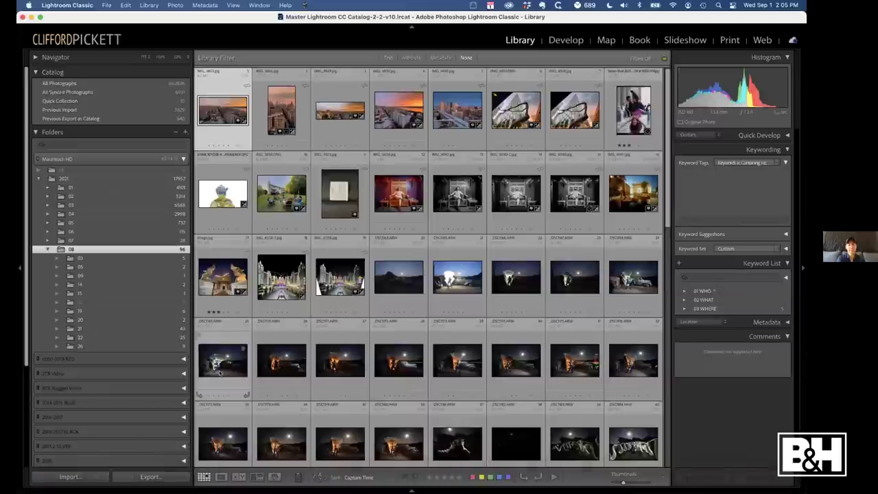
key(ctrl+Right)
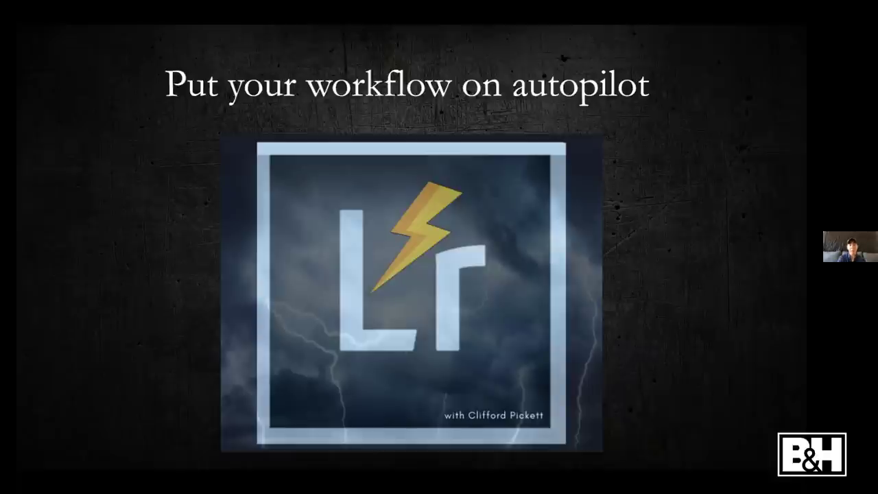
Go back to the Lightroom desktop and bring up Chrome's Lightroom Bootcamp mind map
key(ctrl+Left)
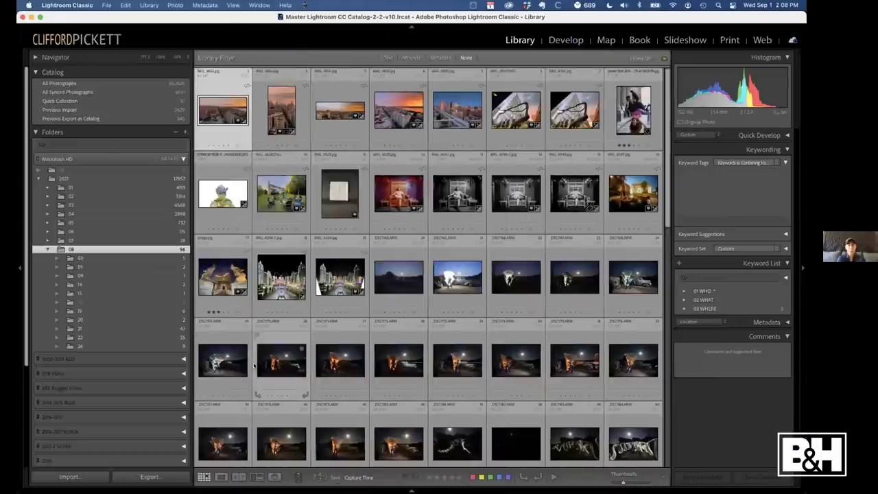
mouse_move(288, 481)
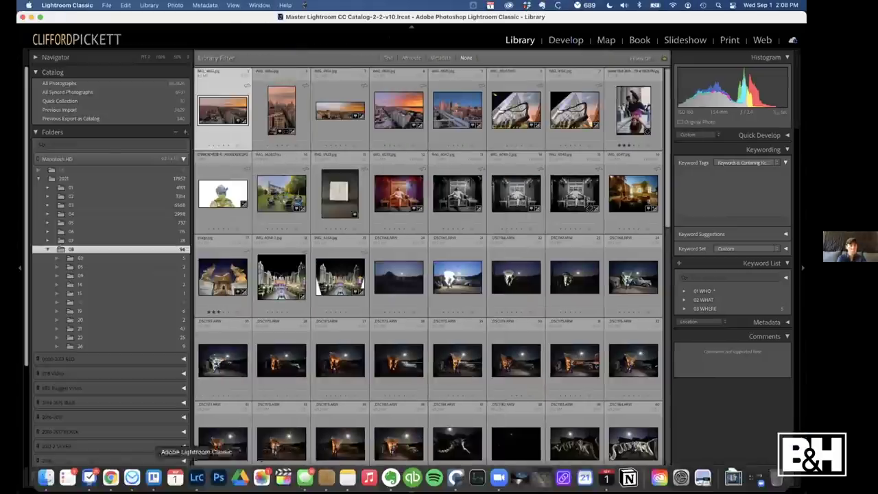
click(110, 479)
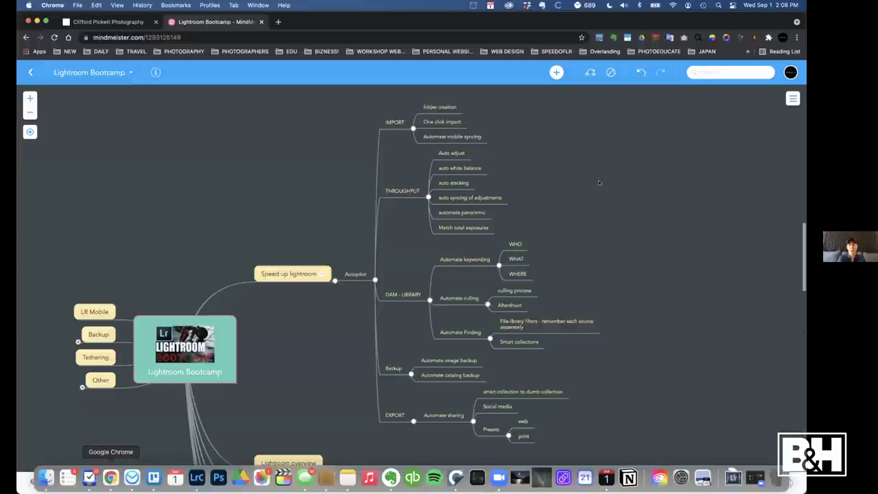
click(375, 280)
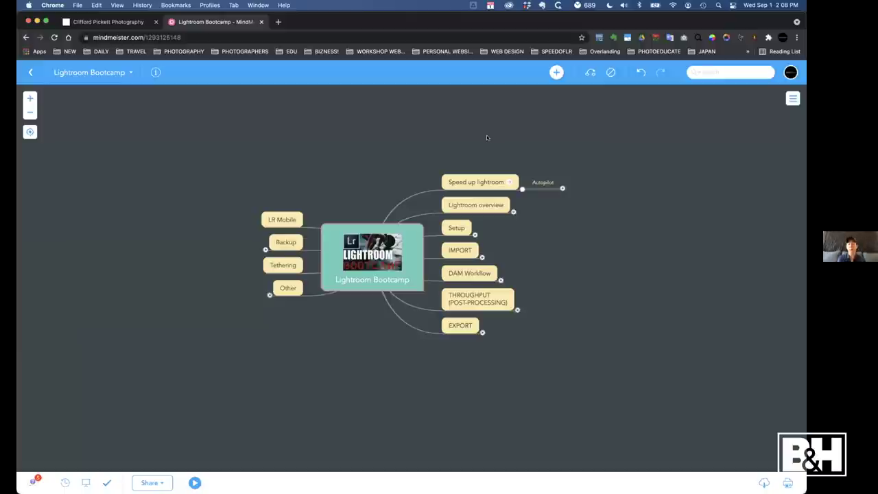
click(513, 212)
click(476, 266)
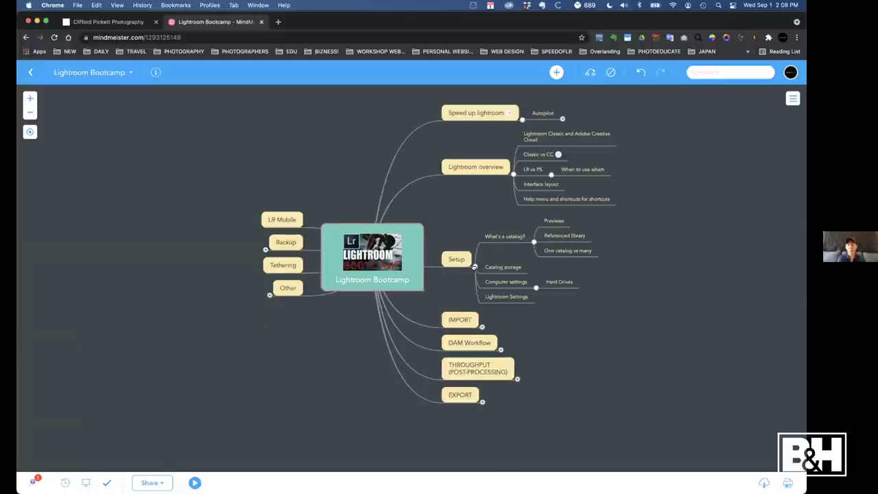
click(482, 327)
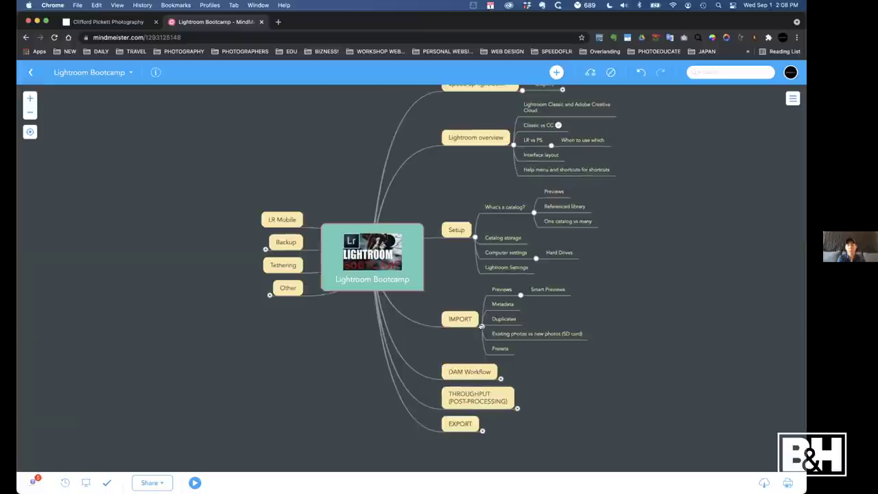
click(500, 377)
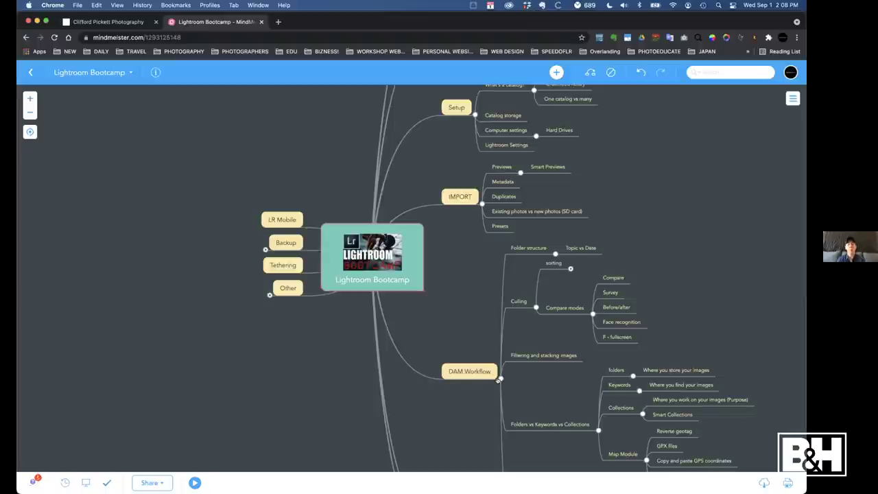
scroll(521, 354, down, 5)
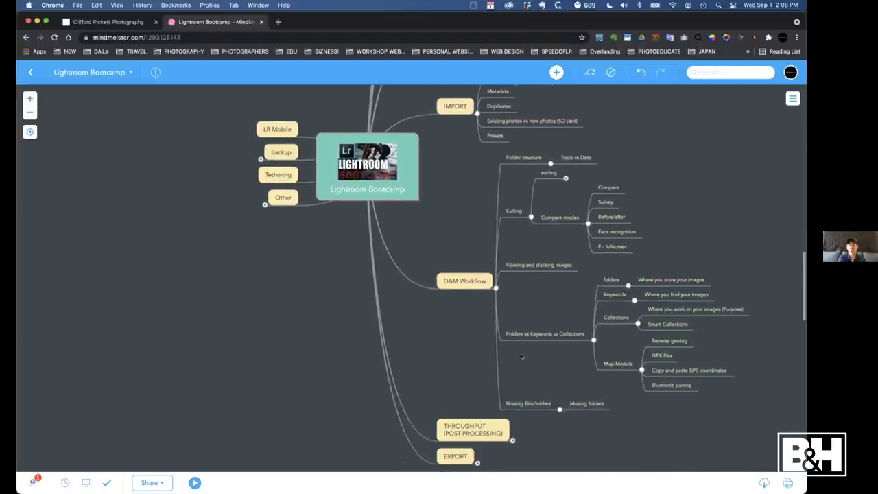
scroll(521, 357, up, 4)
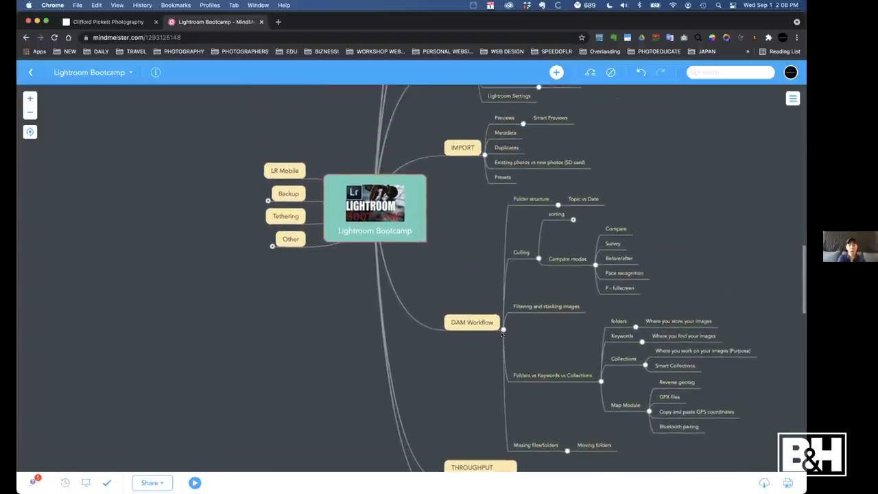
click(502, 330)
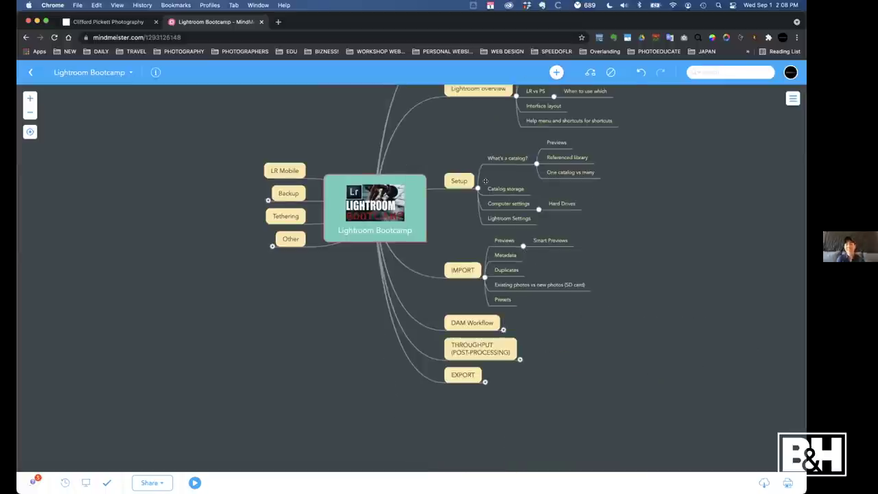
click(477, 188)
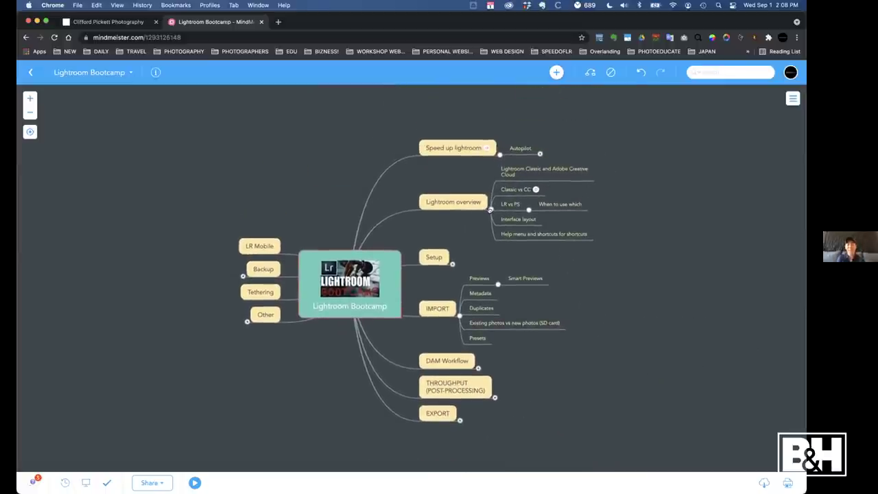
click(491, 208)
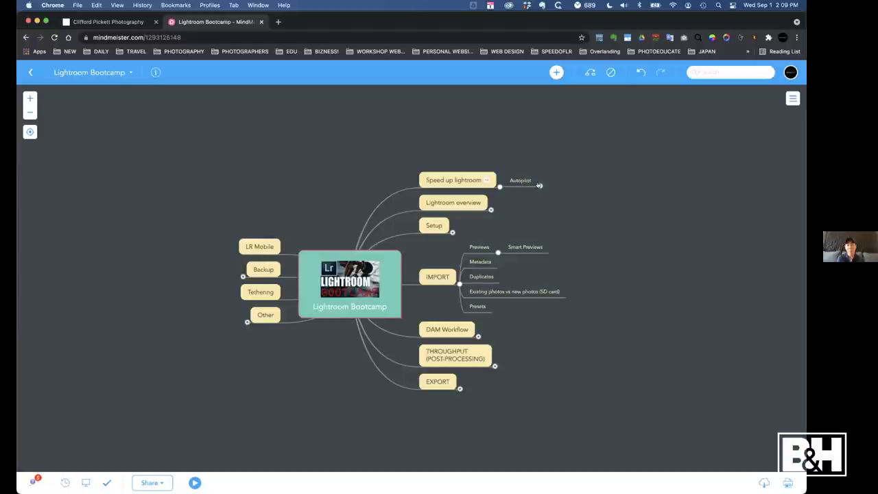
click(540, 185)
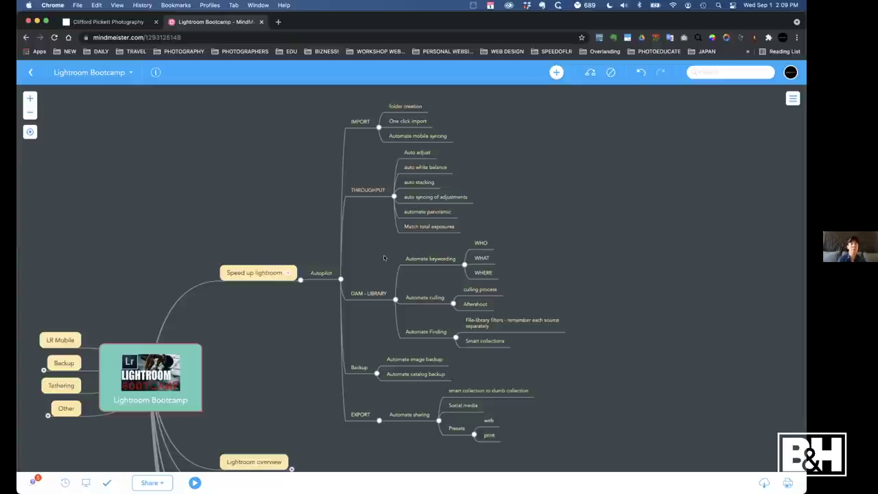
click(119, 22)
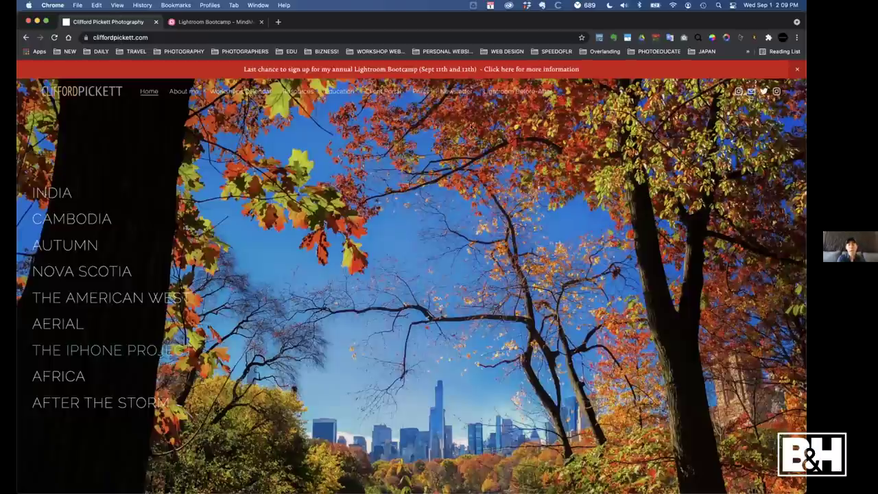
key(ctrl+Tab)
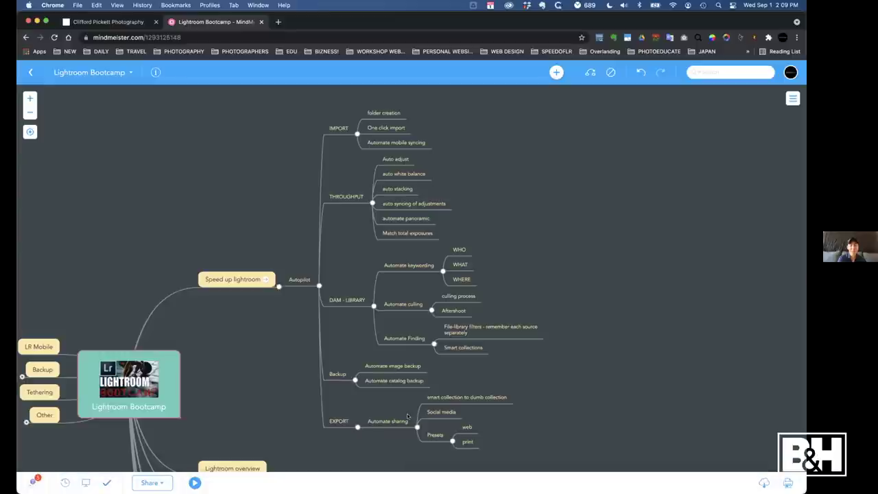
Switch to Lightroom Classic and choose File > New Catalog
key(super+Tab)
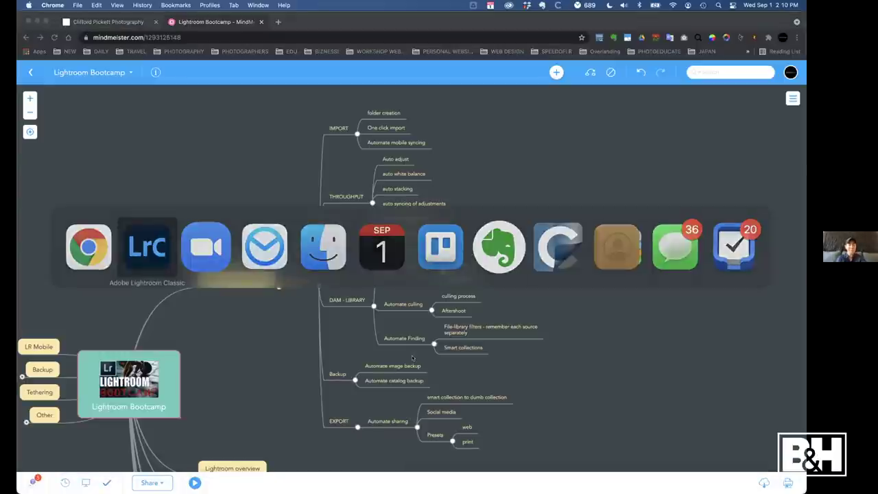
key(super+Tab)
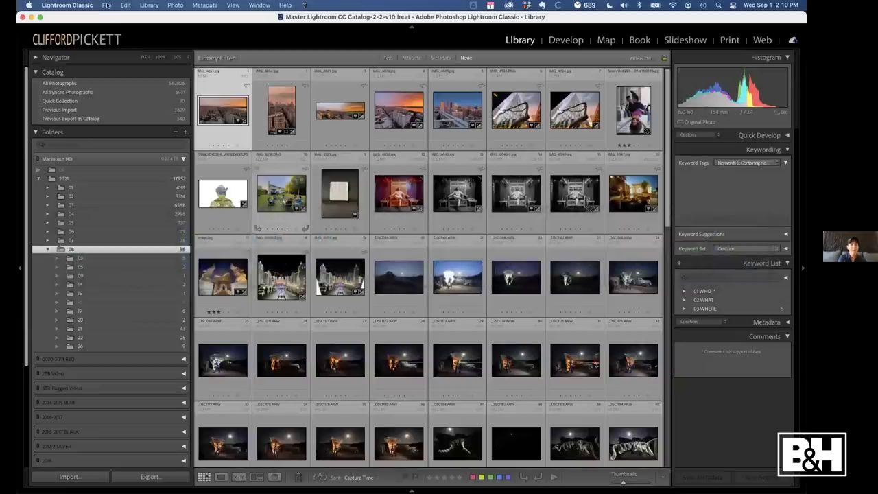
click(106, 5)
click(118, 18)
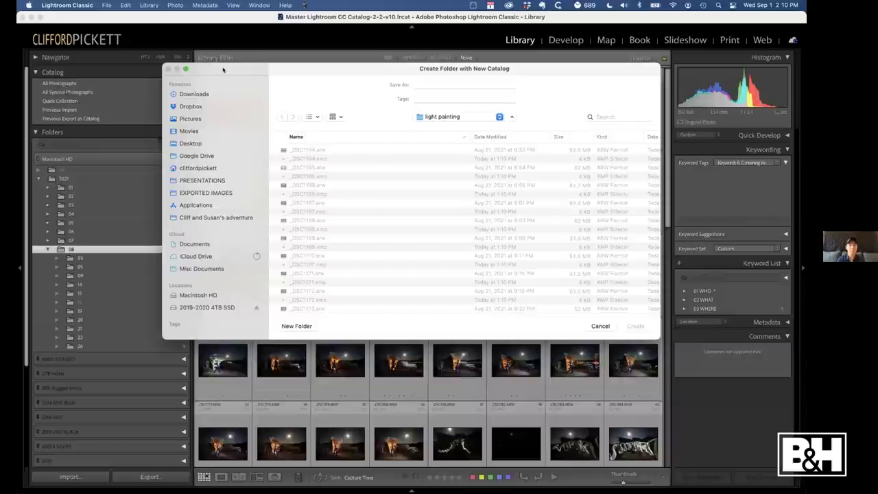
Create a new folder named 'B&H Demo' inside Pictures
click(189, 118)
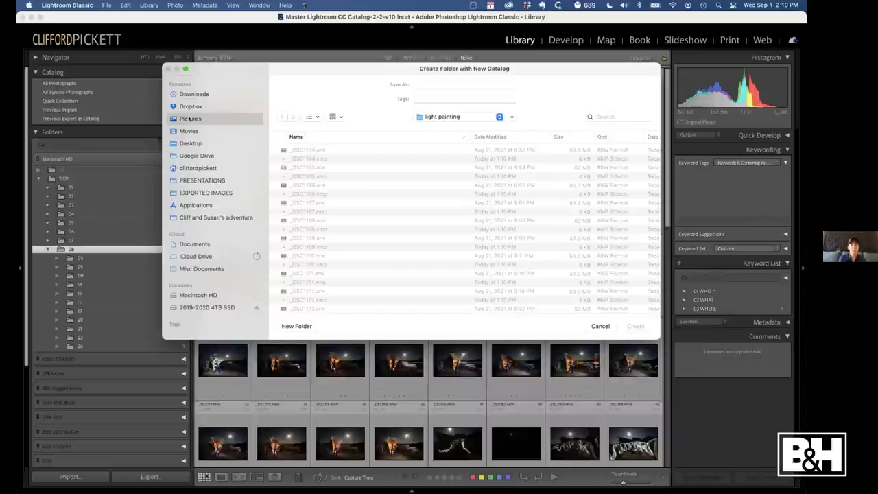
click(297, 326)
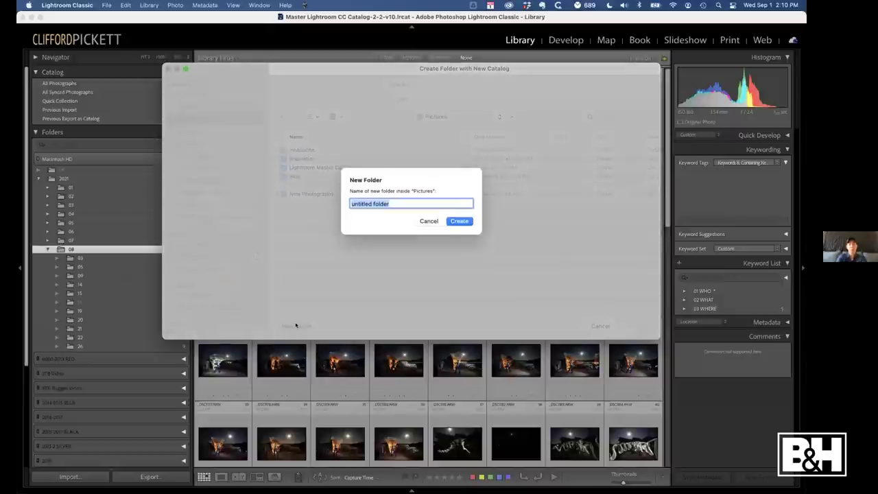
text(B&H Demo)
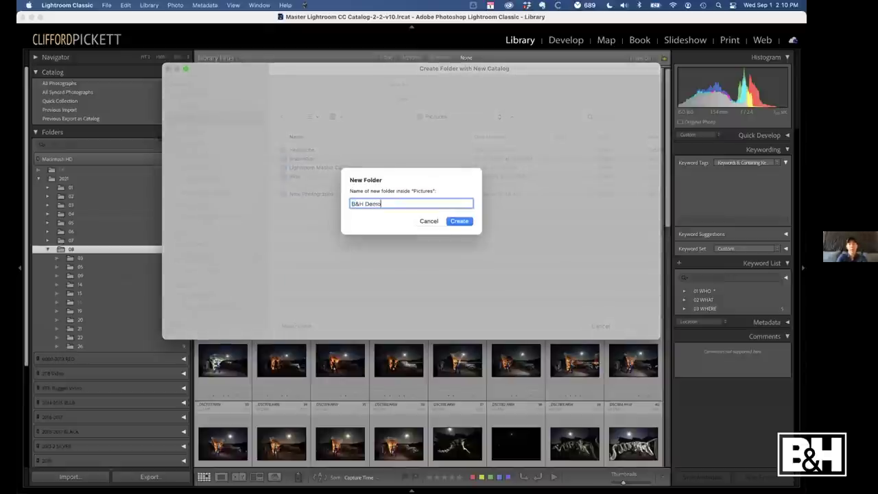
click(460, 221)
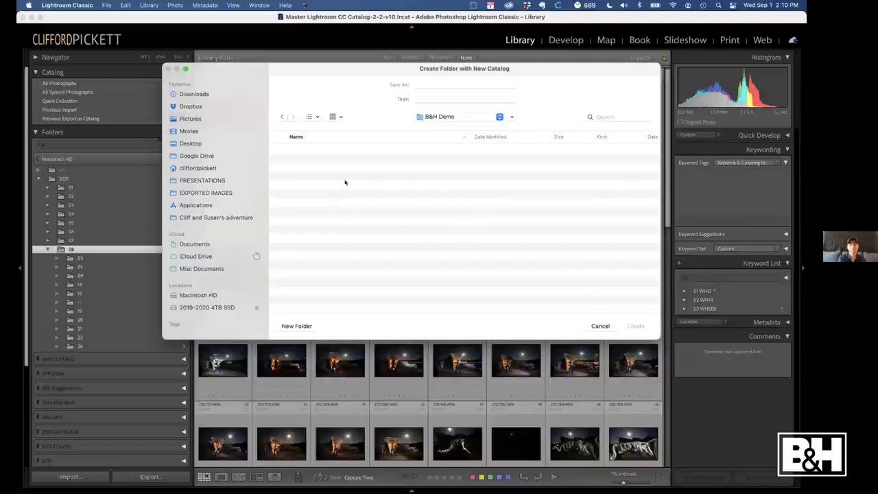
Save the new catalog as 'B&H Demo' in that folder
click(421, 83)
text(B)
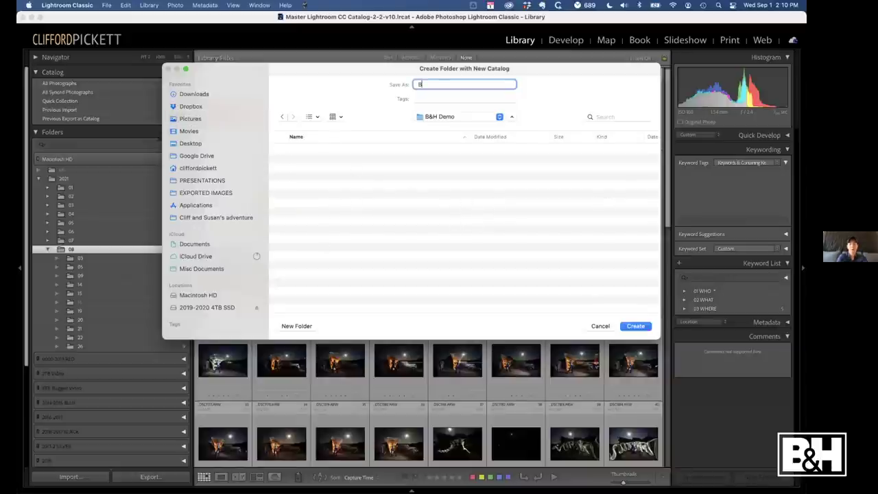
text(&H Demo)
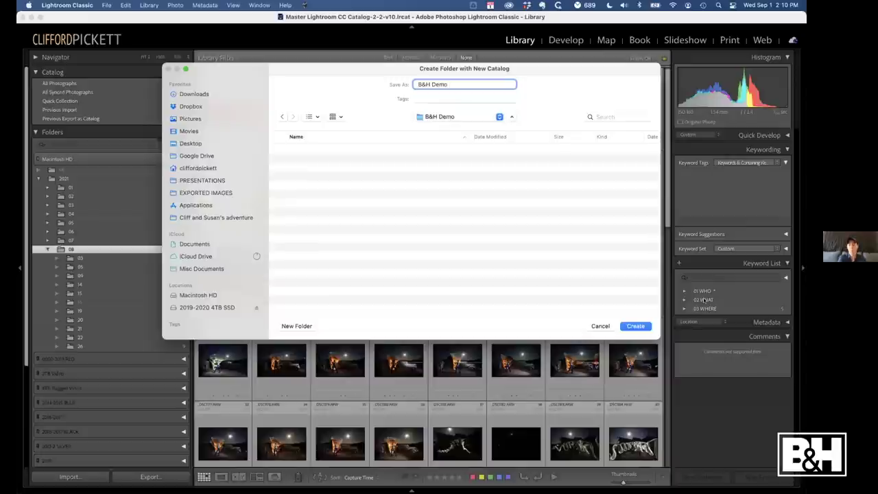
click(635, 326)
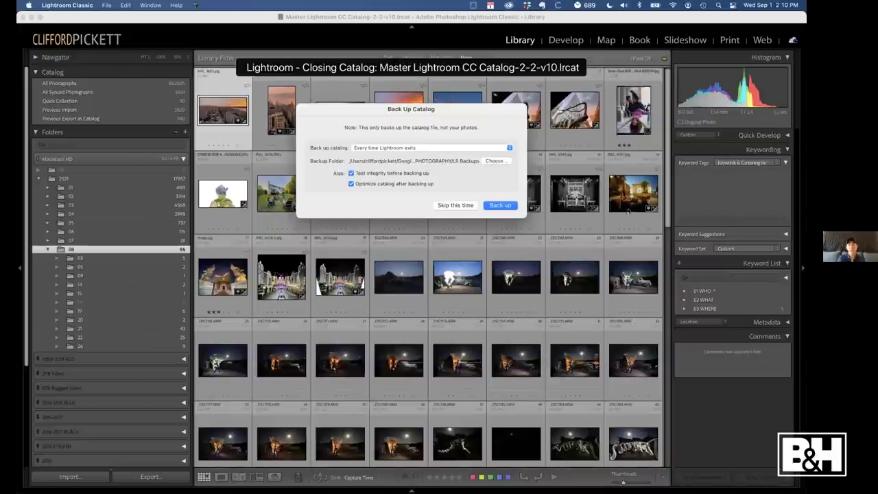
Skip backing up the old catalog and open a Finder window on Pictures
click(452, 206)
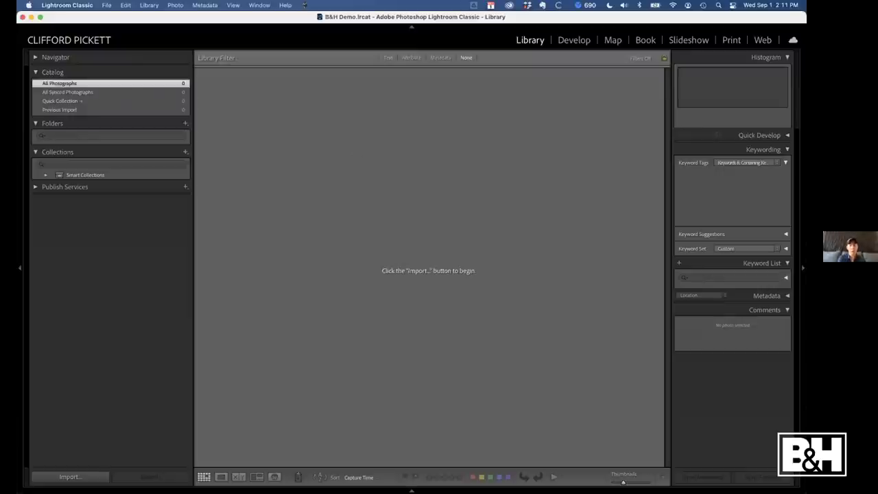
mouse_move(63, 489)
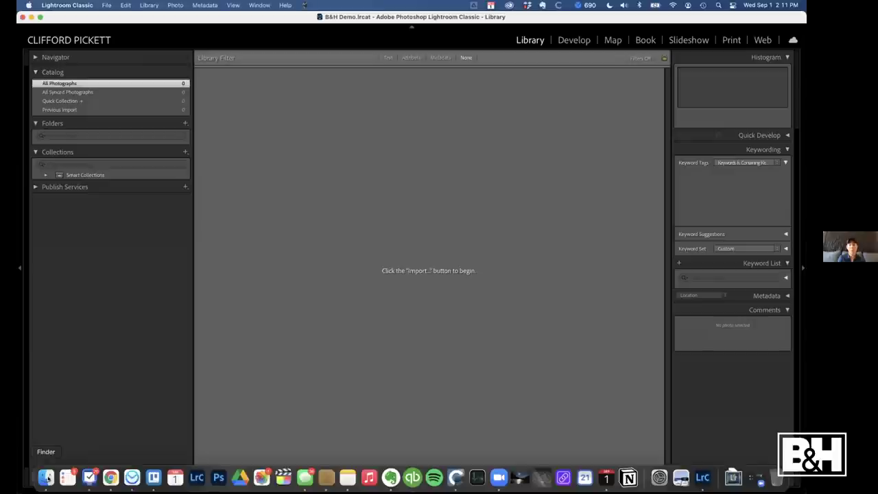
click(46, 477)
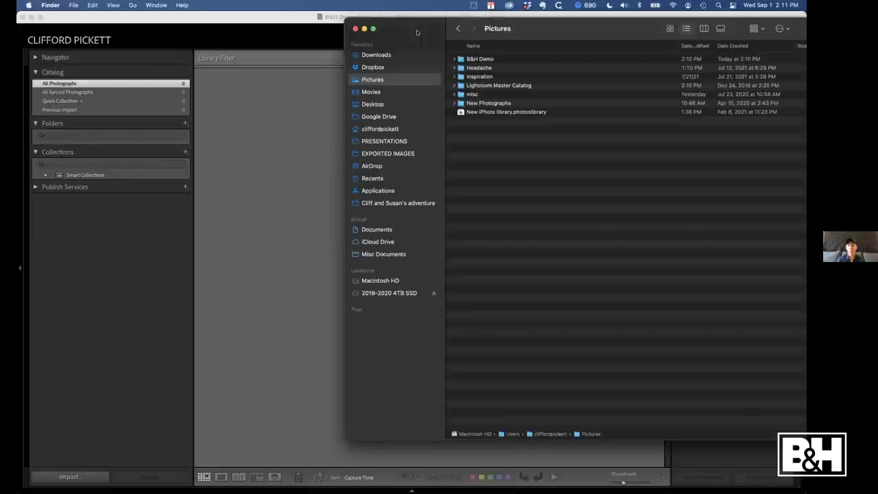
Expand the Headache folder in Finder and drag it onto Lightroom's grid for import
click(481, 69)
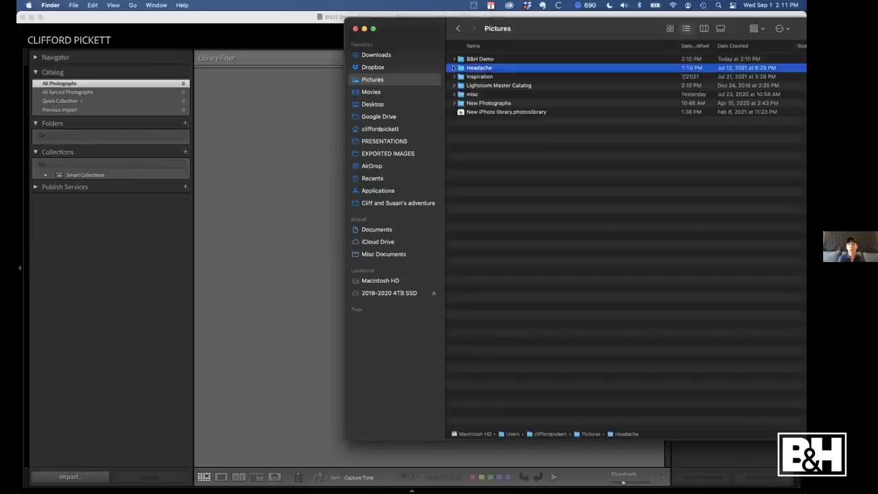
key(Right)
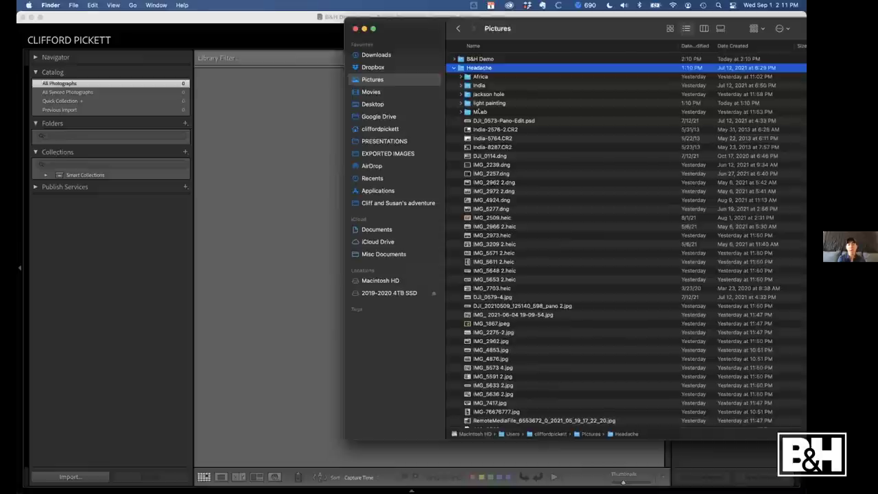
drag(472, 68, 250, 150)
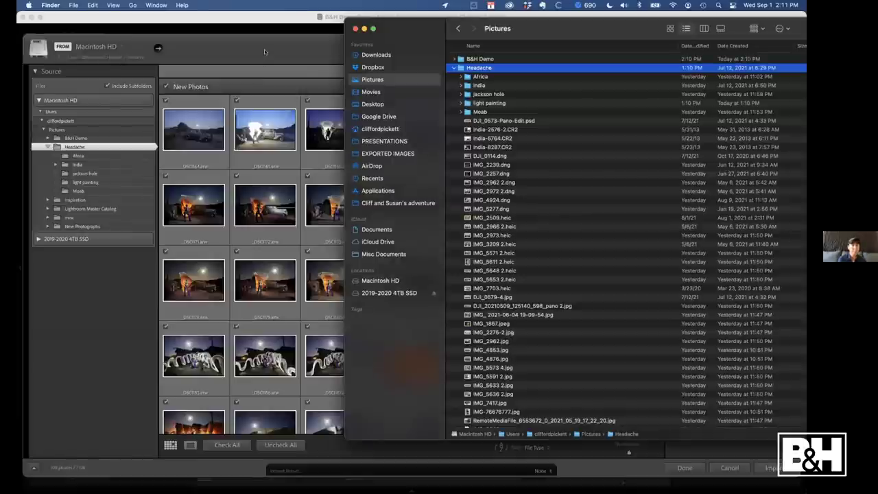
Bring the Import window forward and review the Add settings and Keywords box
click(264, 50)
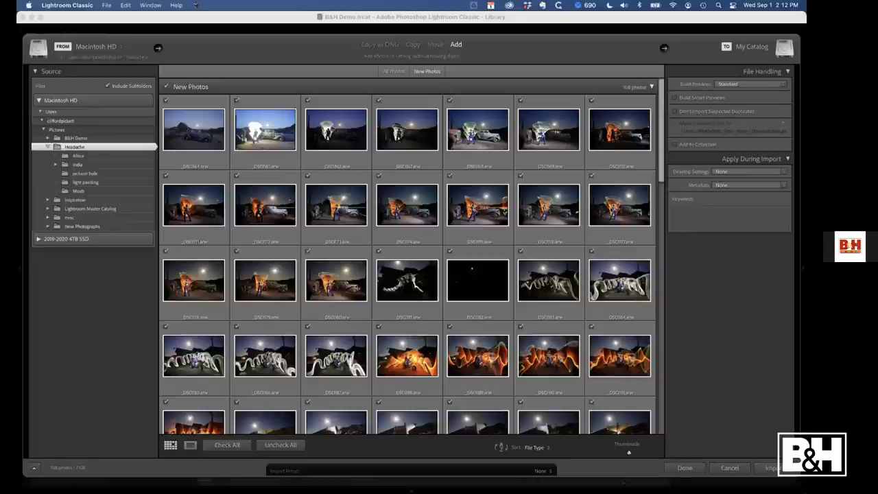
click(776, 216)
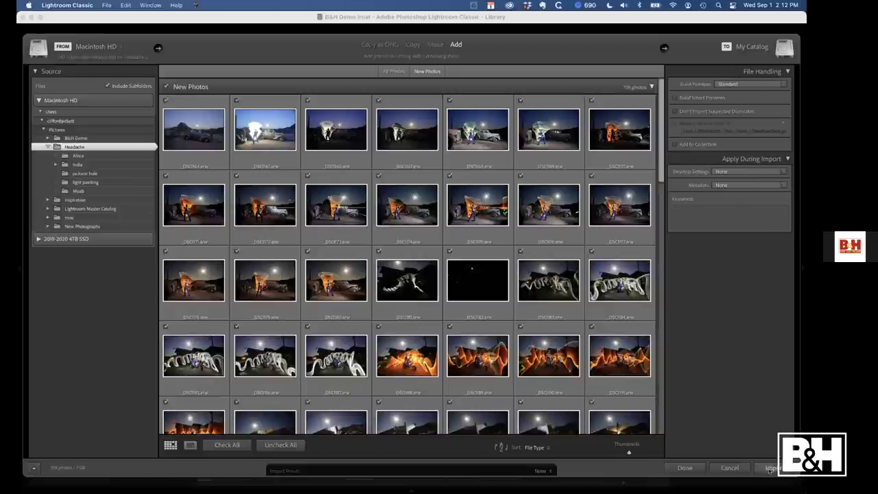
Import the 108 checked Headache photos and enable address lookup
click(770, 469)
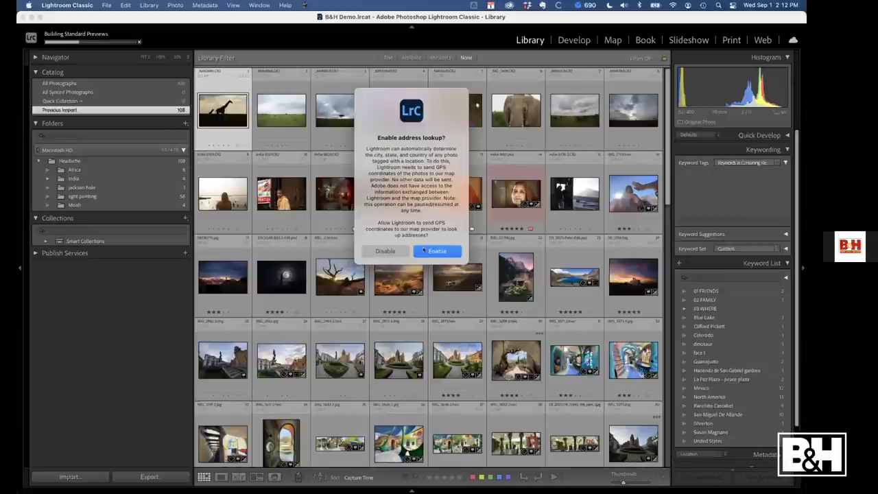
click(423, 251)
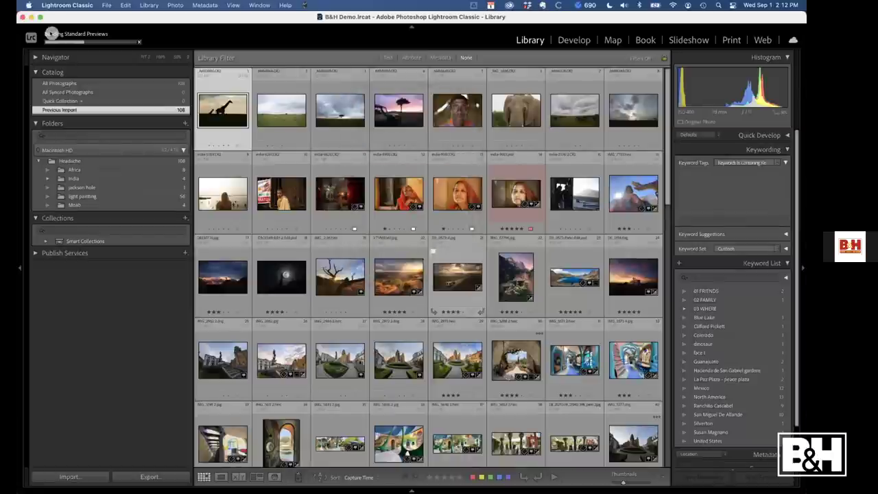
Dismiss the Activity Center and browse the Headache, Africa and India folders
click(51, 33)
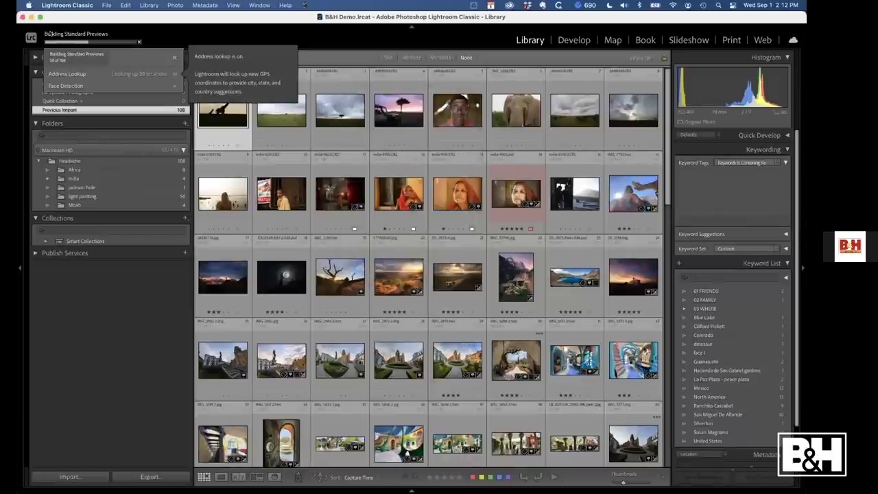
click(352, 113)
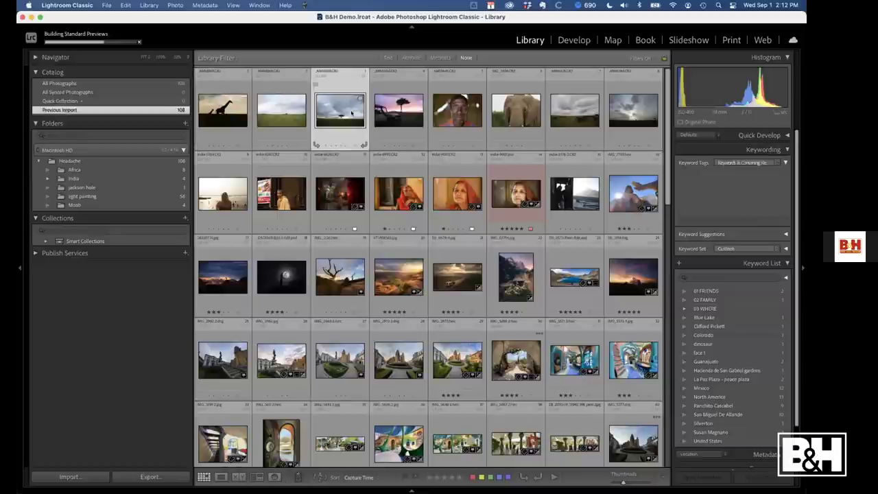
click(64, 161)
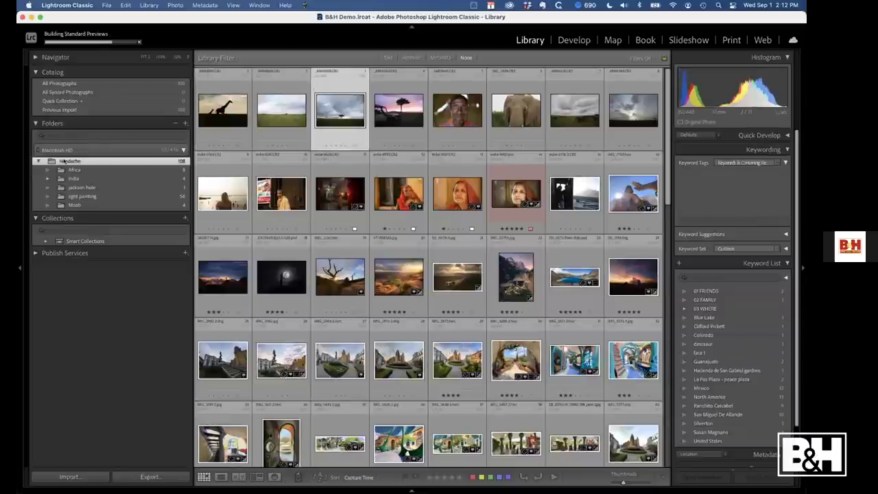
click(75, 169)
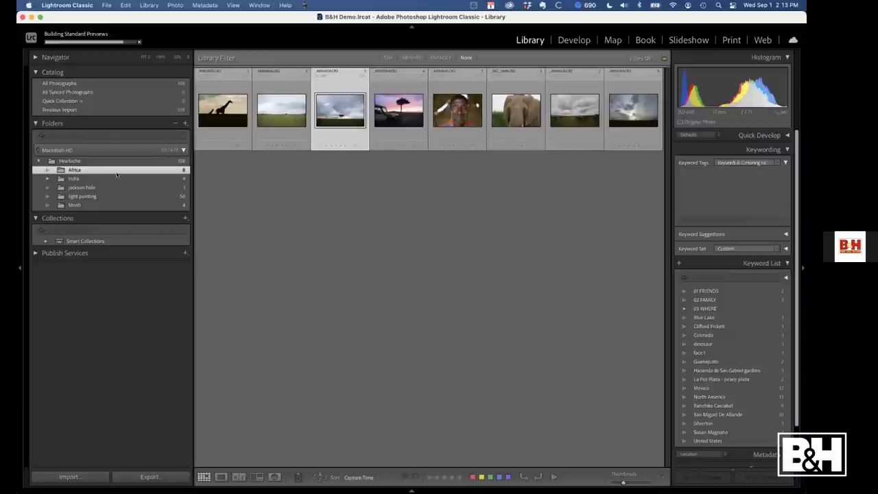
click(71, 179)
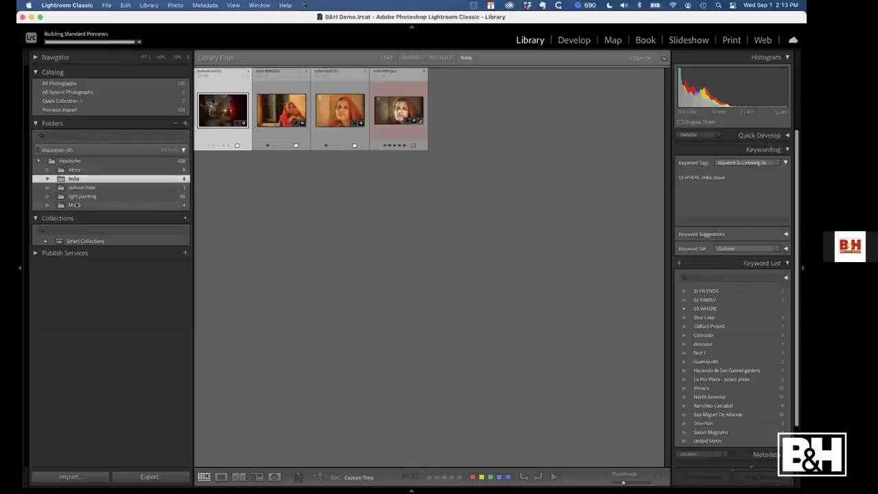
Create an empty Travel folder inside Headache and move Africa and India into it
right_click(68, 162)
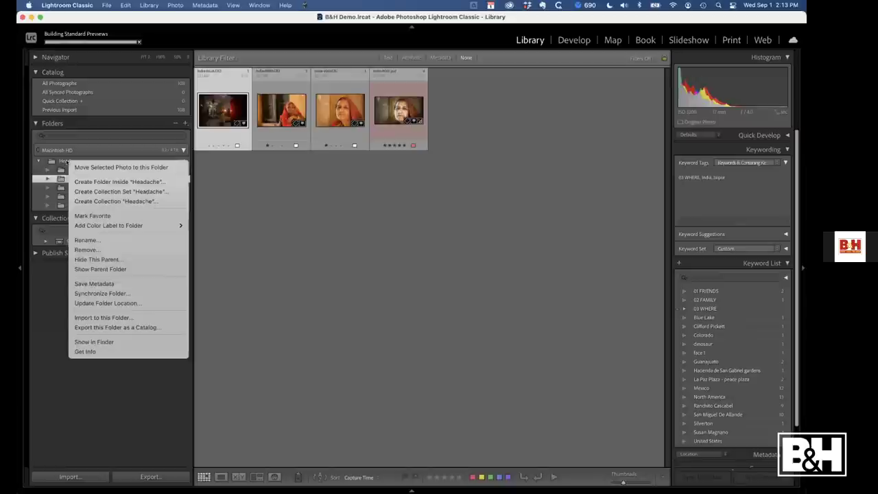
click(114, 182)
text(Tra)
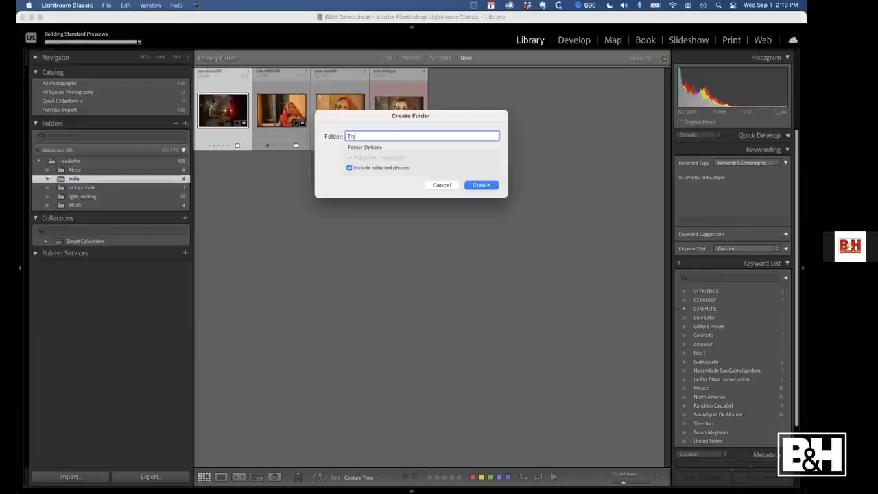
text(vel)
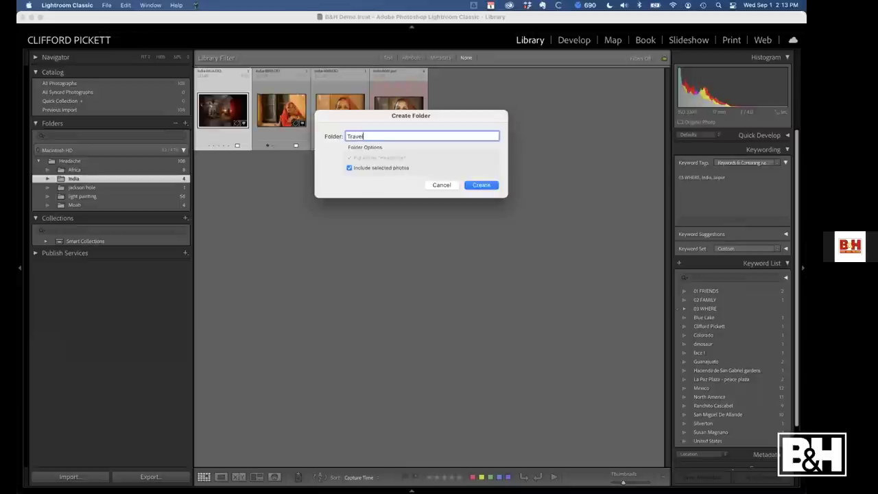
click(348, 168)
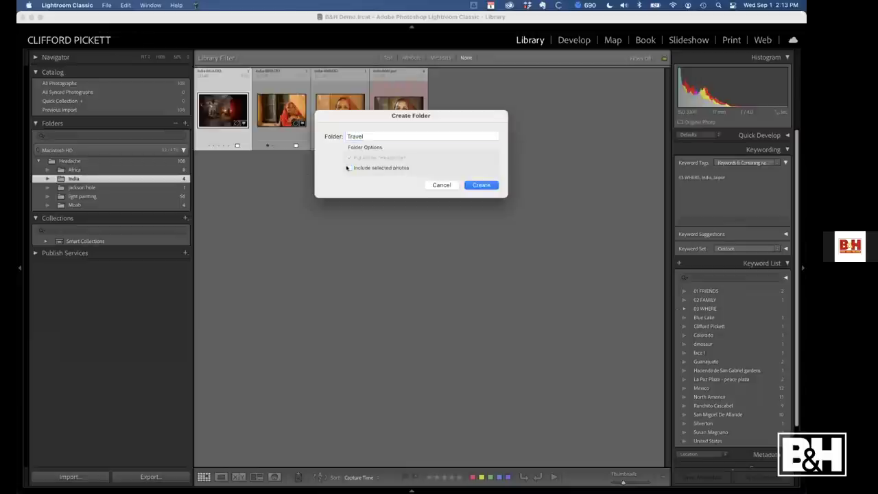
click(479, 183)
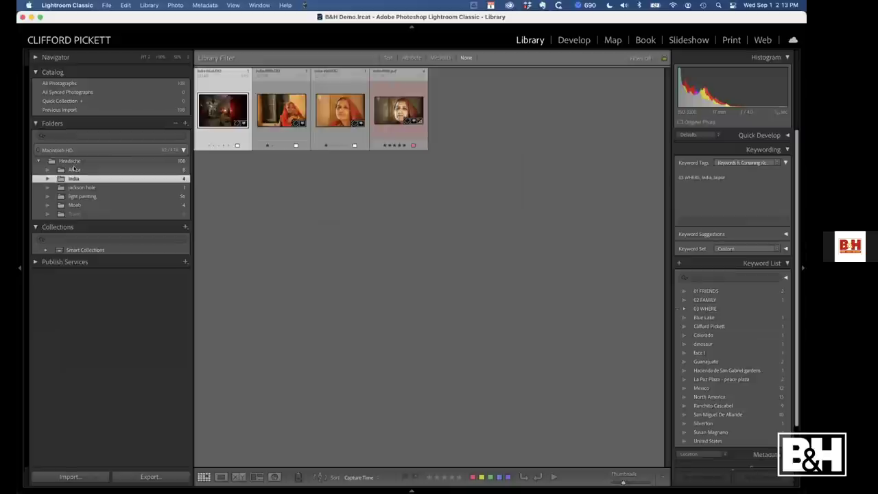
drag(71, 169, 73, 214)
drag(74, 167, 70, 196)
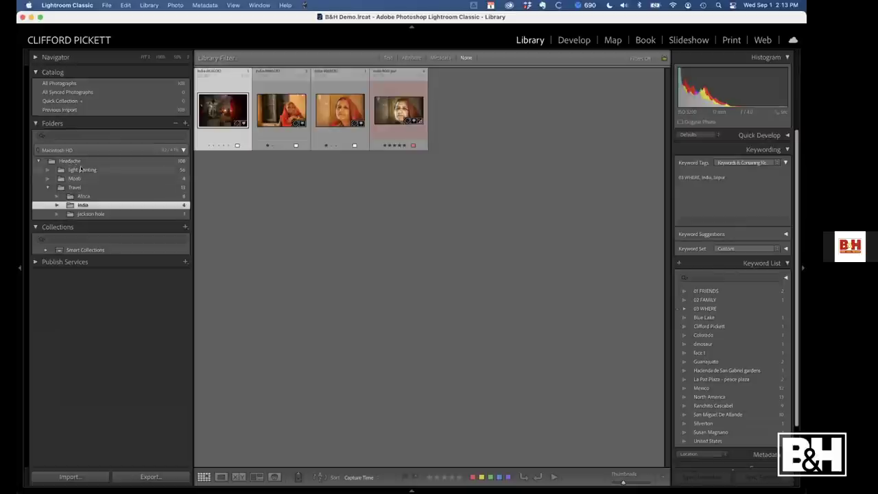
Browse the light painting and Travel folders, then view all 108 Headache photos
click(81, 169)
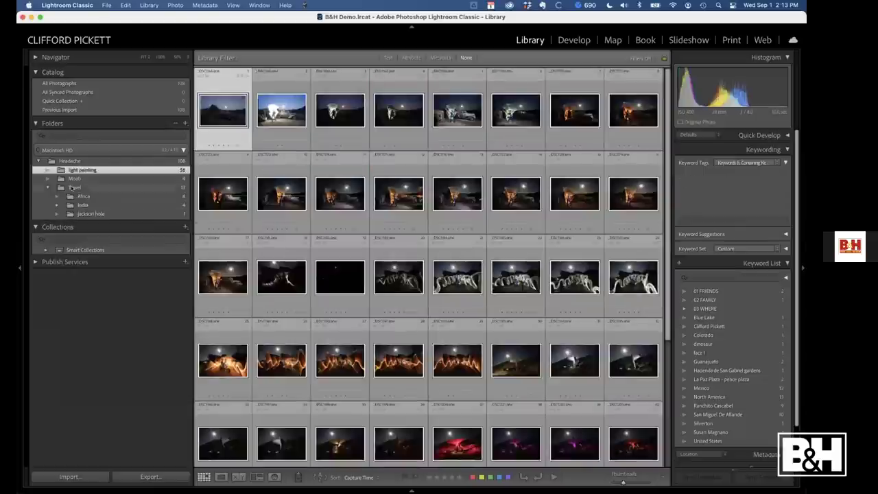
click(72, 188)
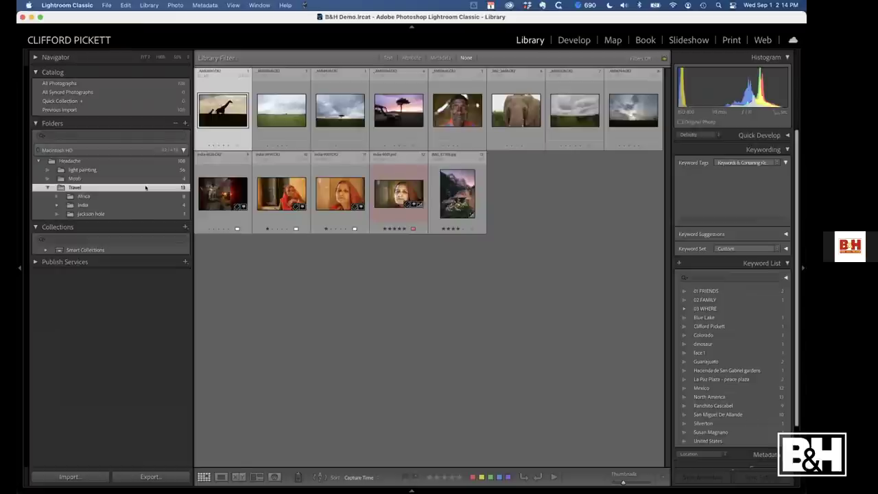
click(79, 161)
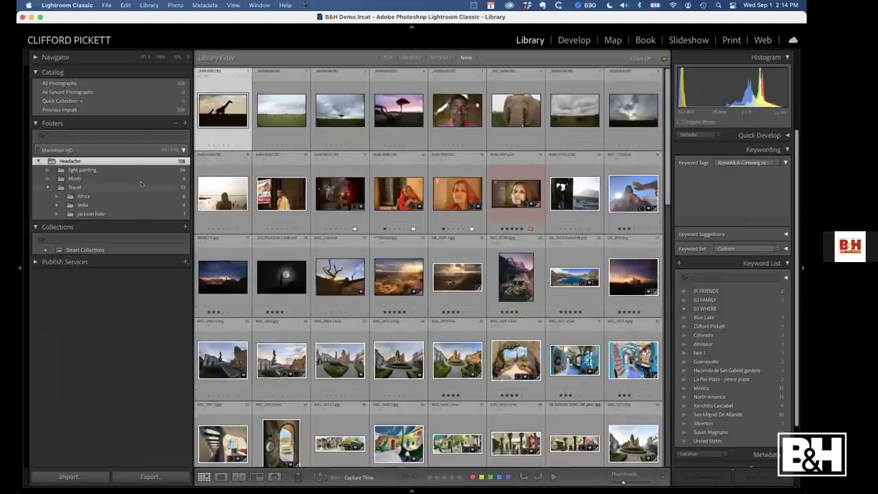
right_click(128, 163)
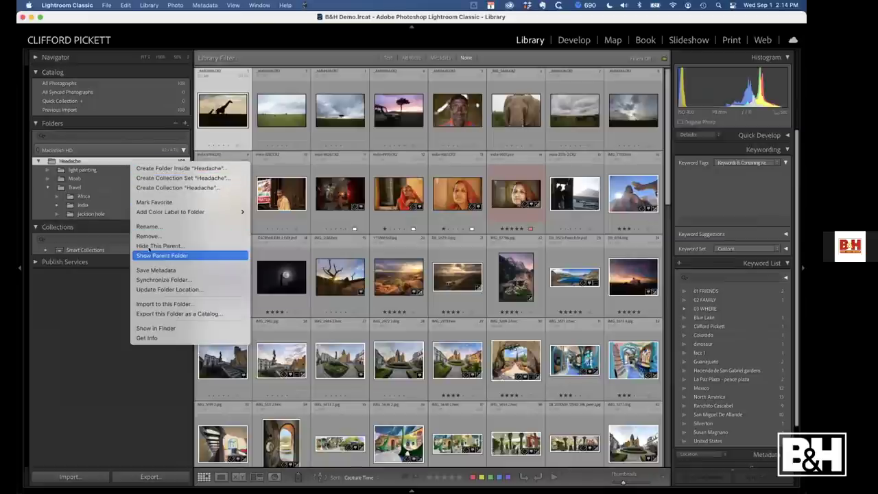
Check the Headache folder in Finder for its loose files and light painting, Moab and Travel subfolders
click(149, 327)
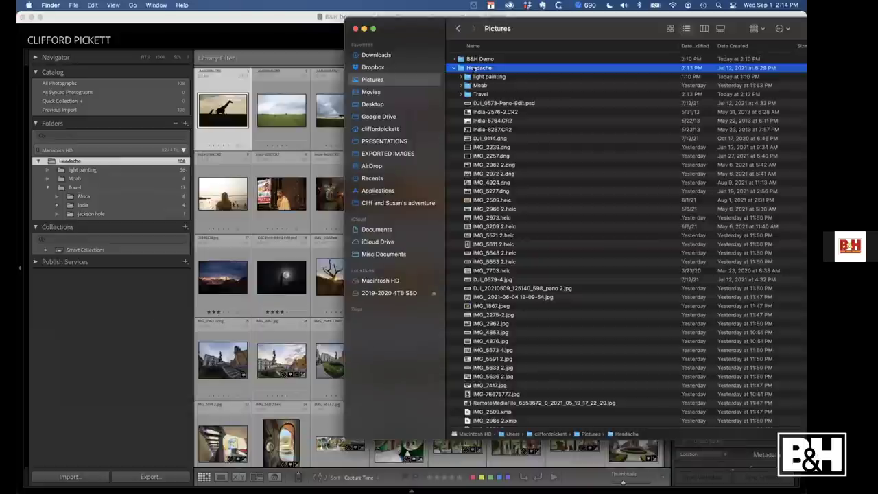
double_click(472, 69)
scroll(486, 343, down, 1)
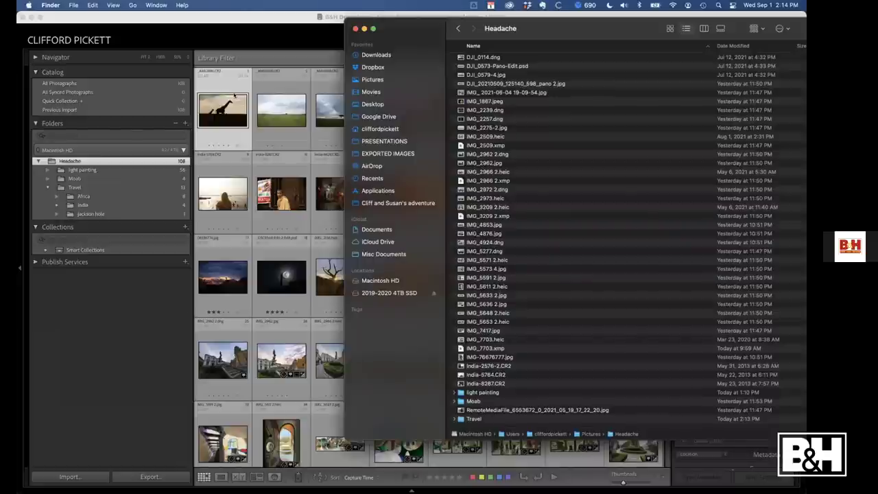
click(234, 96)
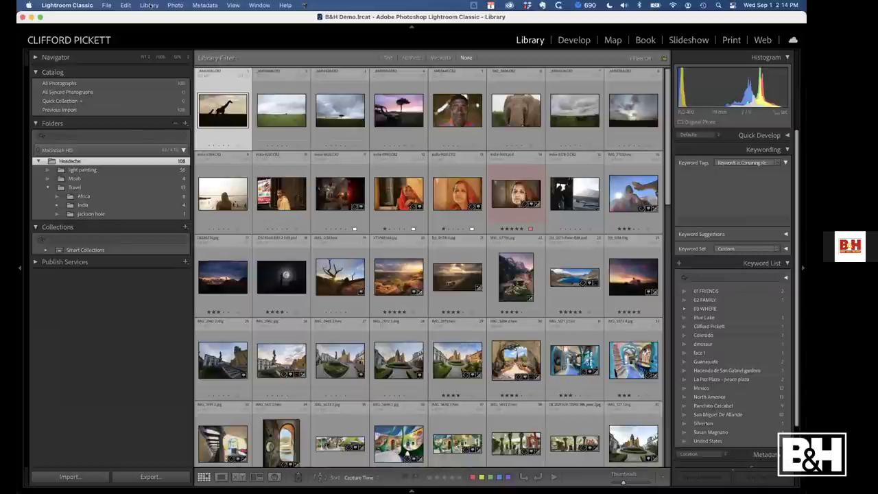
Turn off Show Photos in Subfolders so Headache lists its 35 loose photos, then select all
click(150, 6)
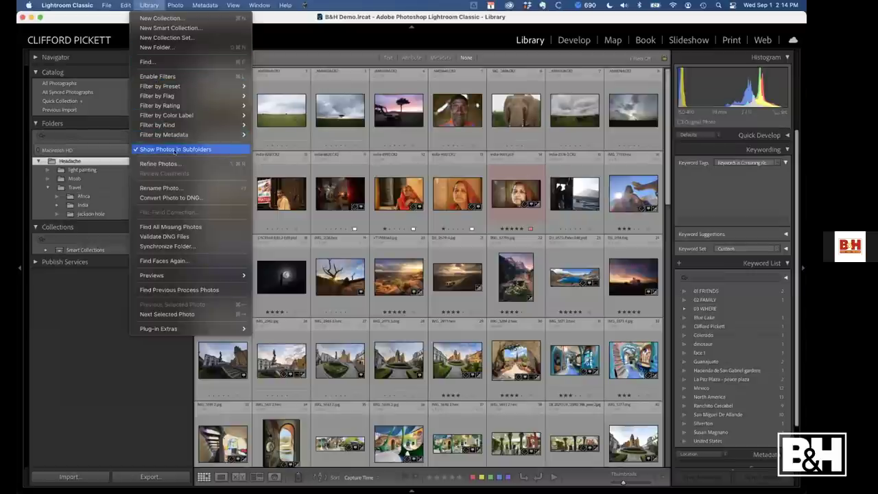
click(175, 149)
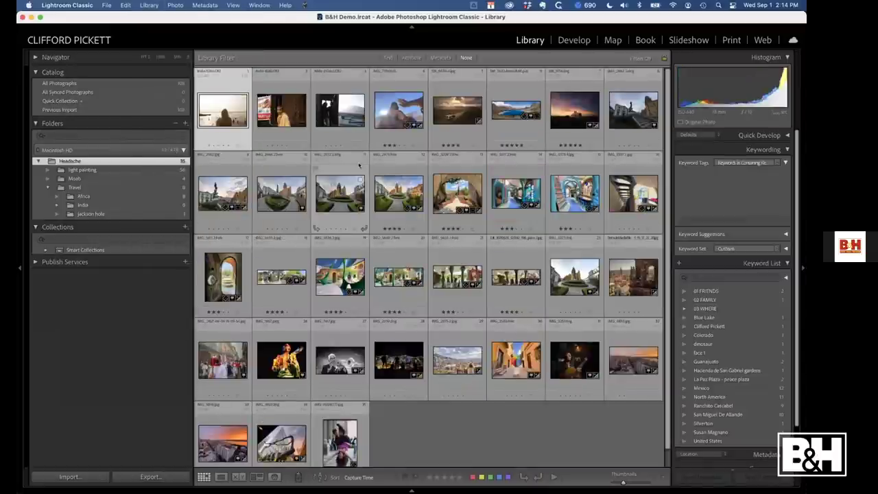
key(super+r)
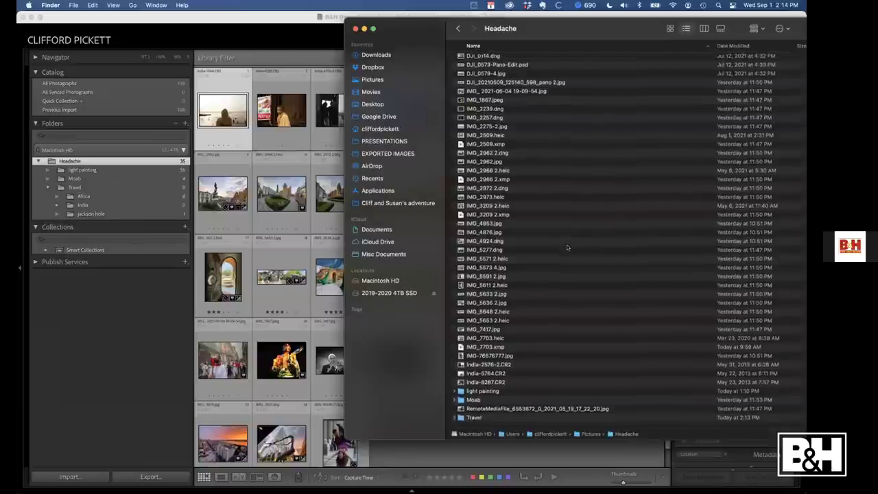
key(super+Tab)
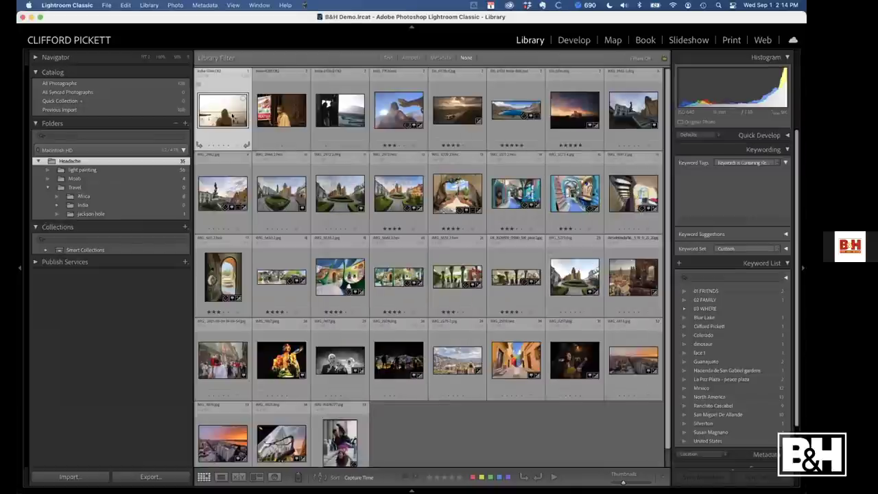
key(super+a)
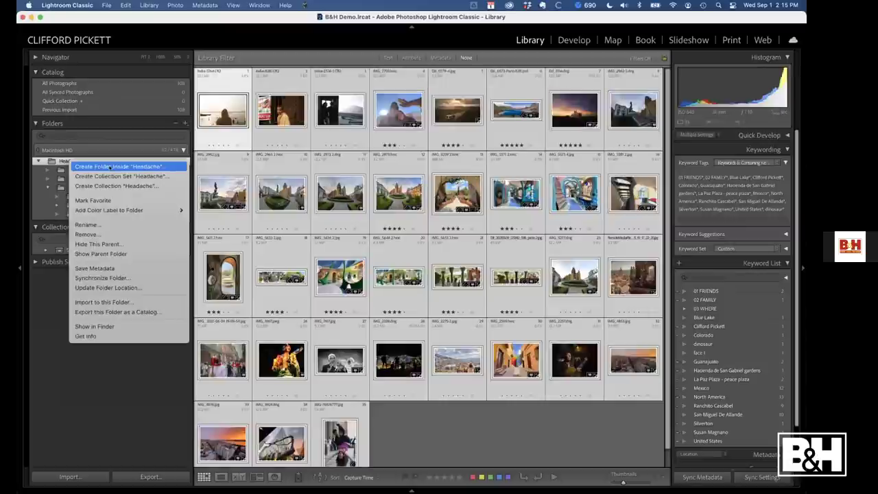
Move the 35 selected photos into a new 'loose images' folder inside Headache and view it
key(Escape)
text(loose images)
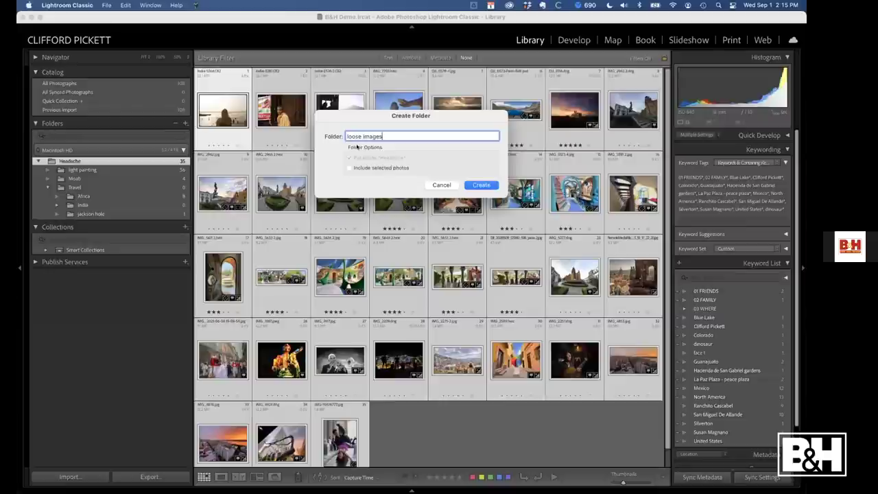
click(349, 168)
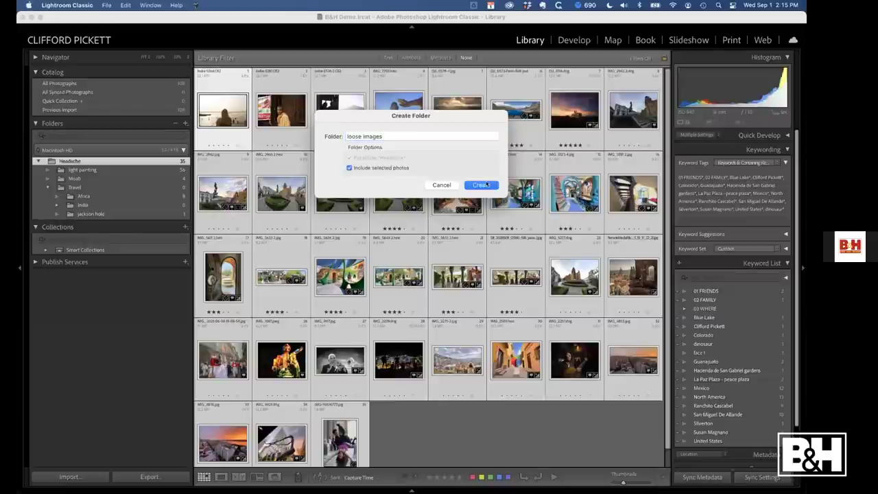
click(482, 185)
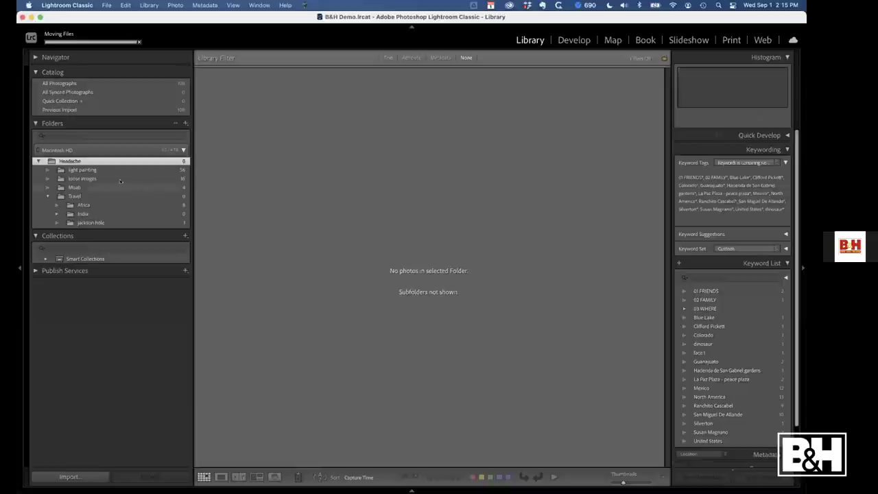
click(83, 178)
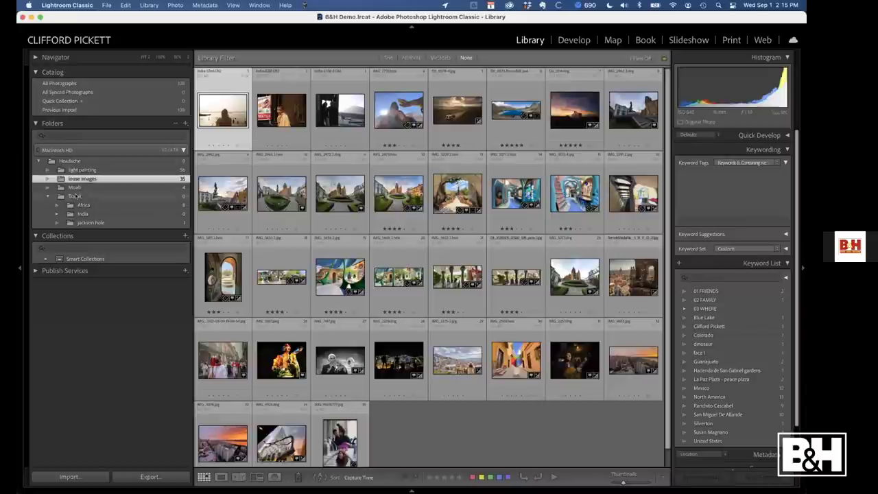
Move the first three loose images into a new Ladakh folder created inside India
click(76, 196)
click(77, 178)
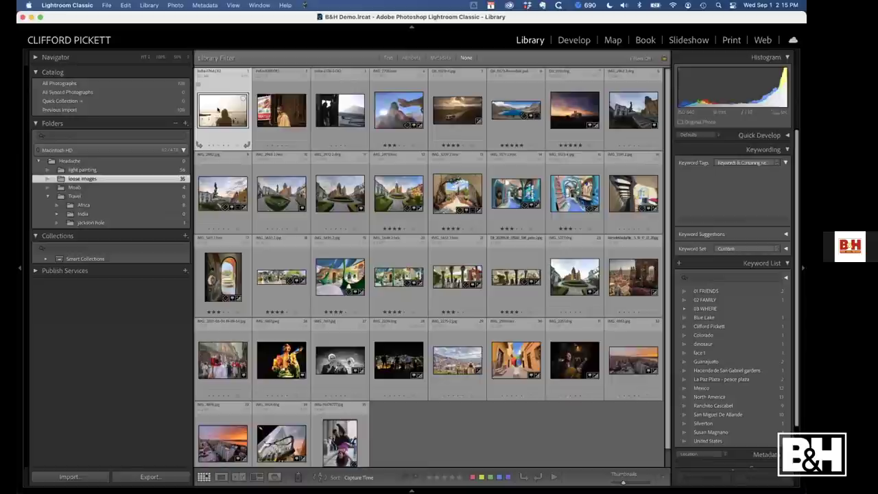
shift+click(341, 109)
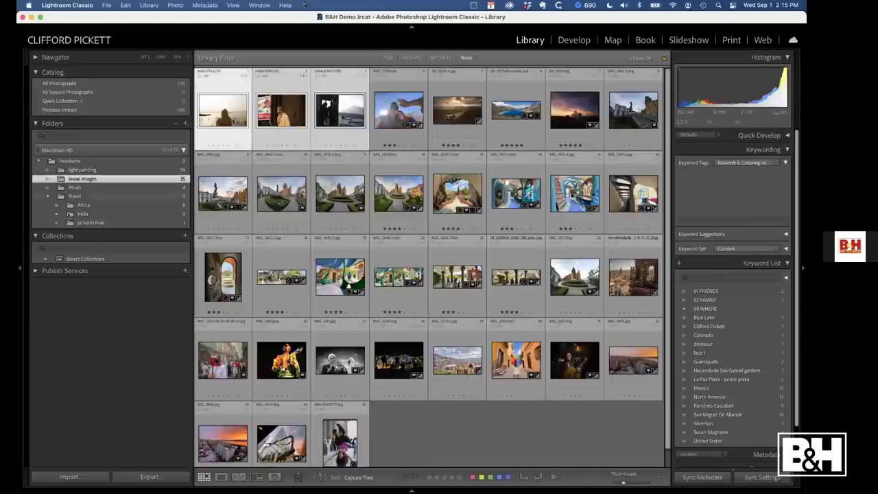
drag(275, 102, 83, 215)
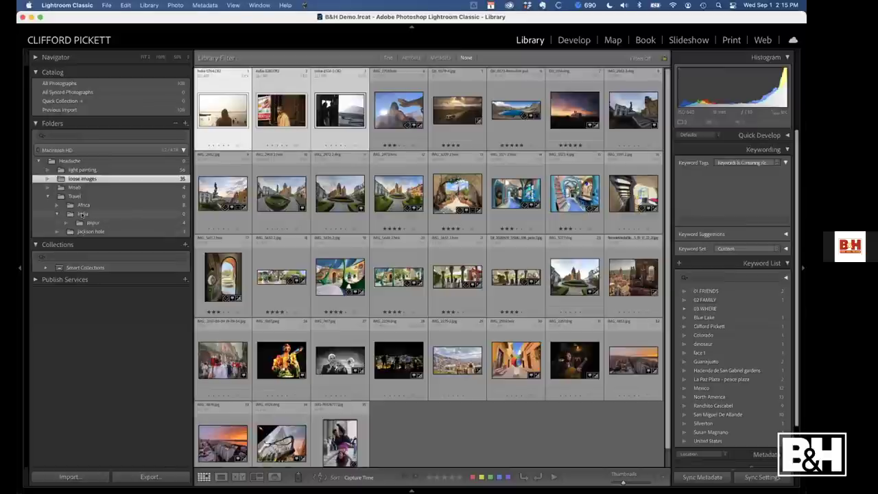
right_click(82, 215)
click(117, 232)
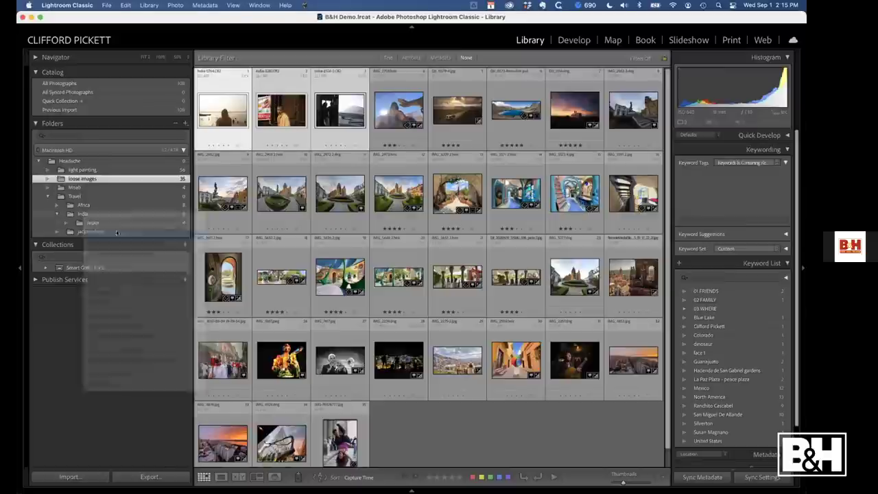
text(Lada)
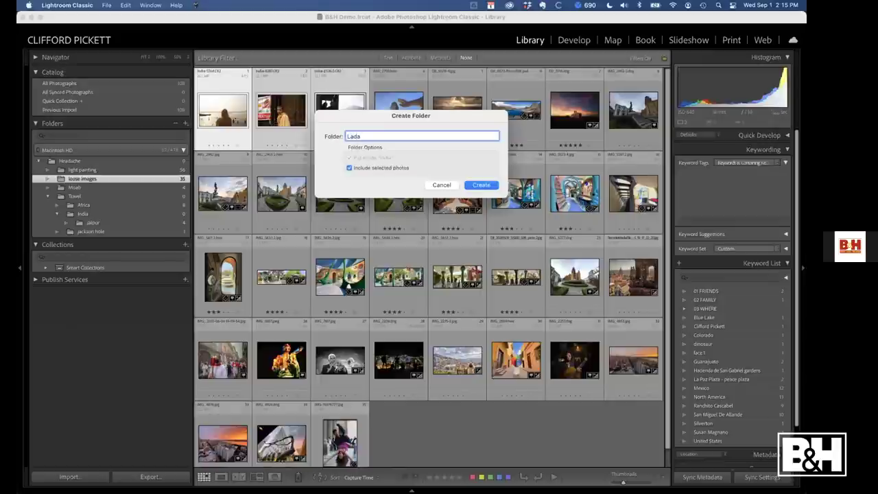
text(kh)
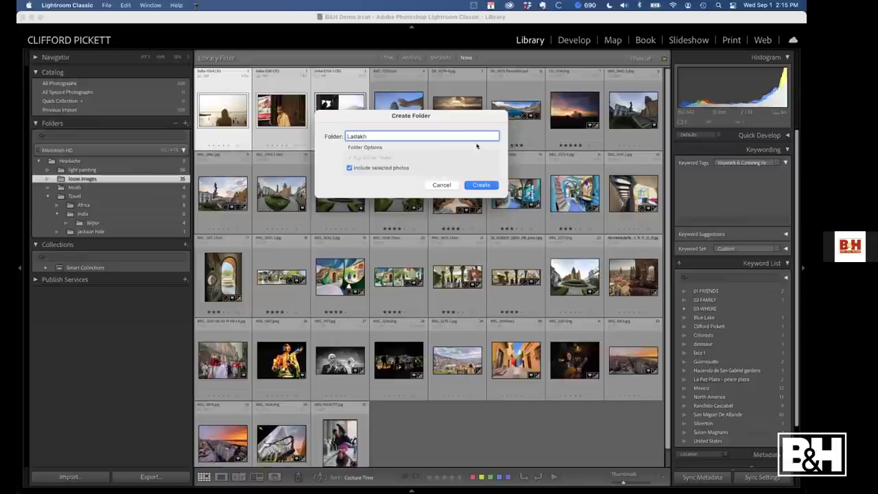
key(Return)
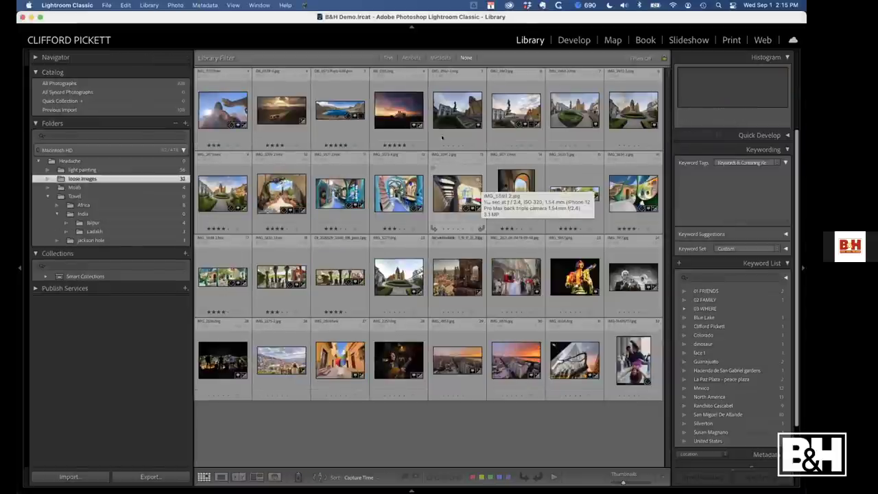
Move the first photo into Moab, and IMG_2962 through IMG_2253 into a new Mexico folder under Travel
click(213, 115)
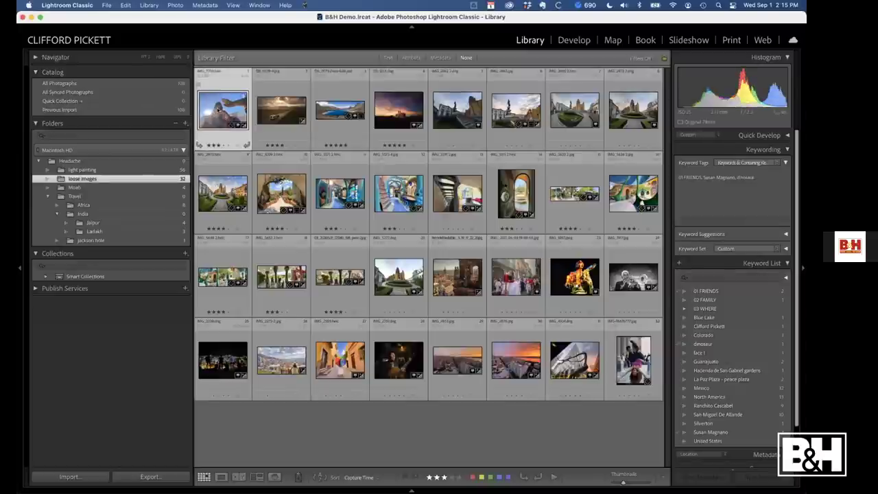
drag(218, 109, 75, 188)
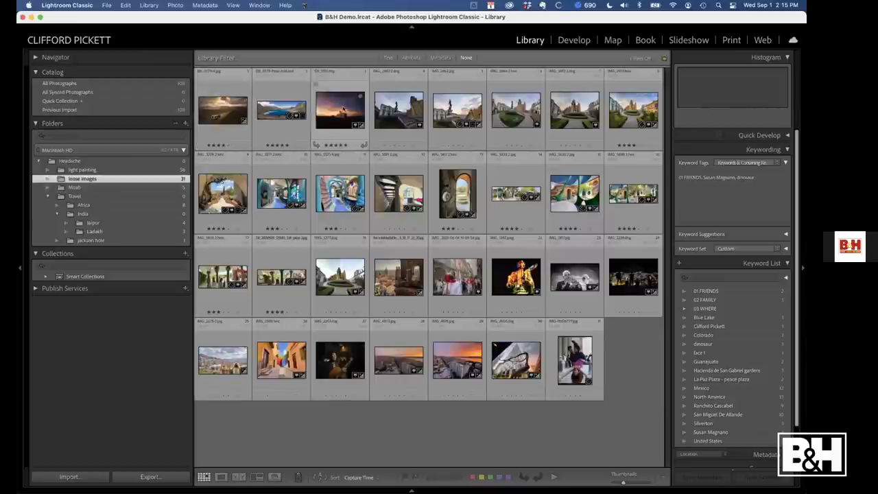
click(412, 103)
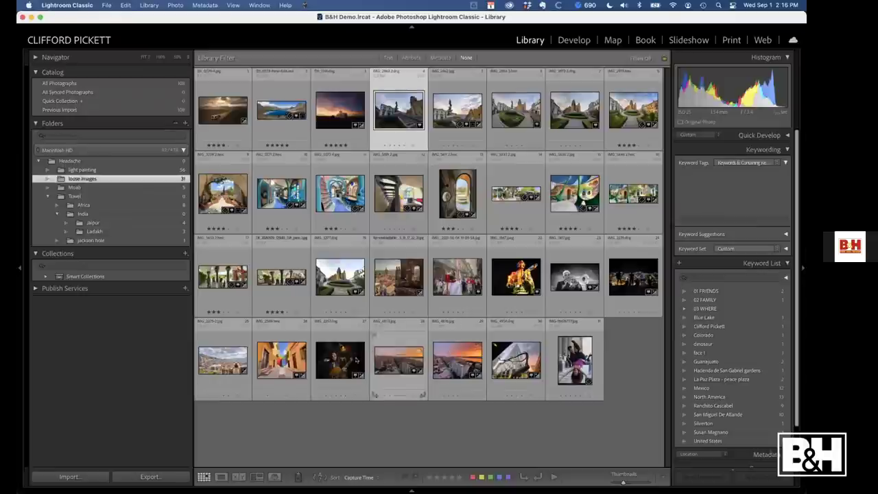
shift+click(332, 365)
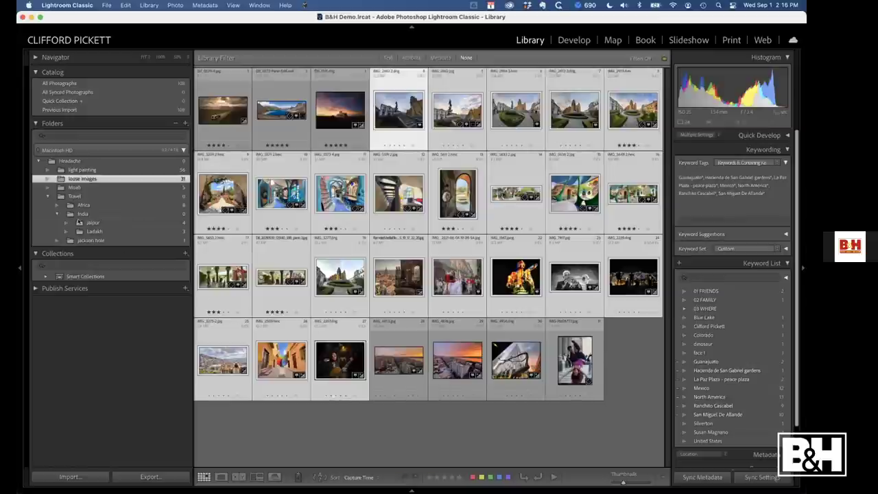
right_click(74, 196)
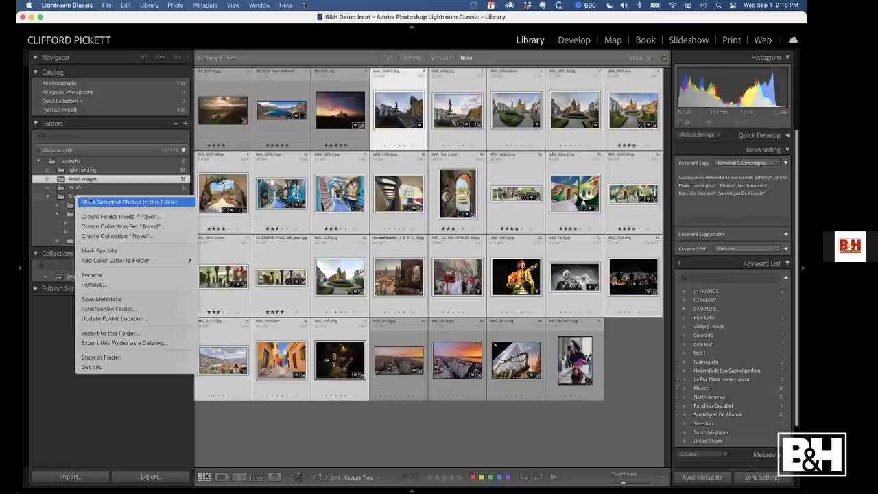
click(109, 216)
text(Me)
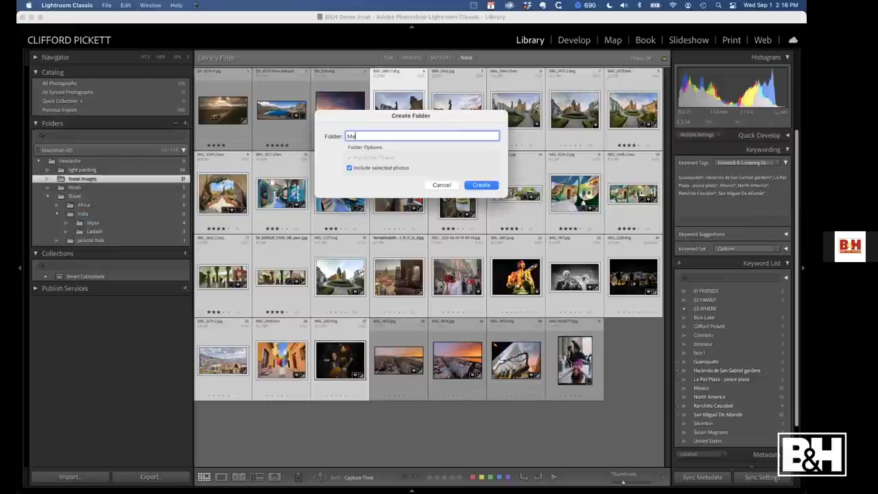
text(xico)
click(481, 185)
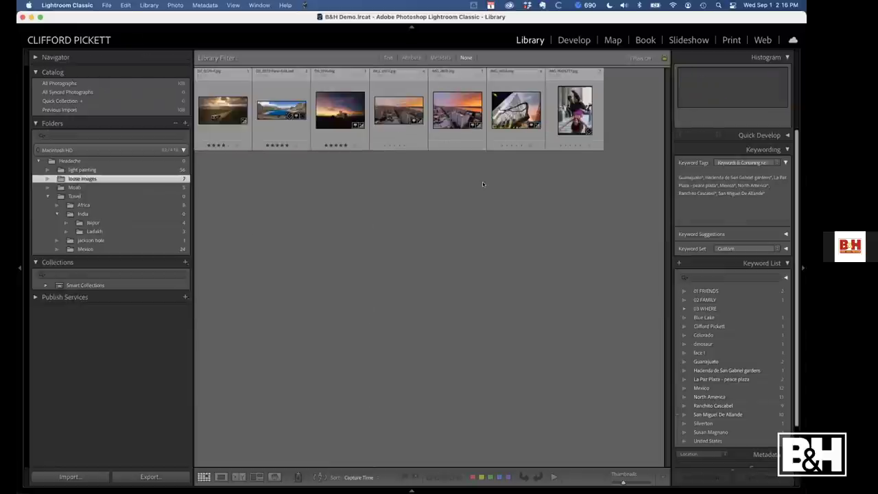
click(85, 249)
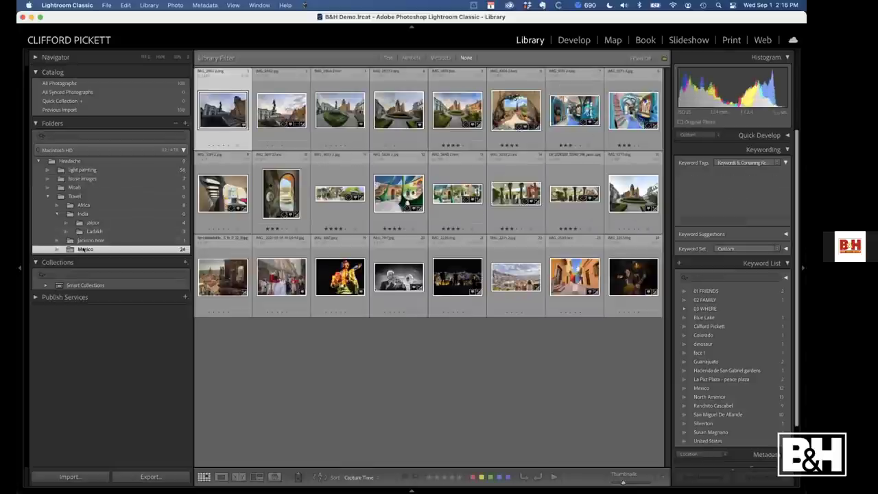
Create an empty Clients folder inside Headache, excluding the selected photos
right_click(61, 161)
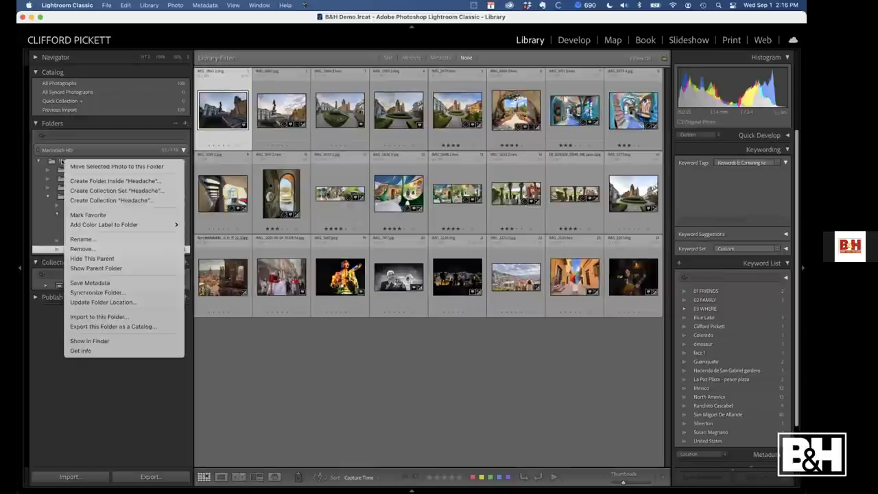
click(114, 180)
text(Clients)
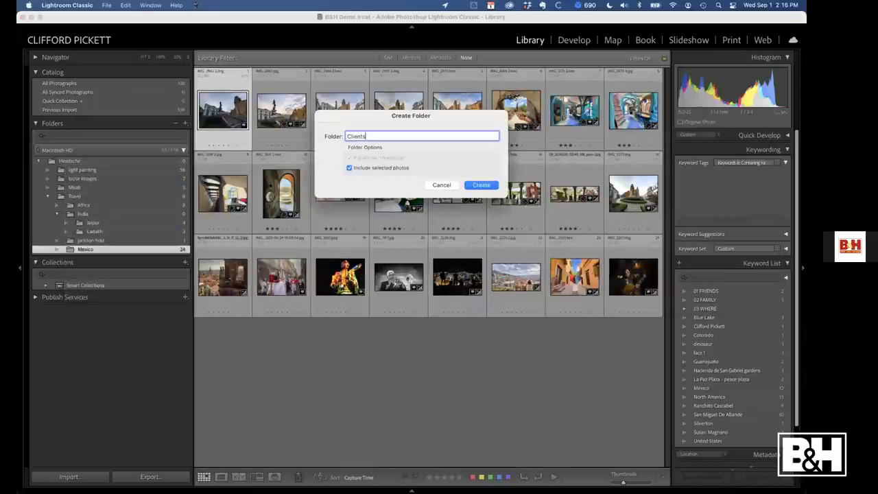
click(350, 167)
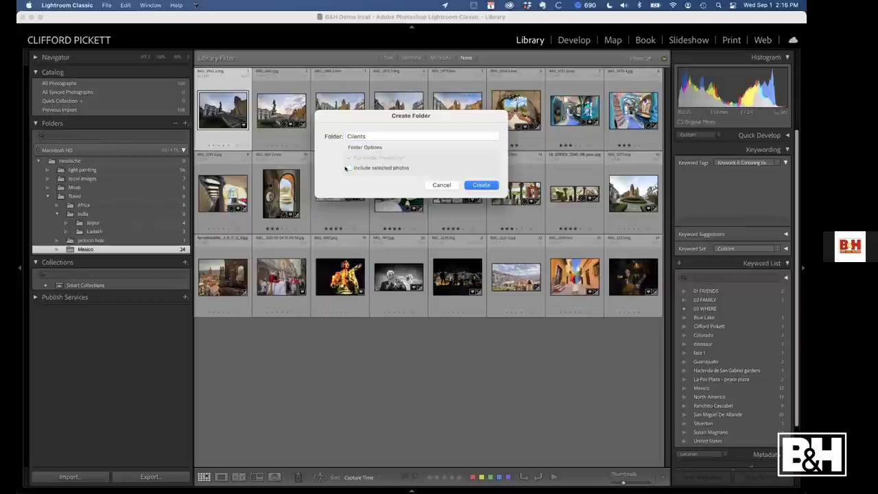
click(481, 185)
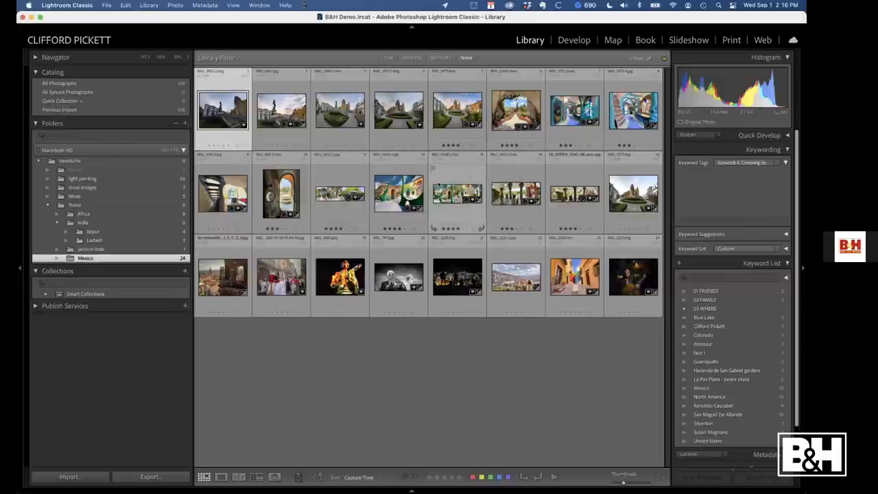
Add an 'iPhone Photography School' subfolder inside Clients
right_click(70, 168)
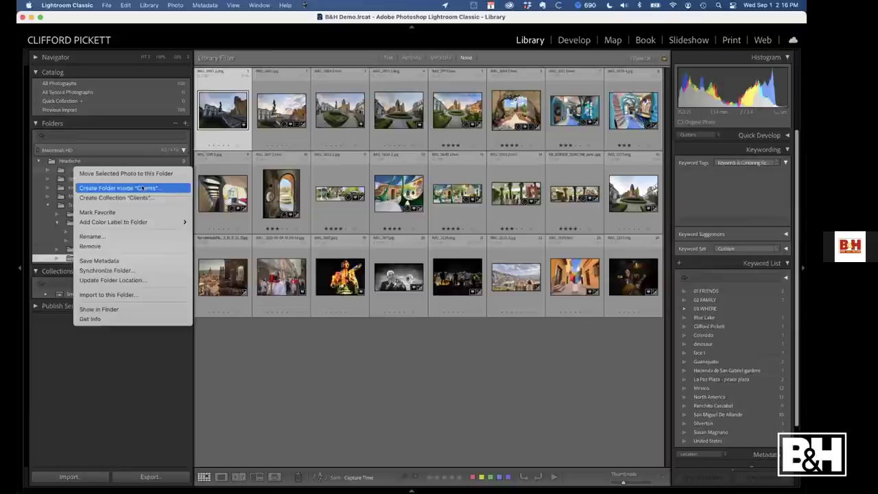
click(103, 190)
text(iP)
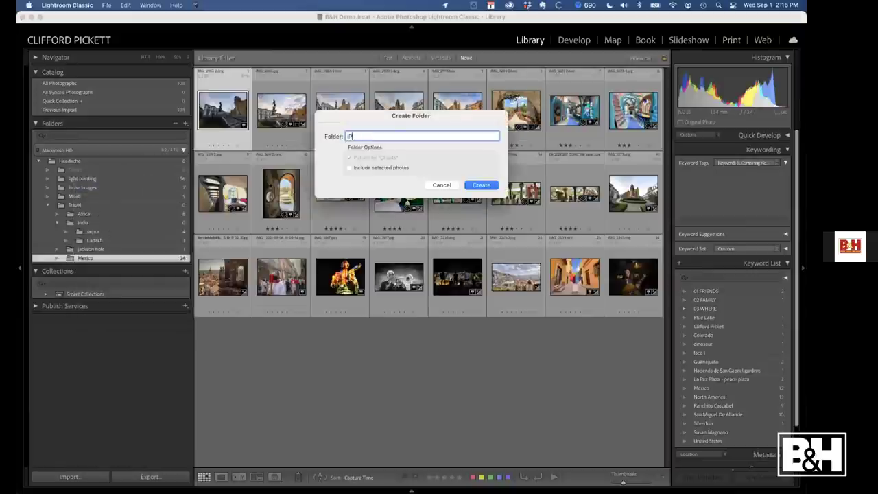
text(hone Photography School)
click(479, 186)
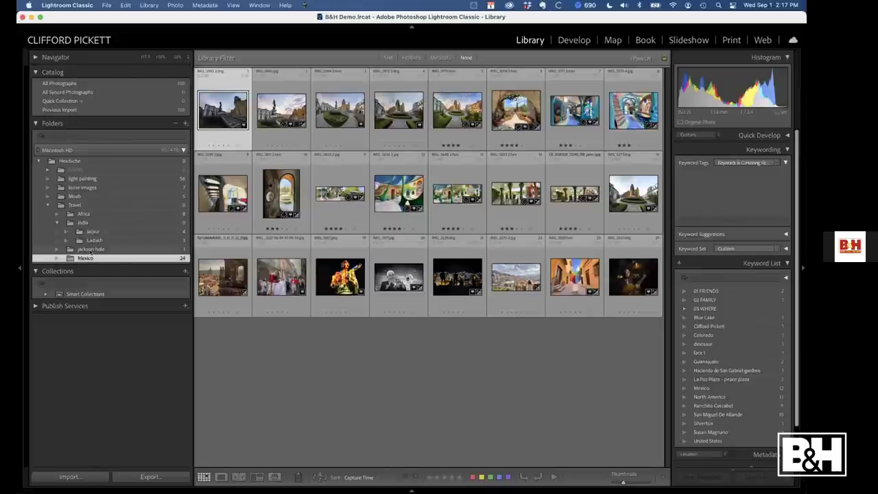
click(444, 110)
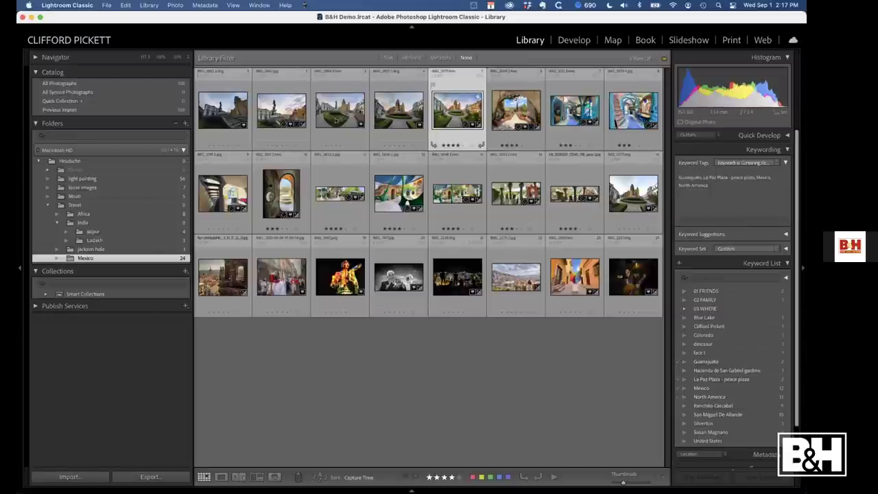
click(222, 192)
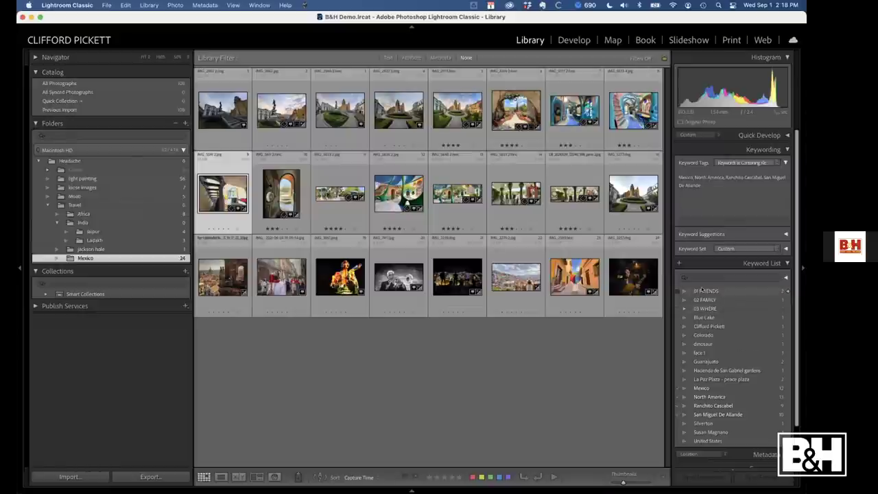
Select and delete all keywords from 01 FRIENDS through United States, confirming the deletions
click(701, 291)
scroll(707, 356, down, 3)
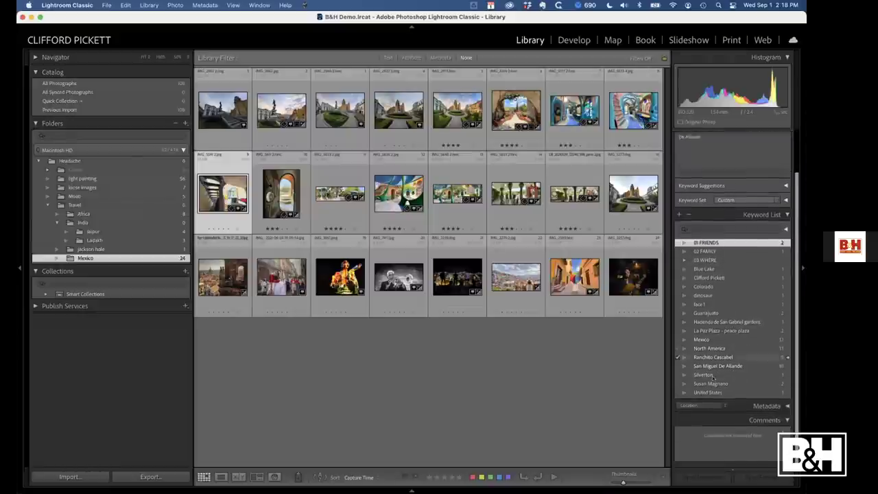
shift+click(711, 395)
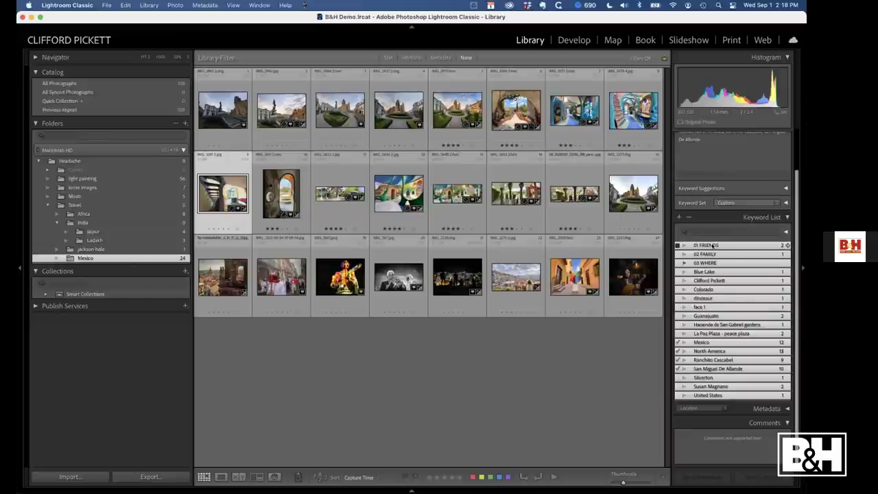
right_click(711, 245)
click(592, 324)
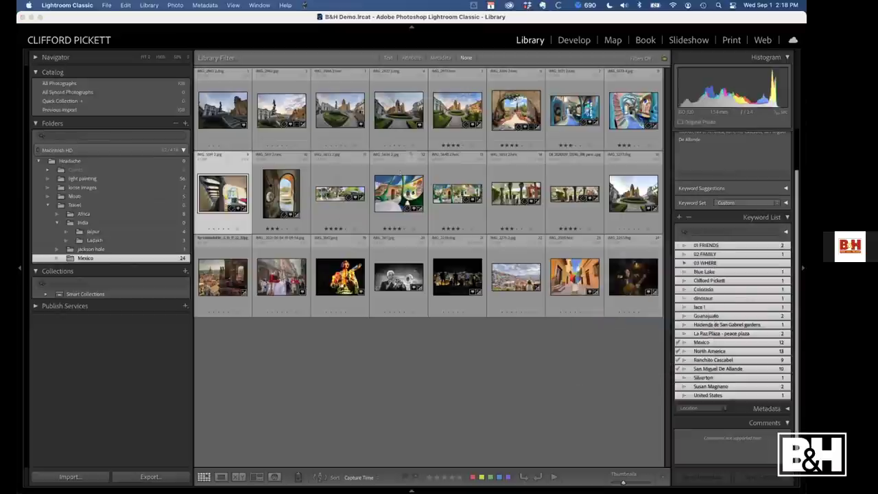
click(433, 196)
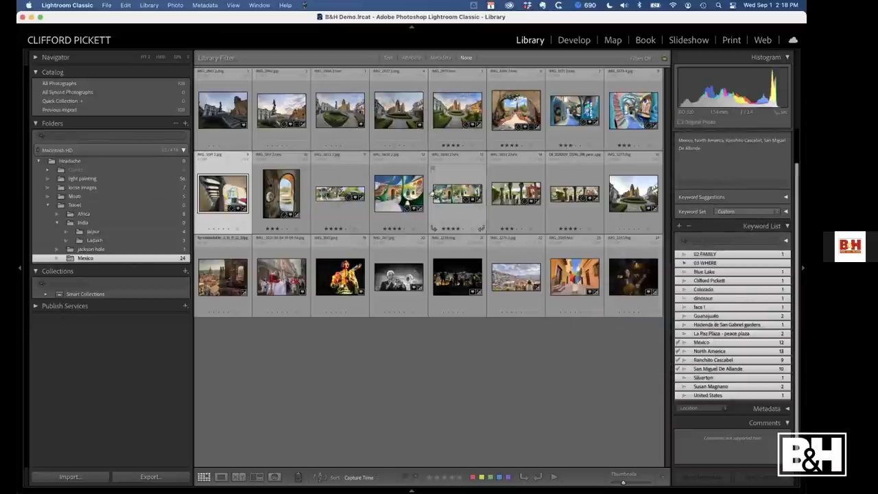
click(689, 226)
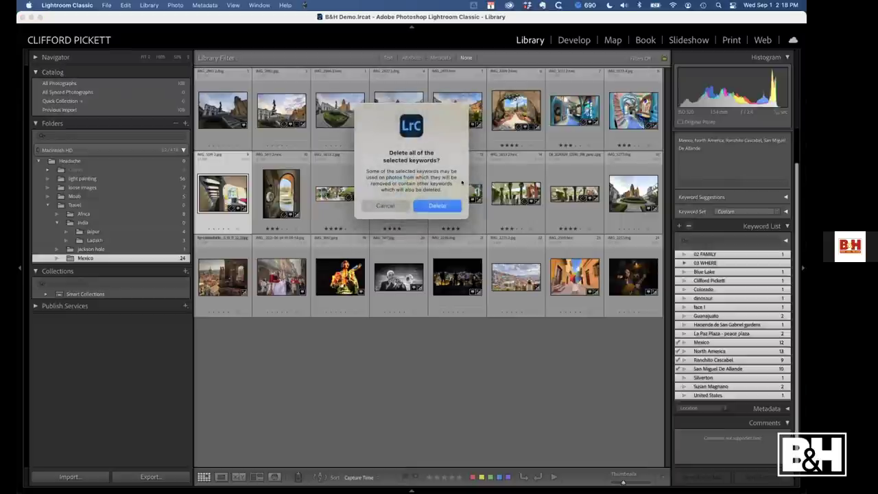
click(435, 208)
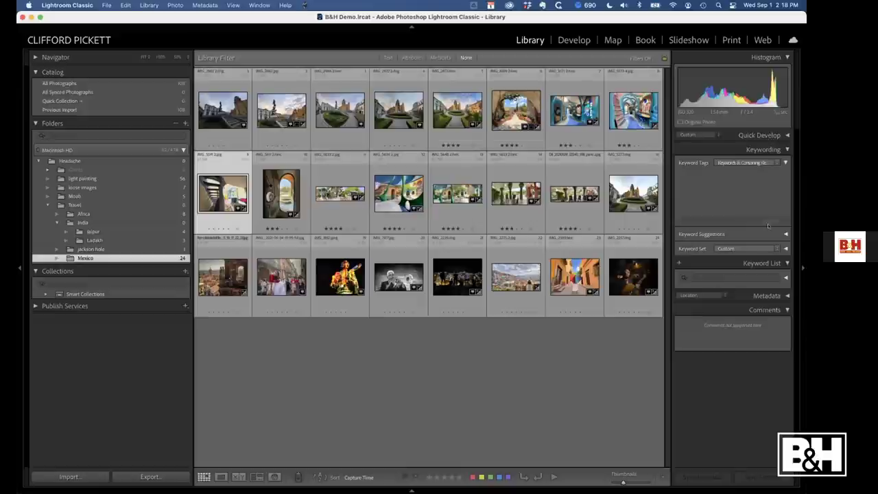
Create top-level keywords 01 WHO and 02 WHAT without adding them to selected photos
click(679, 264)
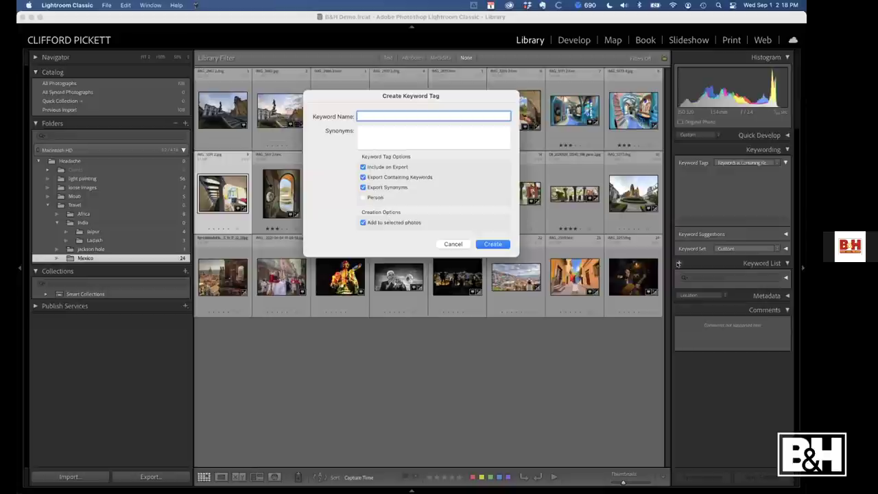
text(01 WHO)
click(363, 223)
click(492, 244)
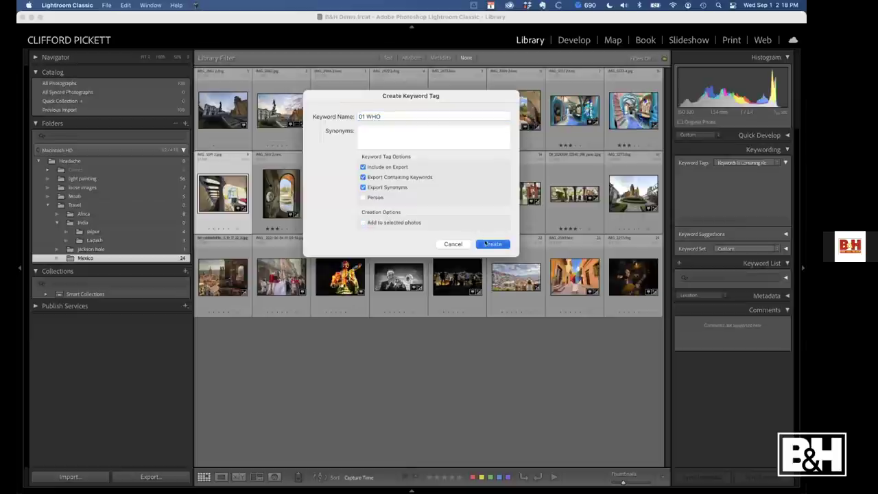
click(679, 263)
text(0)
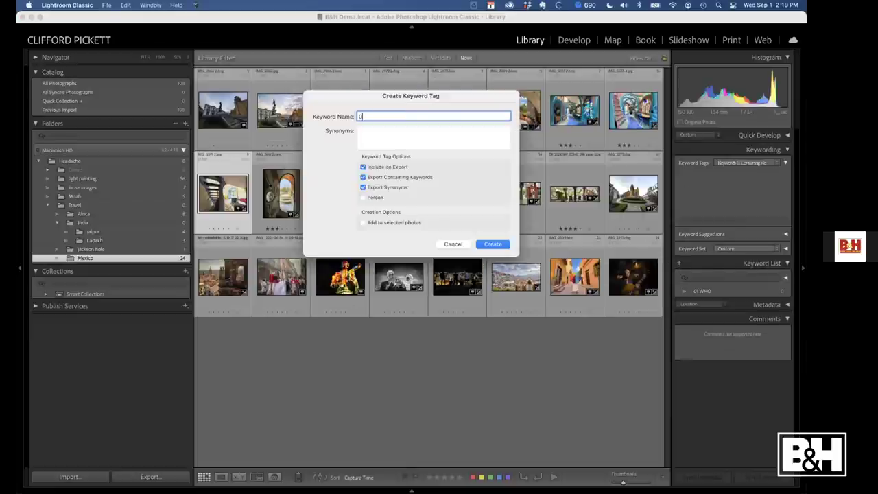
text(2 WHAT)
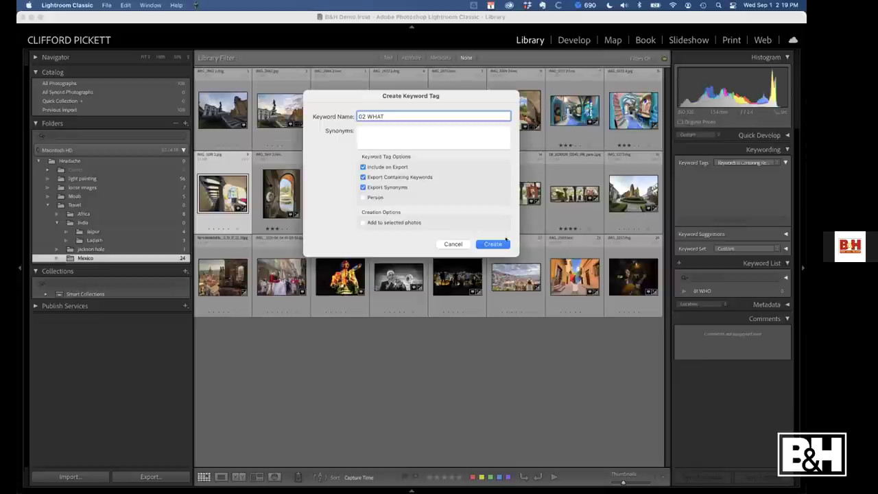
key(Return)
Add a 03 WHERE keyword, correcting the misspelled 'WHEREE' name via Edit Keyword Tag
click(678, 263)
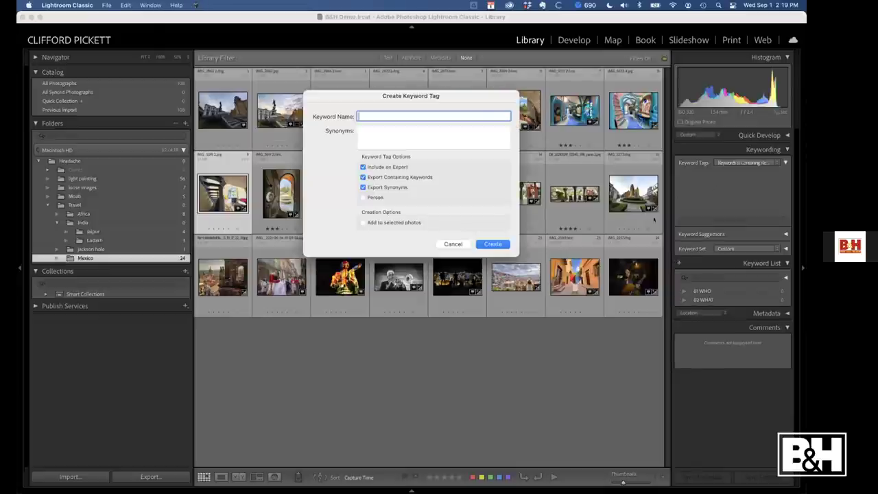
text(03 WHER)
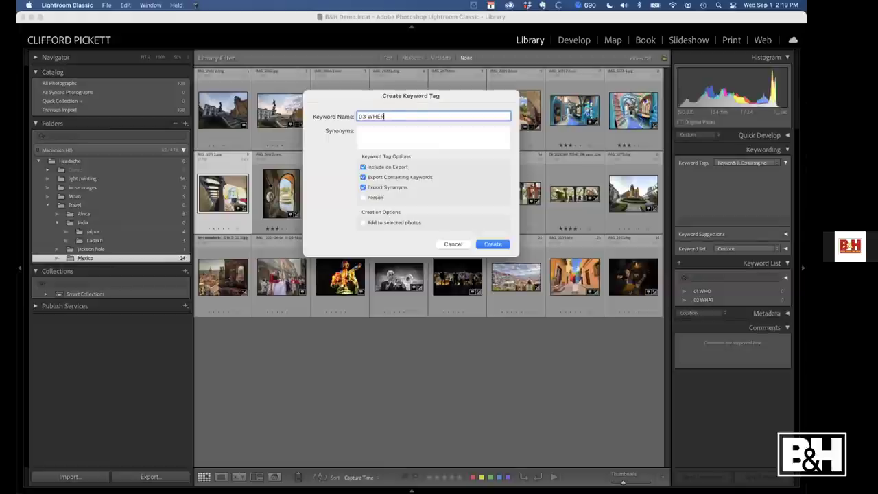
text(EE)
click(494, 244)
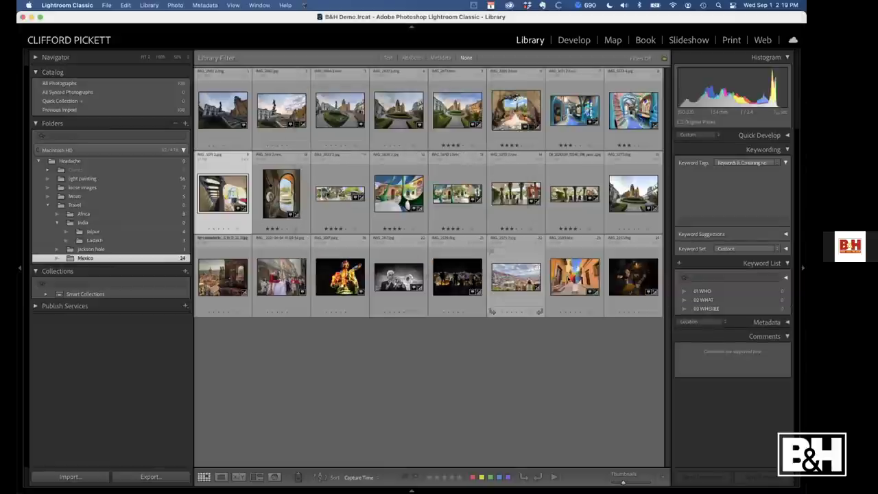
double_click(711, 309)
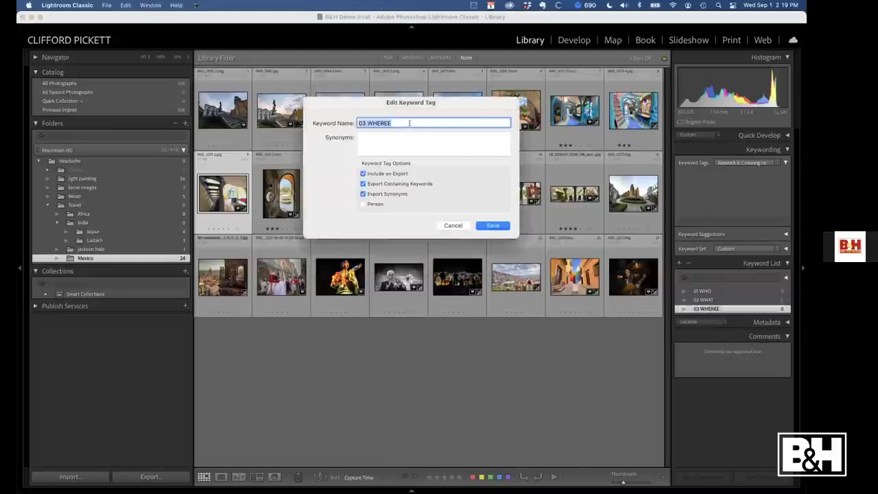
click(409, 123)
key(BackSpace)
click(497, 225)
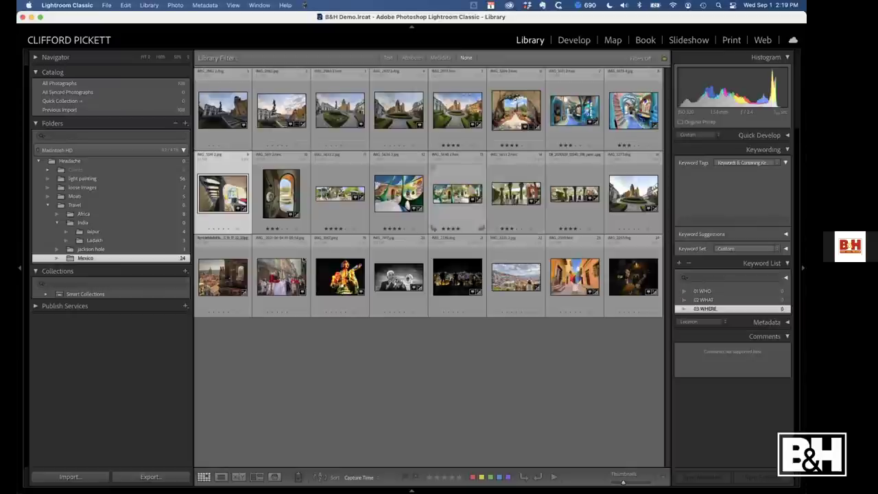
Tag the 8 Africa folder photos with a new Africa keyword nested under 03 WHERE
click(98, 214)
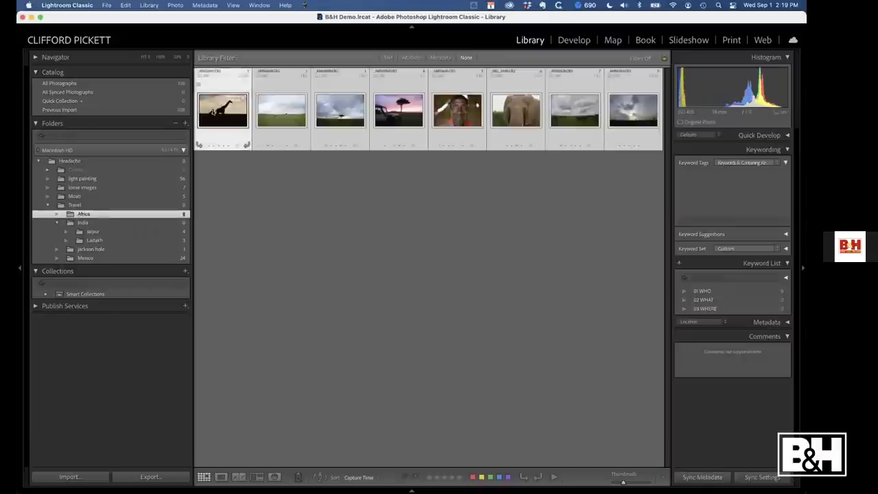
key(=)
key(=)
key(=)
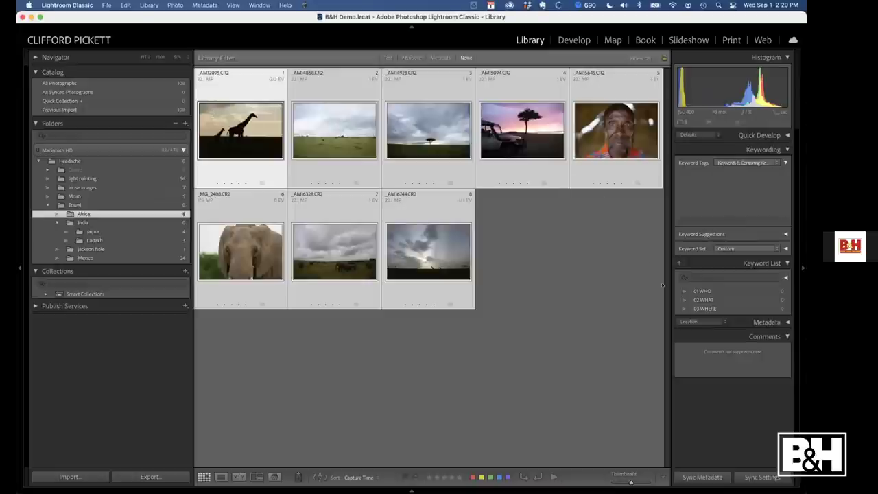
right_click(703, 309)
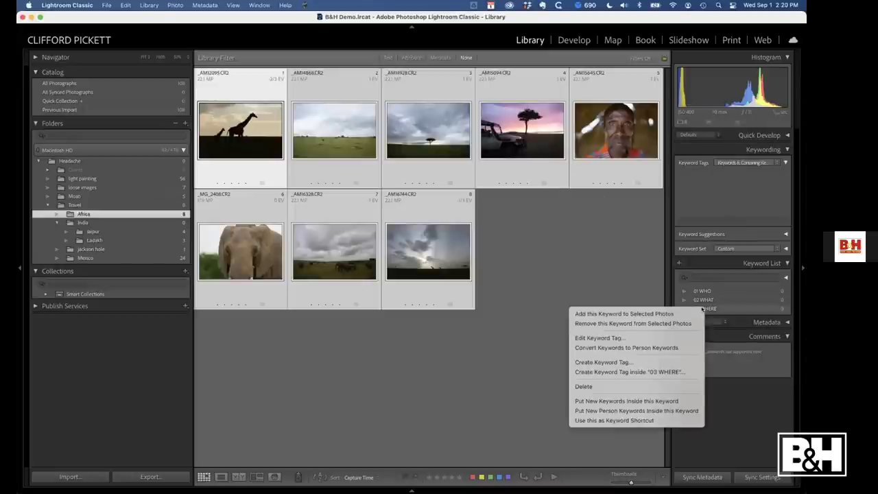
click(613, 364)
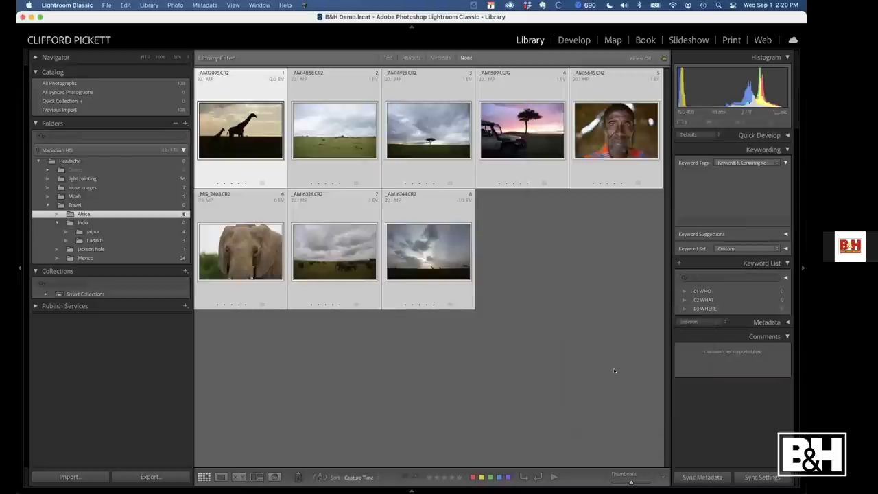
text(Africa)
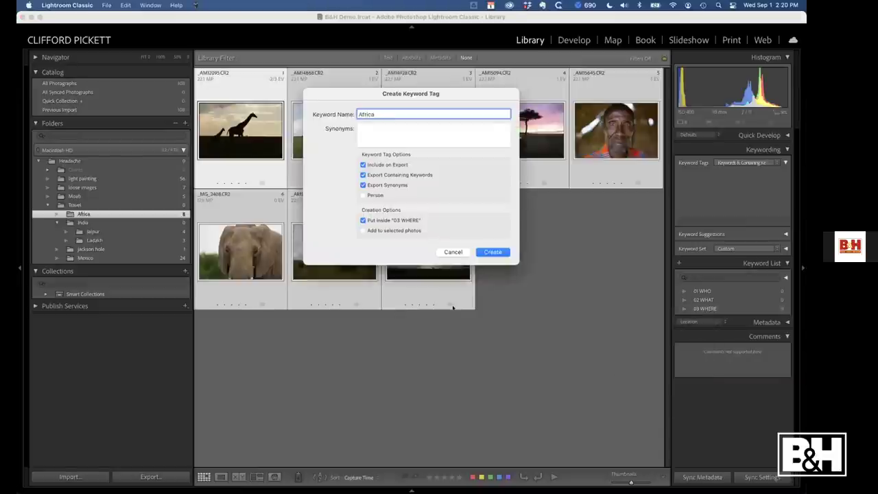
click(363, 230)
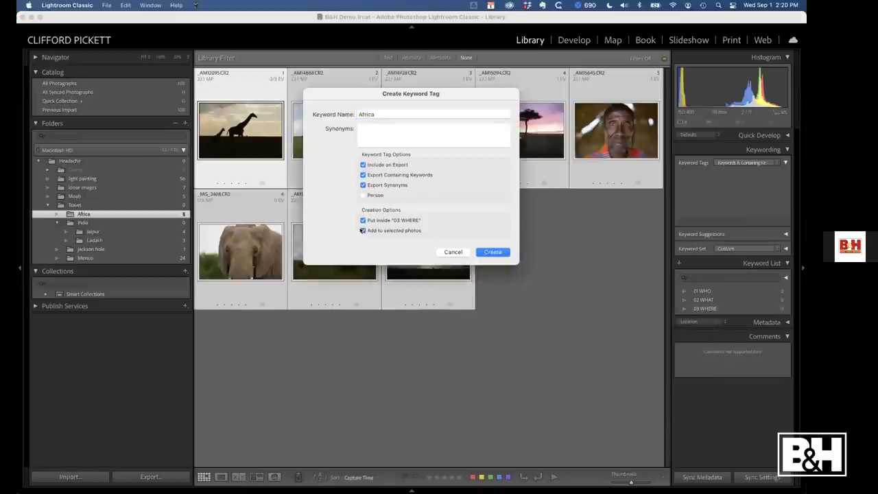
click(494, 252)
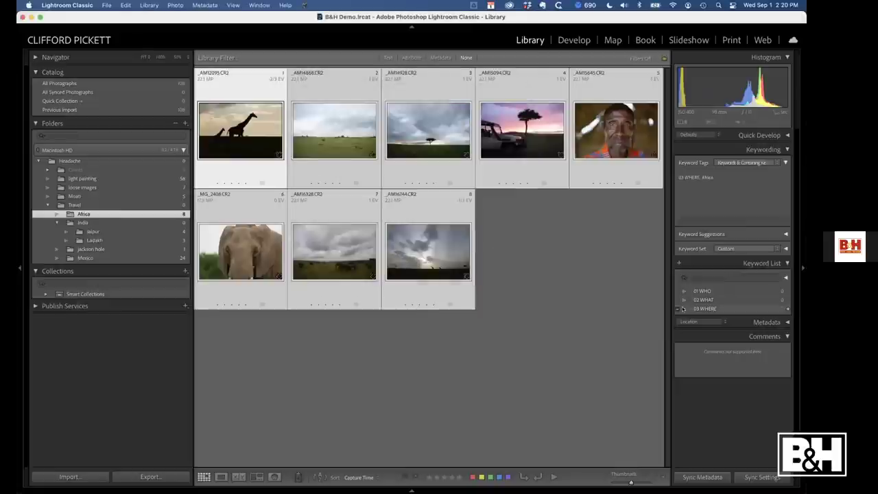
click(549, 314)
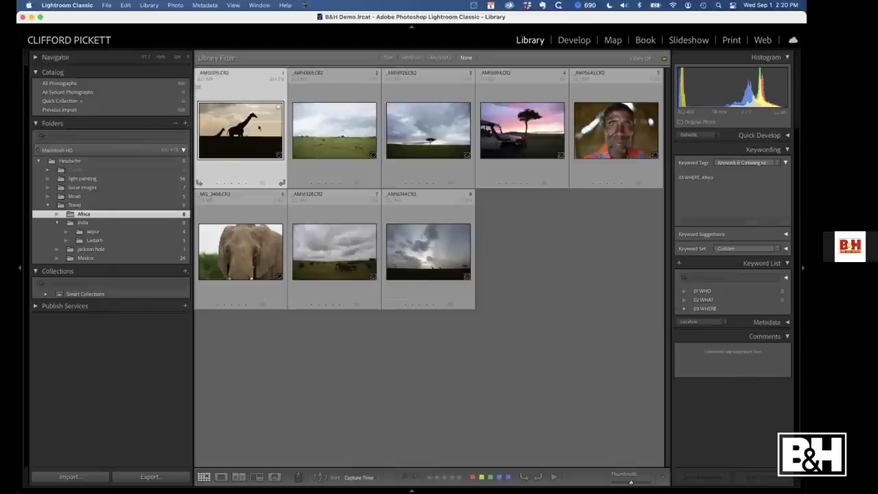
Add the keyword 'Giraffe<animals<02 WHAT' to the giraffe photo and expand that hierarchy in the Keyword List
click(236, 128)
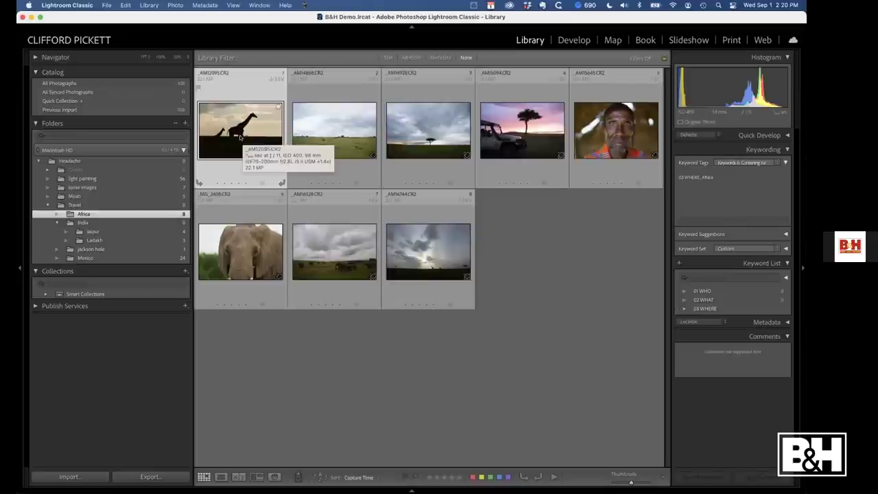
key(super+k)
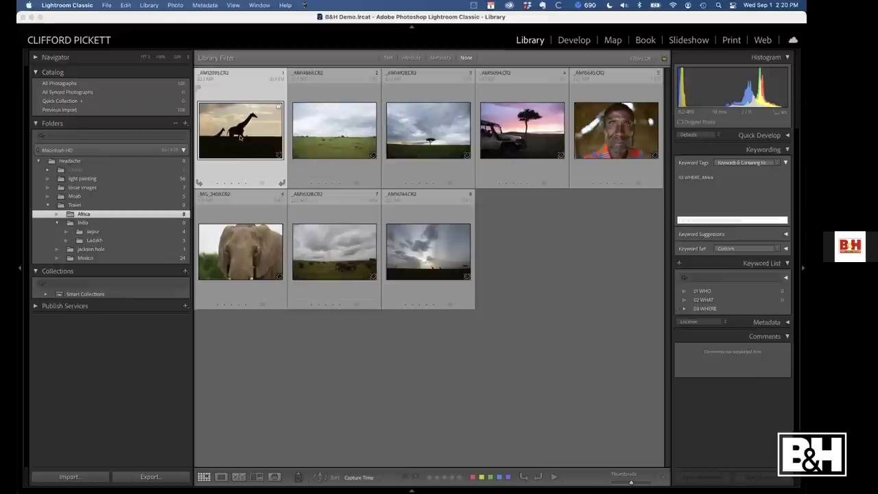
text(Giraffe)
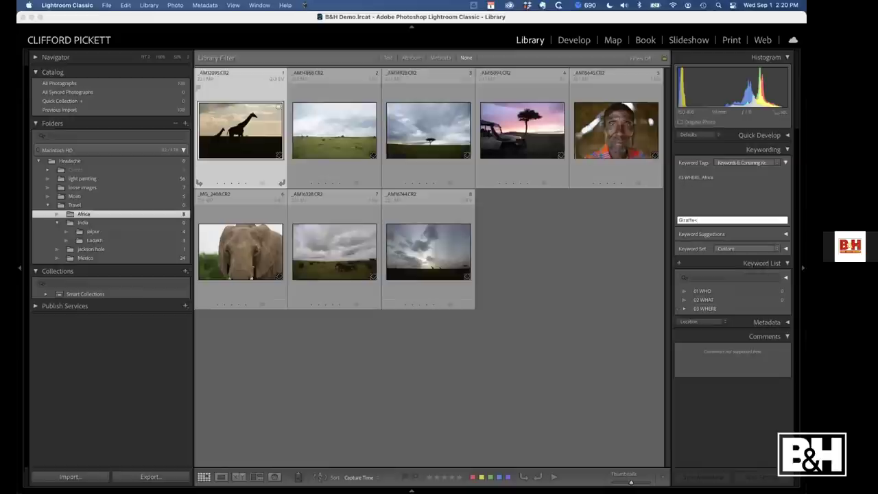
text(<animals<02 WHAT)
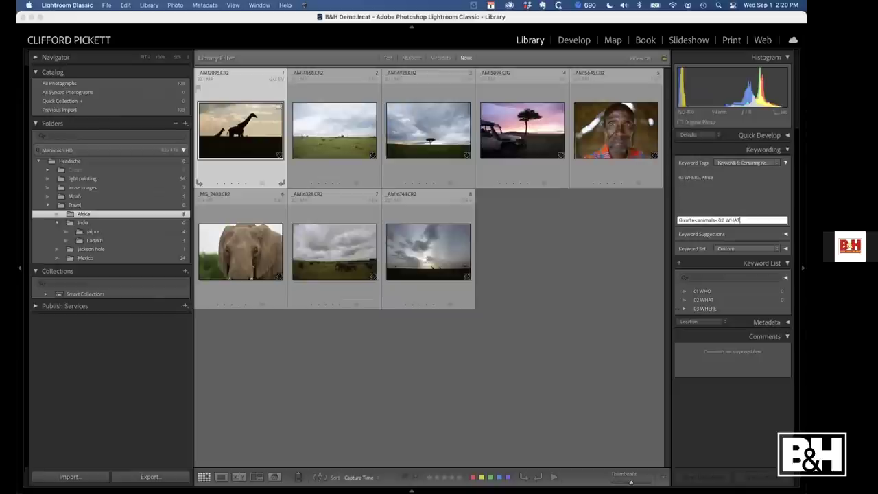
key(Return)
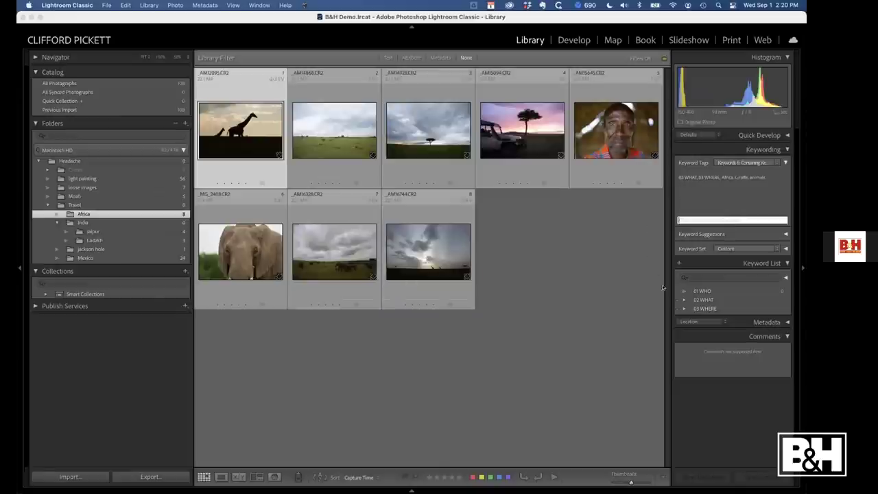
click(685, 300)
click(690, 309)
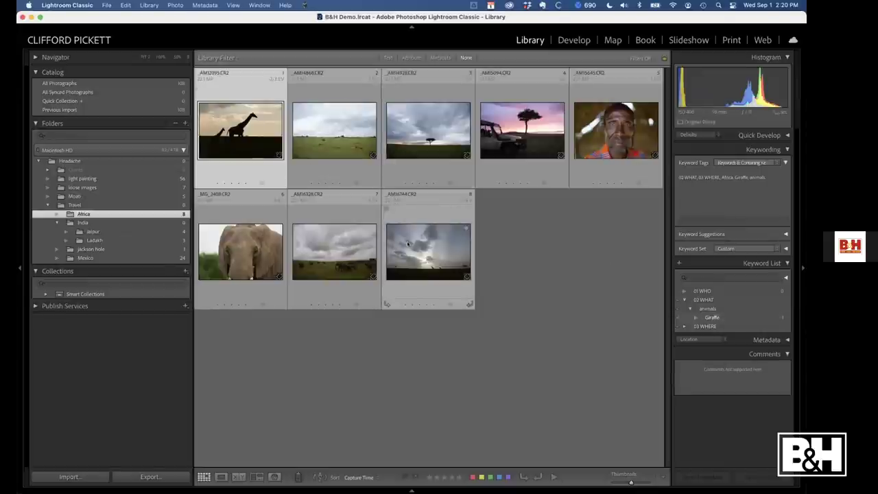
click(343, 144)
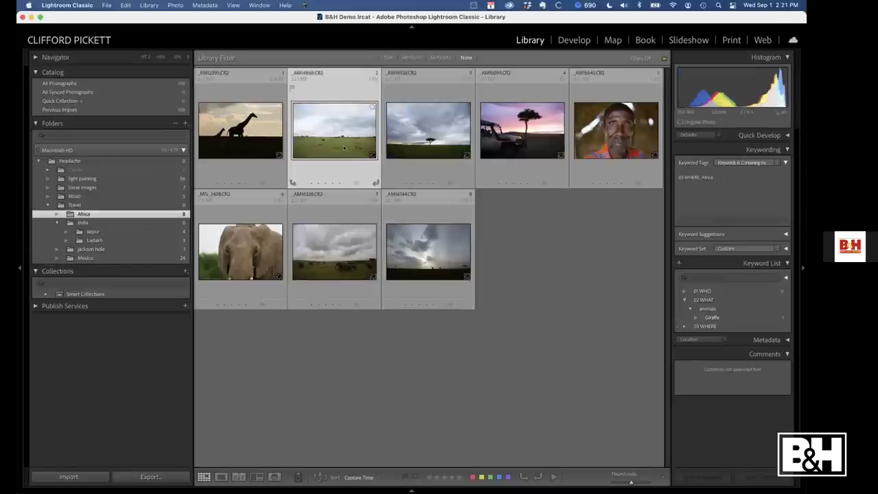
click(522, 130)
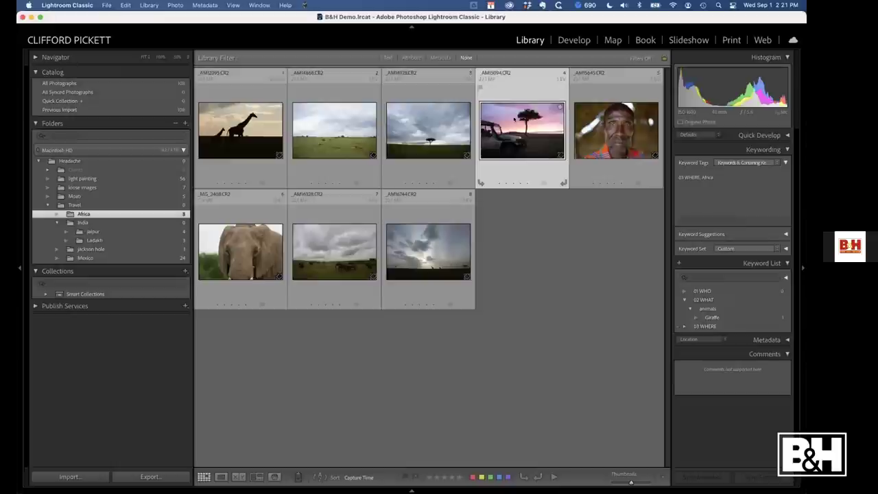
key(super+k)
text(giraffe)
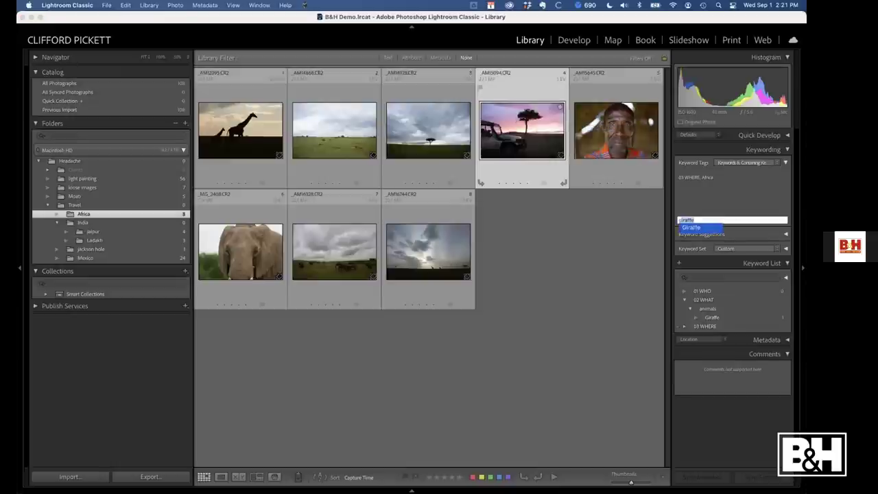
key(Return)
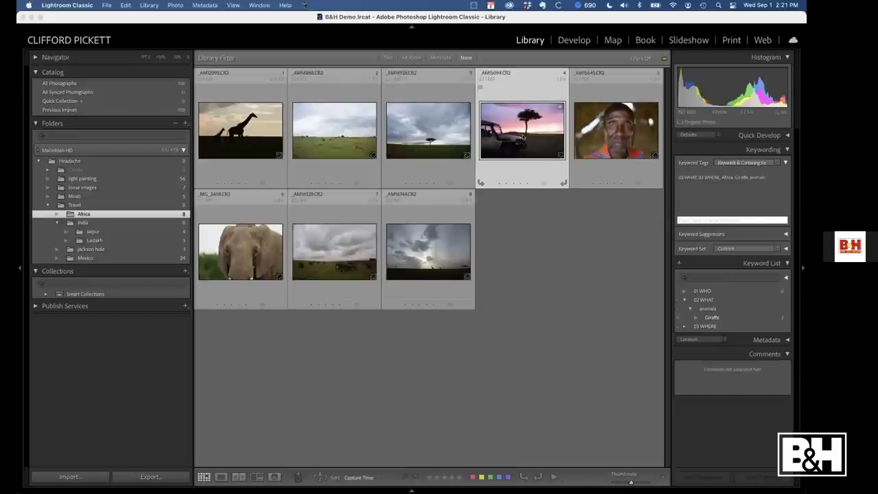
click(788, 317)
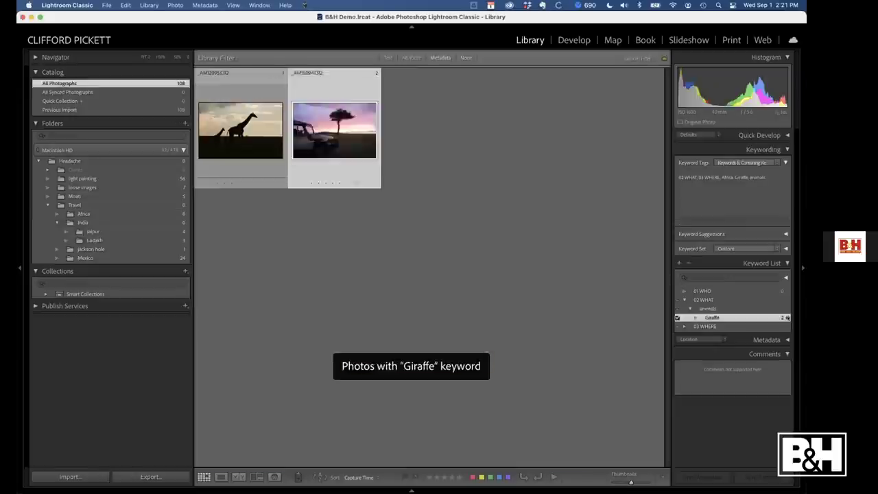
click(678, 318)
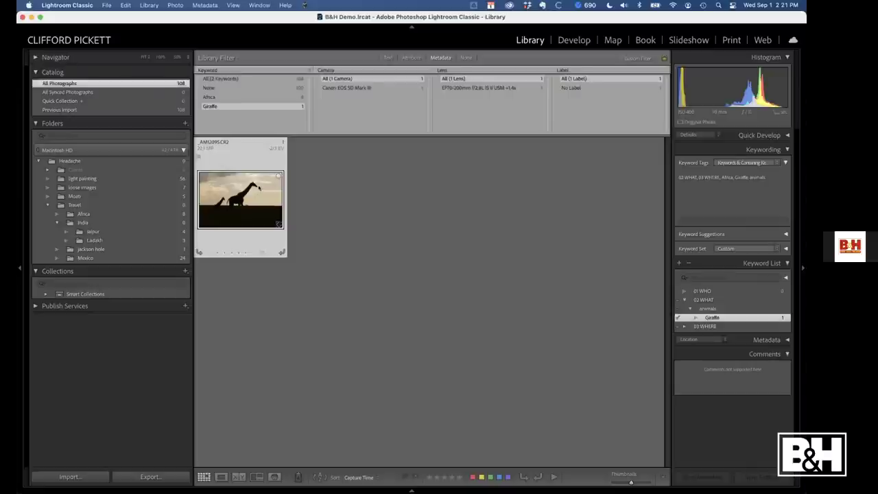
right_click(261, 194)
click(297, 241)
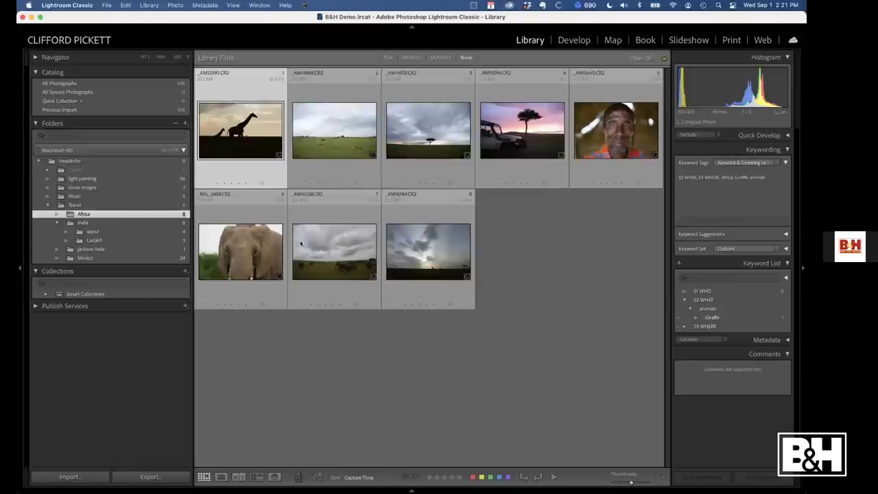
Show the loose images folder's seven photos and preview one enlarged before returning to Grid
click(77, 188)
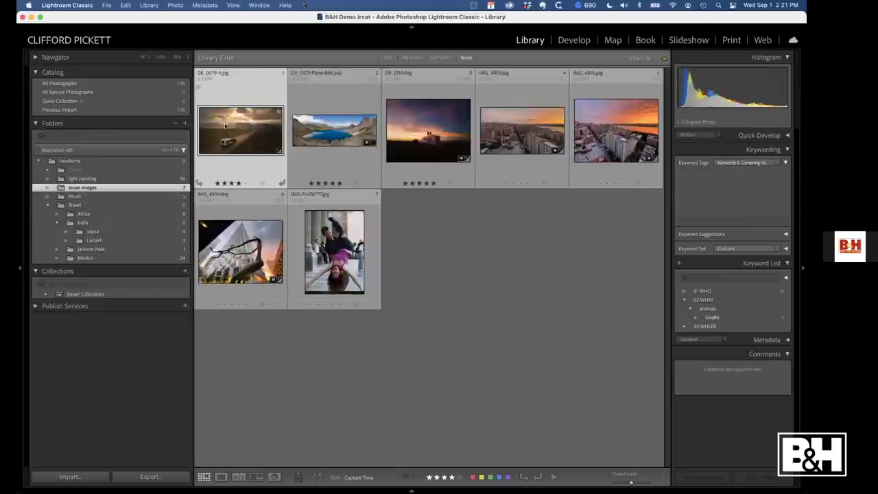
click(240, 251)
key(e)
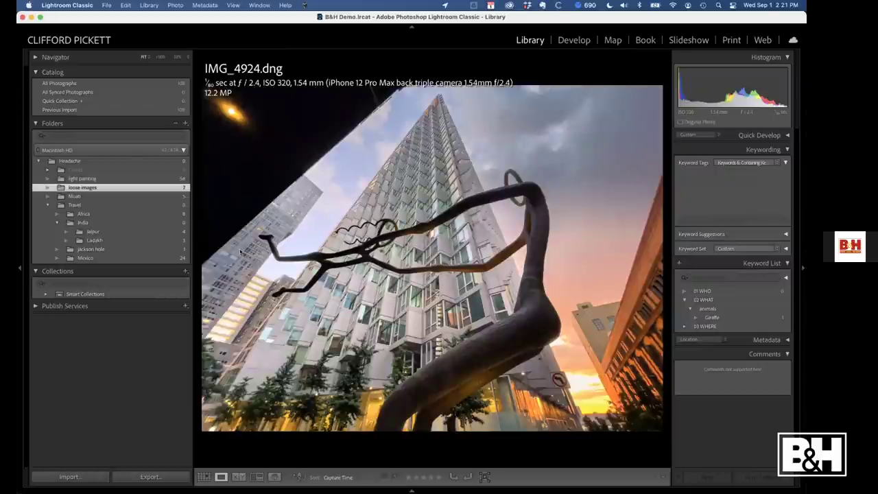
key(g)
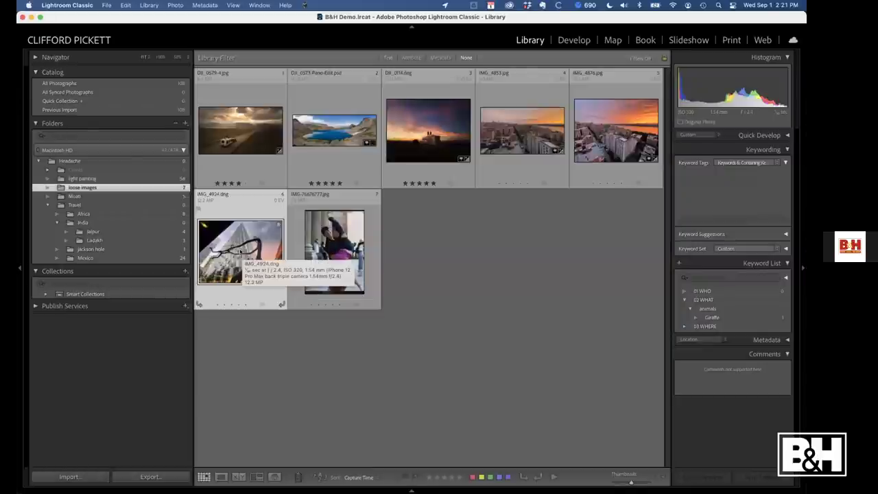
Tag IMG_4924 with Midtown<Manhattan<New York City<New York<United States<North America<03 WHERE
key(super+k)
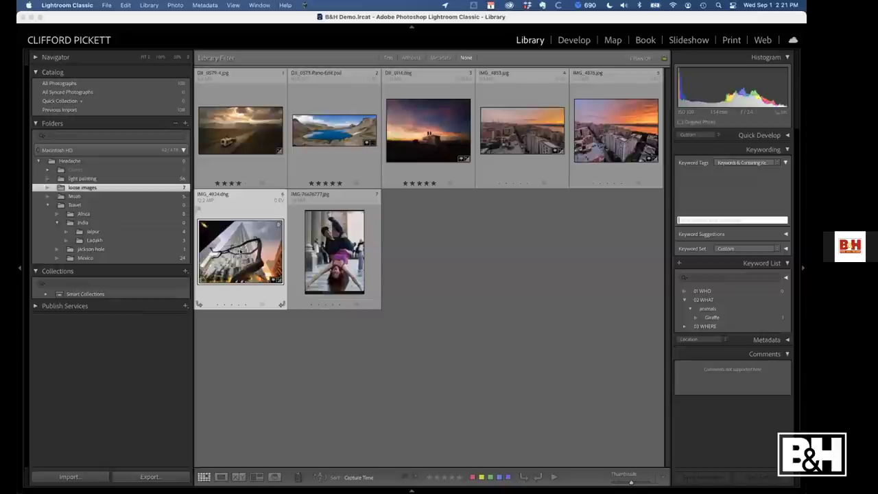
text(Midtown<New Yo)
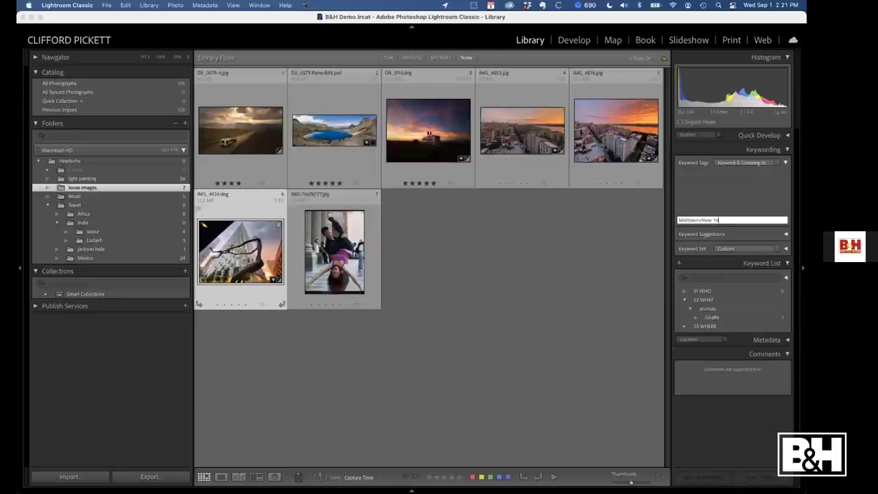
text(rk City<)
key(BackSpace)
key(BackSpace)
key(BackSpace)
key(BackSpace)
key(BackSpace)
key(BackSpace)
key(BackSpace)
key(BackSpace)
key(BackSpace)
key(BackSpace)
key(BackSpace)
key(BackSpace)
key(BackSpace)
key(BackSpace)
text(Manhattan<)
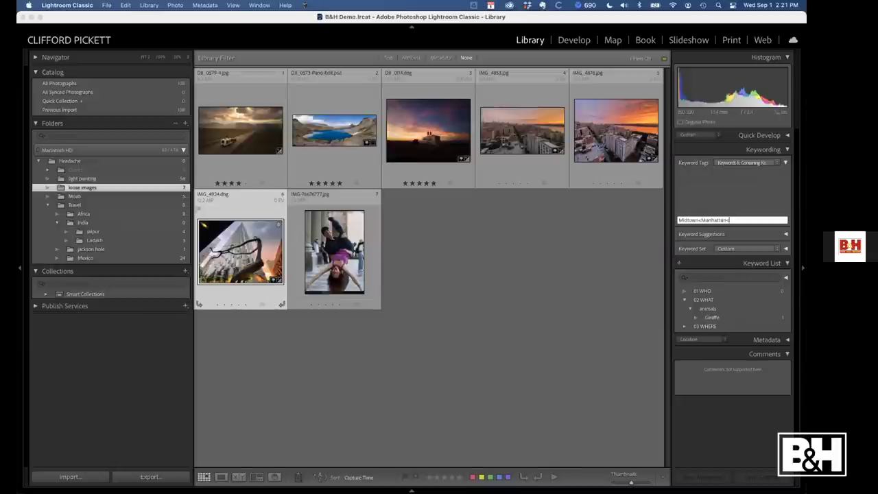
text(New York City)
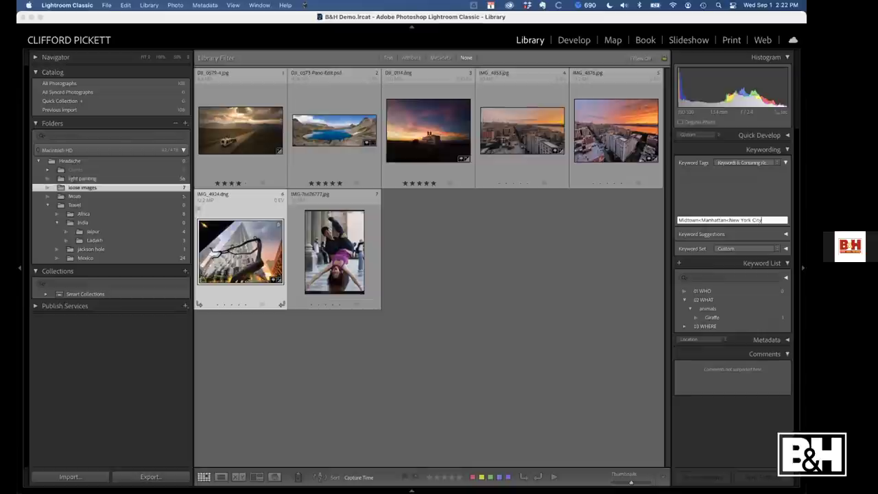
text(<)
text(New York)
text(<United)
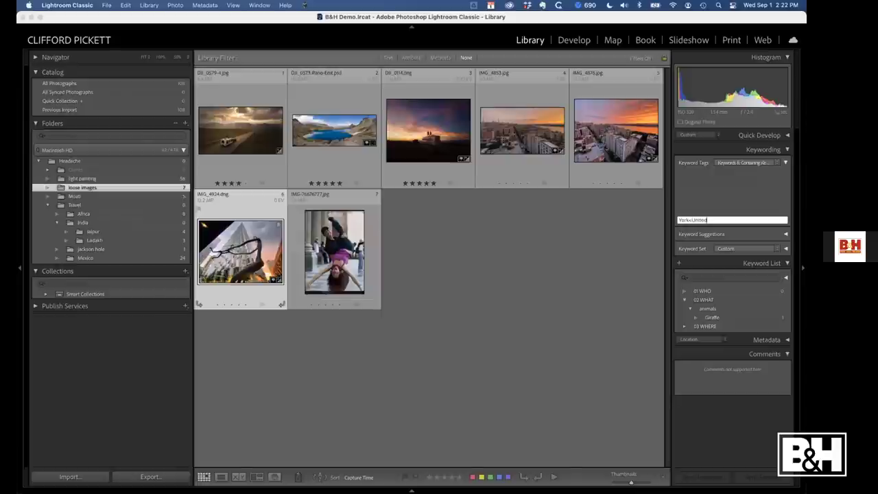
text( States<)
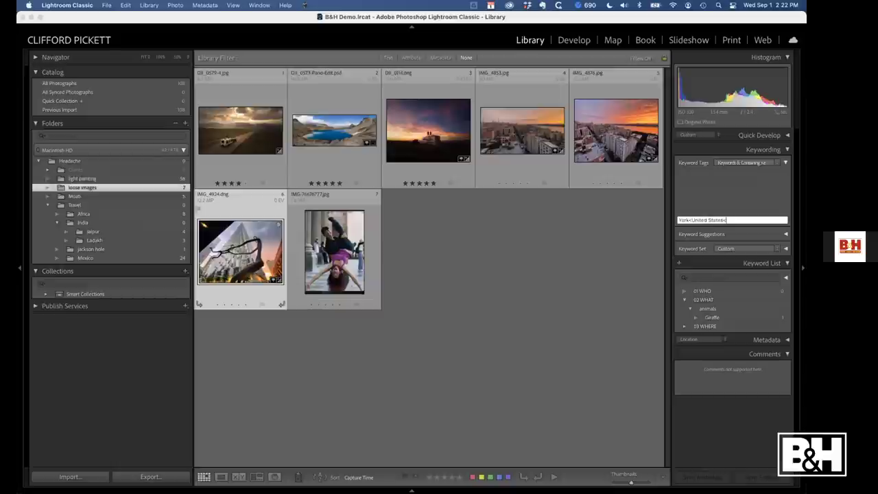
text(North America<03 WHERE)
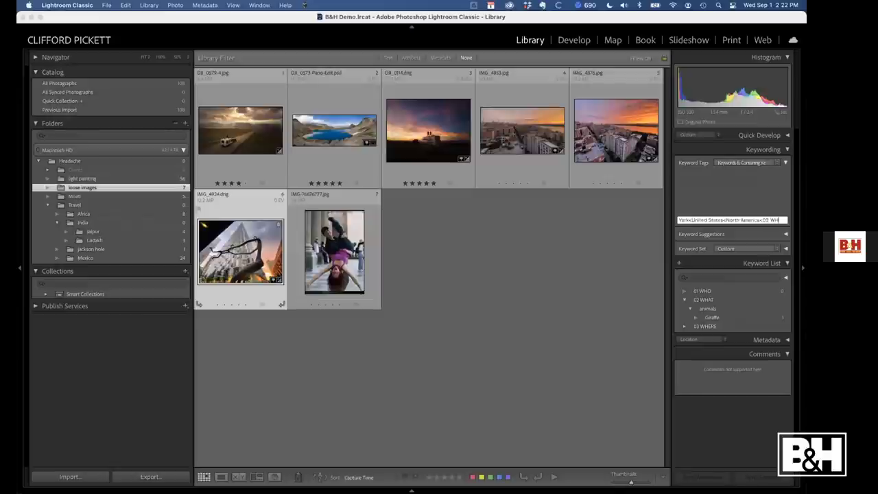
key(Return)
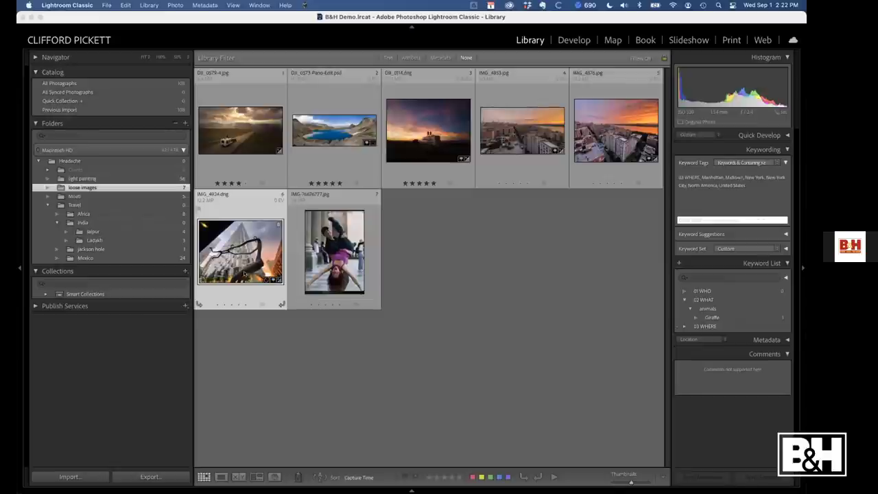
Expand 03 WHERE through North America, United States, New York and New York City to reveal Manhattan
click(683, 326)
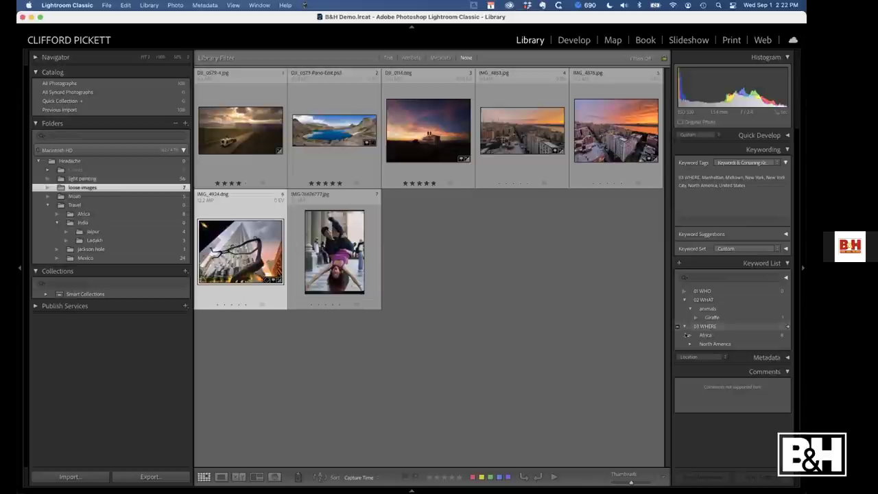
click(690, 344)
click(696, 353)
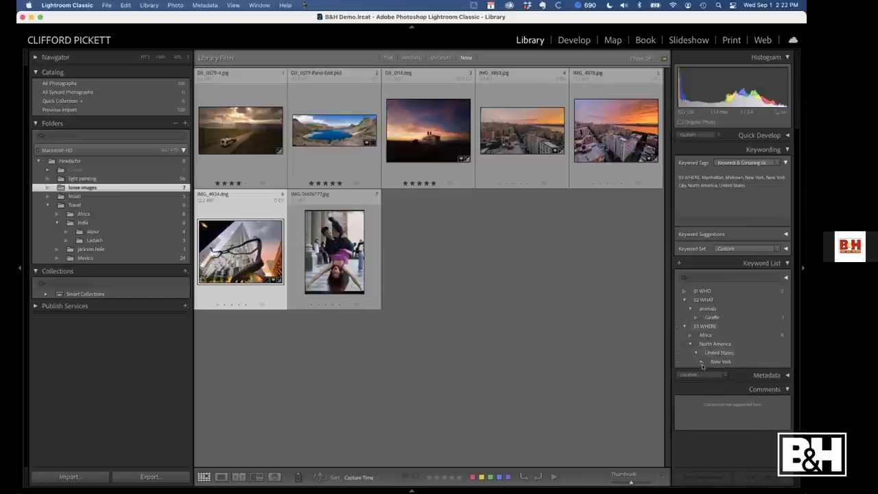
click(701, 362)
click(707, 371)
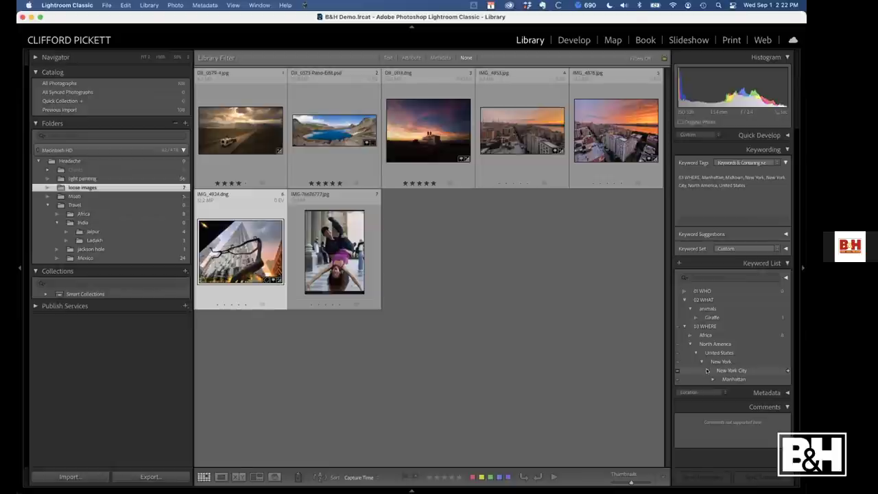
Add the autocompleted Midtown keyword to IMG_4853
click(522, 137)
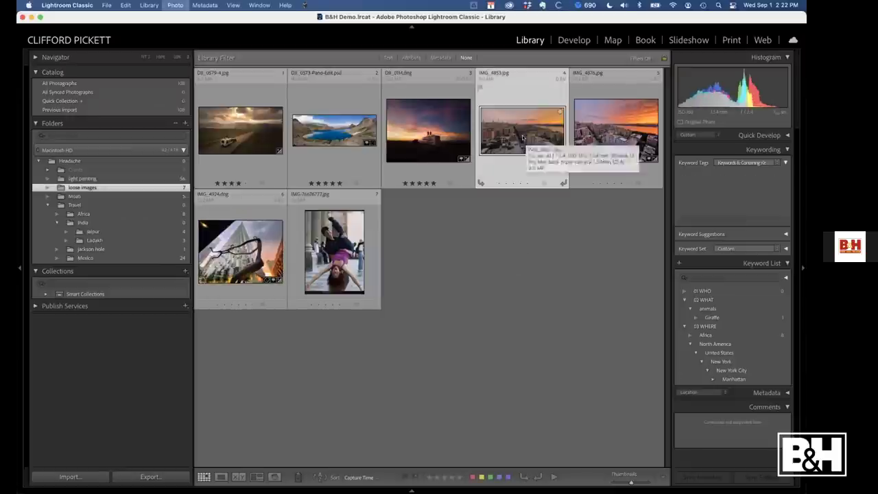
key(super+k)
text(midtown)
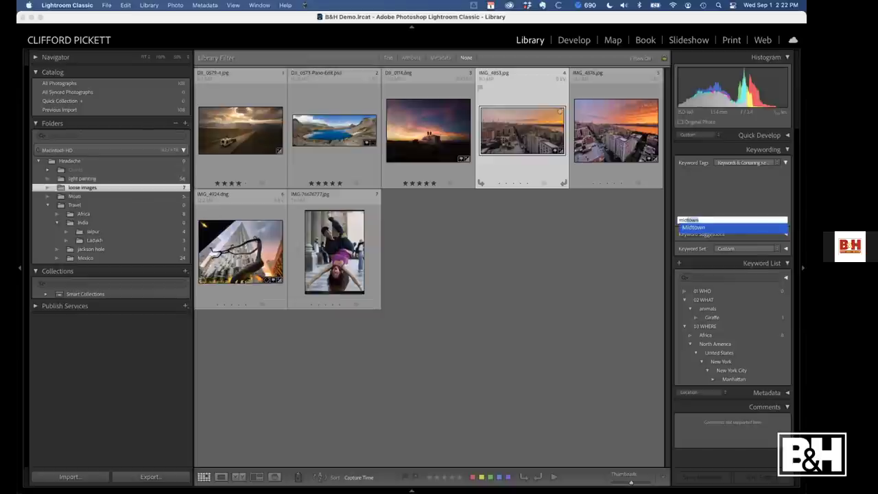
key(Return)
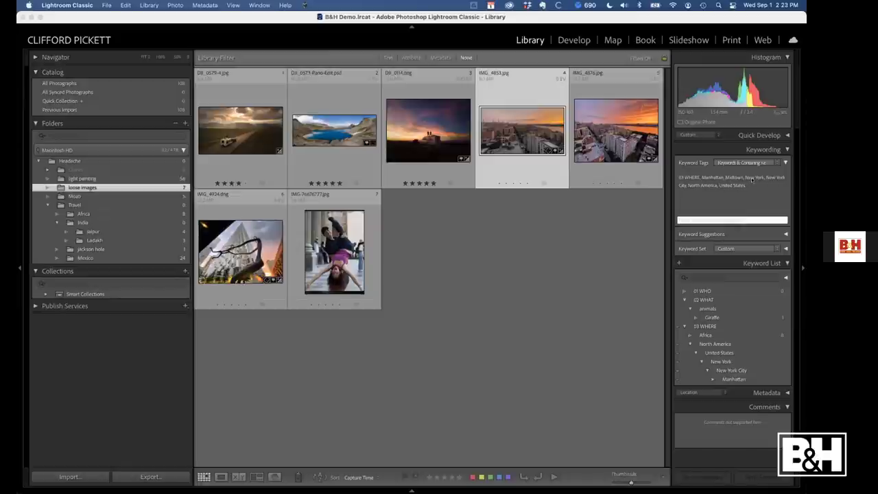
Switch the Keyword Tags view from Enter Keywords to Keywords & Containing Keywords
click(777, 163)
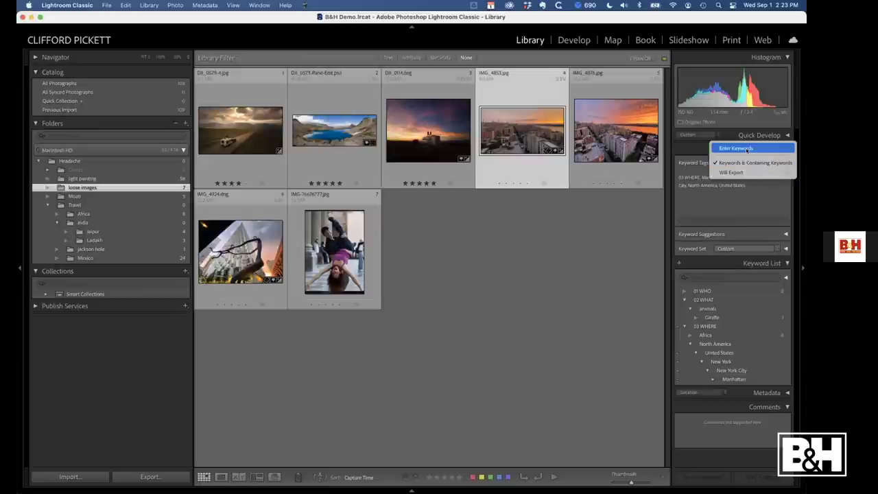
click(748, 149)
click(774, 163)
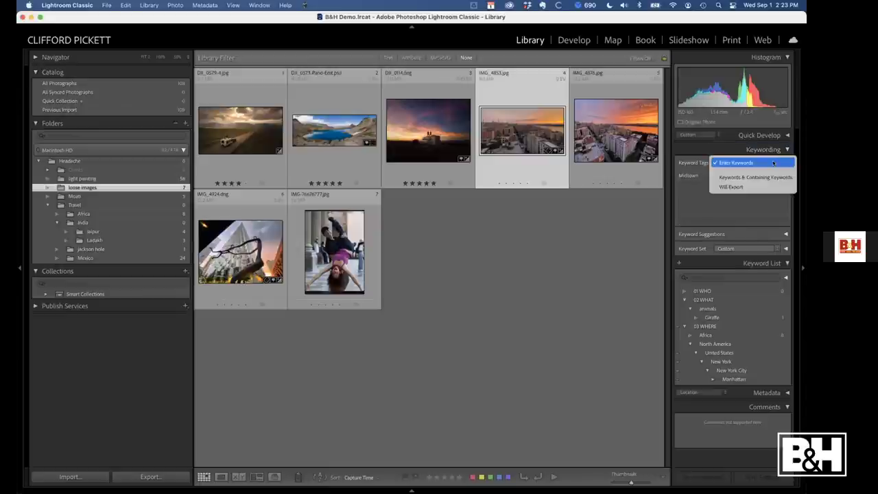
click(752, 177)
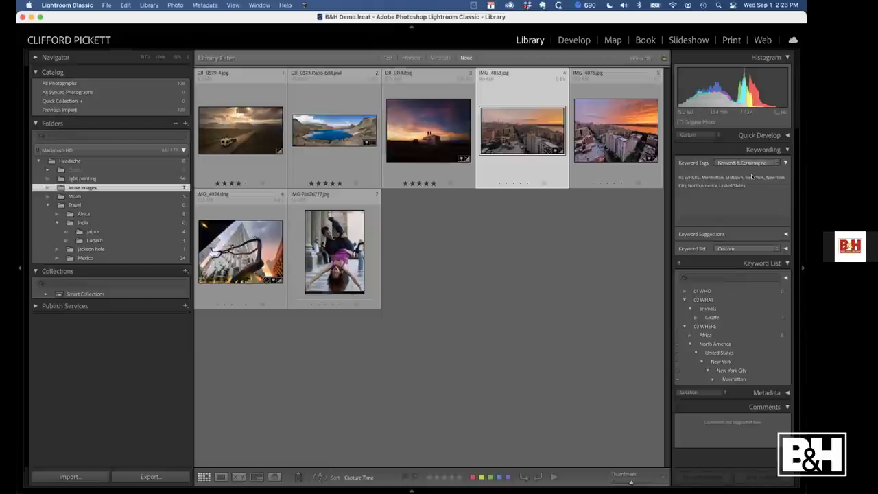
click(700, 327)
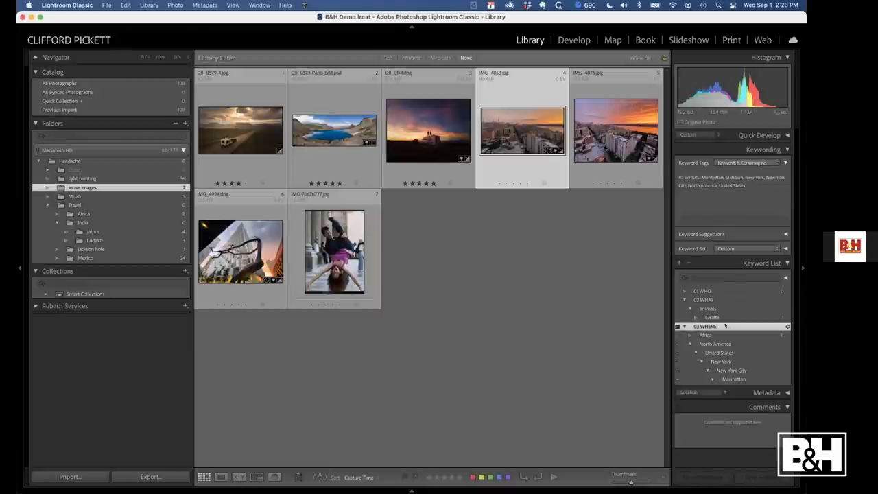
double_click(705, 327)
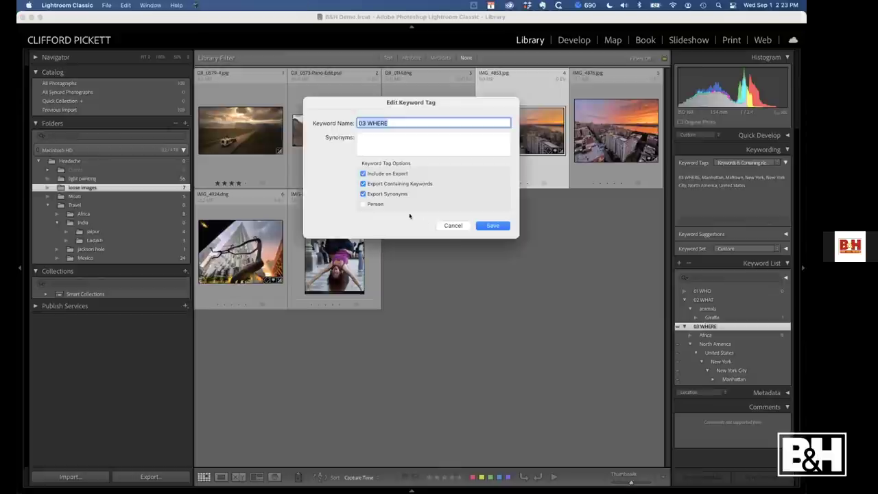
click(481, 225)
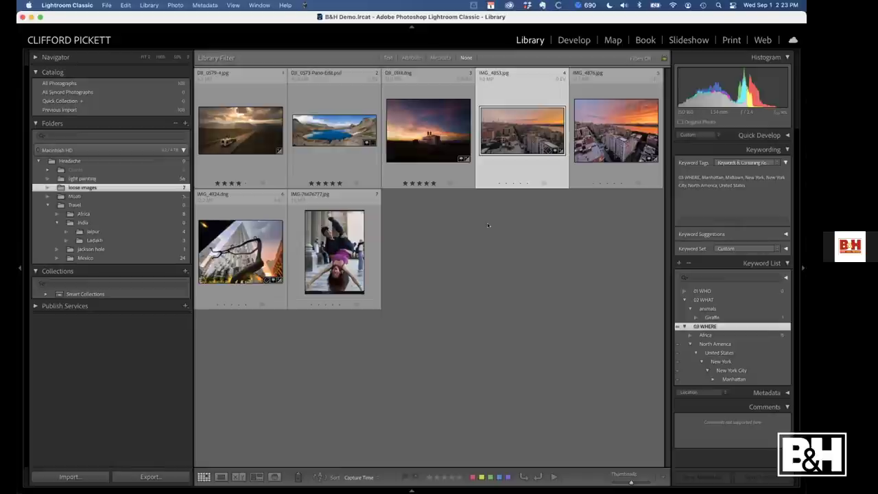
Show the light painting folder and tag it with a new Light painting keyword under 02 WHAT
click(78, 178)
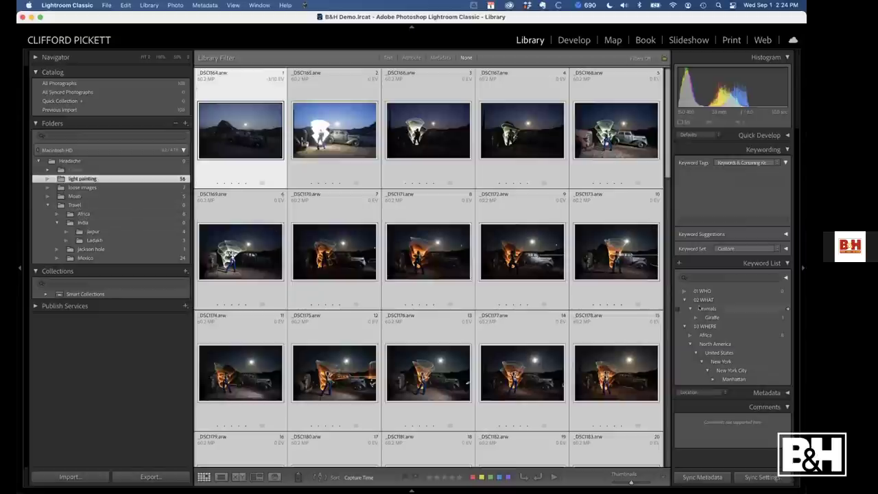
right_click(707, 300)
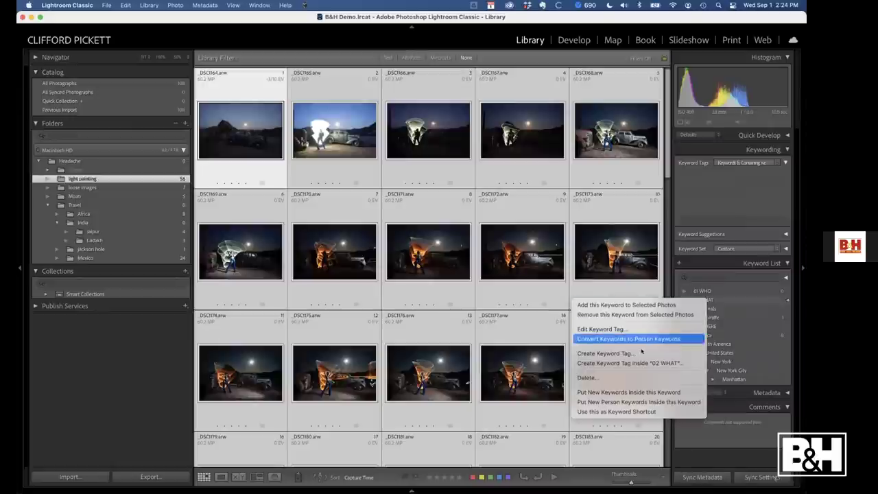
click(638, 363)
text(L)
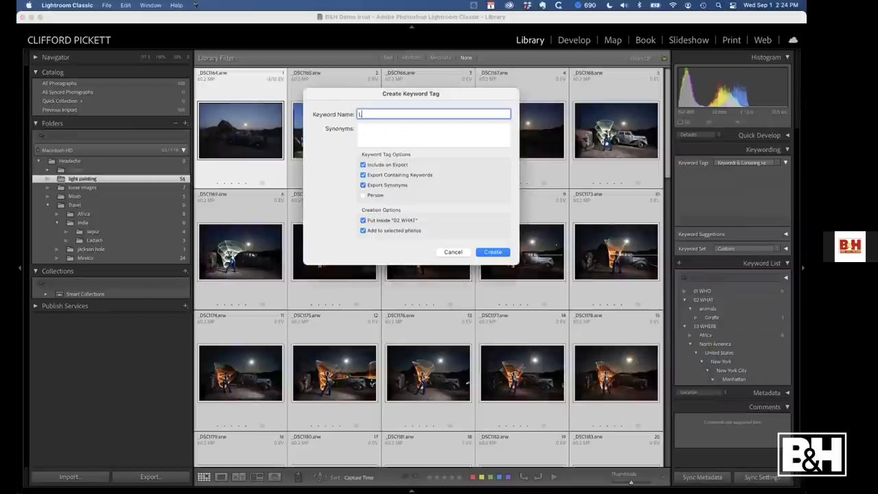
text(ight painting)
click(493, 253)
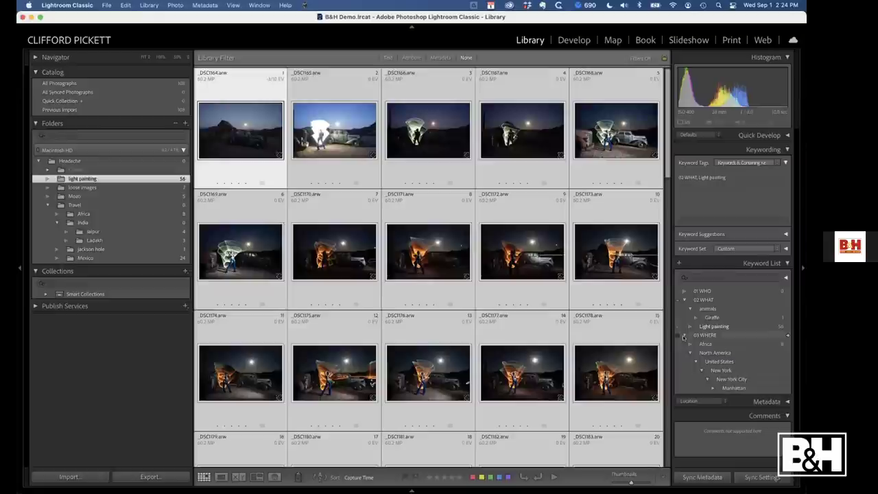
Create a Nelson keyword inside United States and apply it to the light painting photos
click(713, 361)
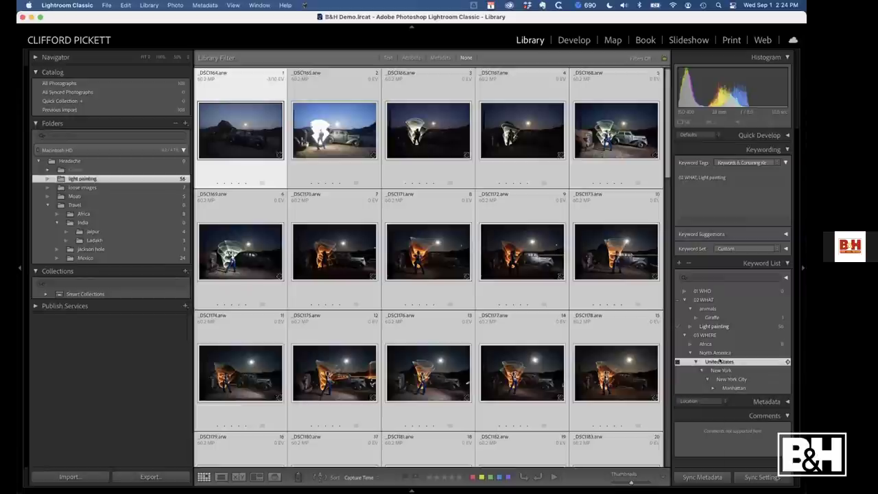
right_click(720, 362)
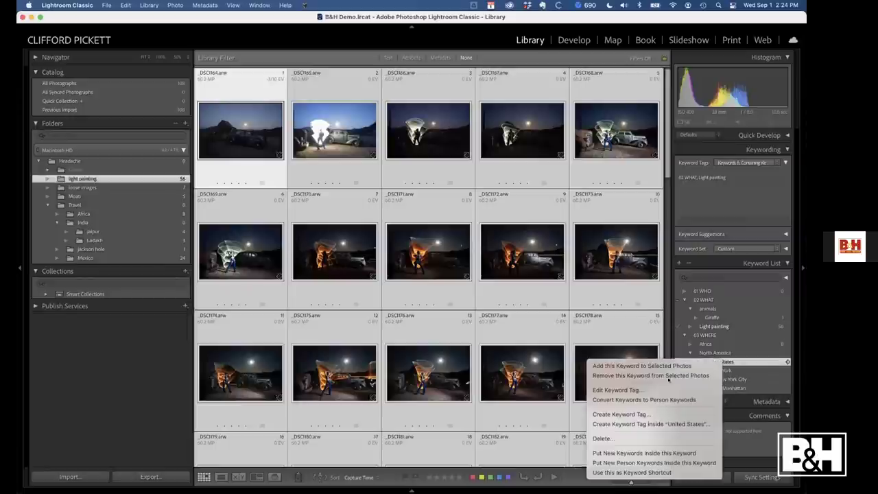
click(651, 424)
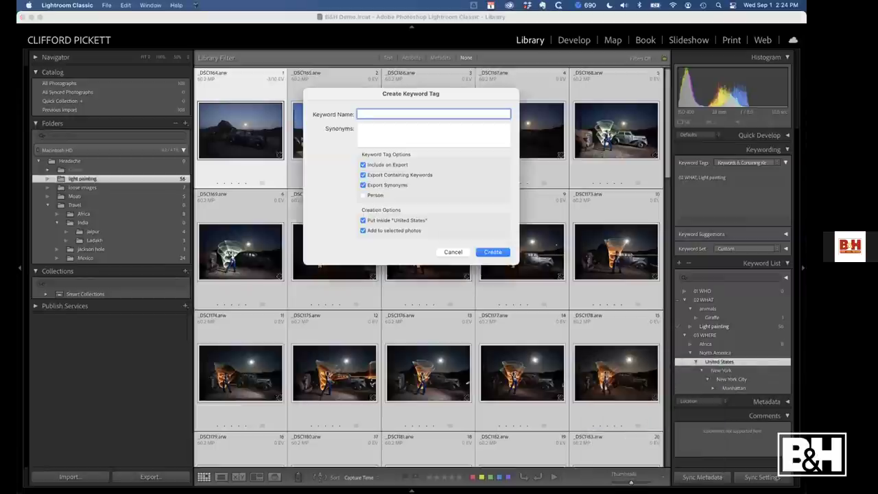
text(Nelson)
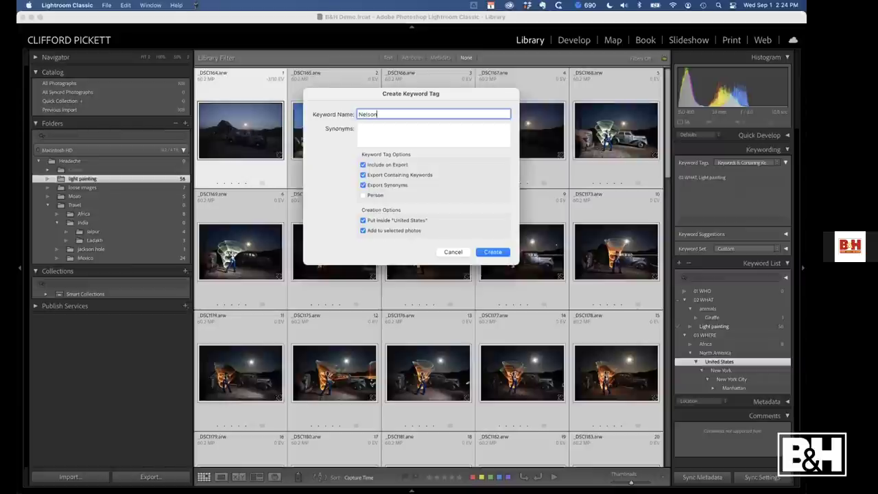
click(493, 252)
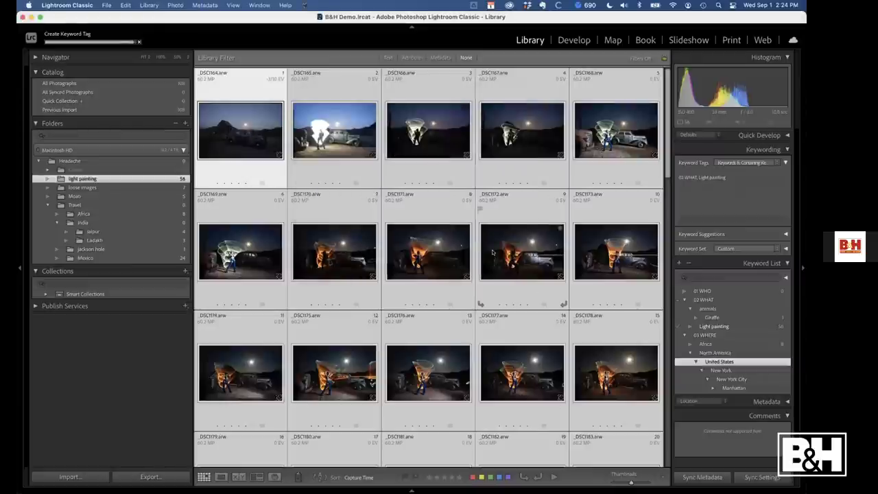
Create a Nevada keyword inside United States and nest Nelson under it
right_click(718, 362)
click(714, 423)
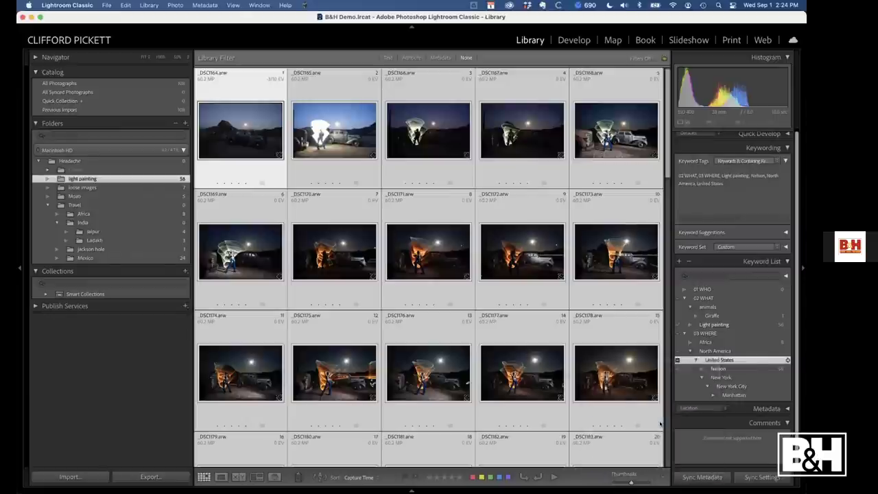
text(Nevada)
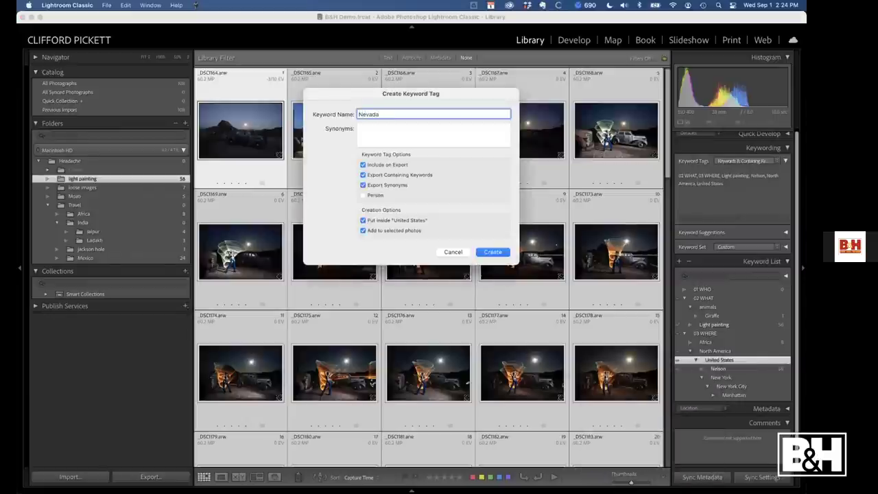
key(Return)
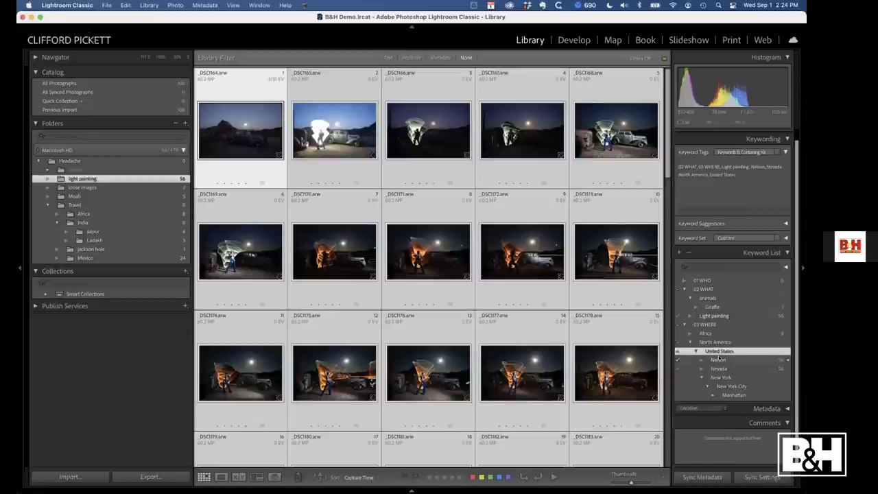
drag(718, 359, 719, 365)
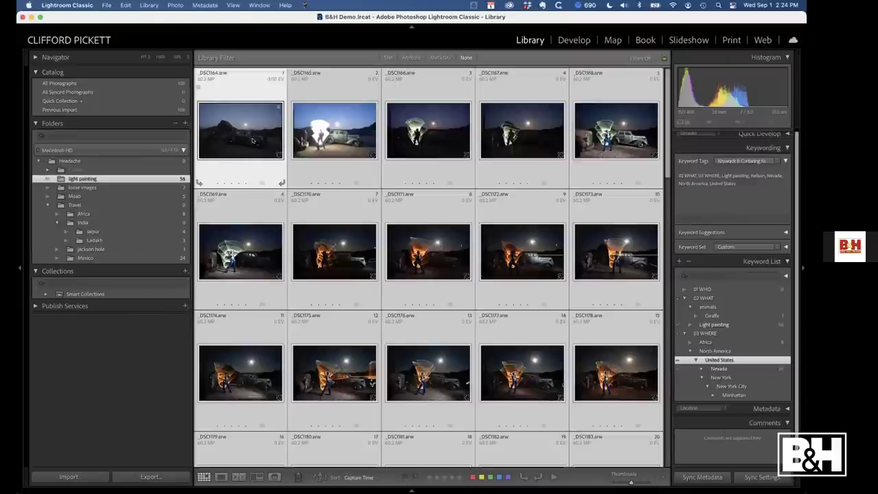
Tag only the _DSC1165 photo with the Nelson keyword
key(super+d)
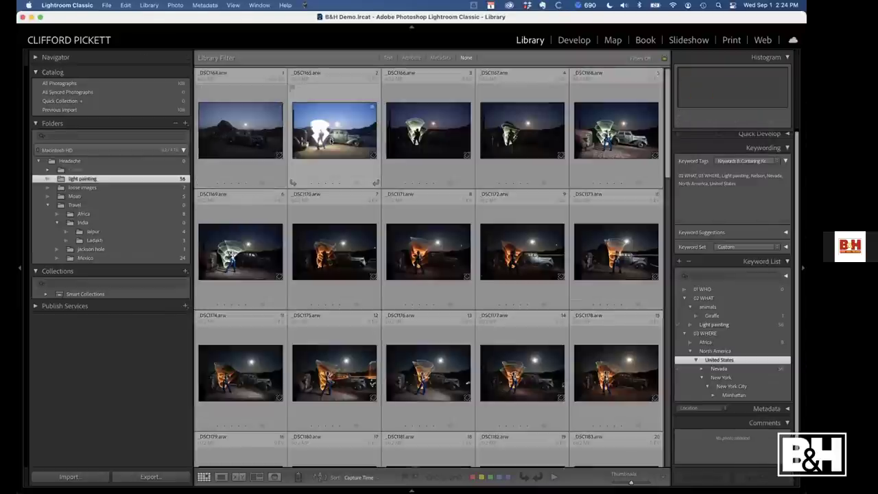
click(330, 141)
key(super+k)
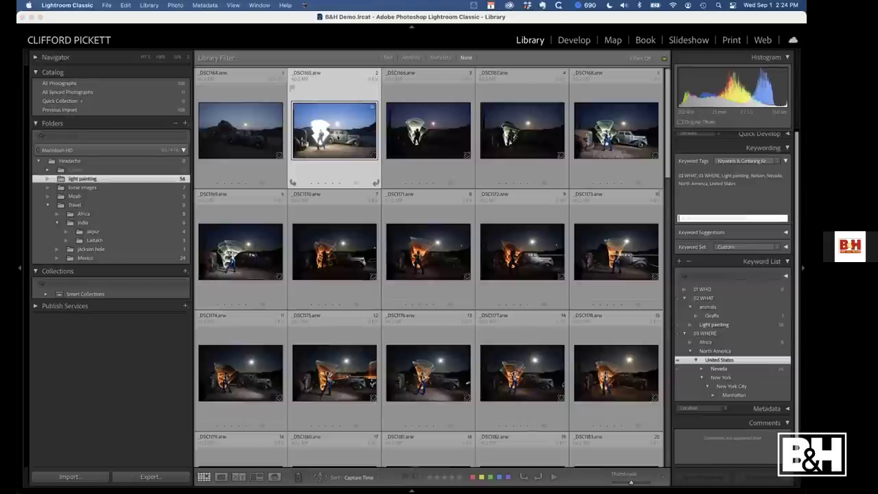
text(nelson)
key(Return)
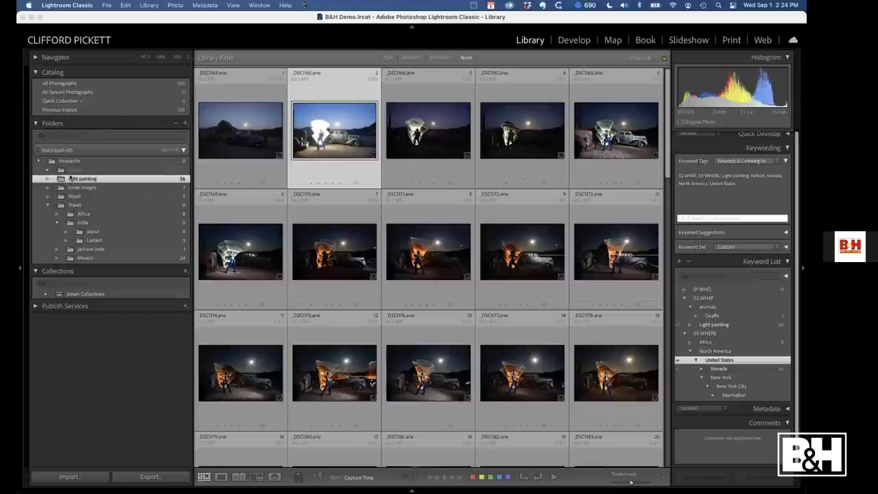
Tag all five Moab photos with Moab<Utah<United States, then show the Africa folder
click(91, 197)
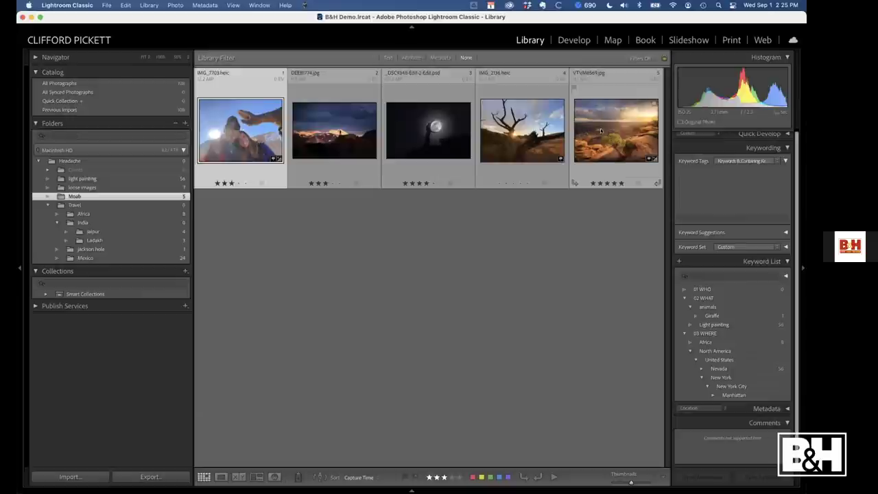
shift+click(610, 155)
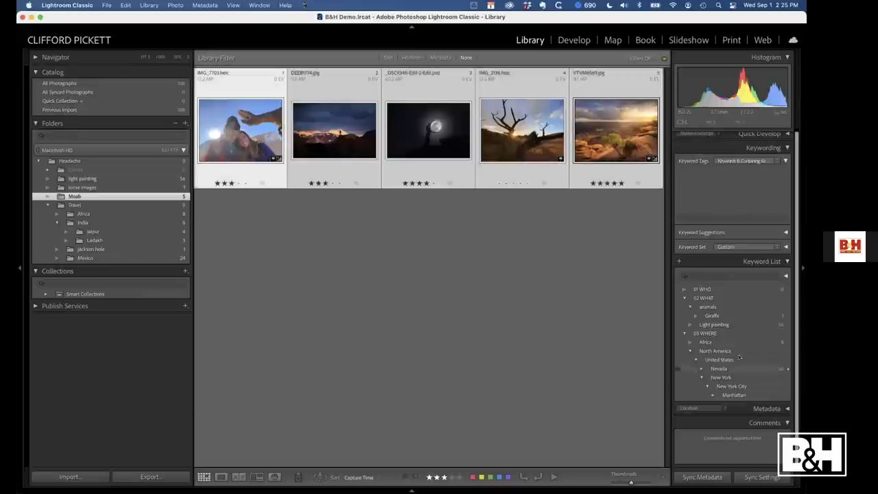
key(super+k)
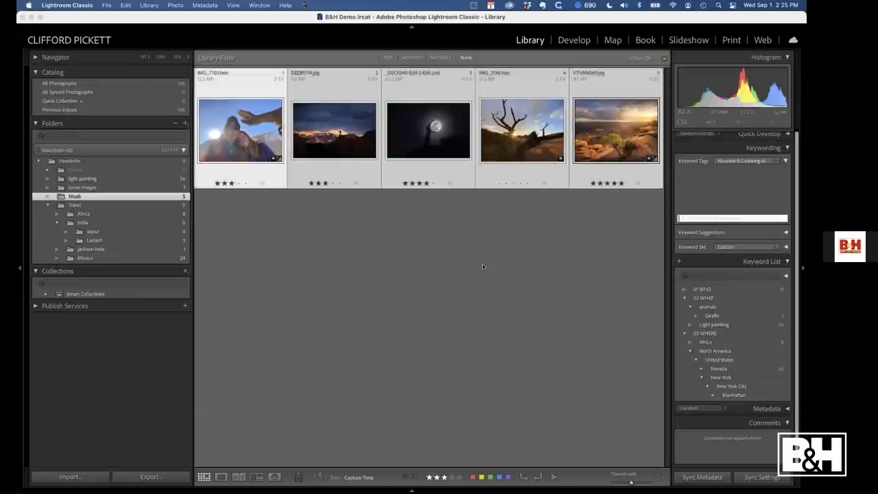
text(Moab<U)
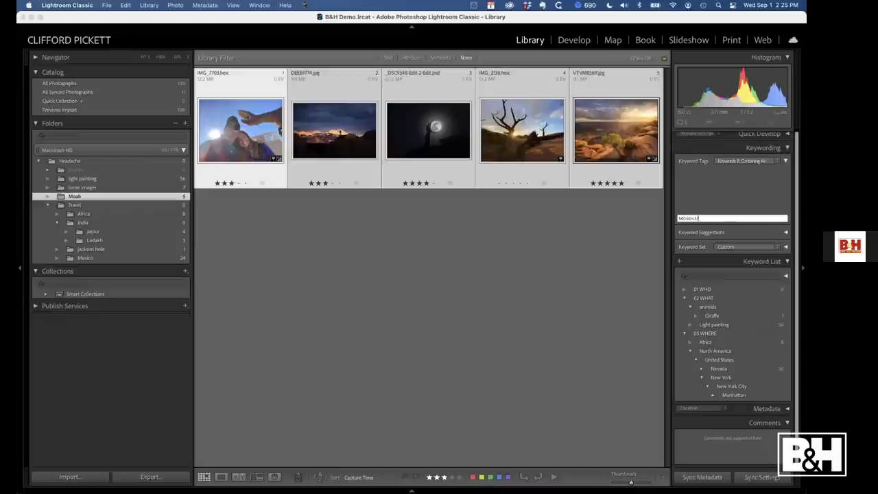
text(tah<United States)
key(Return)
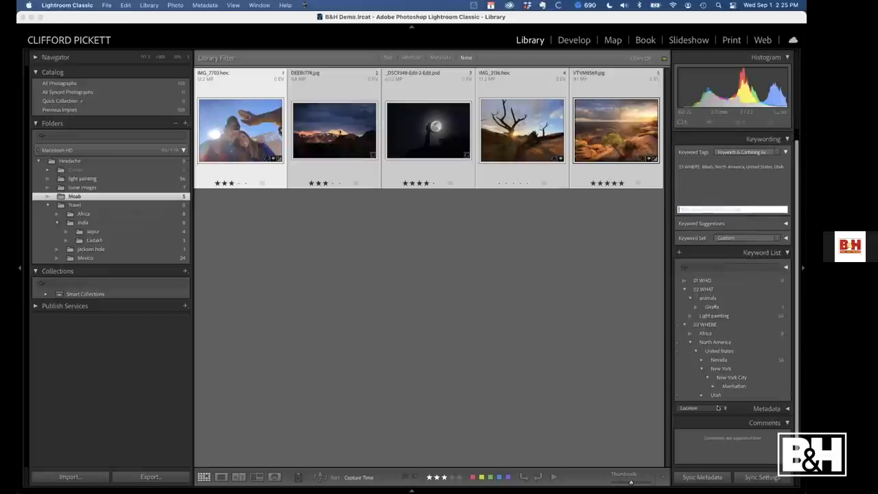
click(701, 395)
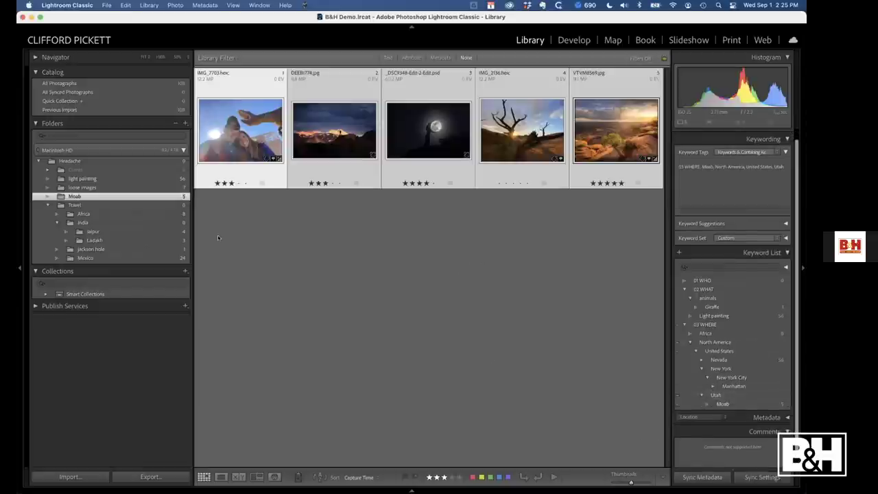
click(96, 214)
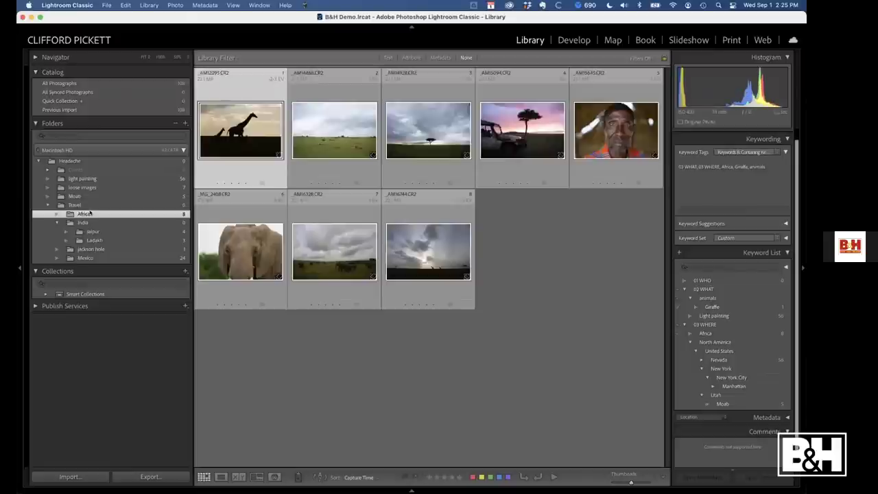
Enable Show Photos in Subfolders so India shows its 7 Jaipur and Ladakh photos, and select all
click(100, 222)
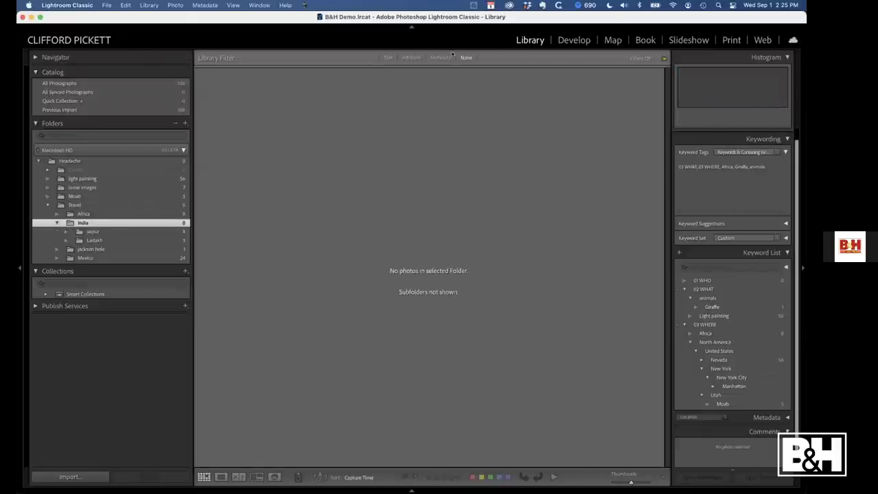
click(107, 232)
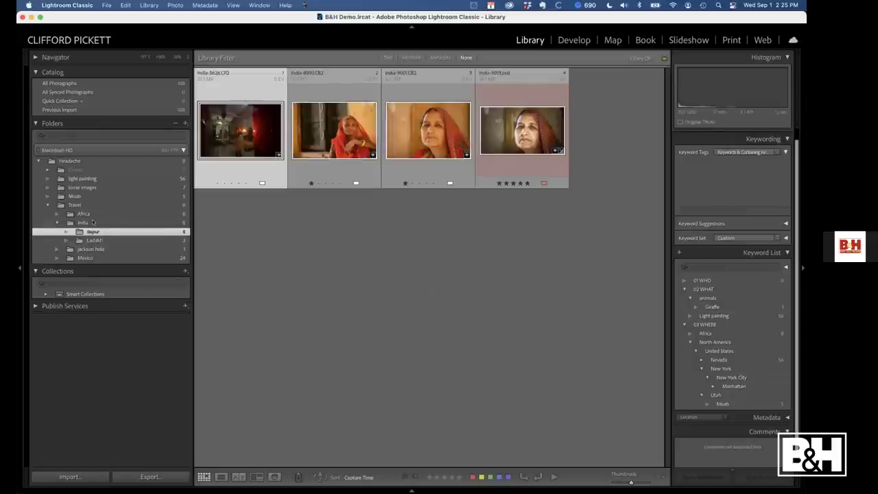
click(103, 223)
click(151, 5)
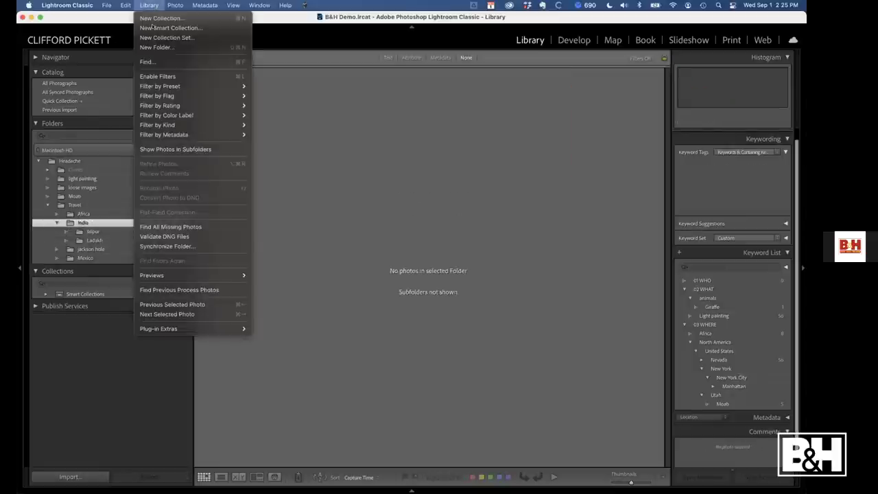
click(155, 149)
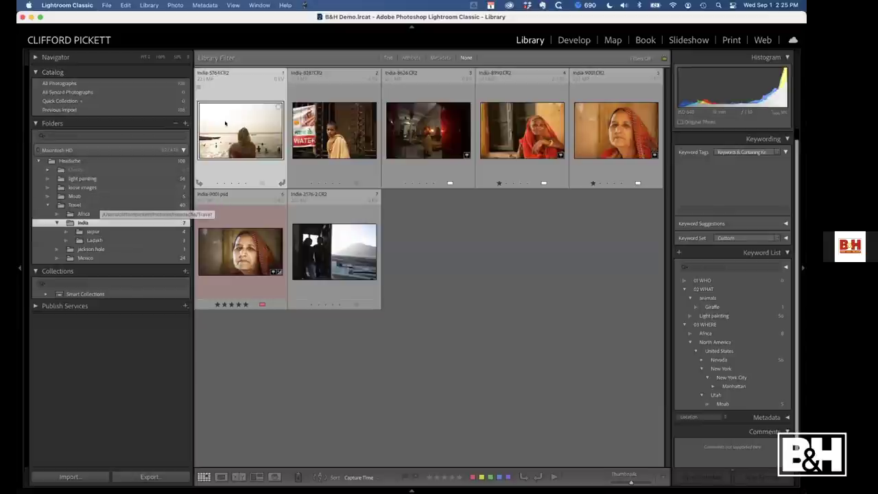
key(super+a)
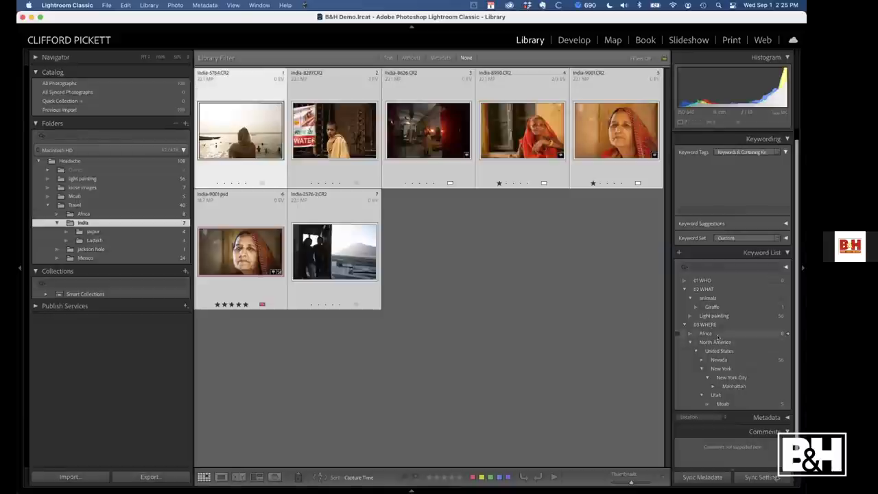
Create an India keyword inside 03 WHERE for the selected India photos
click(691, 342)
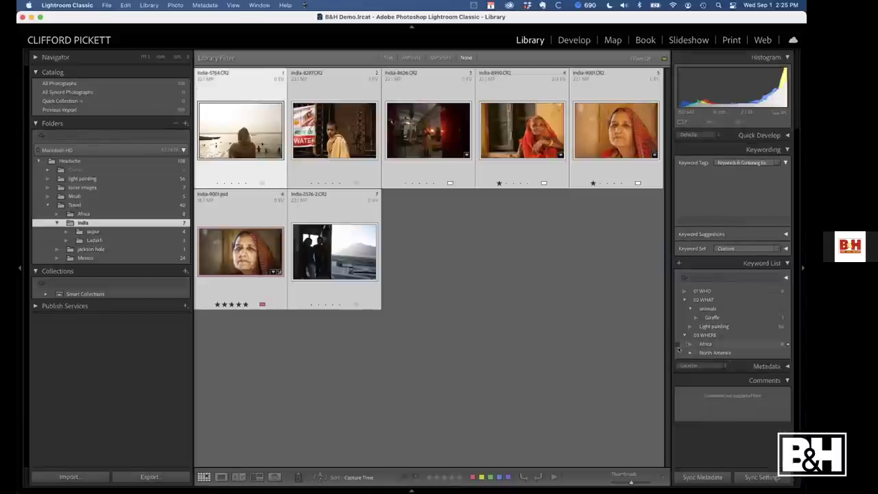
right_click(707, 335)
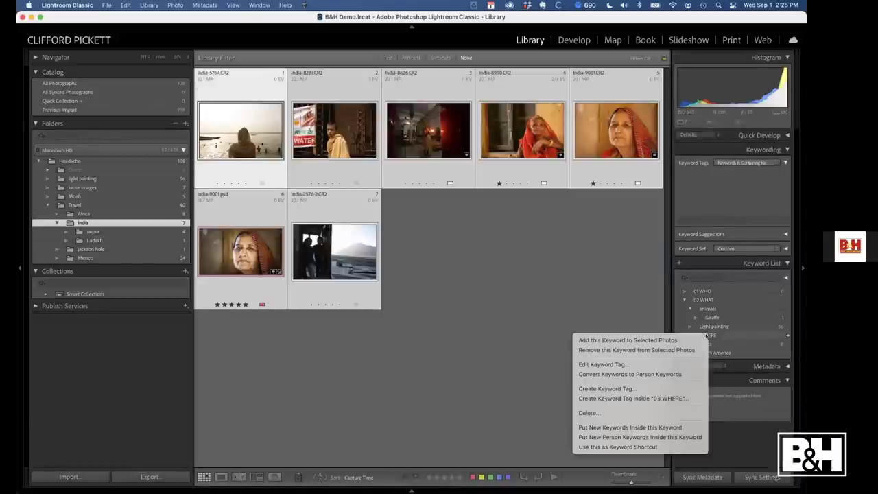
click(650, 397)
text(India)
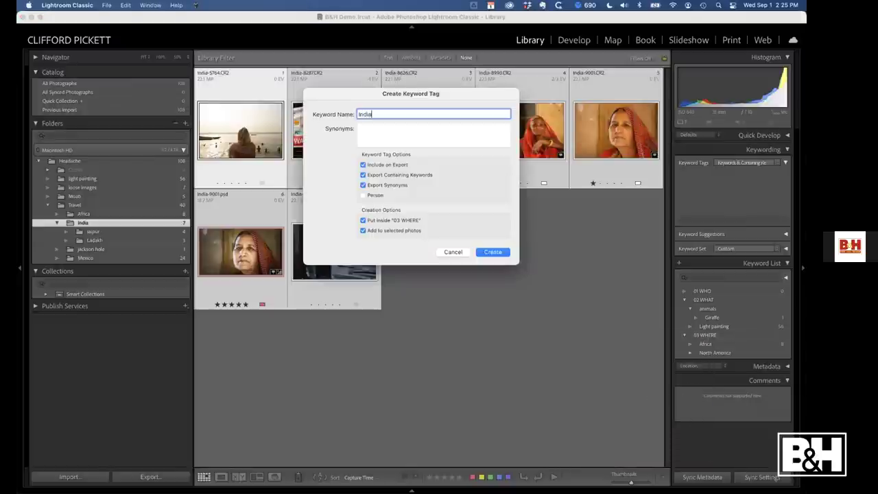
key(Return)
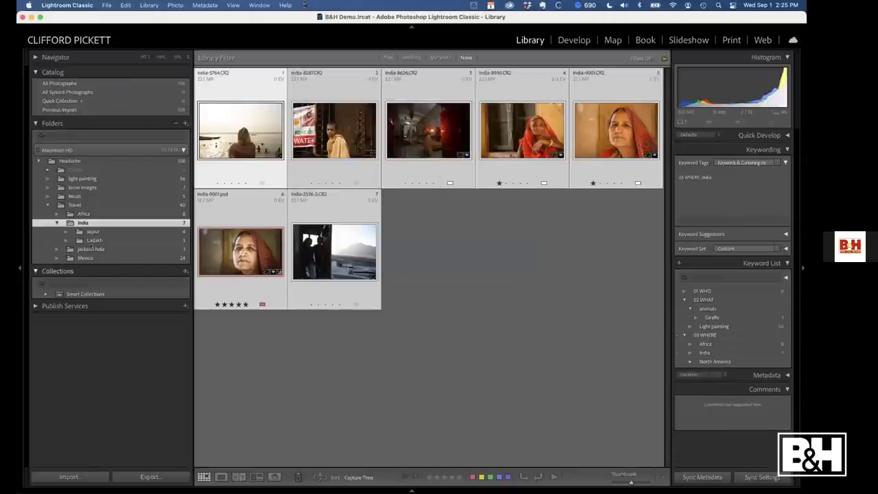
Tag the jackson hole photo with Jackson Hole<Wyoming<United States and expand the hierarchy
click(90, 249)
key(super+k)
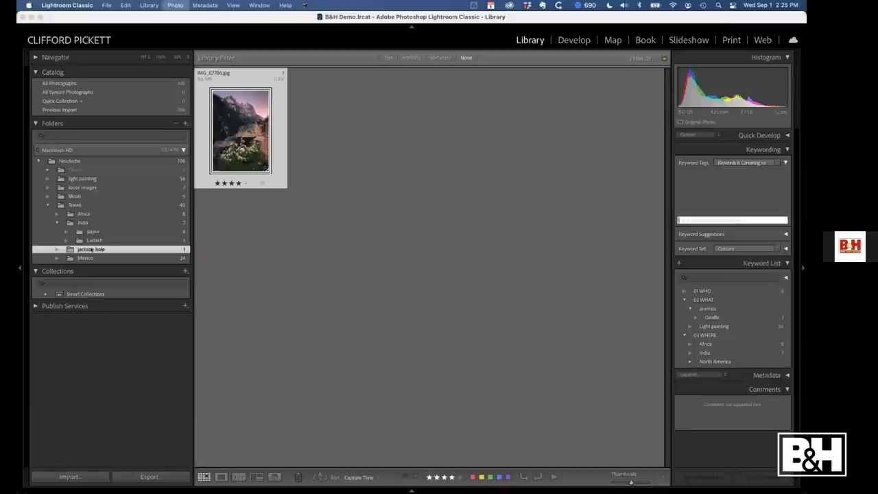
text(Jackson Hole)
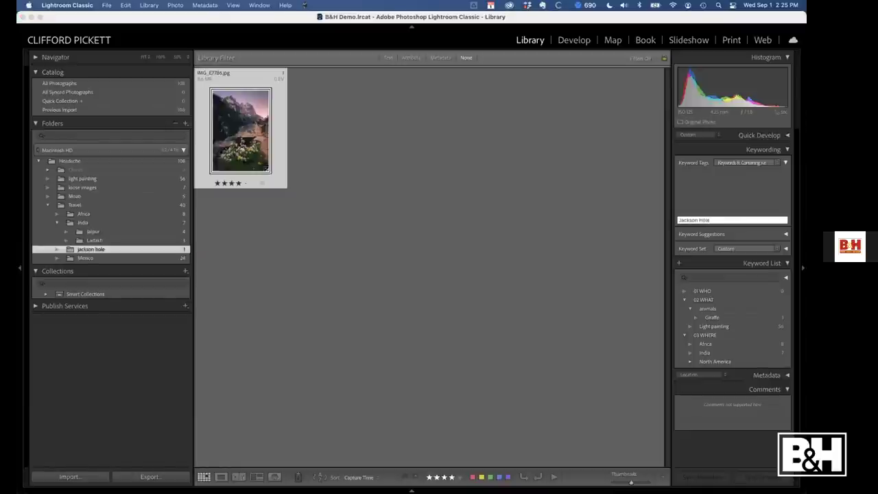
text(<Wyoming)
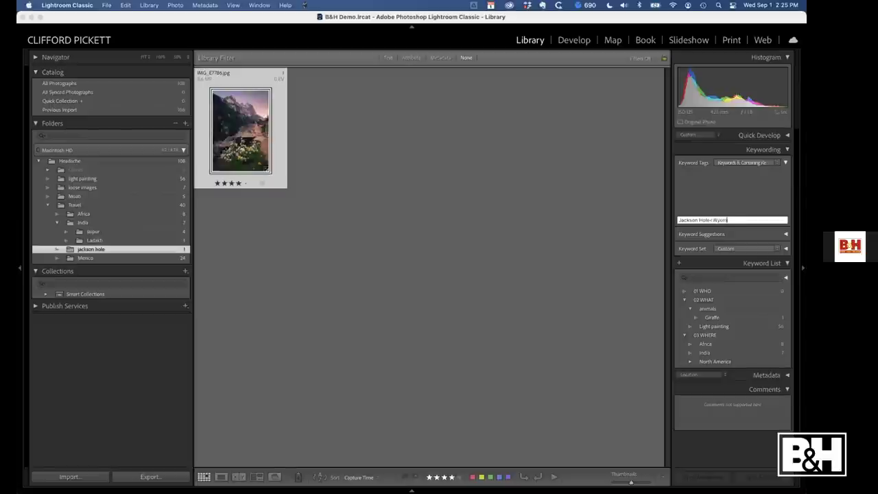
text(<united States)
key(Return)
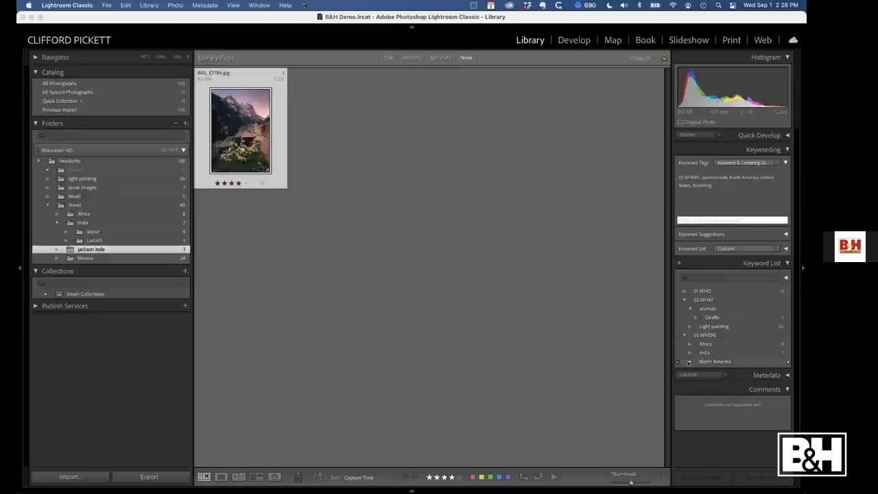
click(690, 362)
click(696, 370)
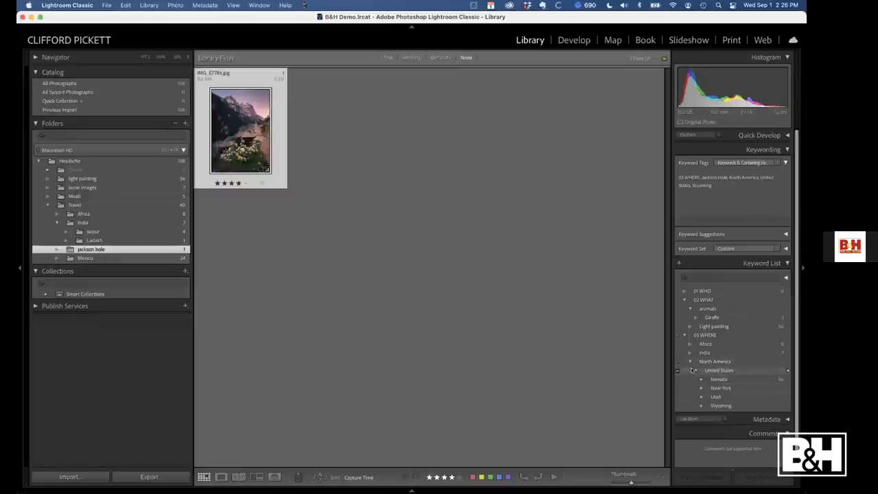
Show the Mexico folder and select all 24 of its photos
click(87, 258)
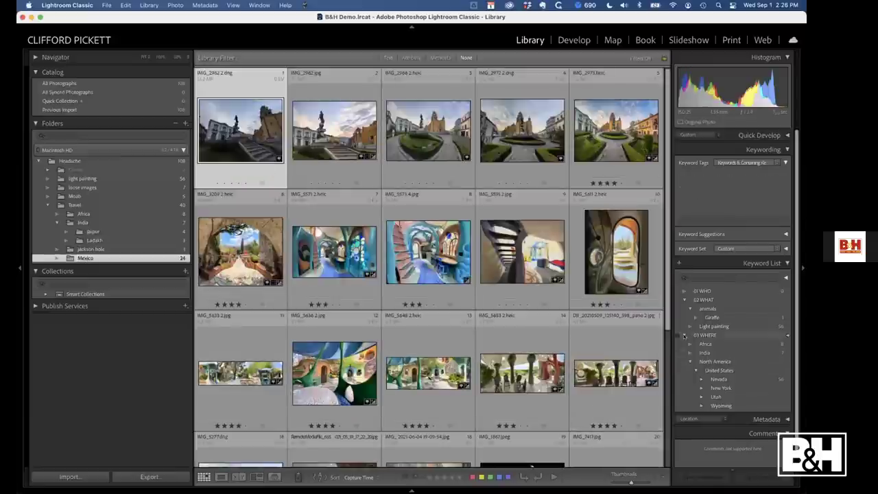
click(684, 335)
click(684, 336)
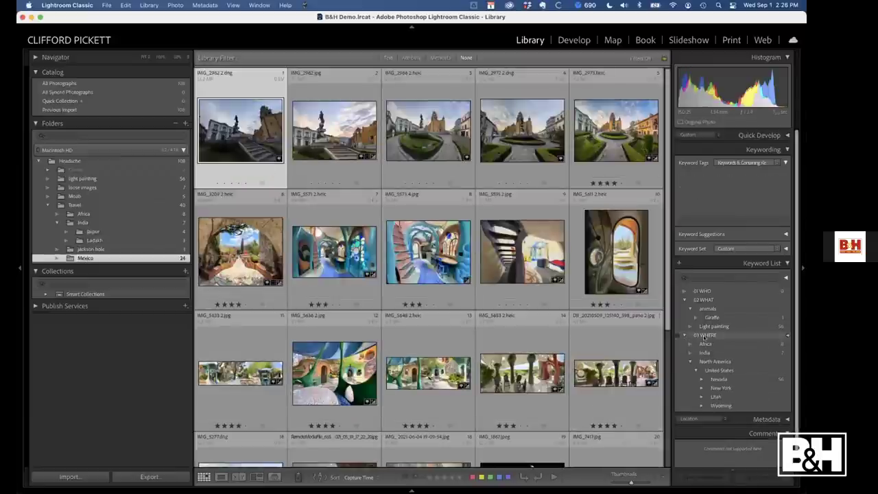
key(super+a)
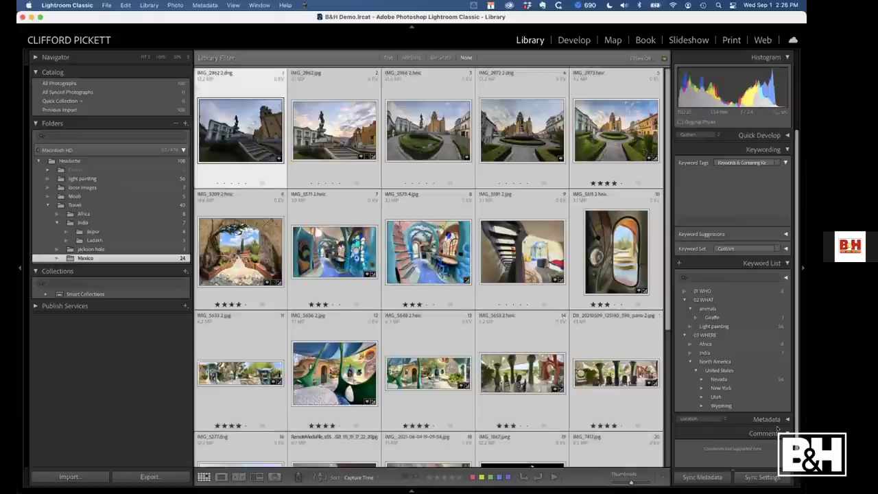
Tag them with a new Mexico keyword inside North America, then select the first five photos
right_click(709, 362)
click(652, 427)
text(Me)
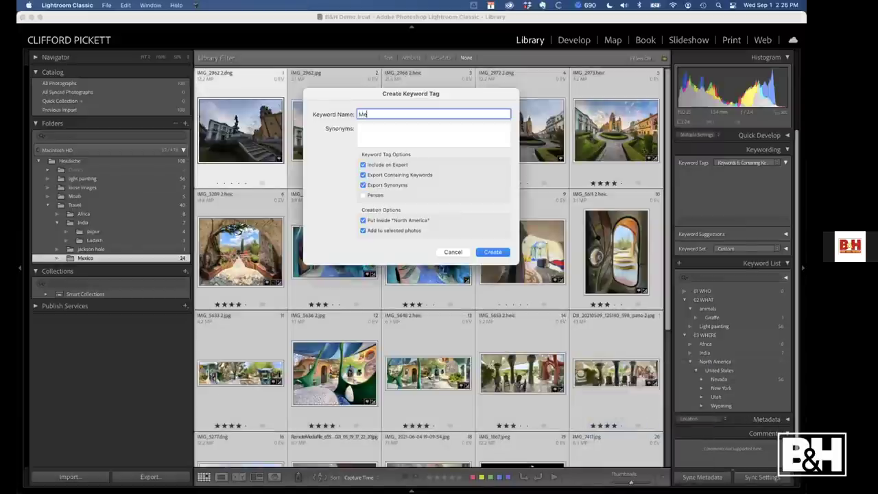
text(xico)
key(Return)
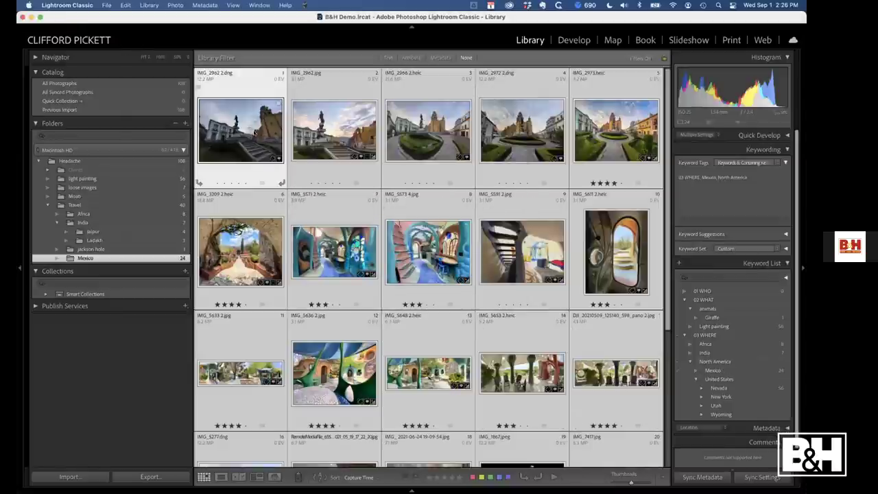
key(super+d)
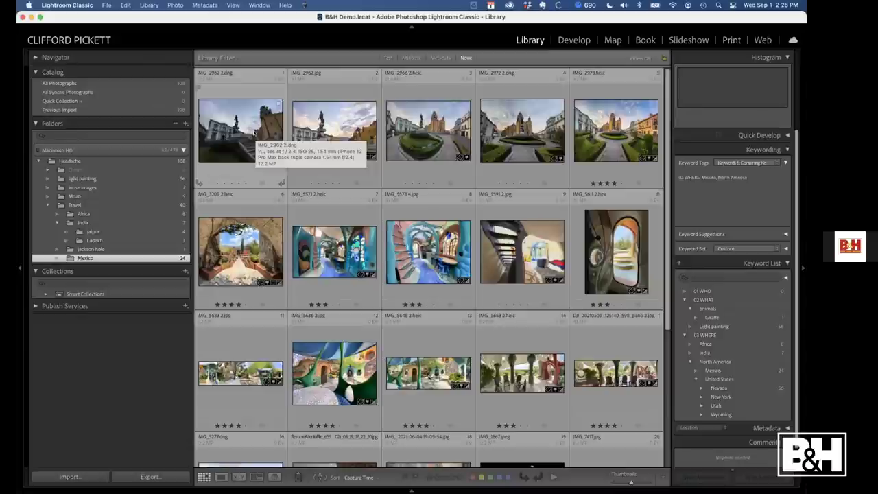
click(255, 134)
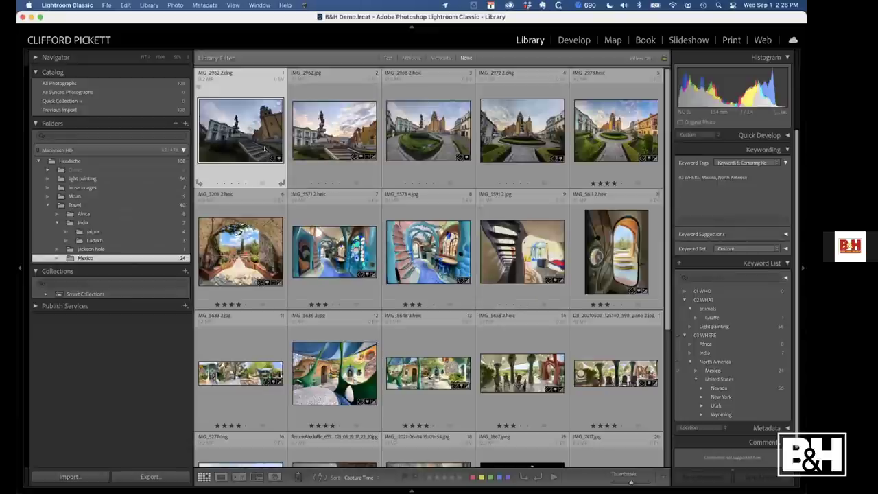
shift+click(621, 133)
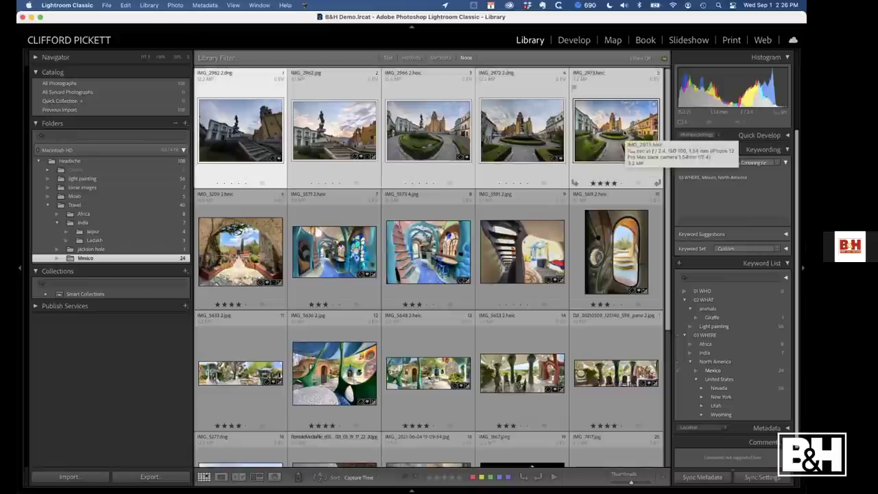
Create an architecture keyword inside 02 WHAT for the five selected photos
right_click(703, 301)
click(659, 366)
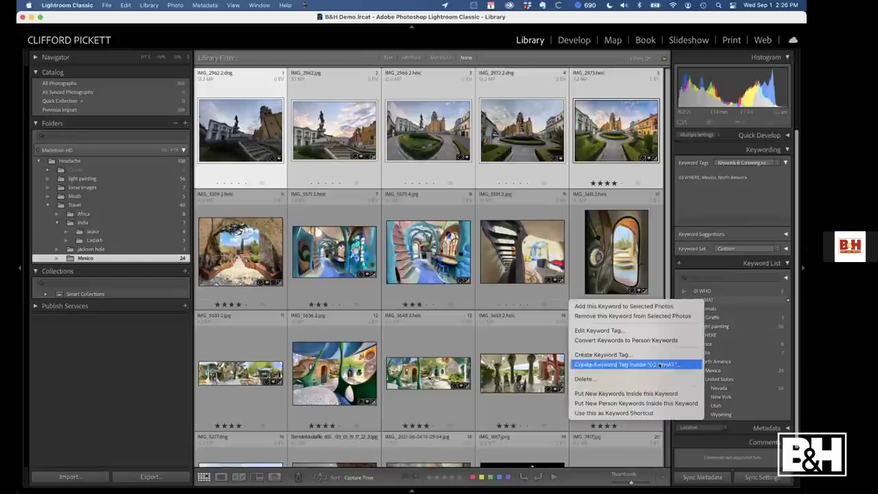
text(architecture)
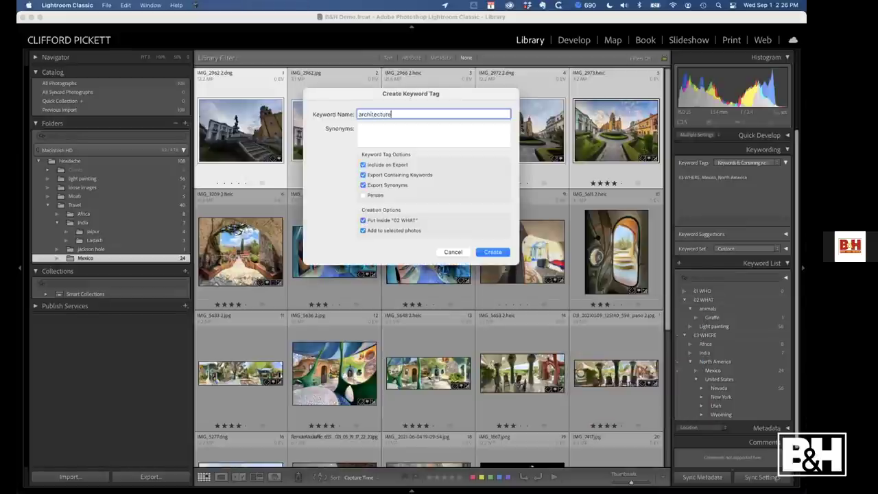
key(Return)
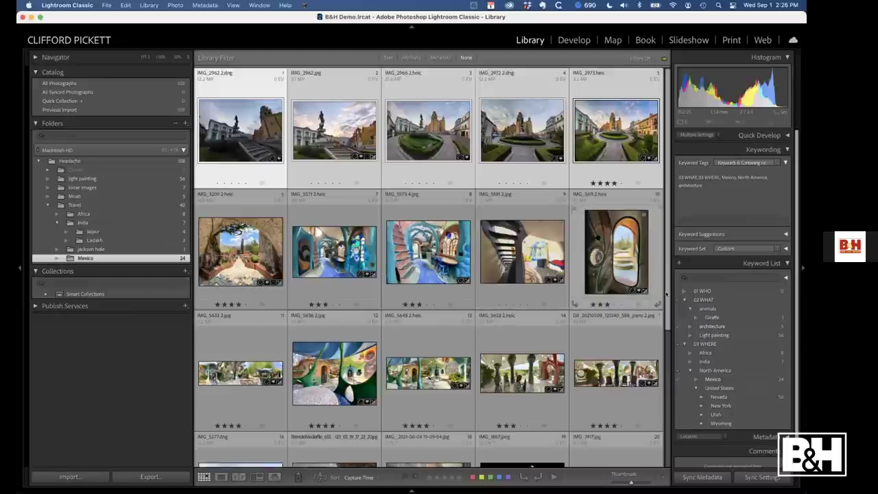
Toggle the 02 WHAT keyword on the selected photos from its context menu
right_click(703, 300)
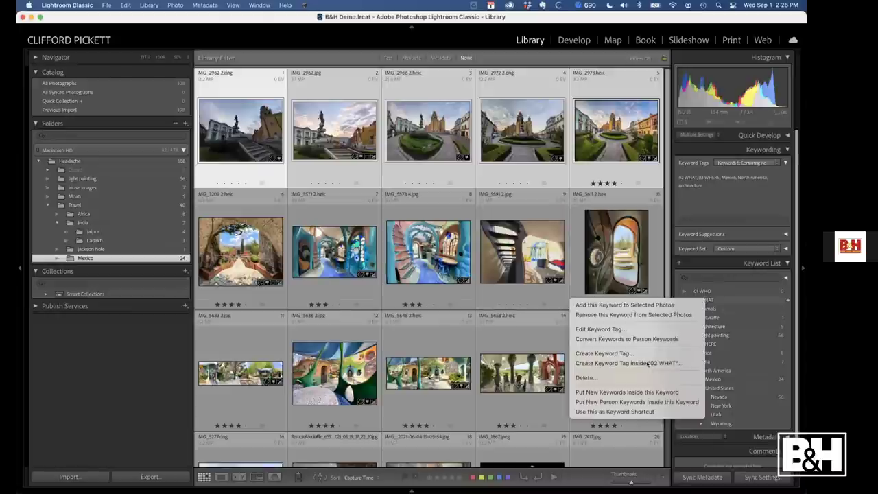
click(707, 303)
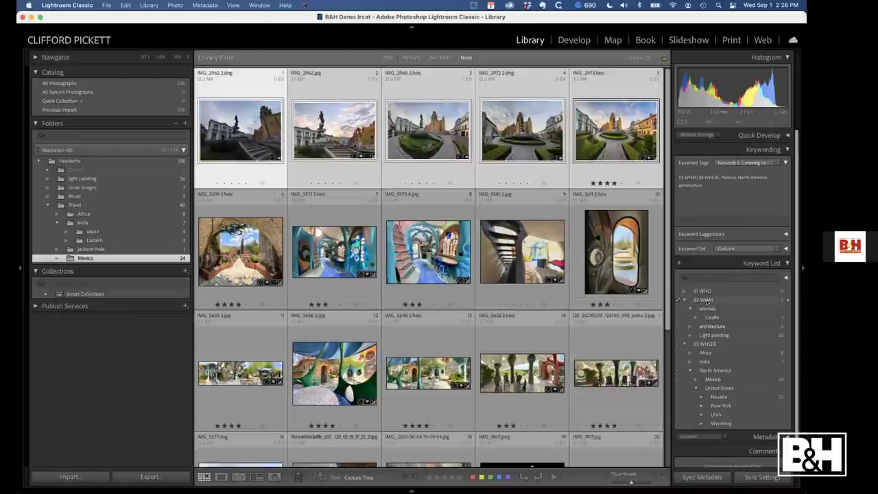
right_click(704, 300)
click(701, 304)
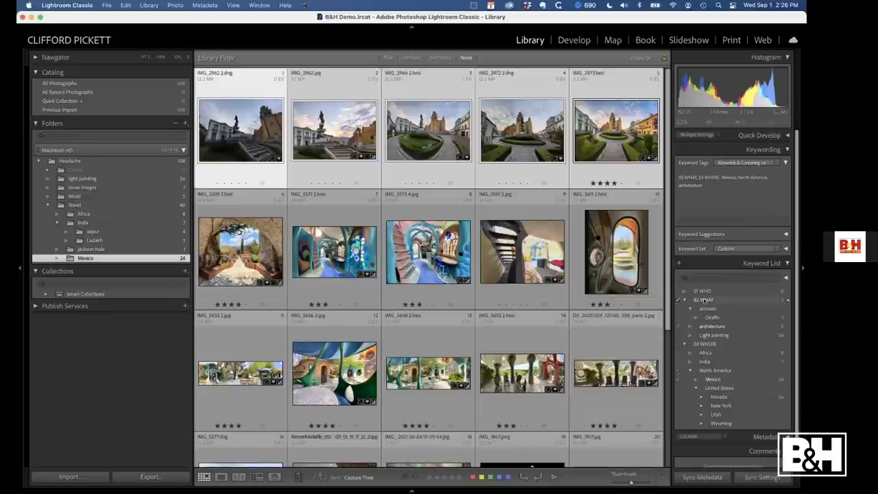
Create a sunset keyword inside 02 WHAT for the selected photos
right_click(705, 300)
click(641, 363)
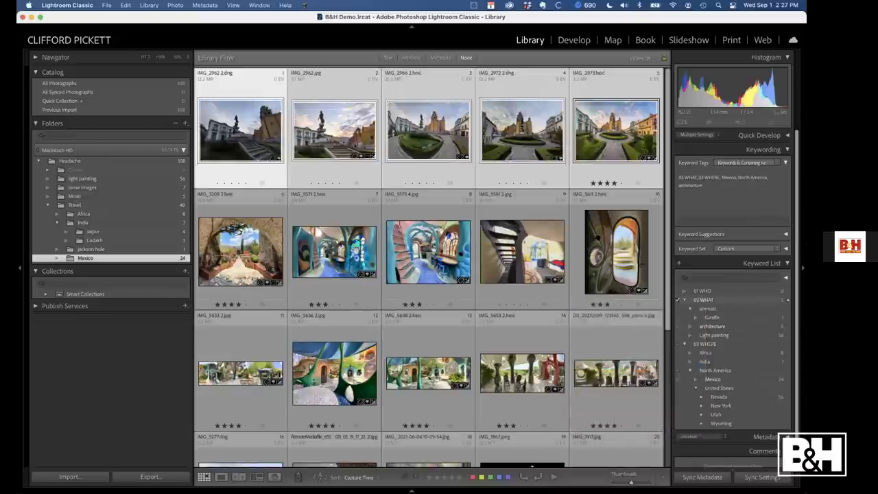
text(s)
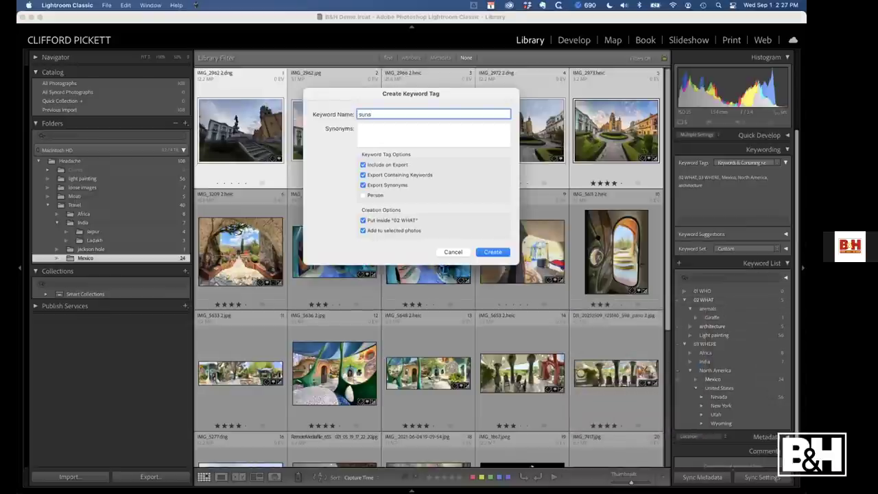
text(unaet)
click(492, 252)
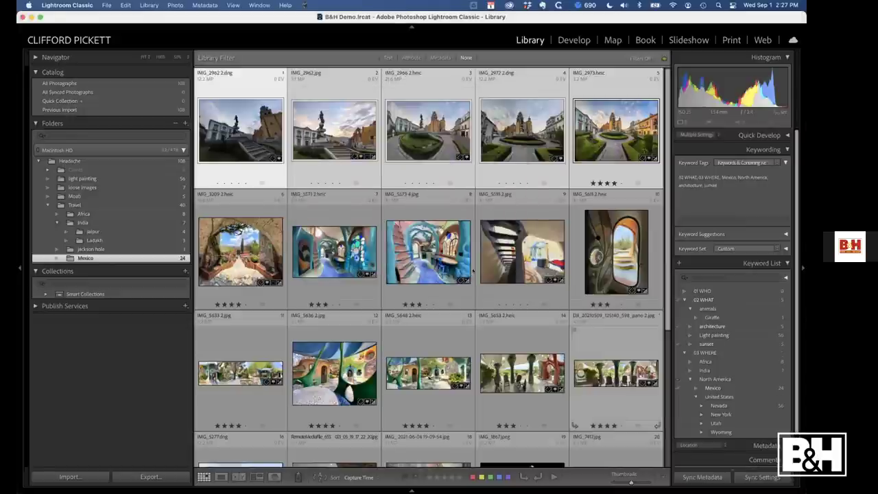
key(Down)
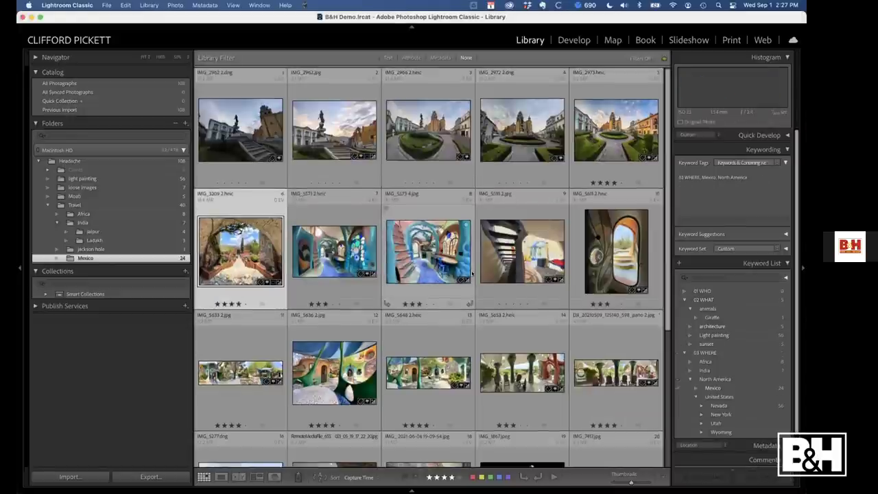
scroll(472, 273, down, 5)
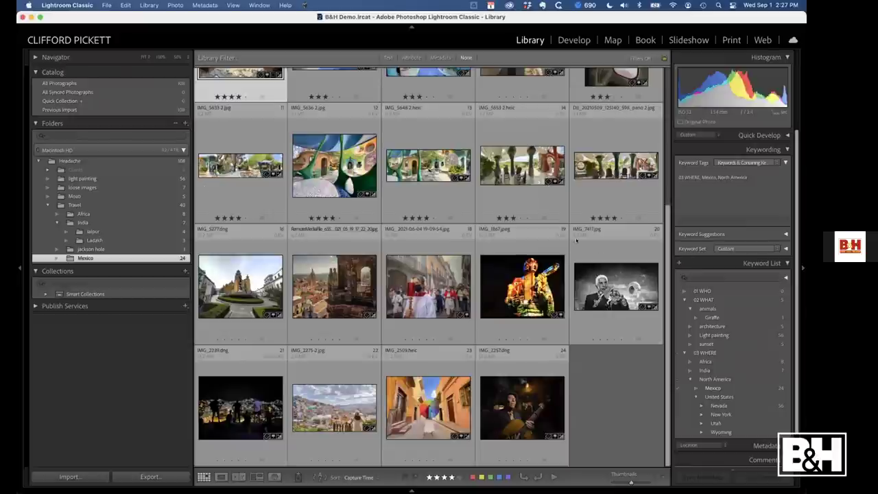
Show the Moab folder, then filter to photos tagged sunset via the Keyword List search
click(108, 196)
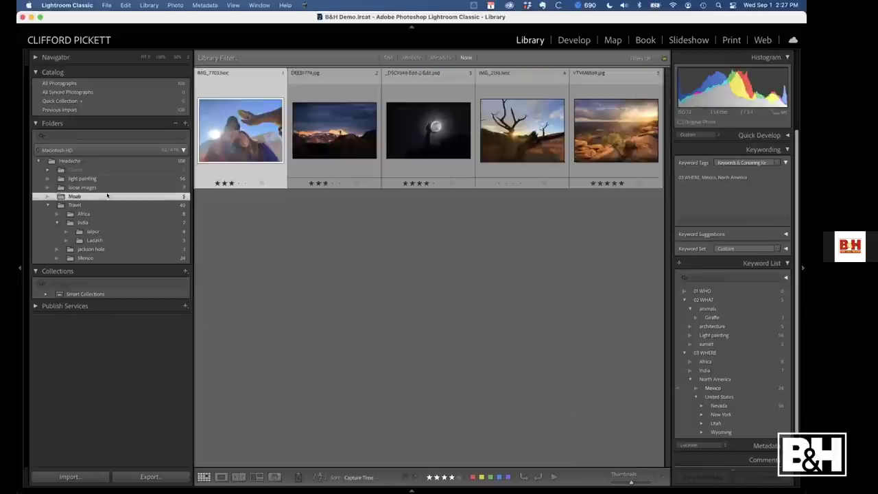
click(708, 279)
text(suns)
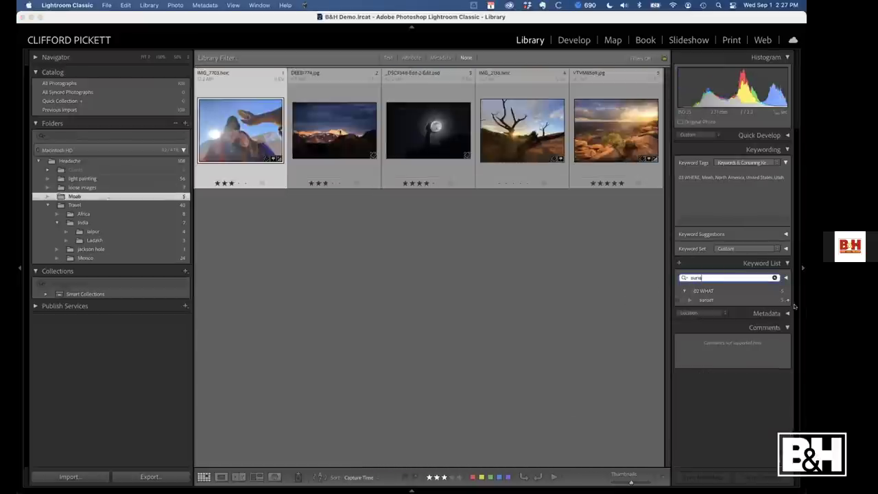
click(788, 300)
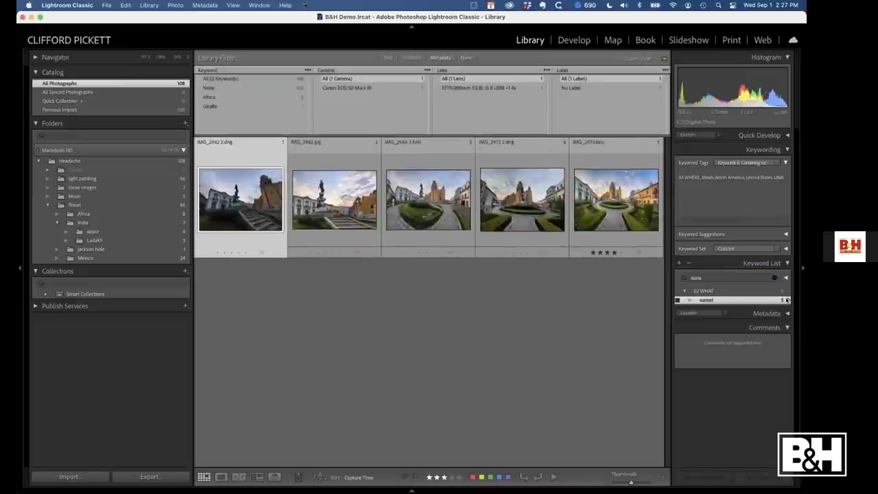
Replace the keyword search with mexico and filter to photos tagged Mexico
click(696, 278)
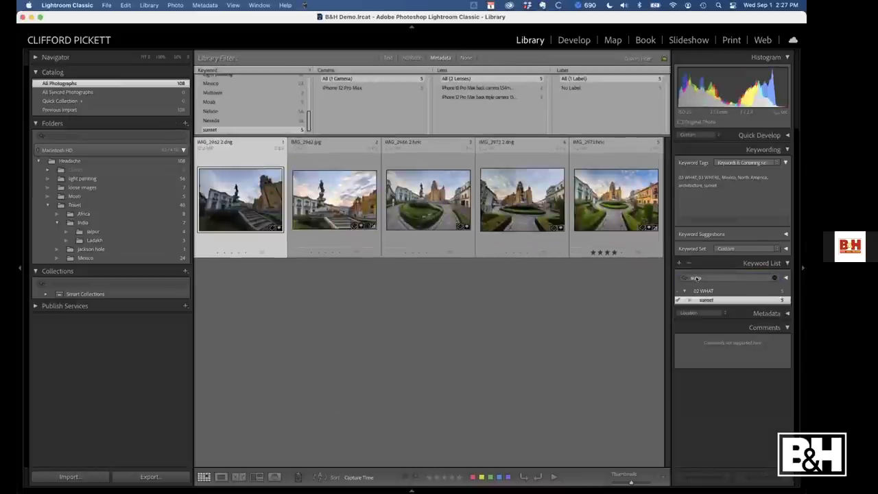
double_click(696, 277)
key(BackSpace)
text(mexico)
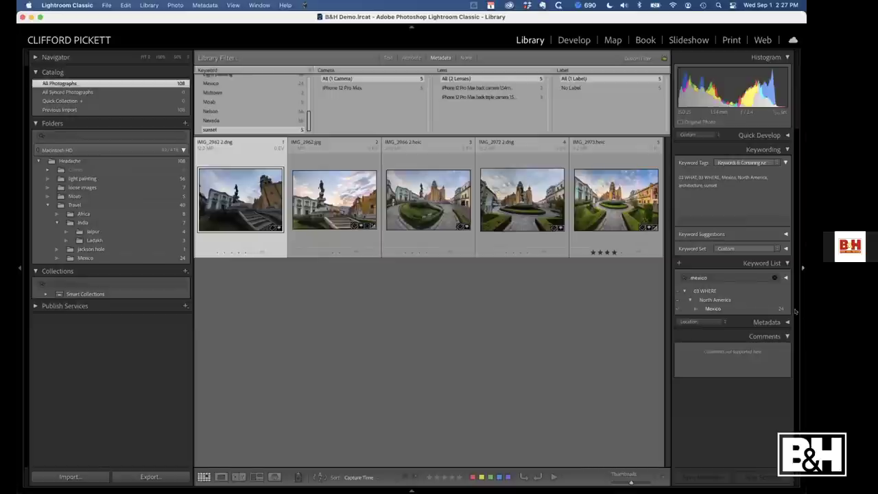
click(788, 309)
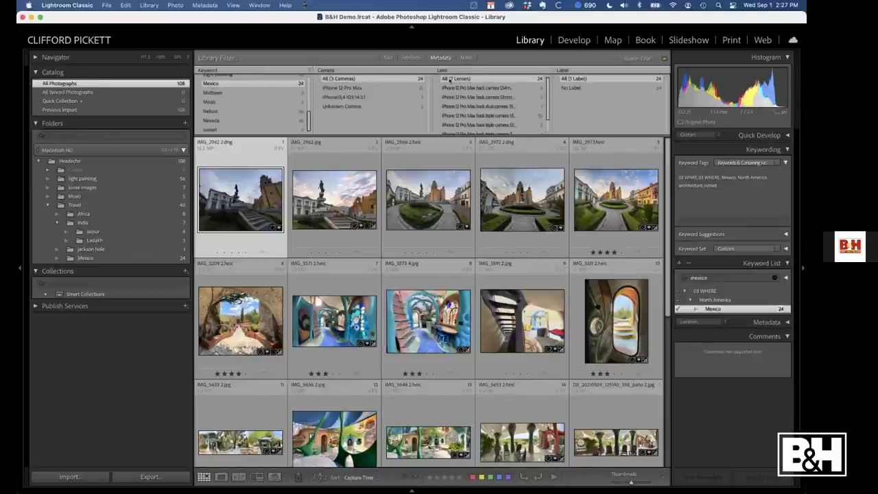
Set a Library Filter column to Keyword, try architecture and sunset, then show the Headache folder
click(331, 70)
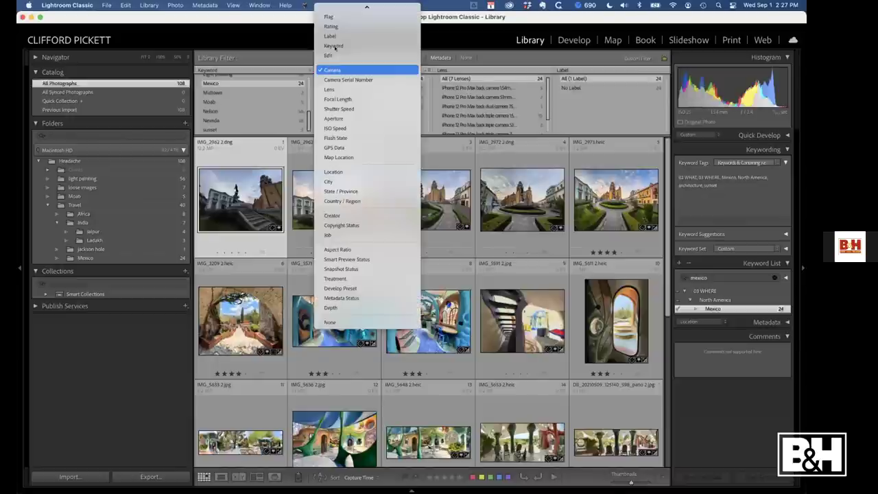
click(334, 45)
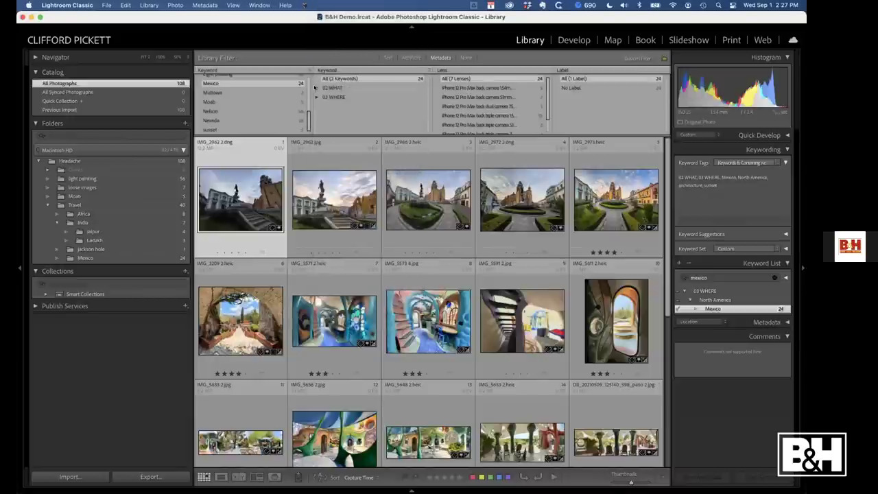
click(317, 87)
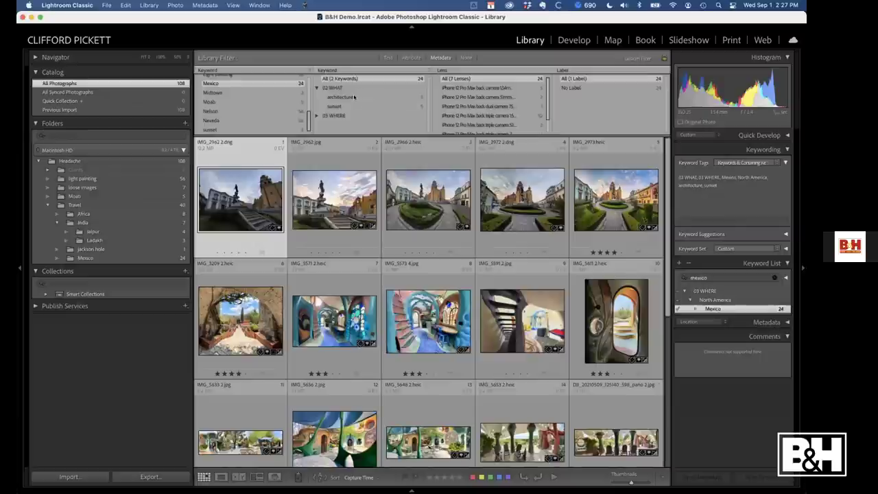
click(354, 97)
click(331, 107)
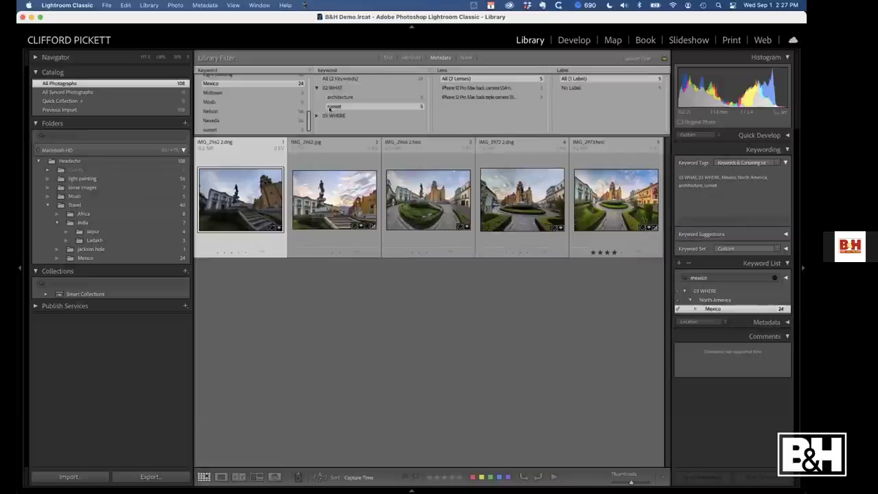
click(339, 98)
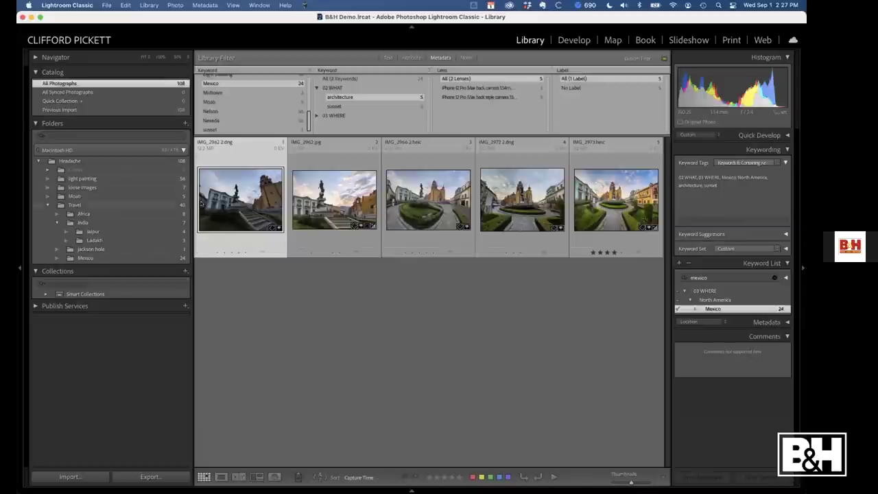
click(86, 162)
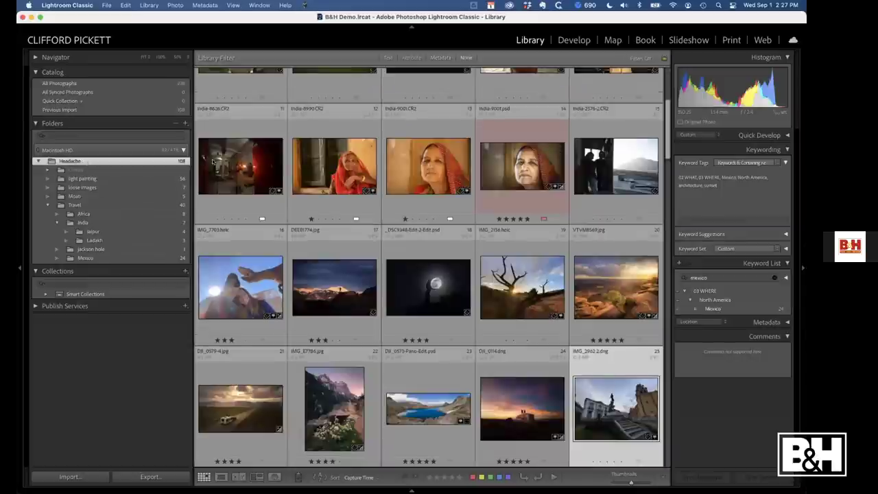
click(231, 162)
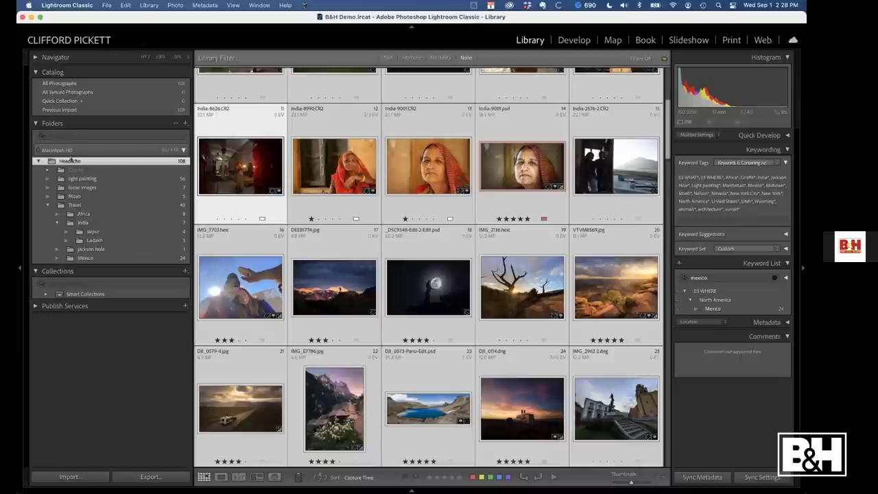
Remove the Headache folder from the catalog, set the Library Filter to None, and bring up Finder
right_click(71, 161)
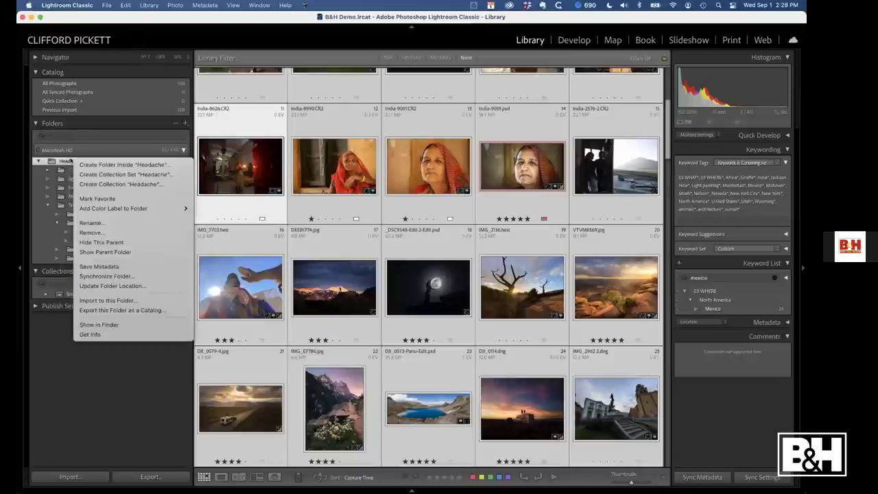
click(91, 232)
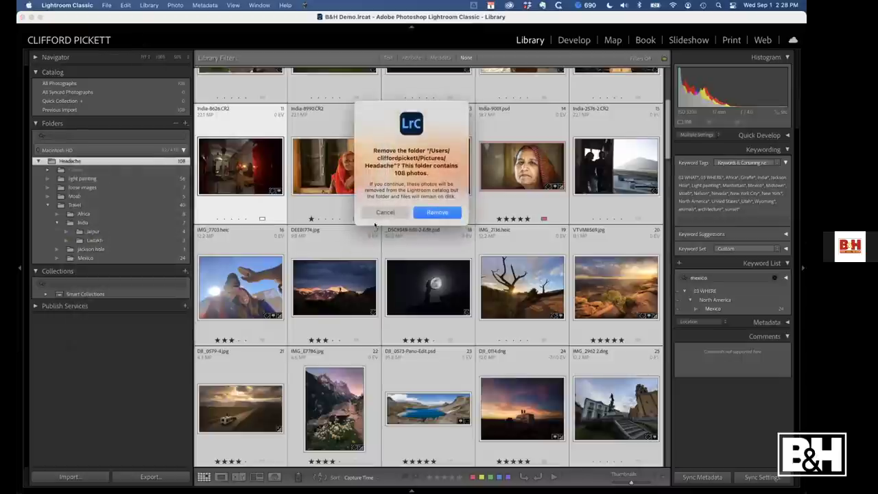
click(435, 212)
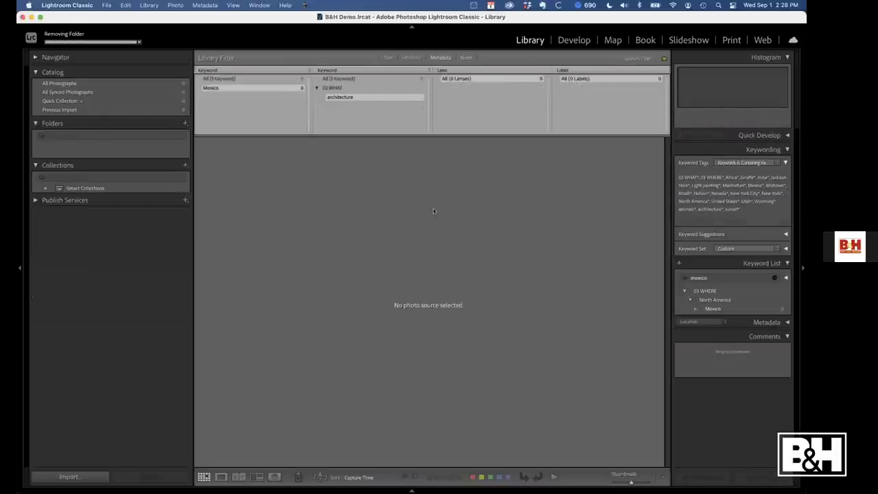
click(466, 58)
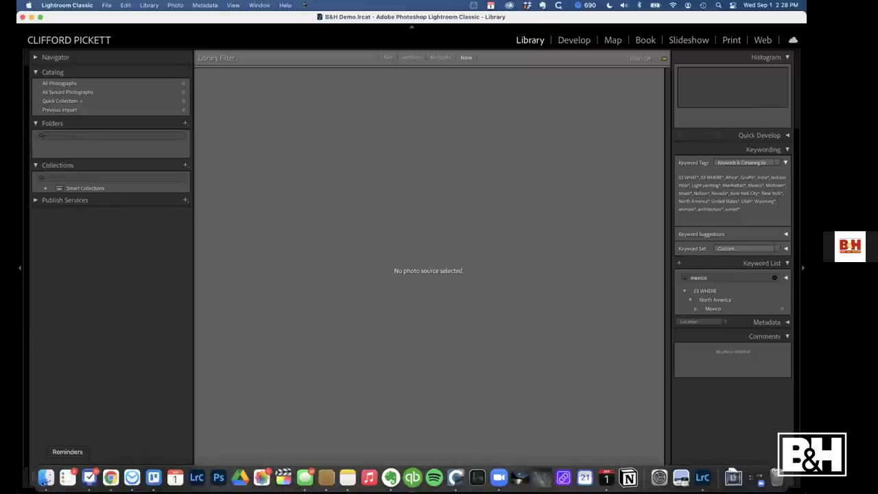
click(45, 478)
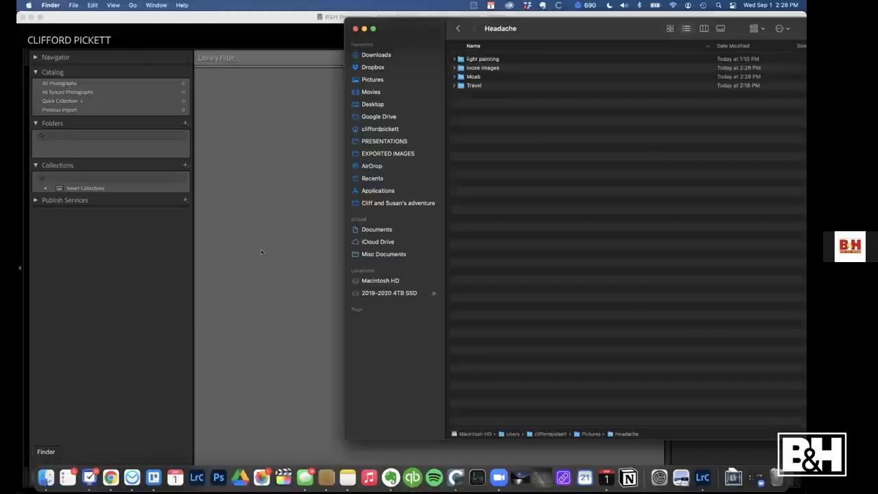
Drag the Headache folder into Lightroom, then create an 'ALL PHOTOGRAPHS - B&H DEMO' folder in Pictures
click(372, 81)
drag(486, 69, 297, 124)
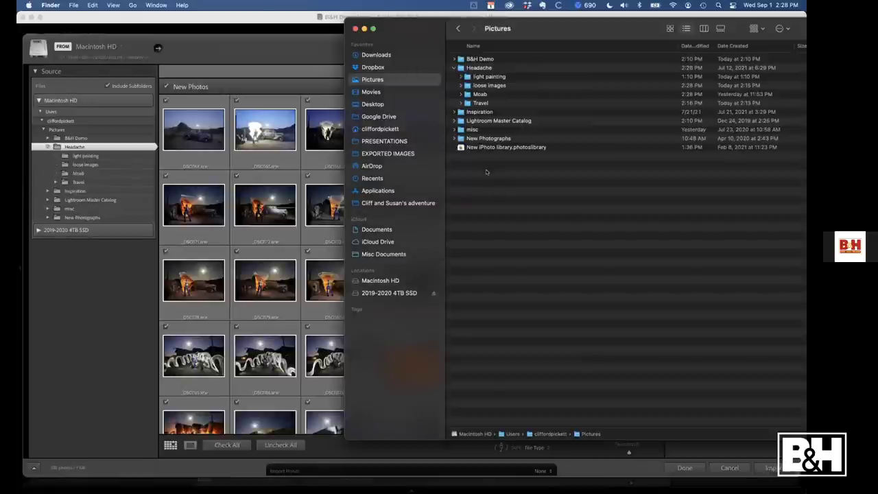
right_click(487, 172)
click(502, 176)
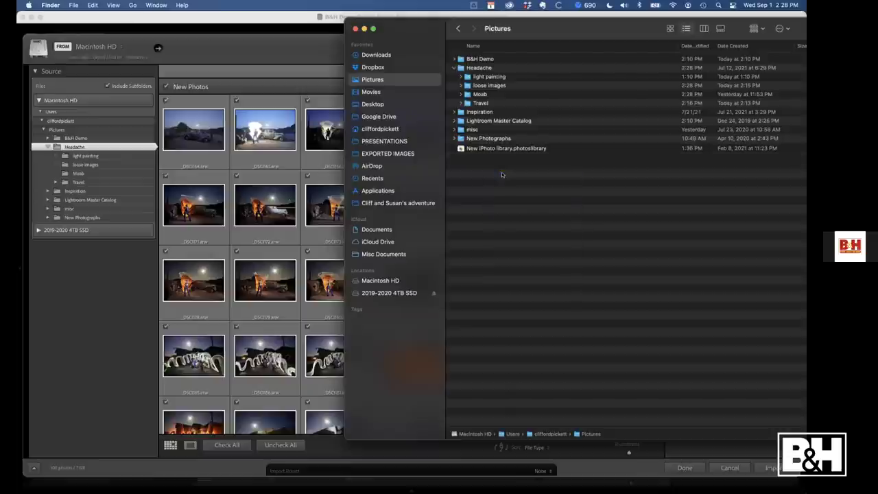
text(ALL)
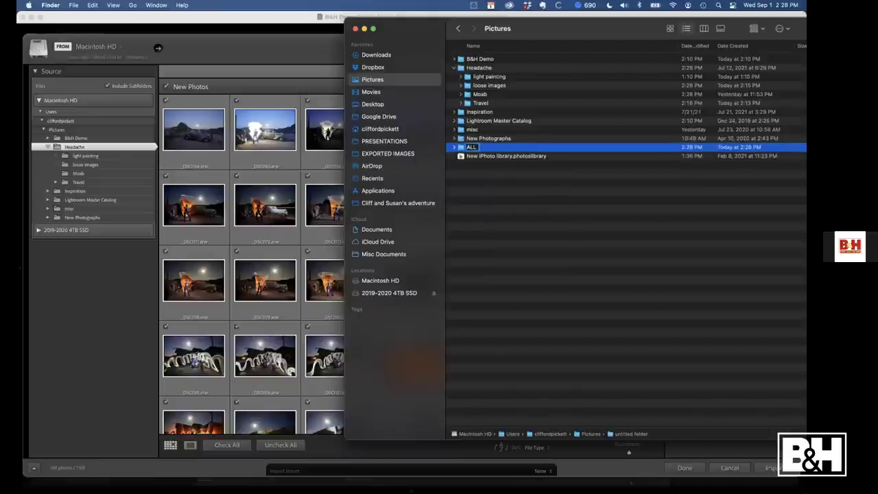
text( PHOTOGRAPHS - B&H)
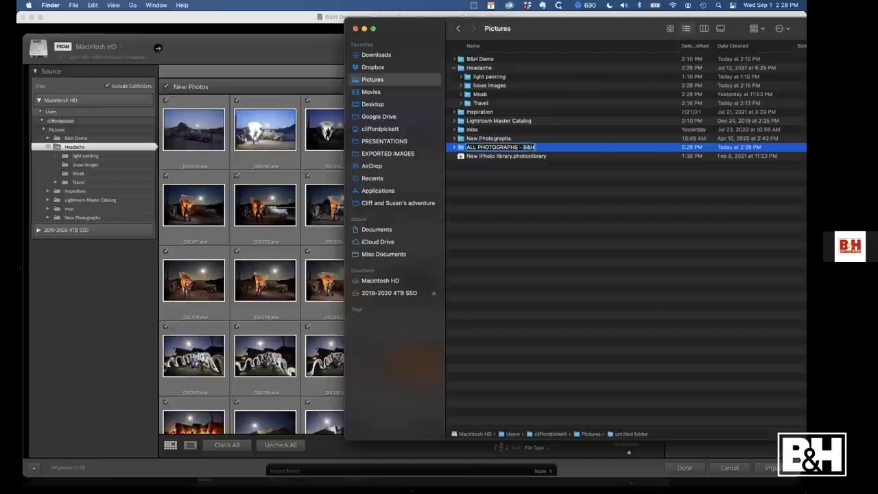
text( DEMO)
key(Return)
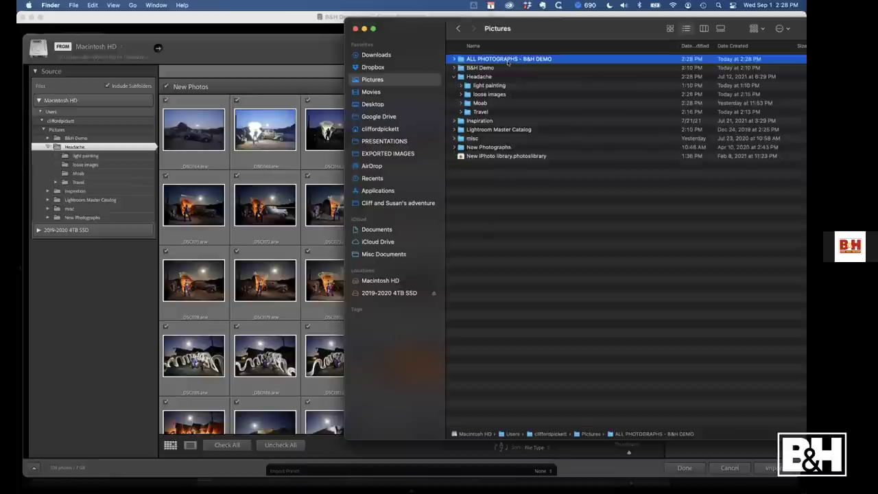
key(super+Tab)
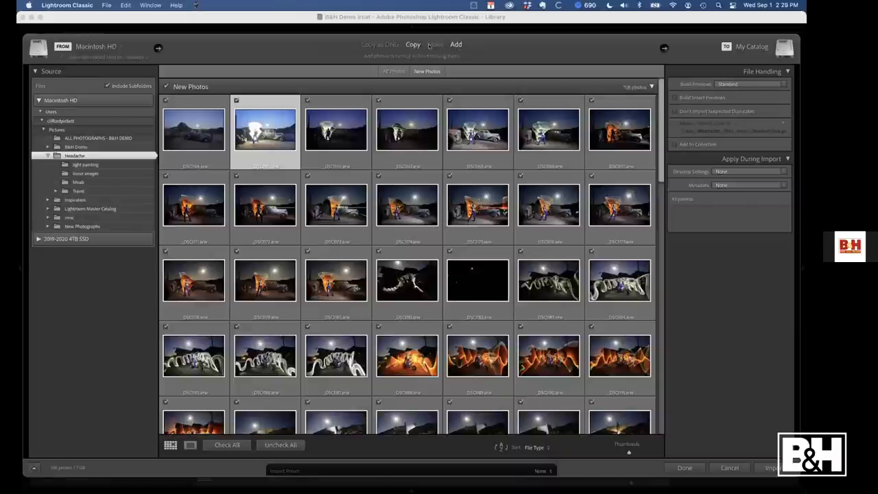
Set the import to Move and start a new metadata preset named after the photographer
click(435, 44)
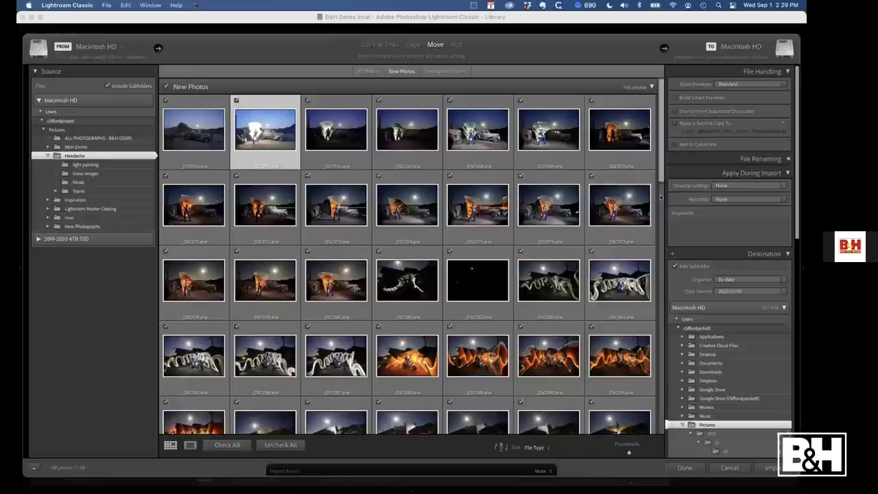
click(739, 198)
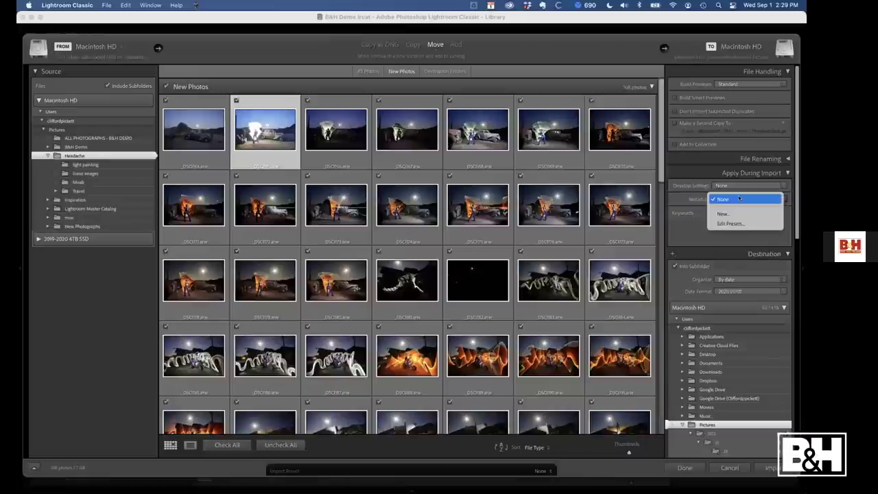
click(729, 213)
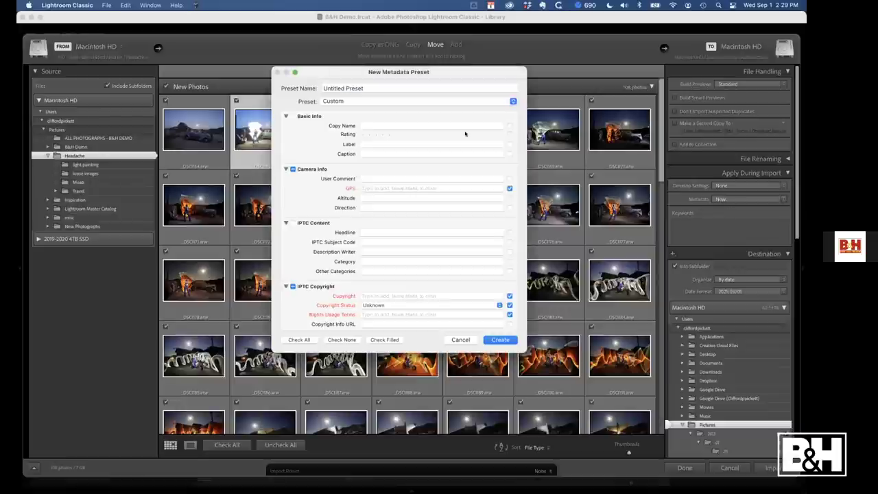
click(356, 91)
key(BackSpace)
text(Clifford)
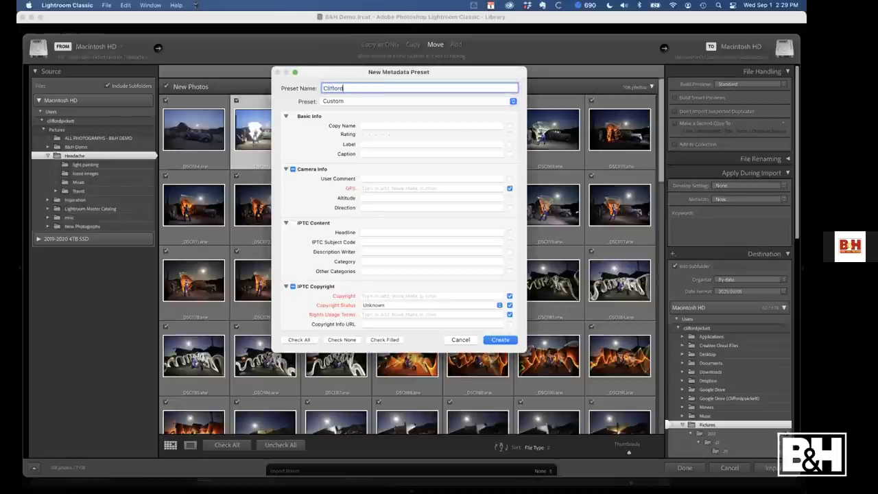
text( Pickett)
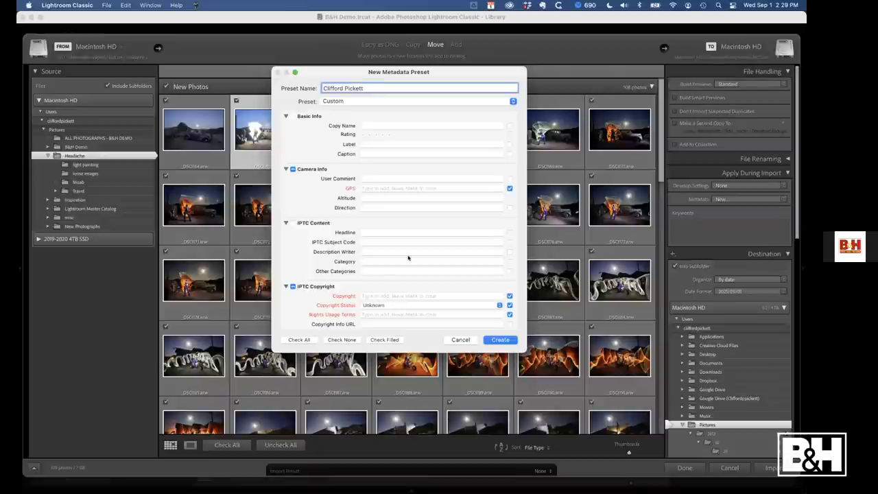
Enter the copyright notice, Copyrighted status, ALL RIGHTS RESERVED terms and creator's e-mail, then create the preset
scroll(395, 231, down, 3)
click(395, 224)
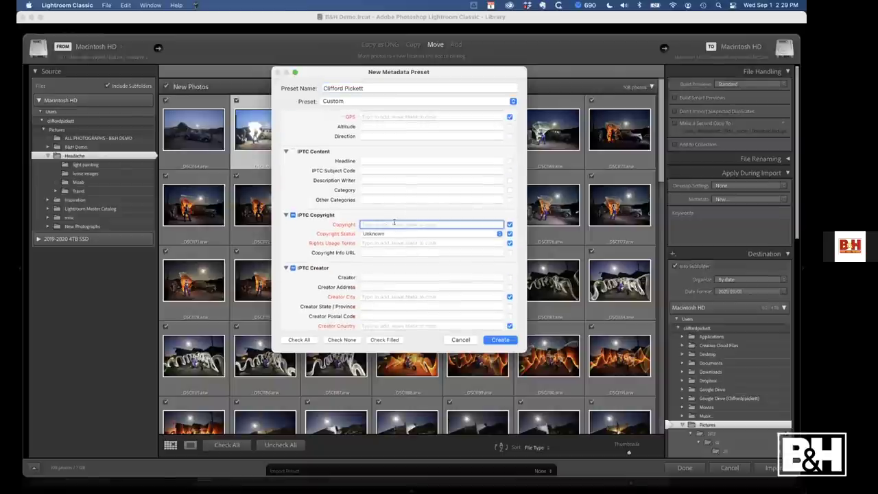
text(Clifford Pickett Photography)
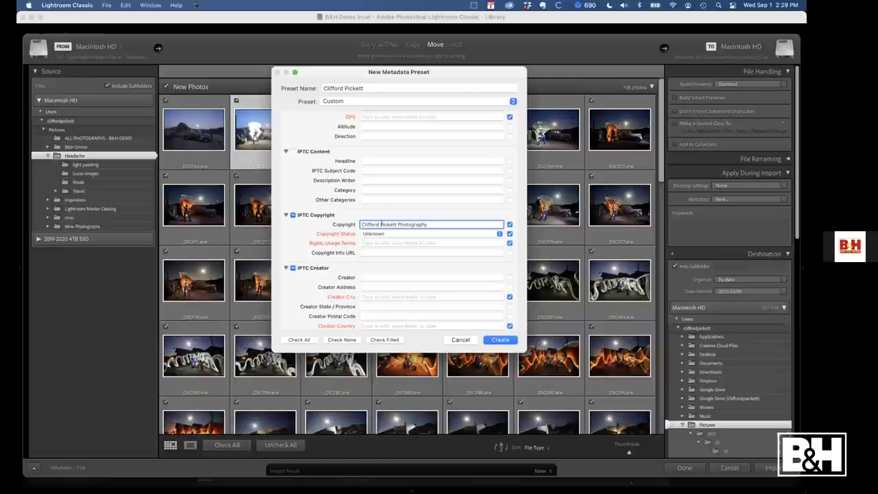
click(388, 233)
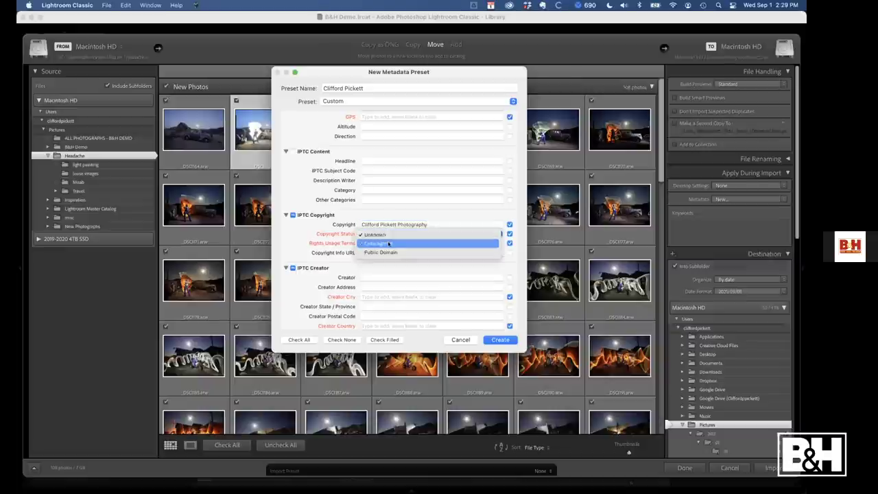
click(388, 243)
click(388, 244)
text(AL)
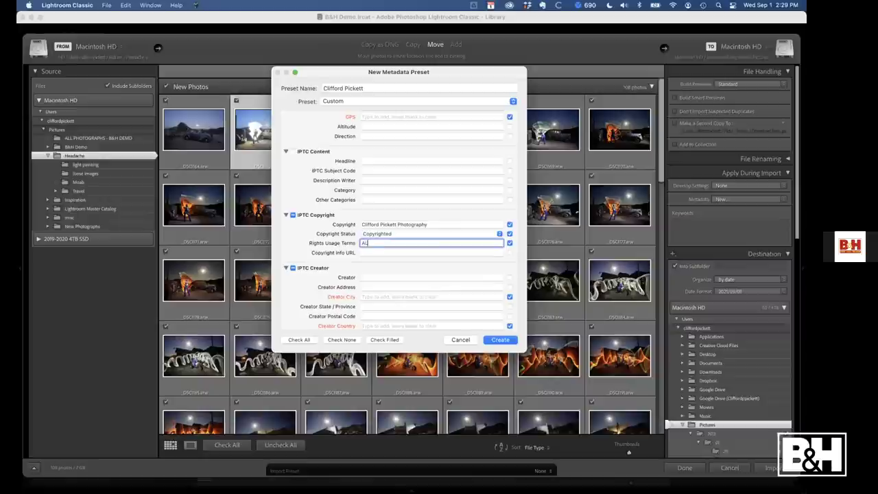
text(L RIGHTS RESERVED)
scroll(416, 294, down, 5)
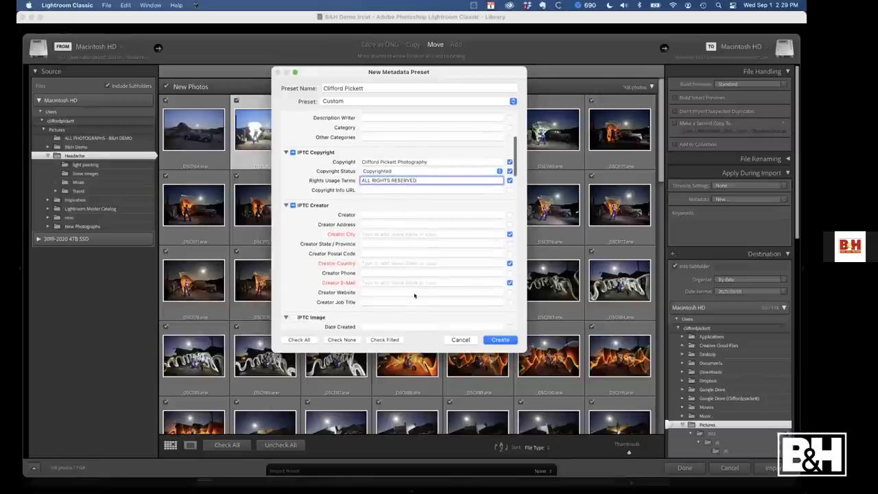
click(403, 282)
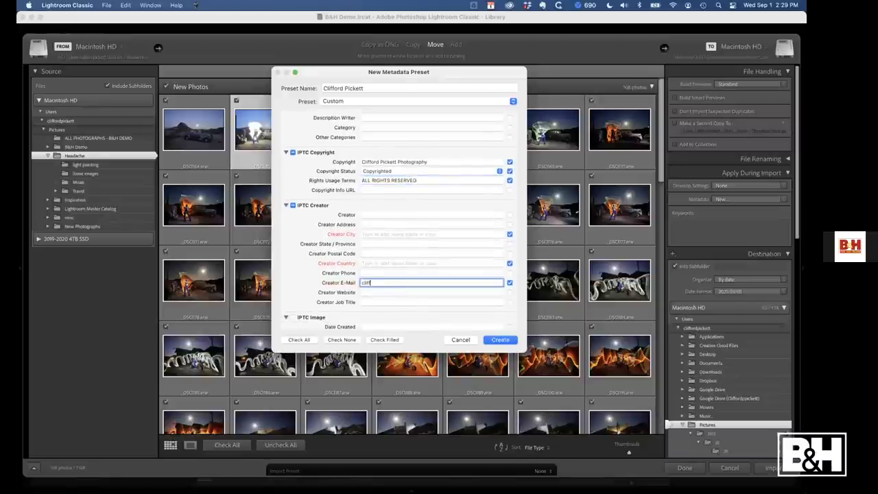
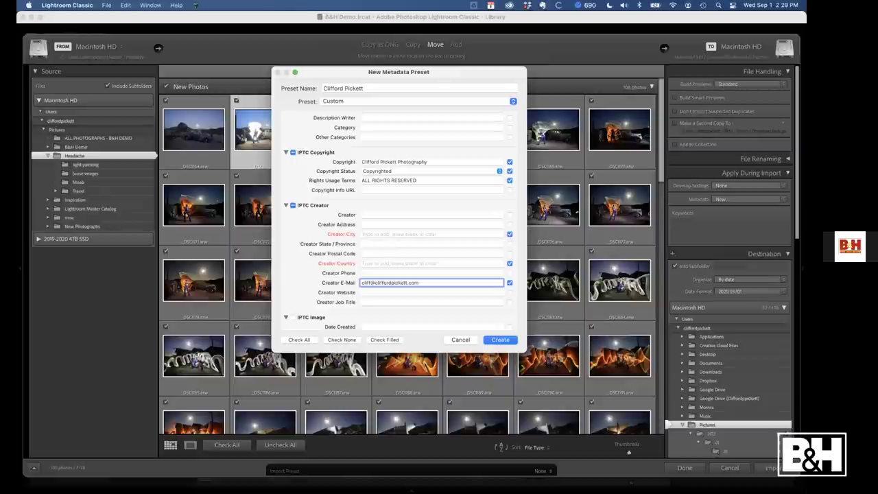
click(500, 340)
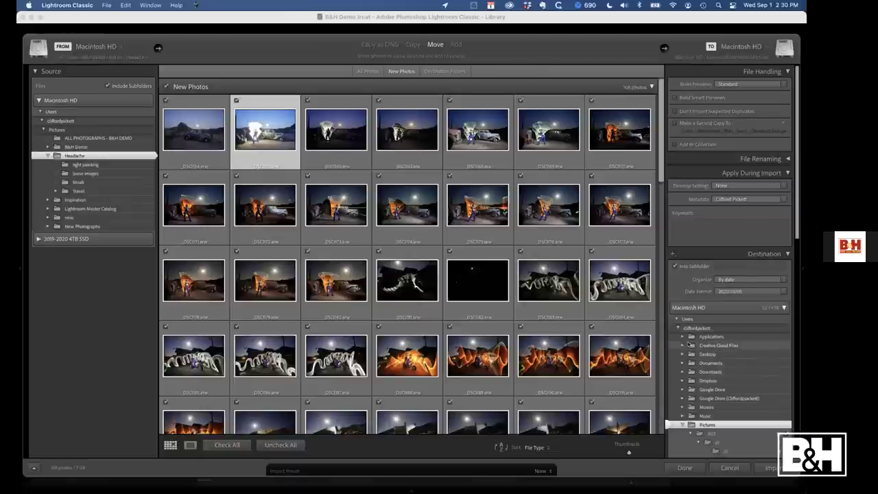
Pick ALL PHOTOGRAPHS - B&H DEMO under Pictures as the destination, with 2021/09/01 date format
scroll(700, 391, down, 2)
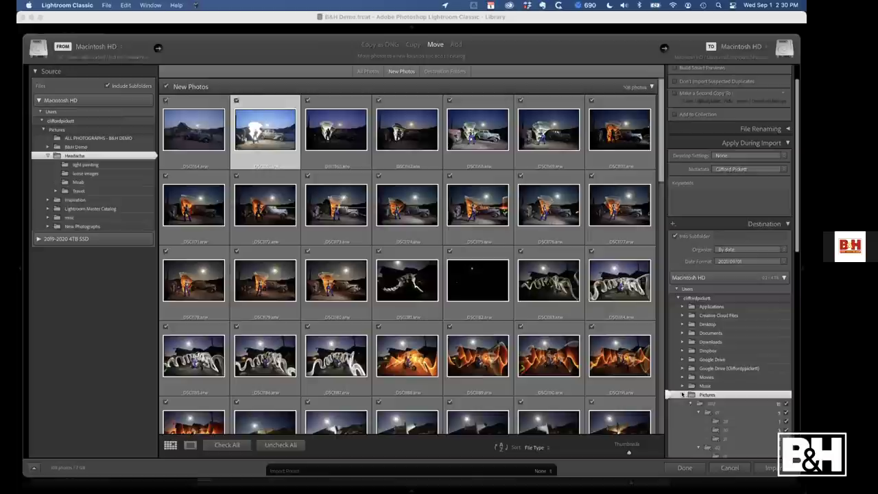
click(683, 396)
click(683, 395)
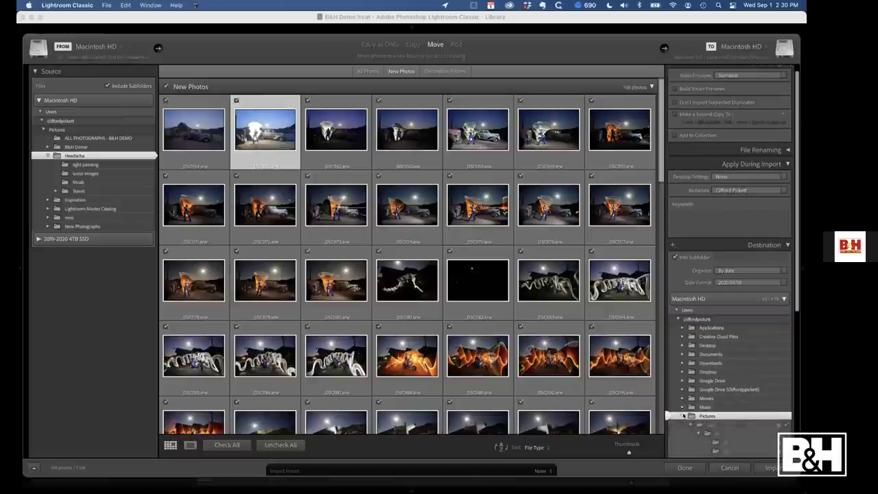
scroll(701, 406, up, 1)
scroll(701, 406, down, 5)
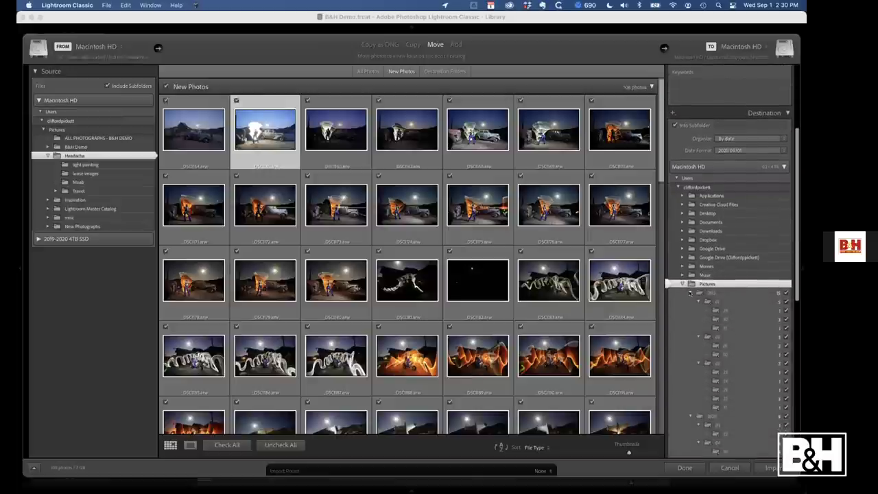
click(691, 301)
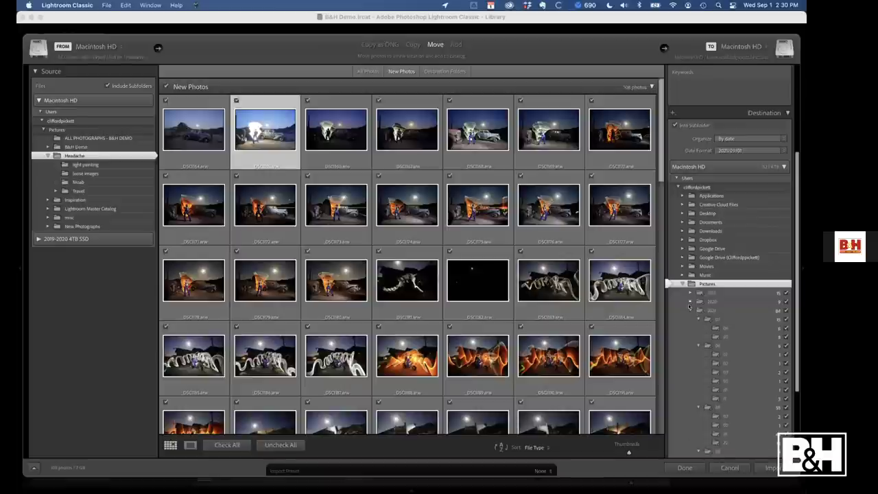
click(690, 309)
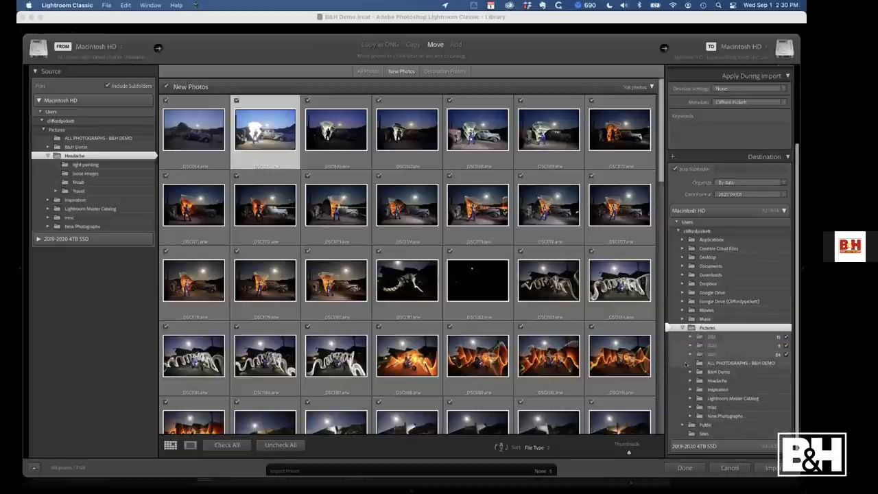
click(729, 362)
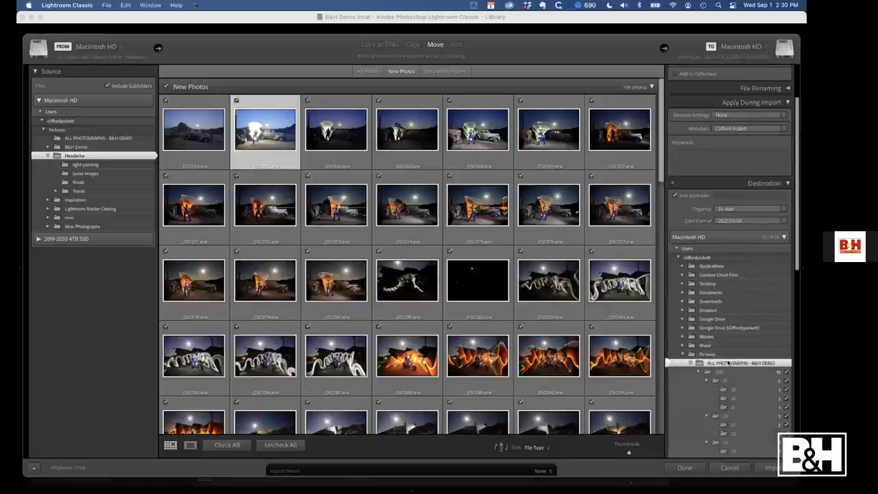
click(746, 221)
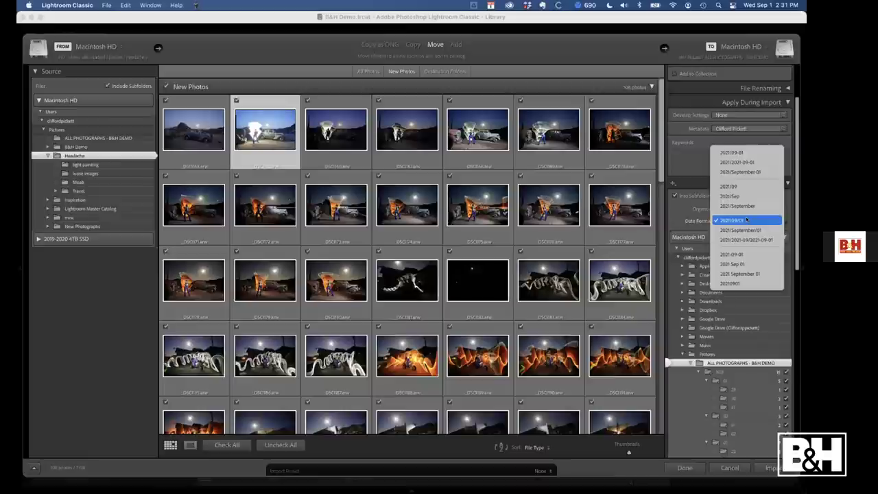
click(747, 220)
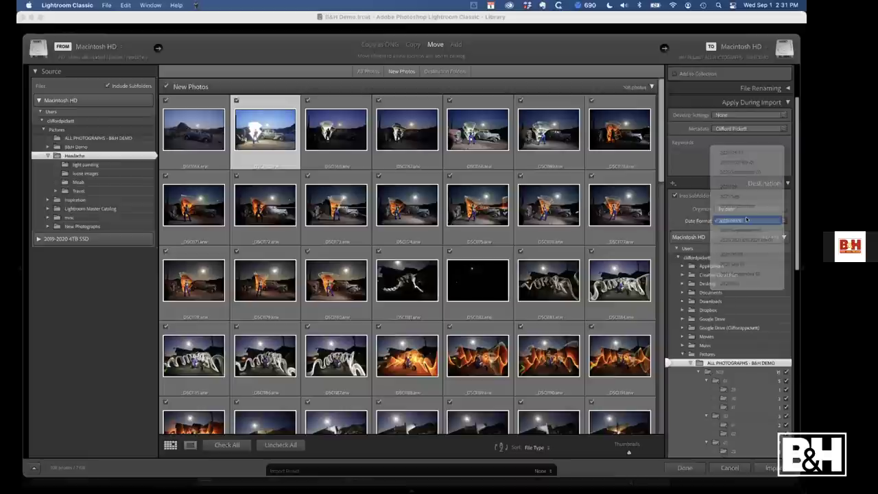
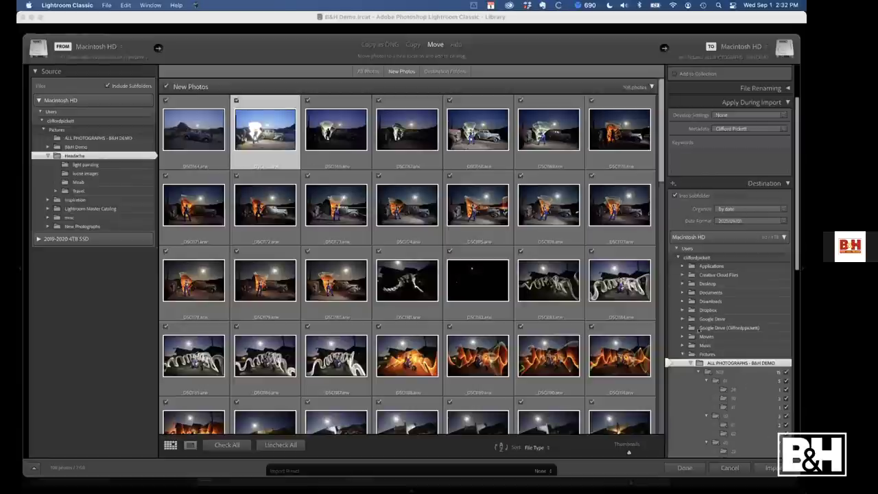
Finish the import and return to the Library's Previous Import view of 108 photos
click(773, 468)
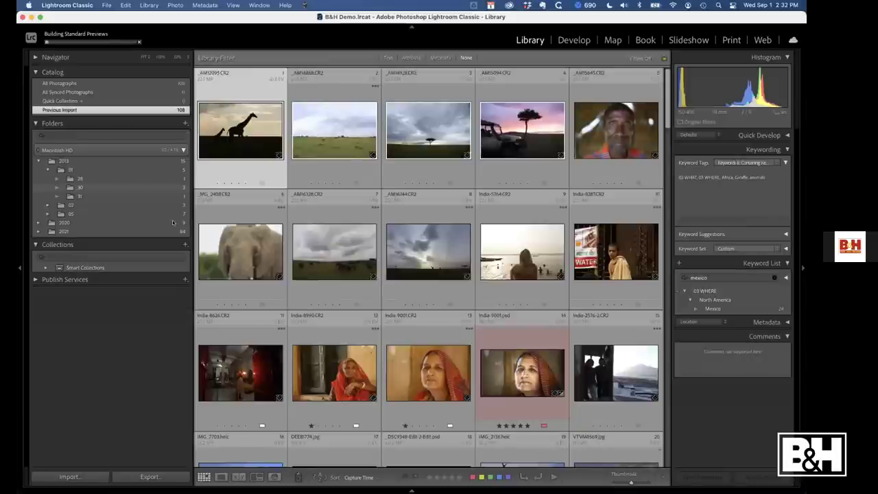
Filter the Keyword List for Africa and jump to the giraffe photo's folder
click(697, 277)
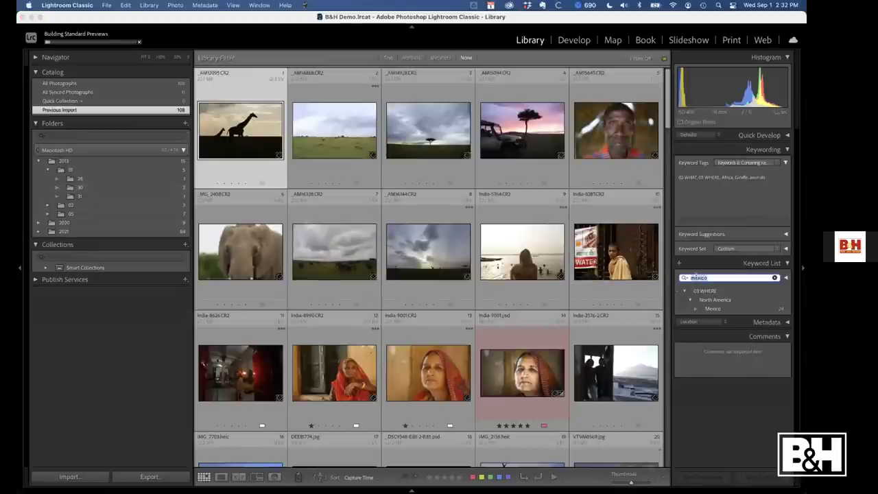
text(afri)
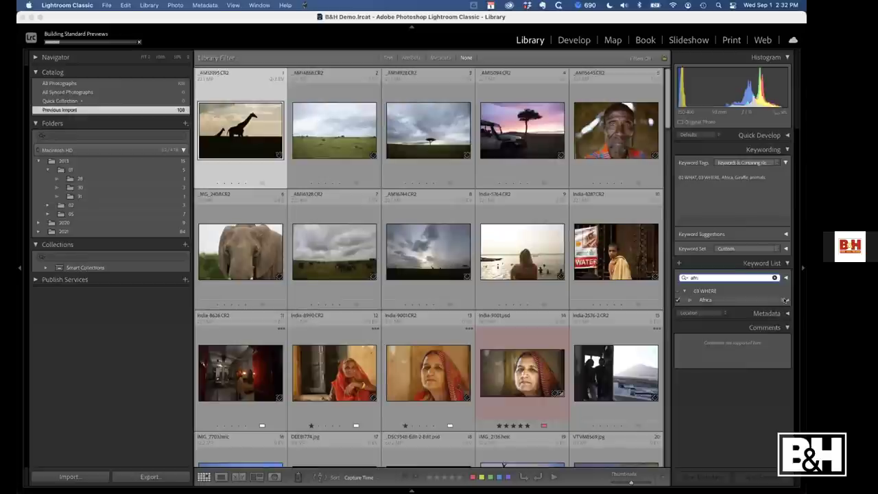
click(786, 299)
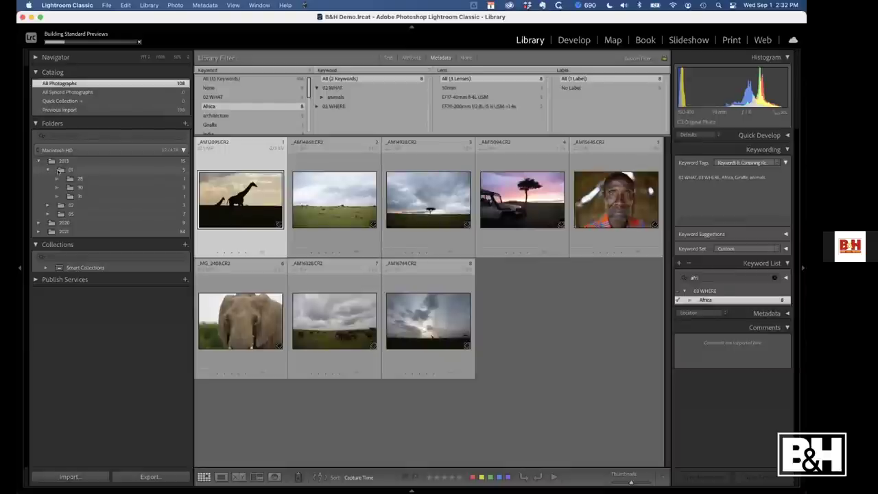
right_click(224, 201)
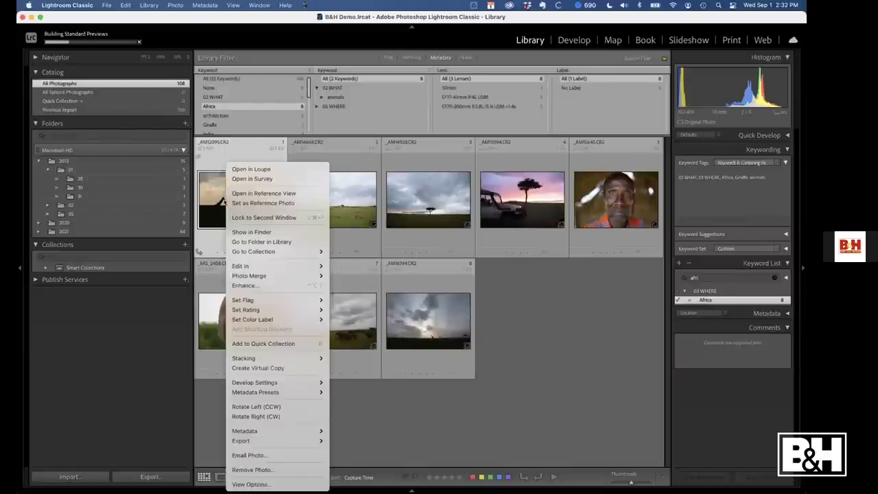
click(260, 242)
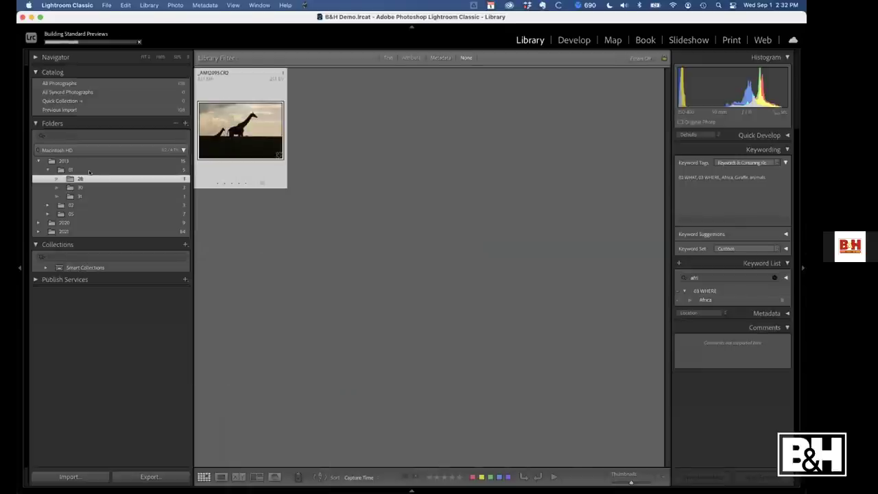
Rename folder 28 to '28 Africa', then view folder 30's photos
right_click(88, 180)
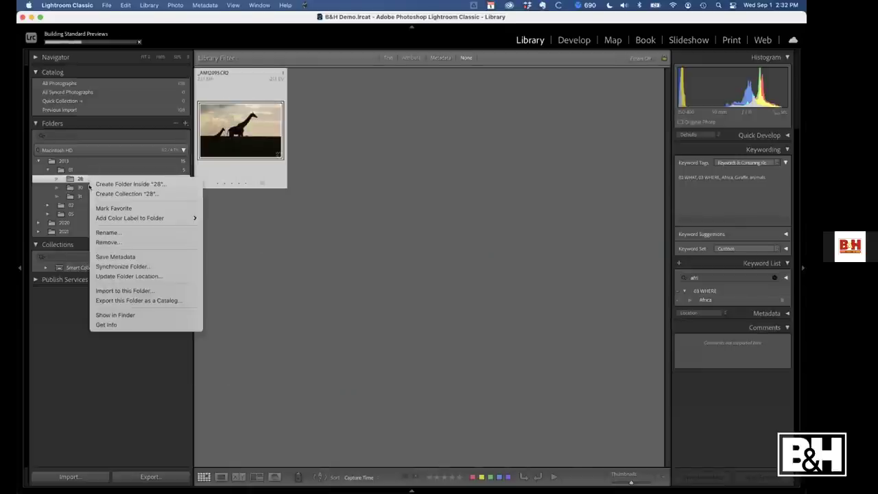
click(112, 233)
click(370, 145)
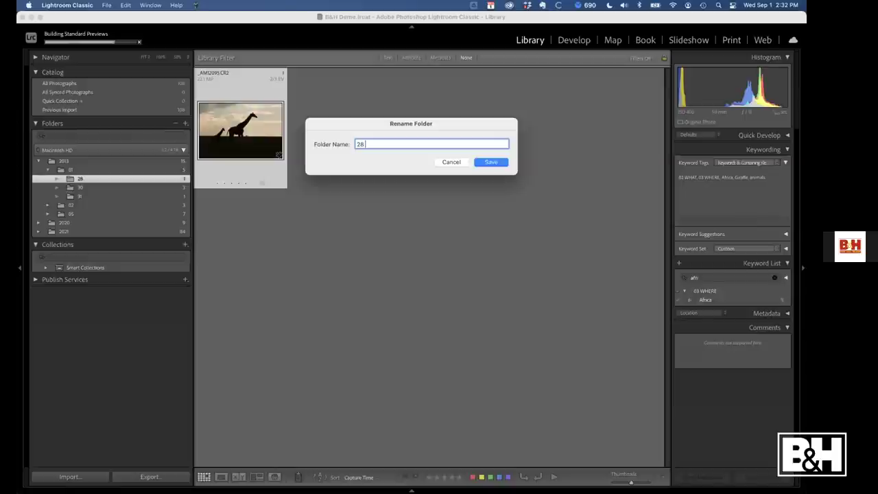
text(Africa)
click(473, 162)
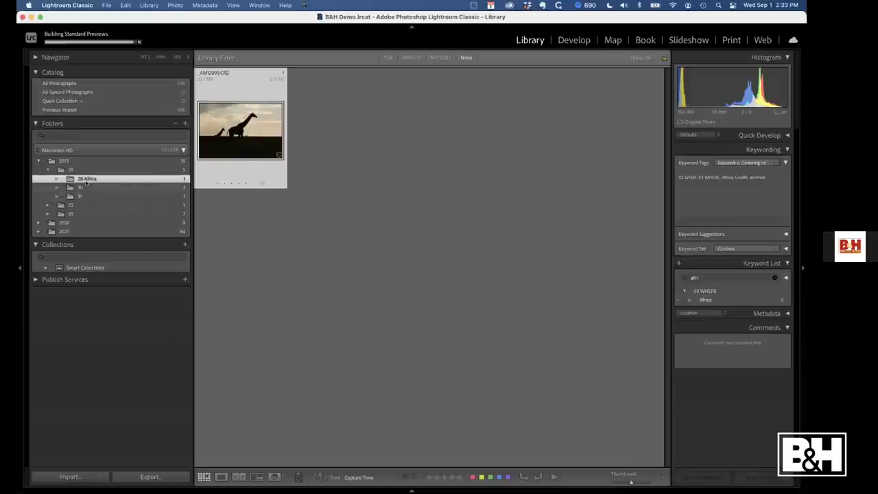
click(88, 187)
Rename folder 30 to '30 Africa', then return to the 28 Africa folder
right_click(89, 187)
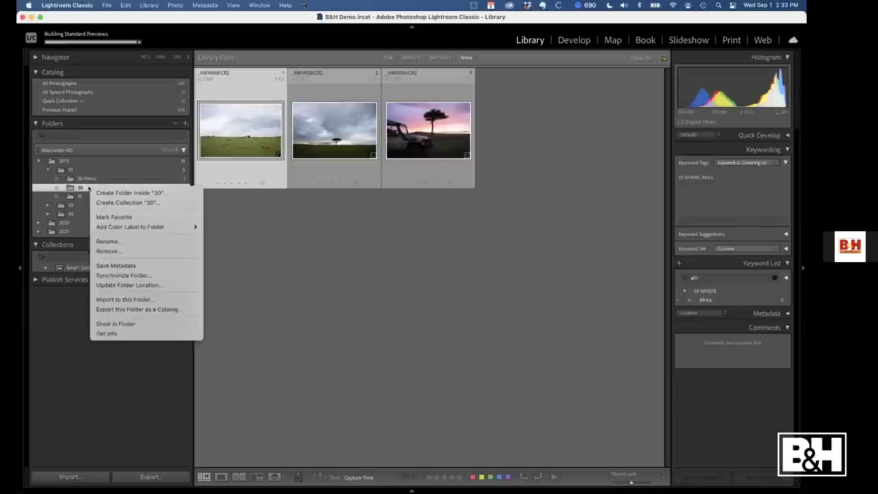
click(130, 241)
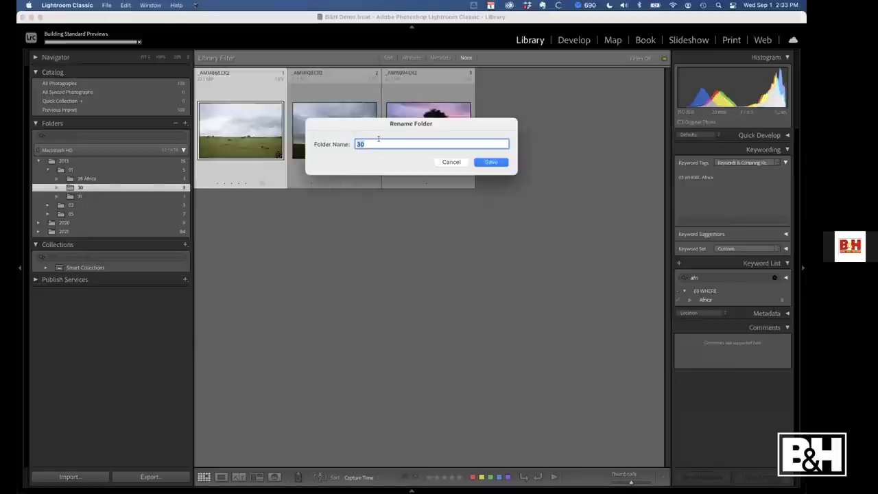
text(30 Africa)
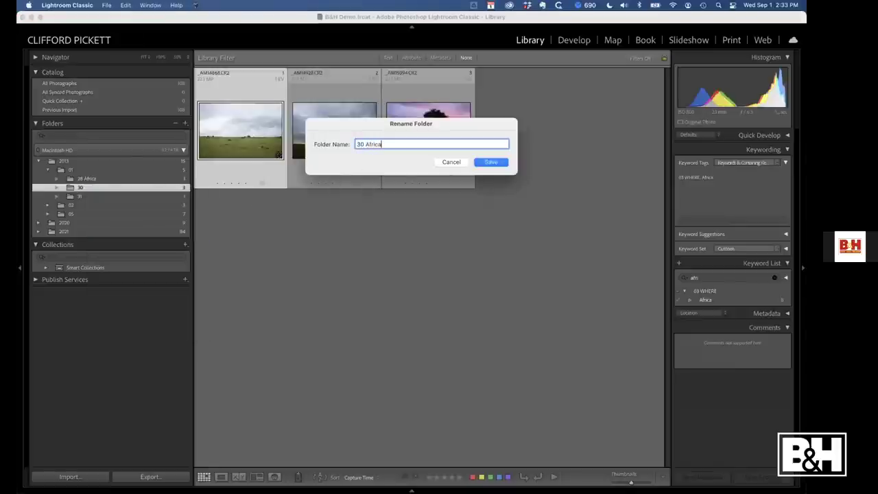
key(Return)
click(105, 179)
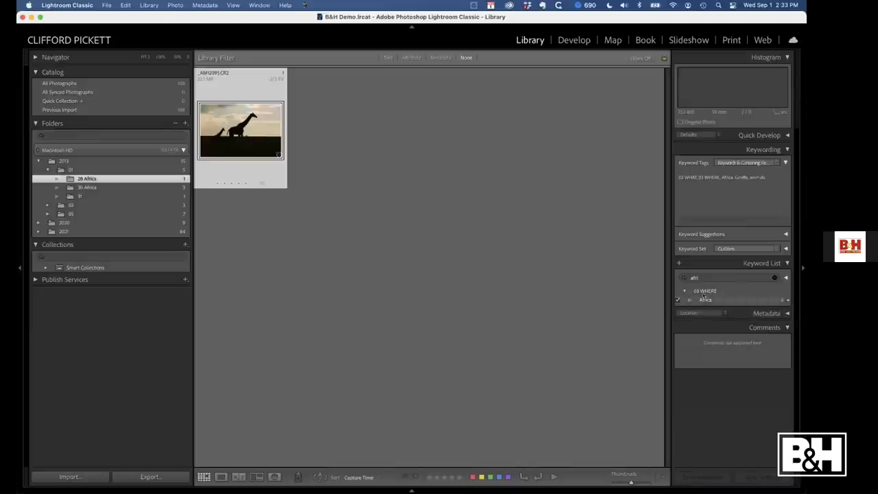
Select all five photos from 28 Africa, 30 Africa and 31 and tag them with a new 'Workshops' keyword under 02 WHAT
click(775, 278)
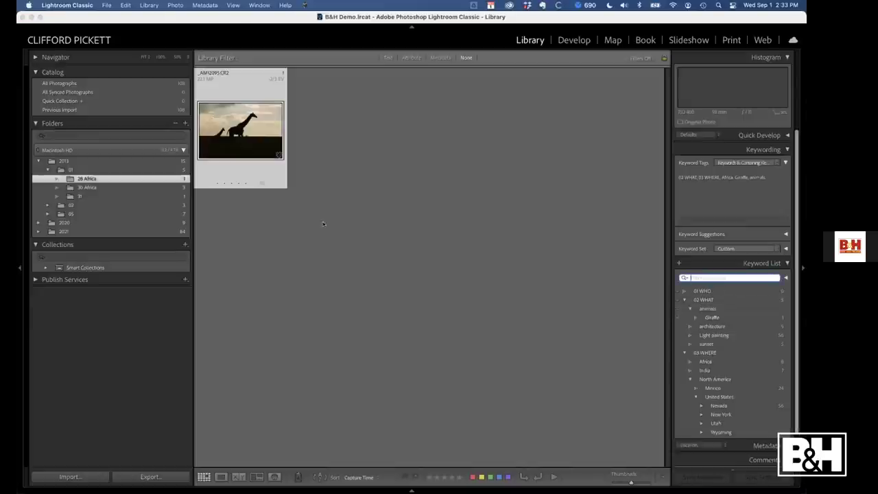
shift+click(104, 196)
key(super+a)
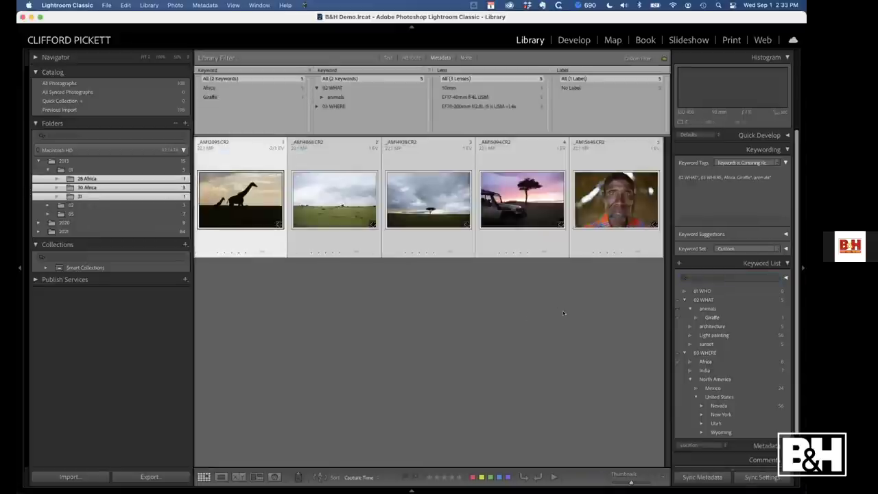
right_click(701, 300)
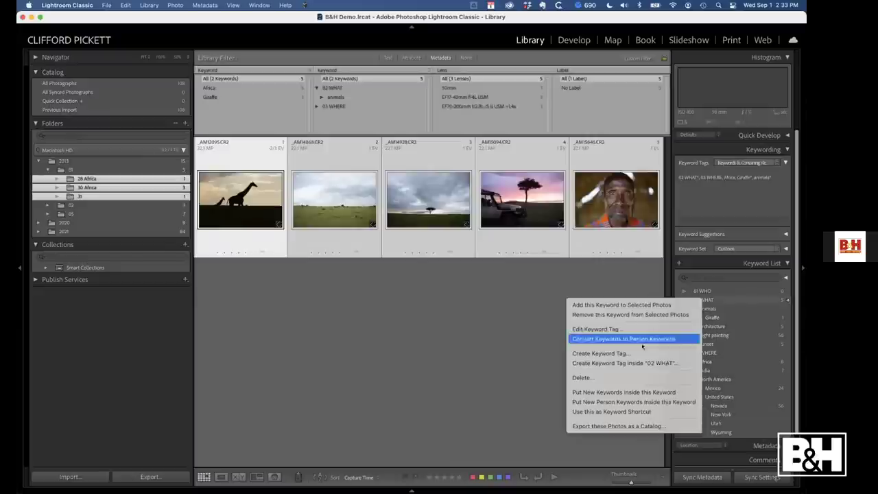
click(634, 363)
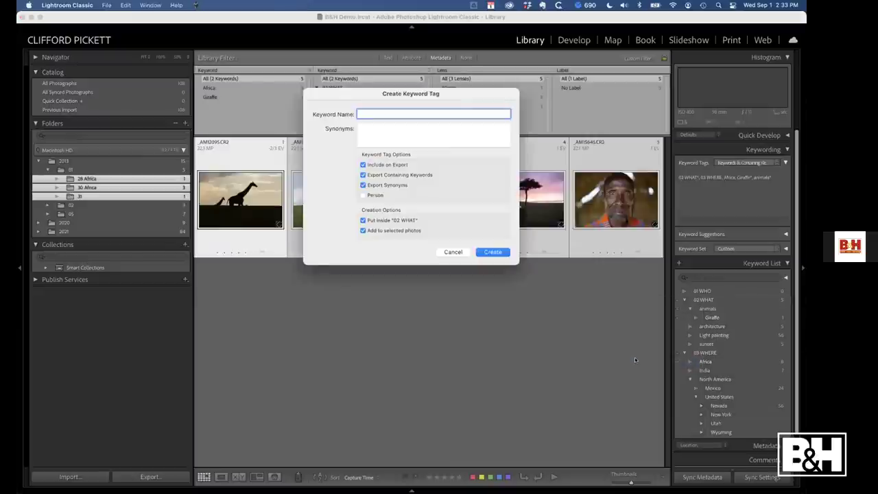
text(Workshops)
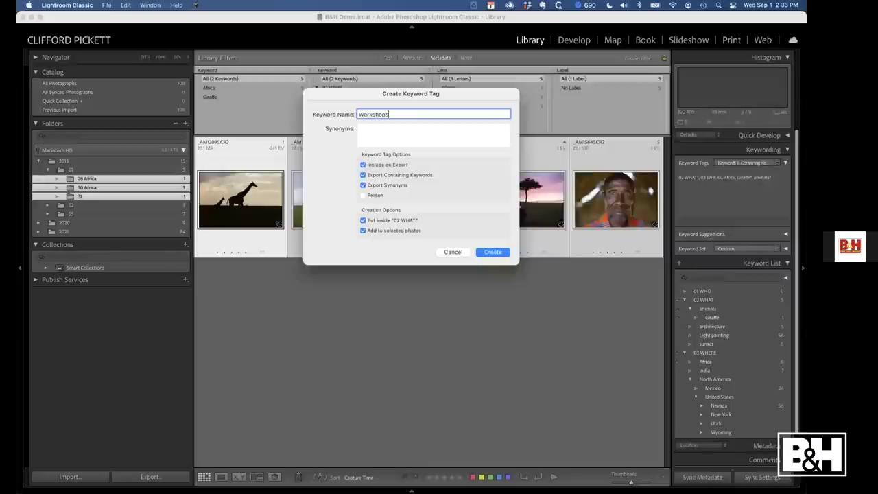
click(492, 252)
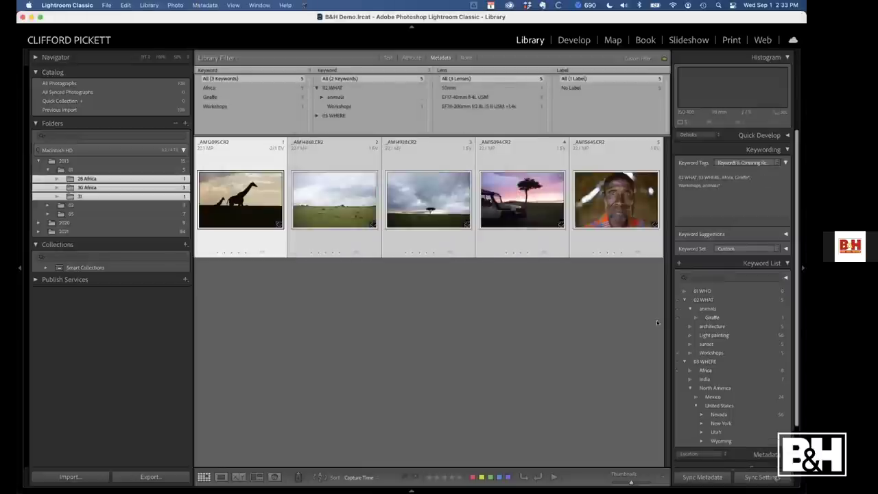
Create and apply a '2013 Africa Safari' keyword nested inside Workshops, then deselect the photos
right_click(707, 353)
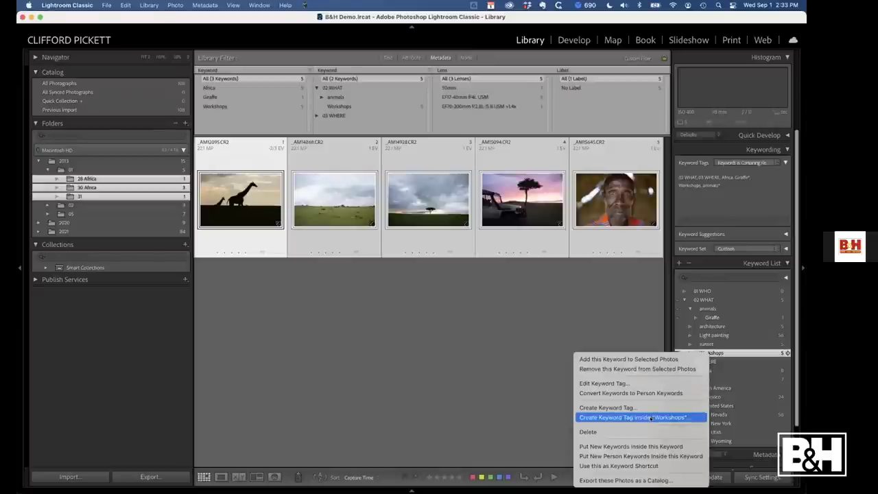
click(651, 418)
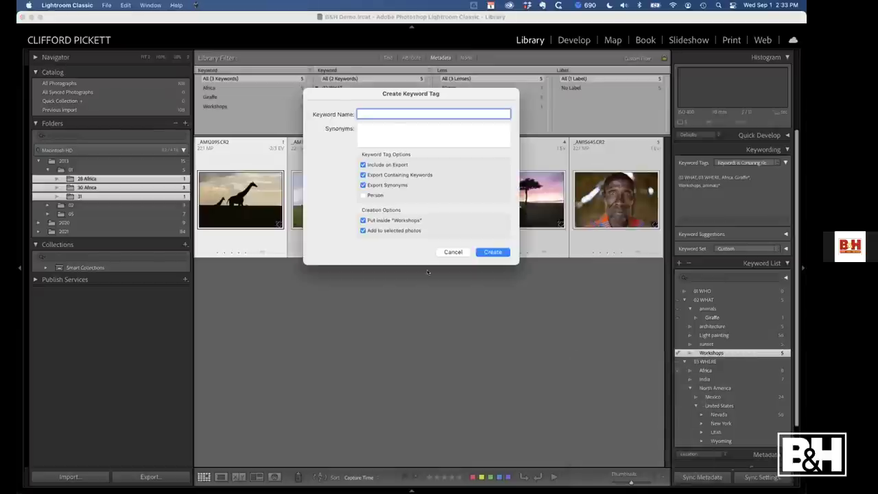
text(2013)
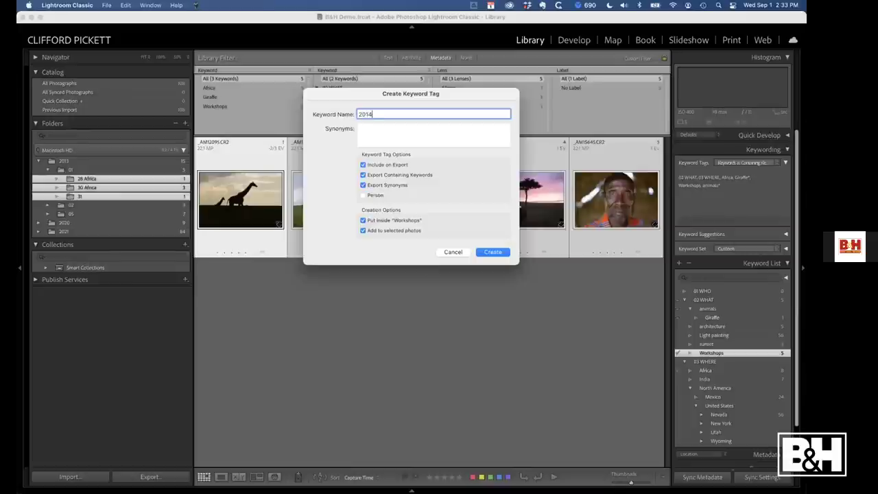
text( Africa Safari)
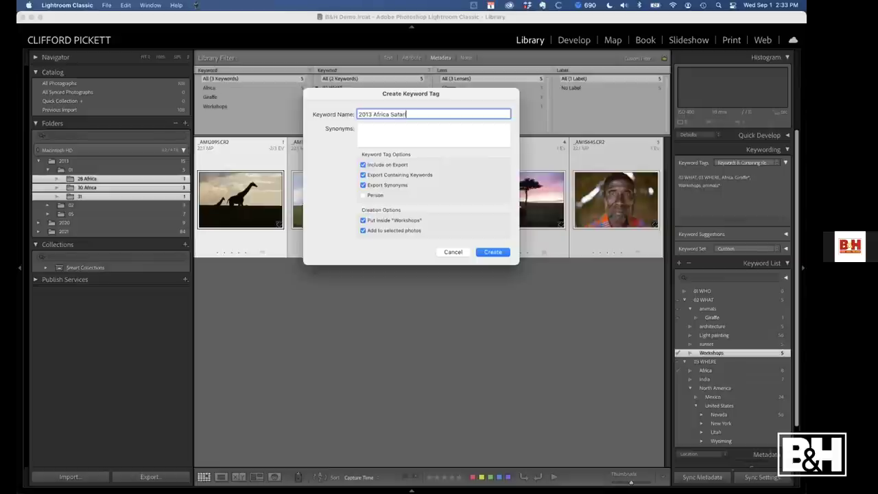
key(Return)
click(557, 364)
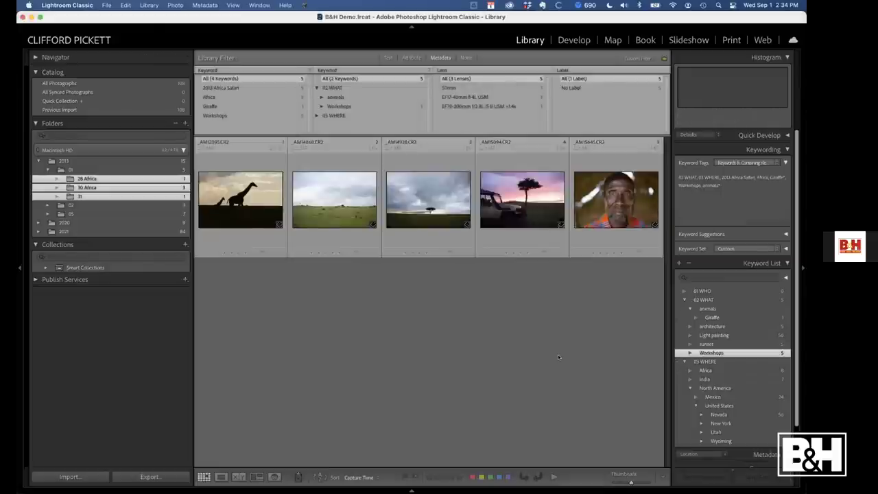
click(706, 277)
Search keywords for 'afr' and move 2013 Africa Safari directly under 02 WHAT
text(arica)
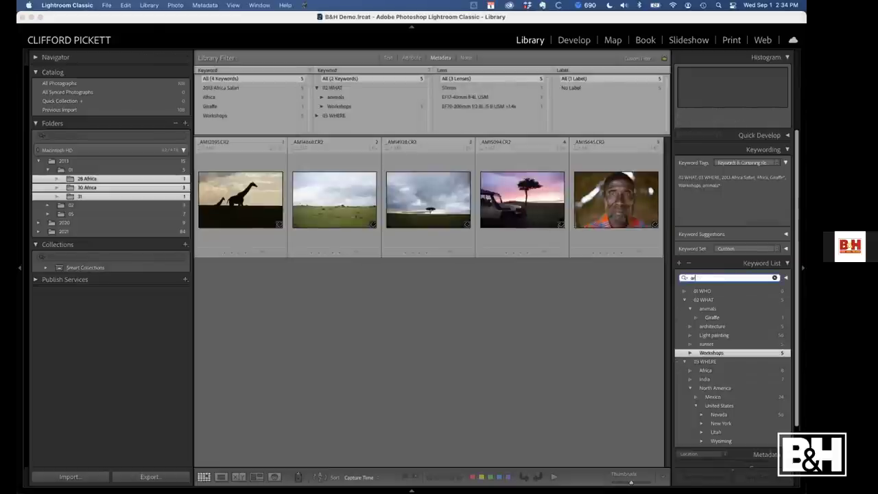
key(BackSpace)
key(BackSpace)
key(BackSpace)
key(BackSpace)
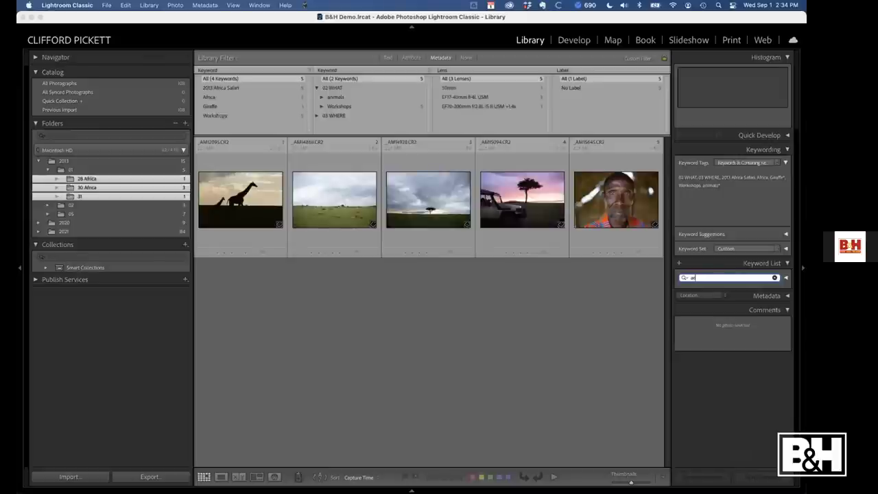
text(fr)
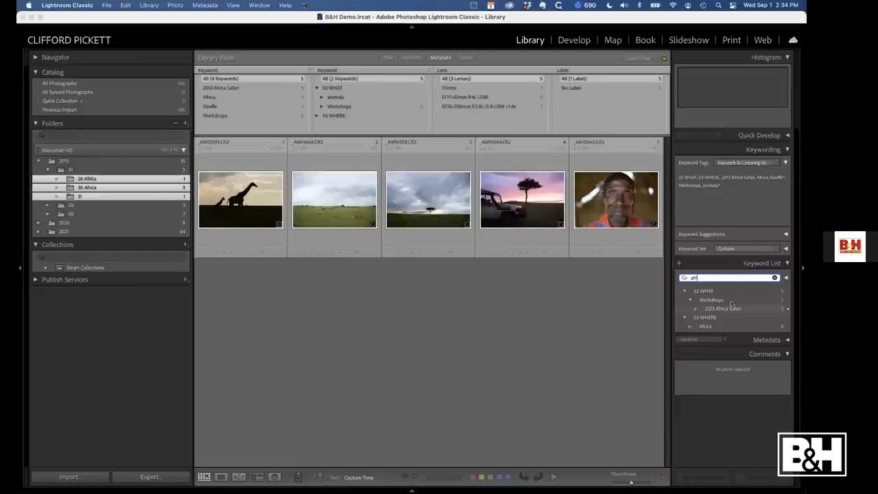
drag(717, 314, 705, 293)
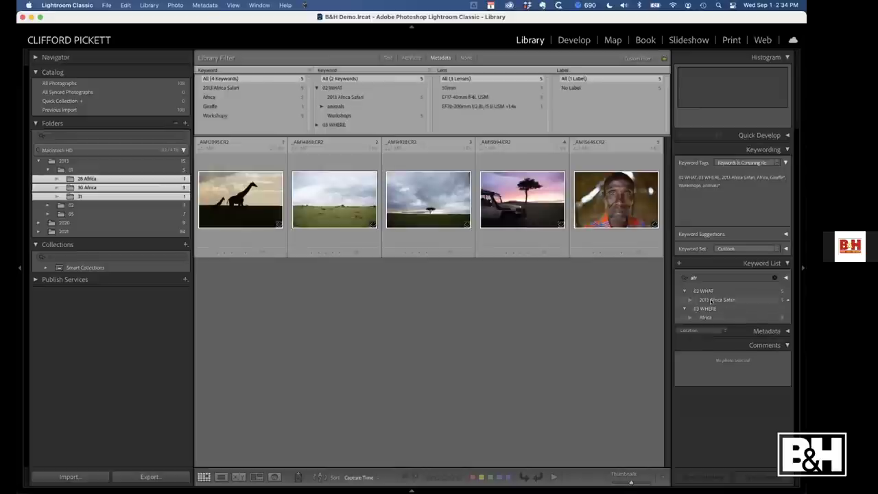
Clear the keyword search and open Import for the memory card's three new photos
click(774, 278)
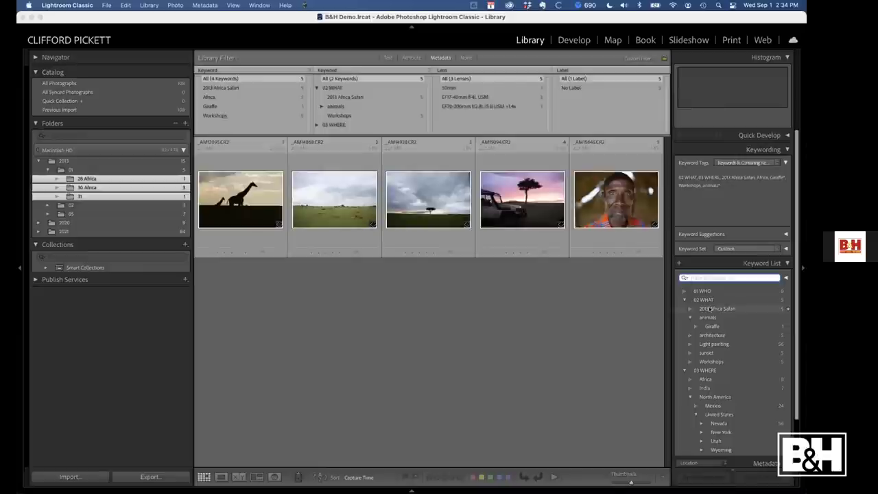
click(327, 344)
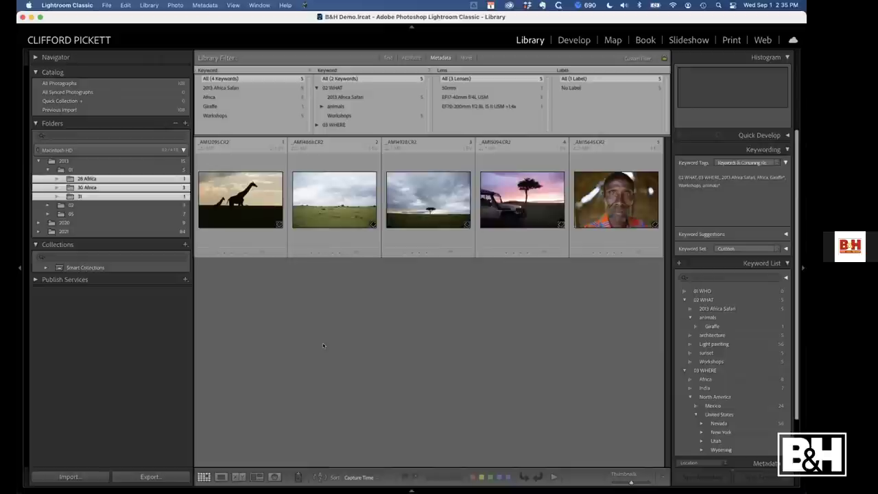
key(super+shift+i)
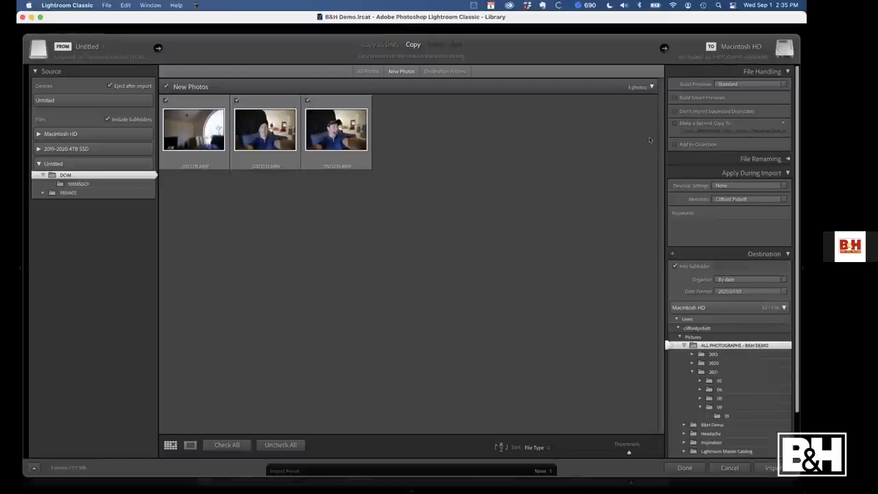
Import the three card photos with Don't Import Suspected Duplicates enabled
click(700, 112)
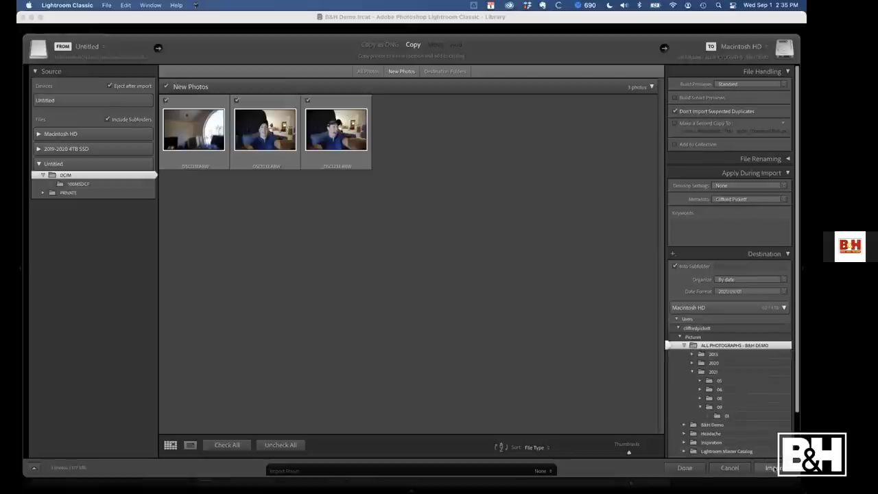
click(773, 469)
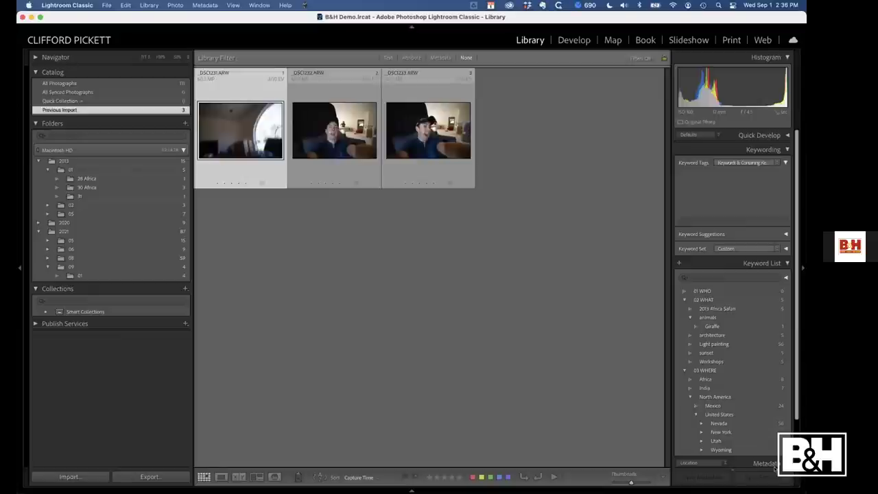
Rate the second photo 2 stars and the third 3 stars, then open Import for the card again
click(326, 127)
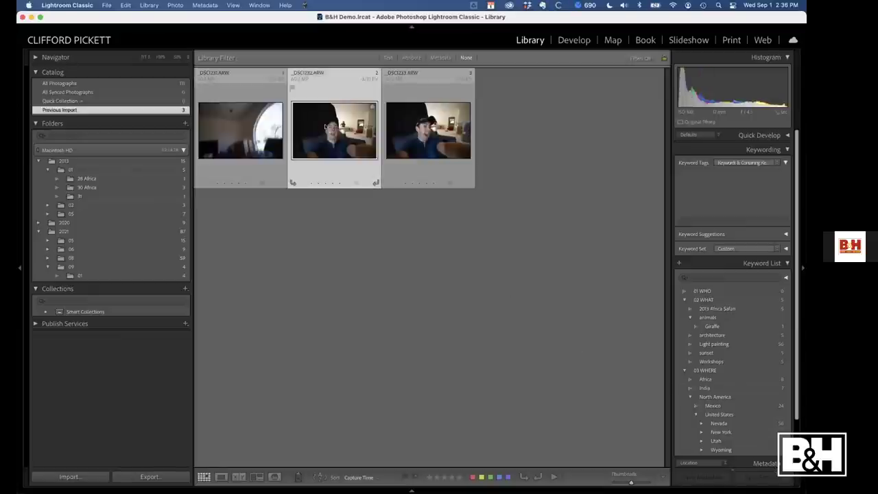
key(2)
click(414, 152)
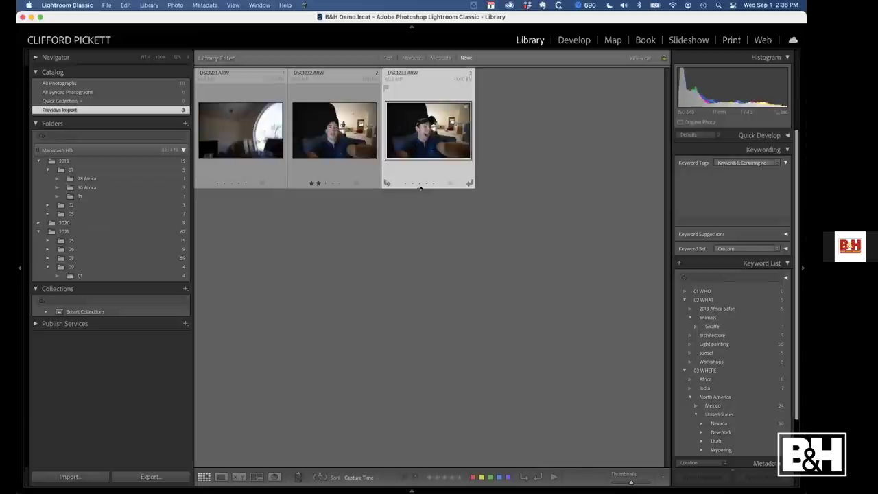
click(418, 183)
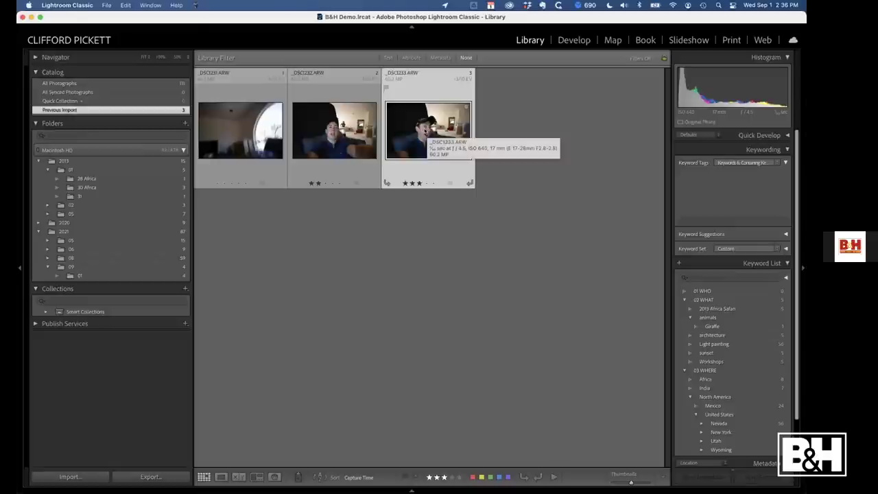
key(super+shift+i)
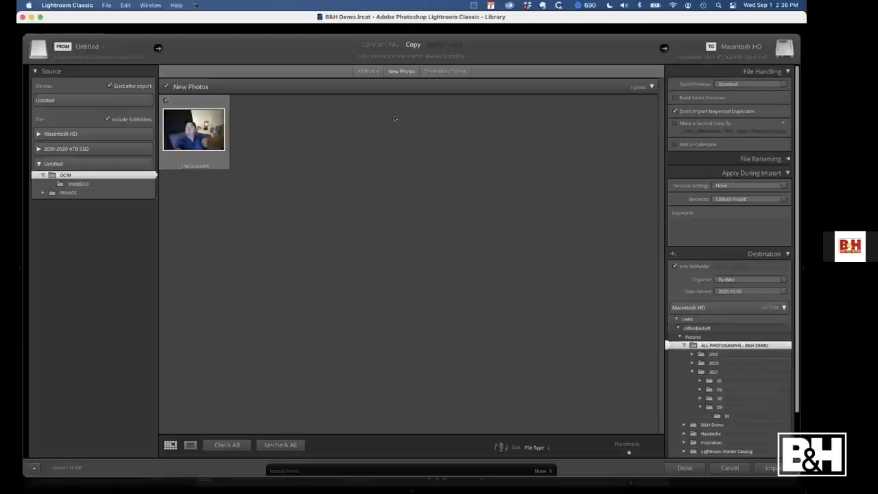
Compare the card's All Photos and New Photos views, then import the single new photo
click(368, 71)
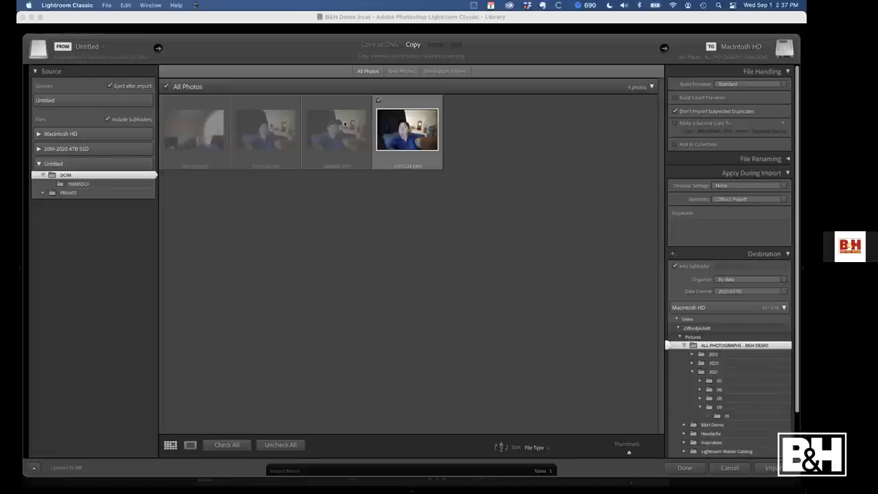
click(394, 71)
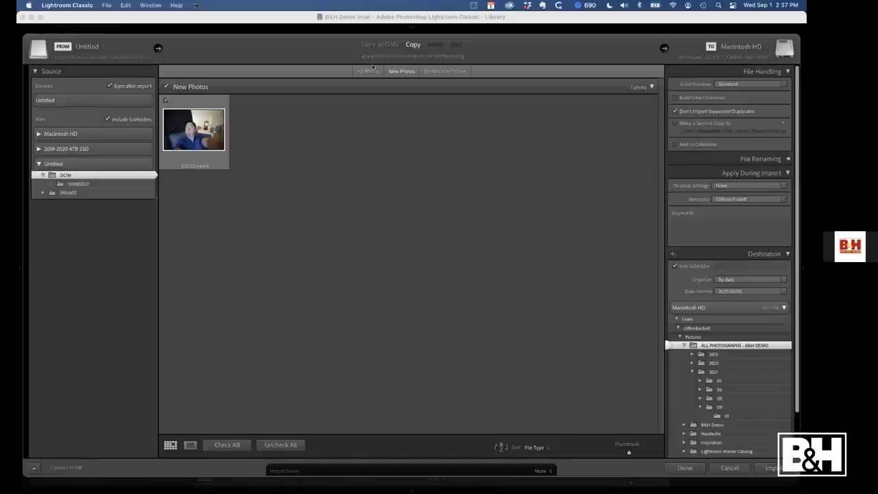
click(370, 71)
click(399, 71)
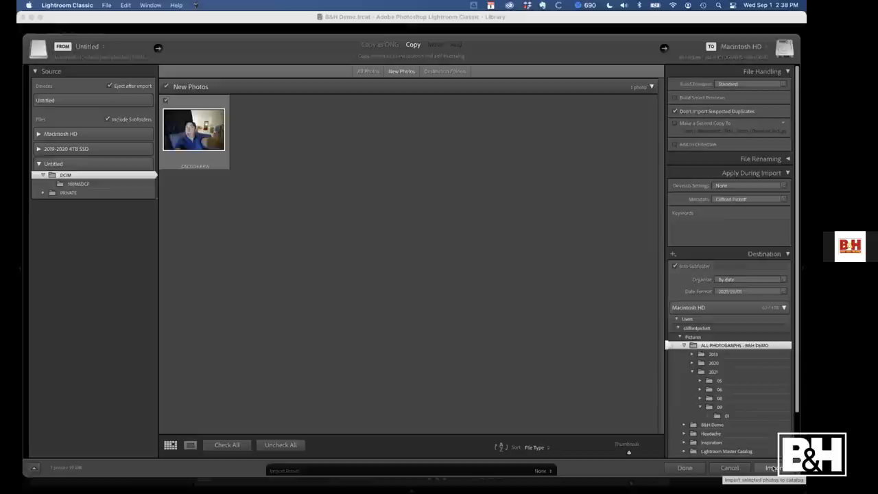
click(773, 468)
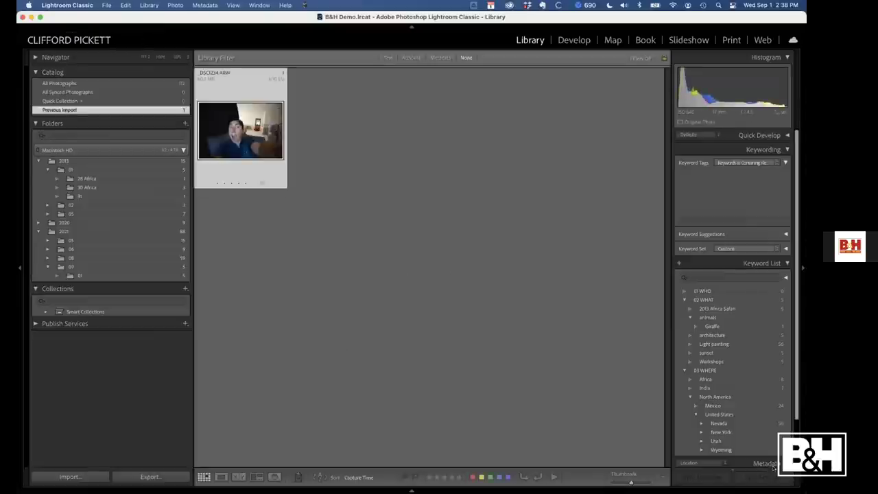
Show folder 2021/09/01 with all five photos, including _DSC1234.ARW, and clear the selection
right_click(238, 127)
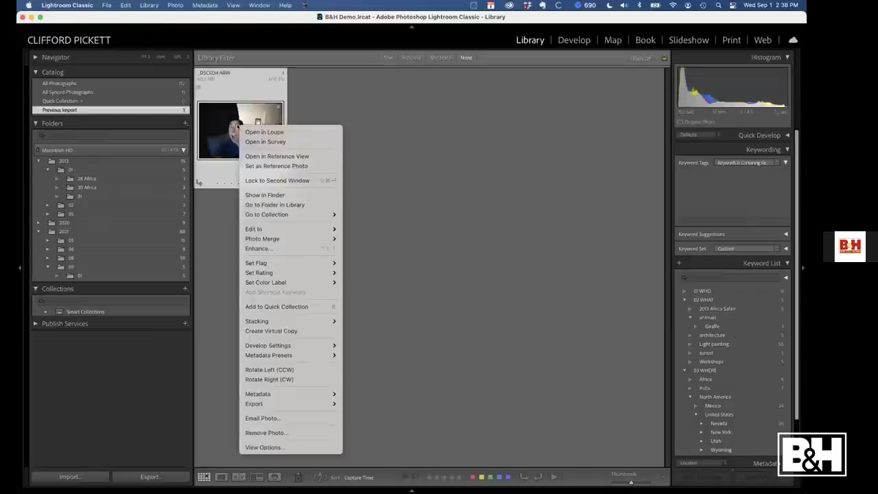
click(283, 205)
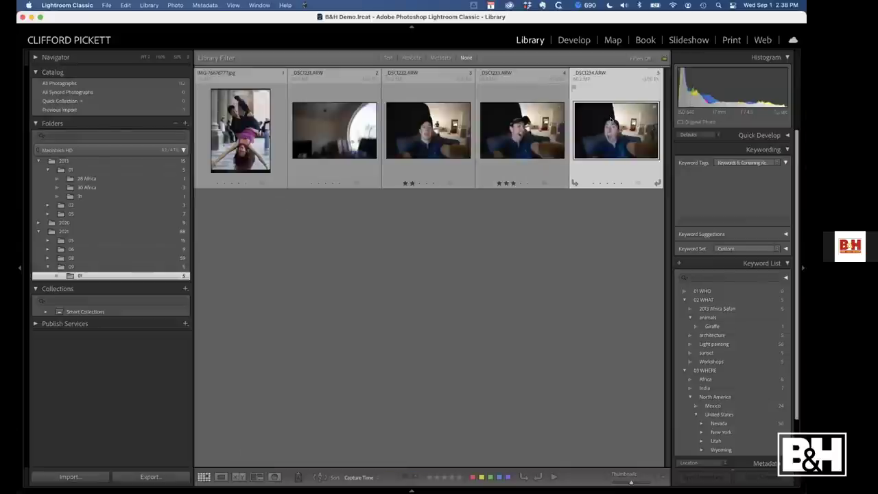
key(Left)
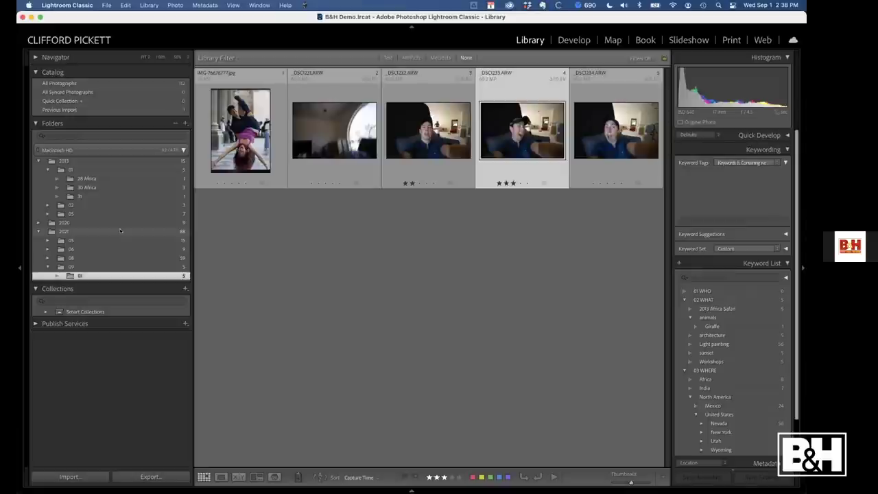
click(287, 236)
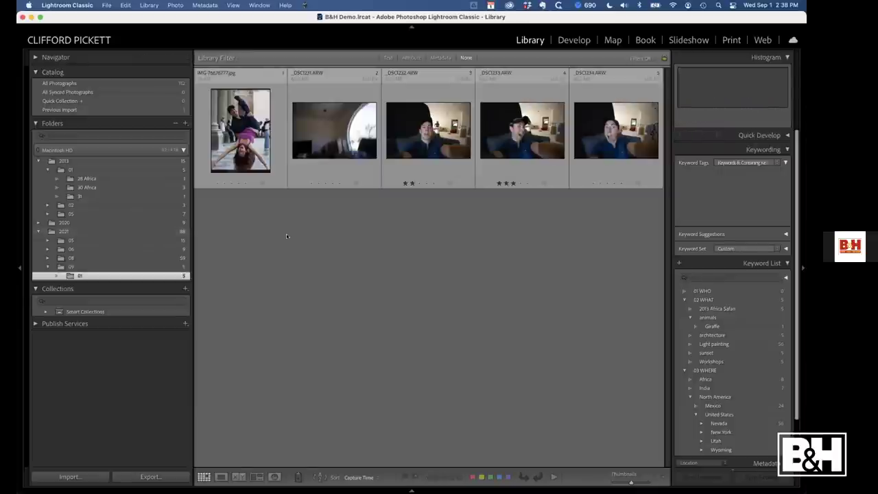
click(83, 6)
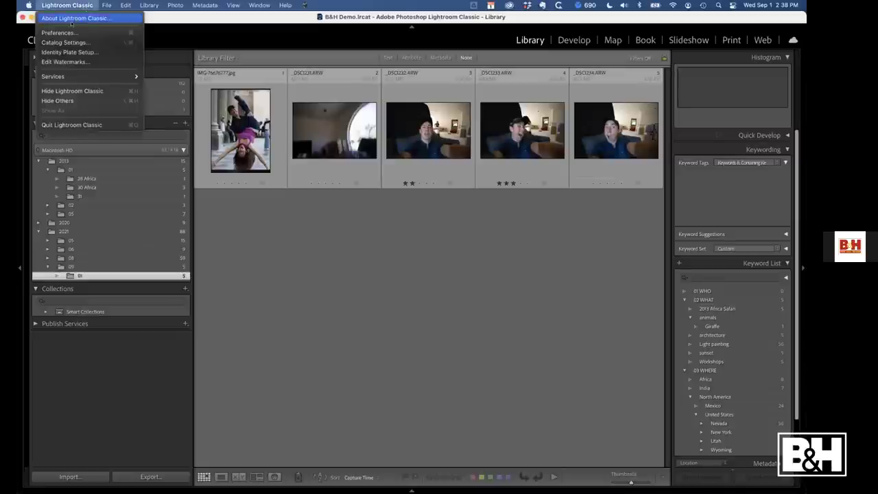
In Lightroom Sync preferences, enable a custom synced-image location with 2021/09/01 capture-date subfolders
click(69, 32)
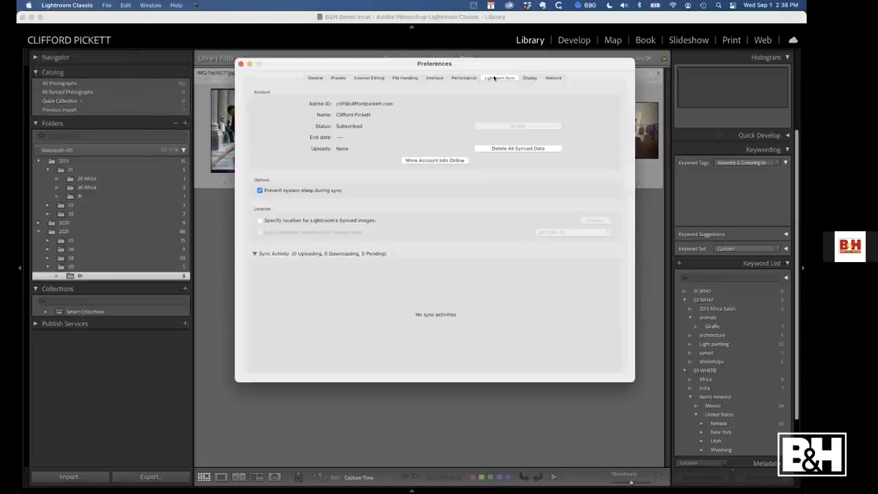
click(260, 220)
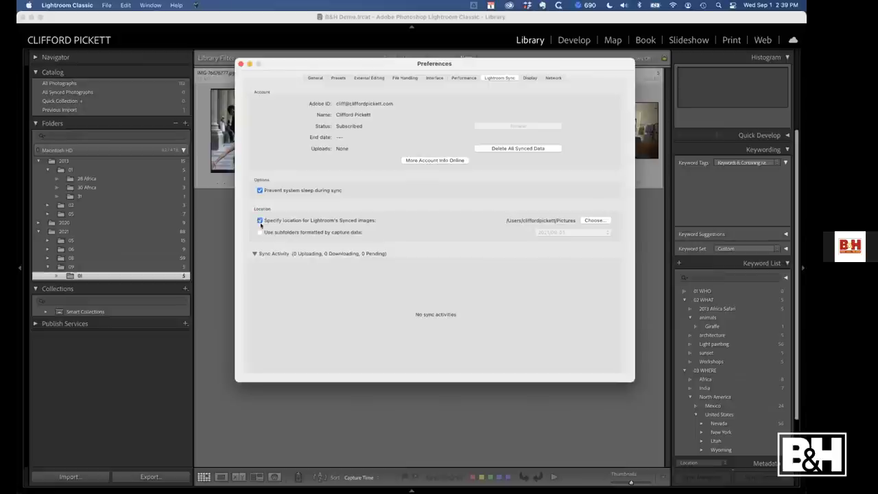
click(260, 232)
click(559, 232)
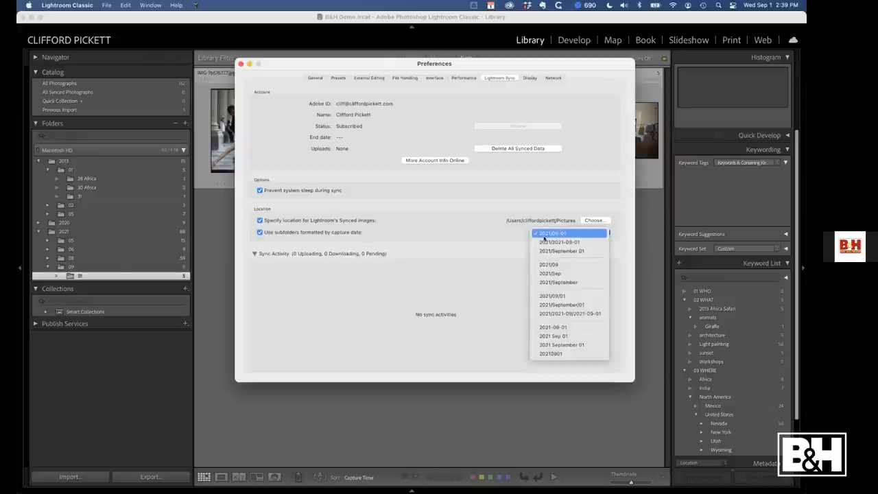
click(552, 296)
Set the ALL PHOTOGRAPHS - B&H DEMO folder as the sync location without moving existing files
click(593, 221)
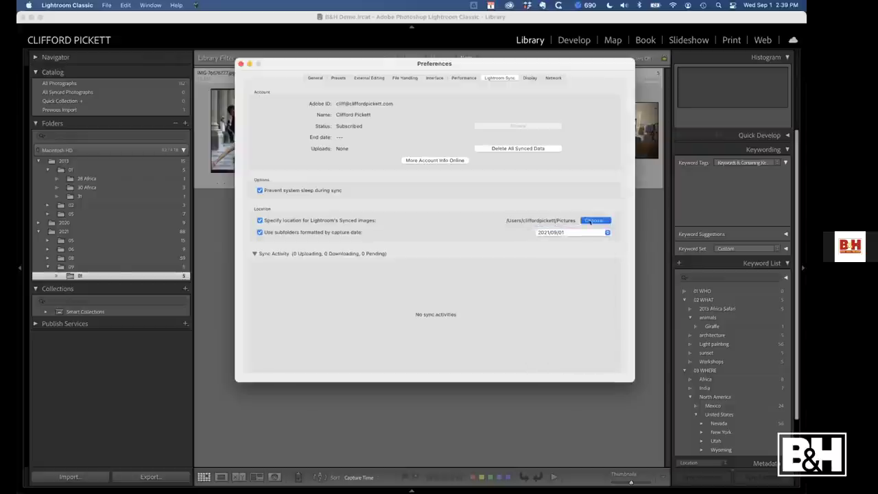
click(330, 81)
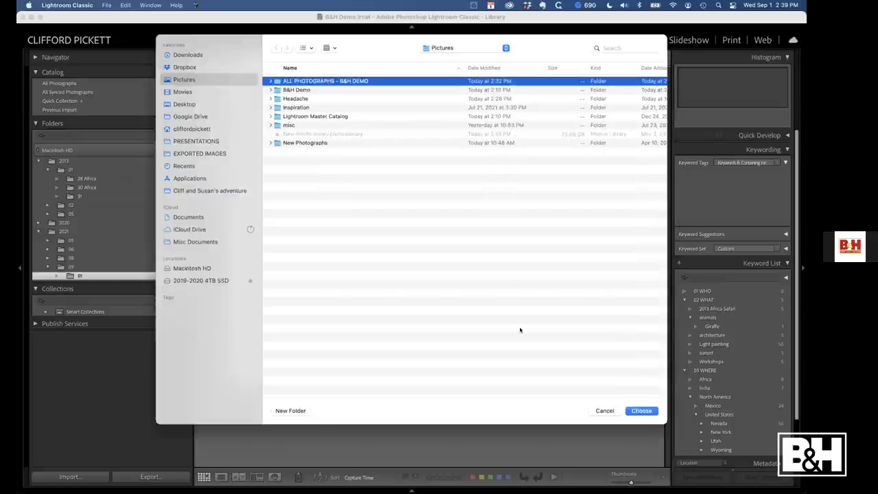
click(642, 410)
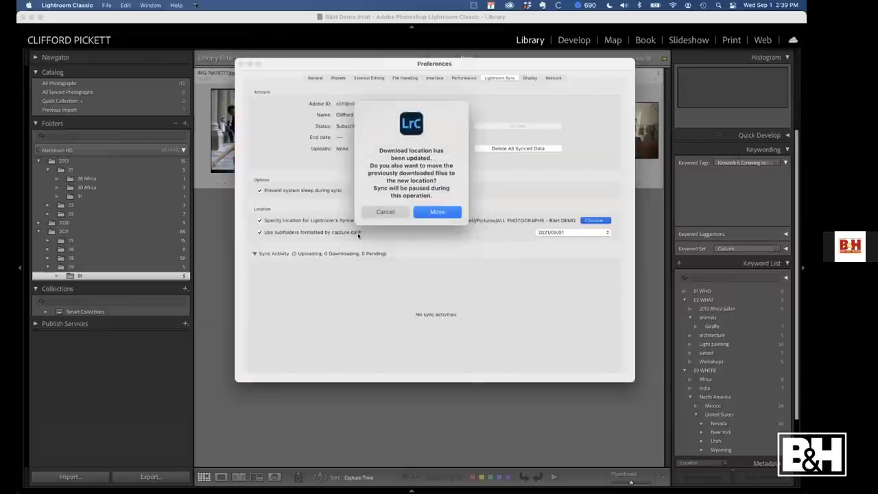
click(385, 212)
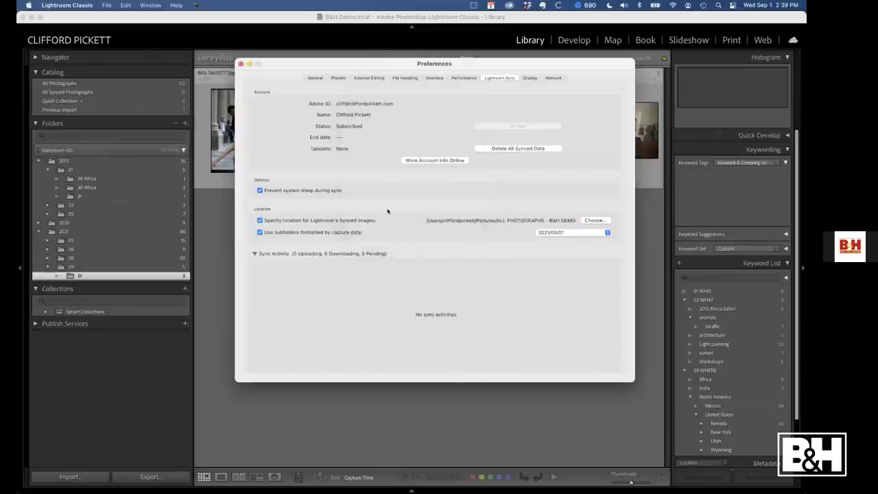
click(240, 63)
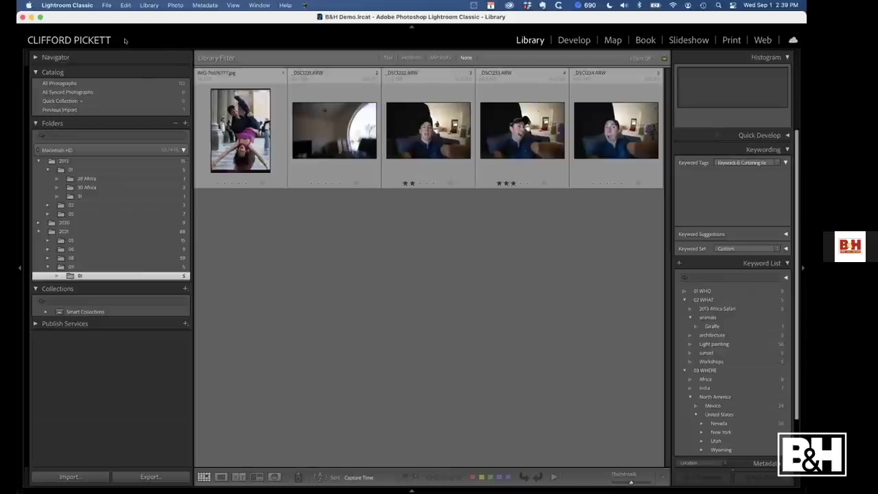
click(245, 132)
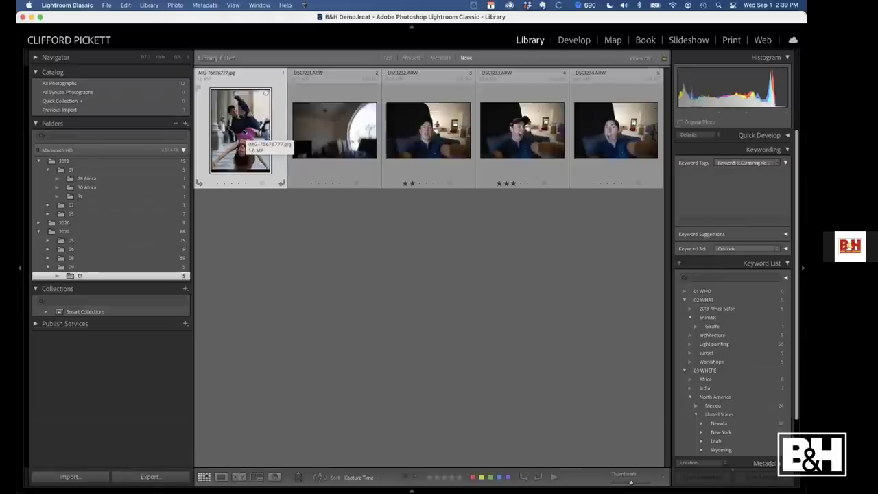
click(261, 262)
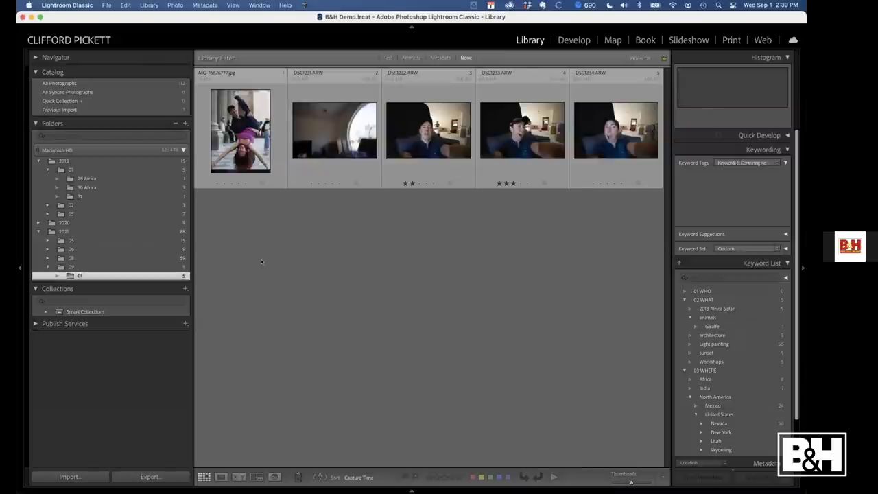
key(Right)
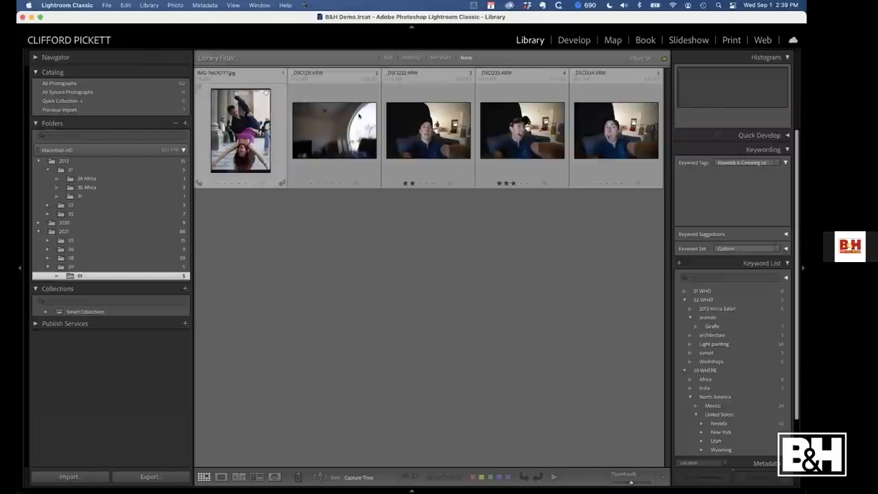
key(Right)
click(246, 132)
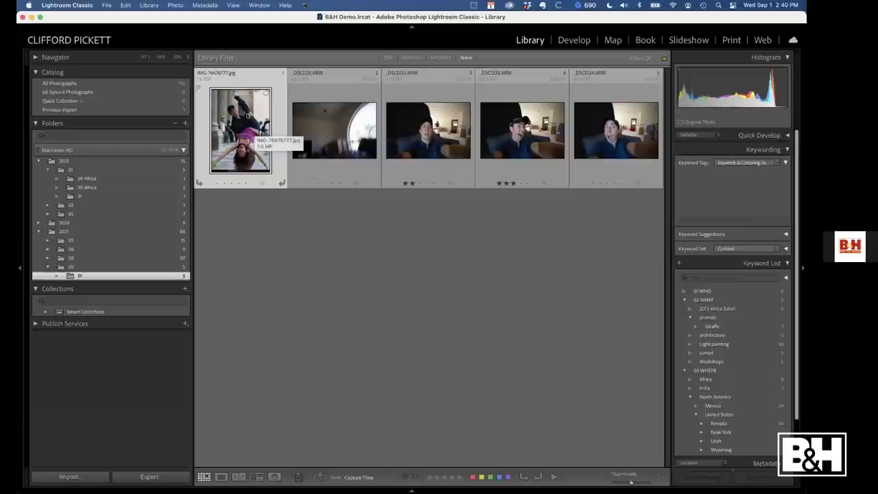
click(204, 5)
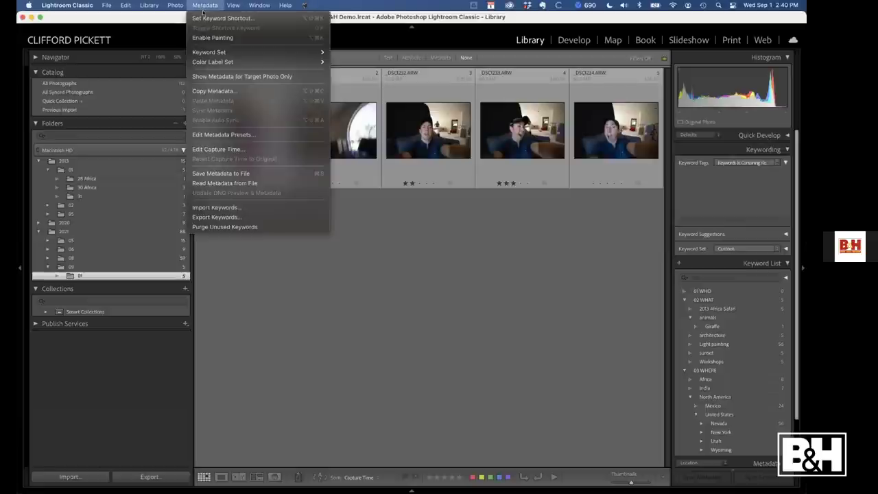
click(226, 149)
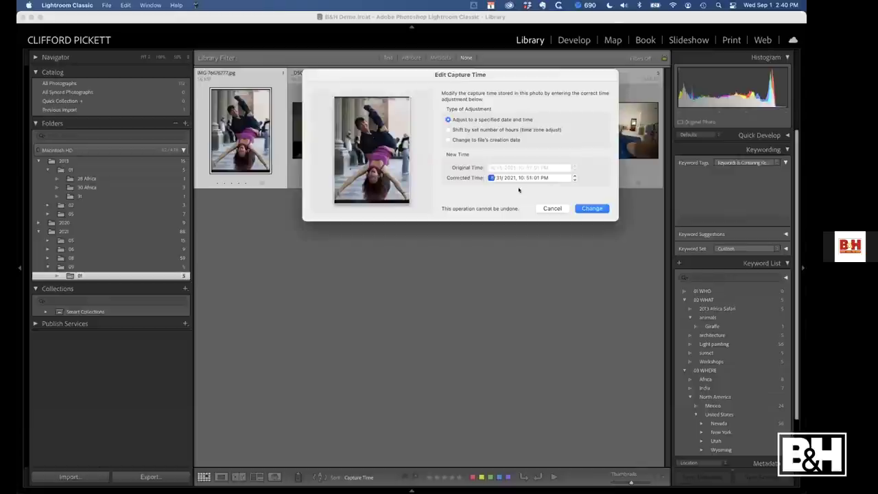
click(553, 208)
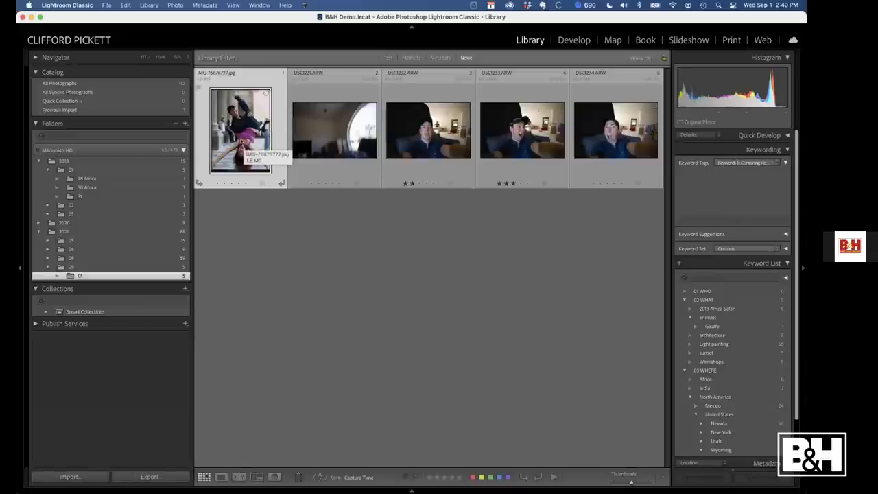
click(334, 130)
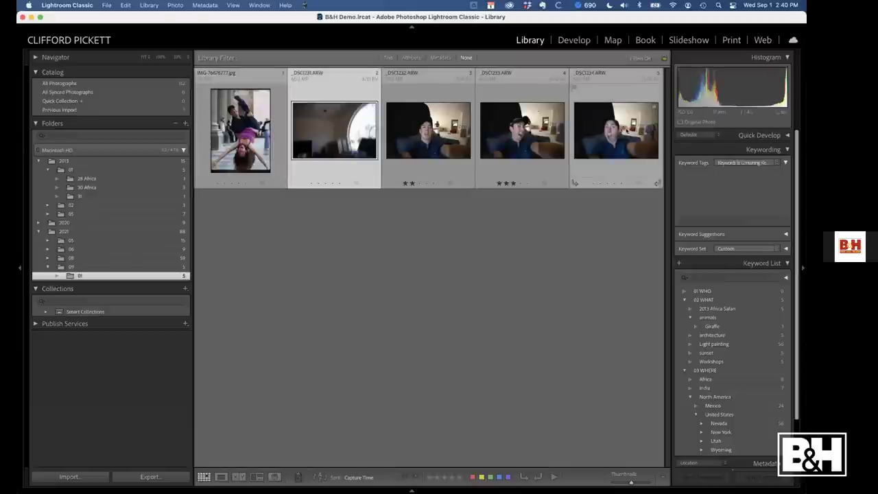
shift+click(621, 129)
click(204, 4)
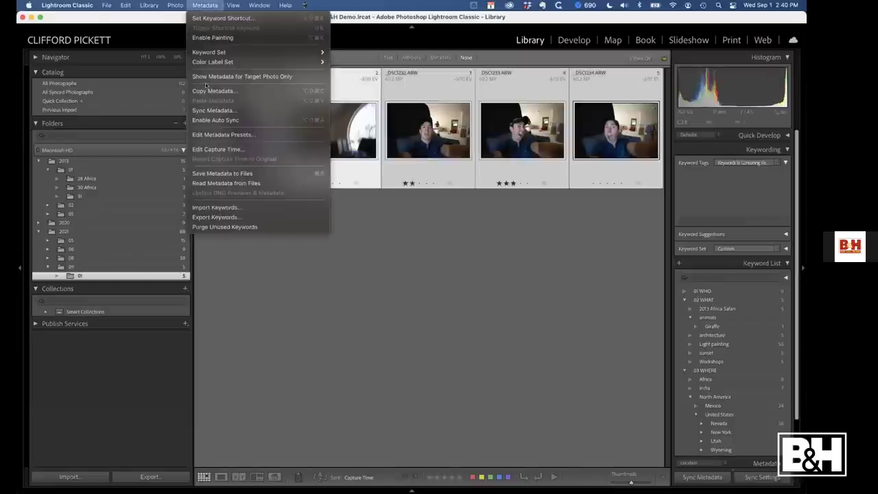
click(230, 149)
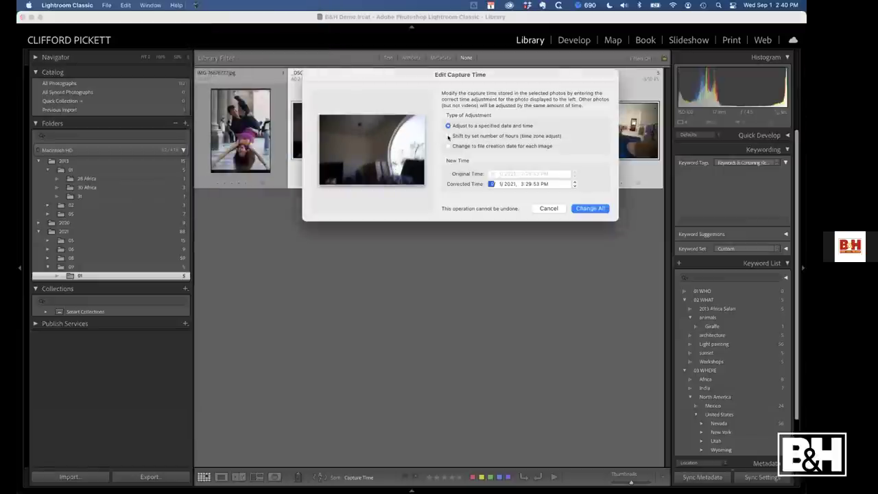
click(449, 136)
click(600, 178)
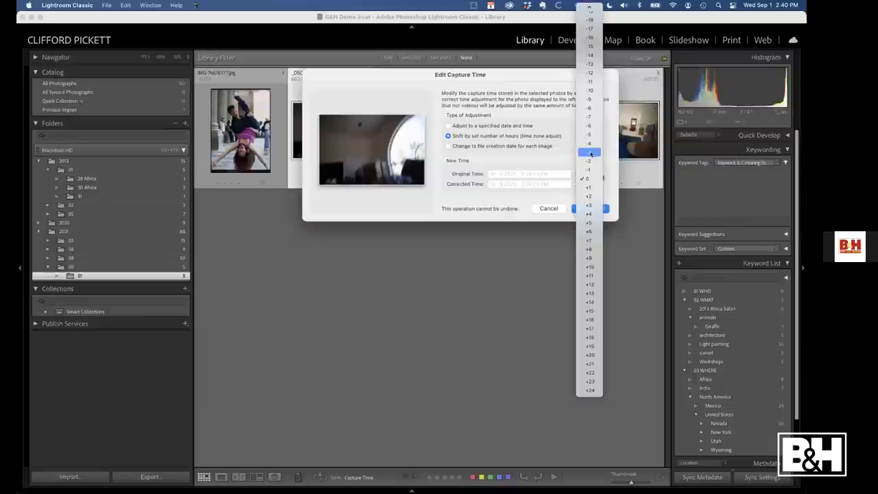
click(590, 153)
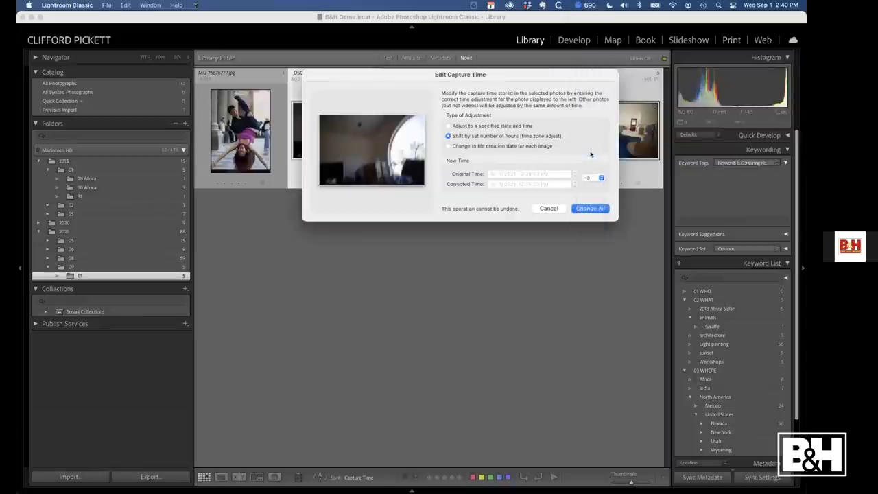
click(549, 208)
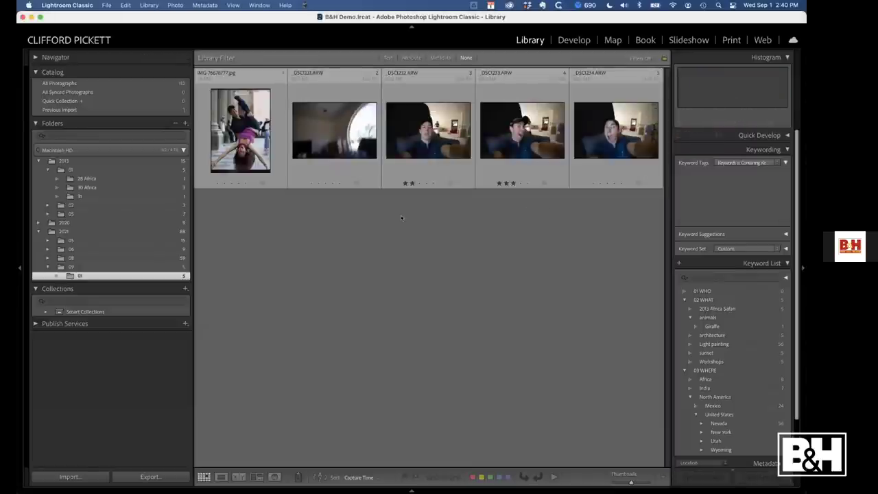
Select the upside-down JPG IMG-76676777.jpg, the first thumbnail in the Library grid
click(236, 123)
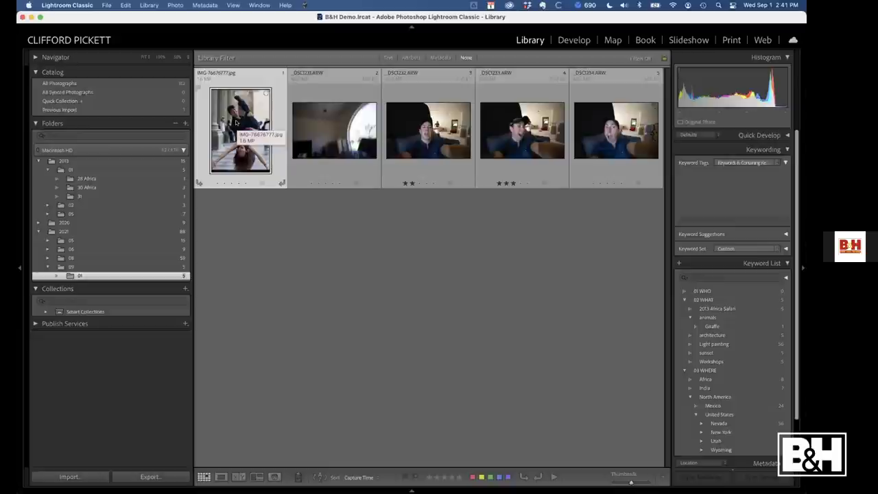
click(67, 6)
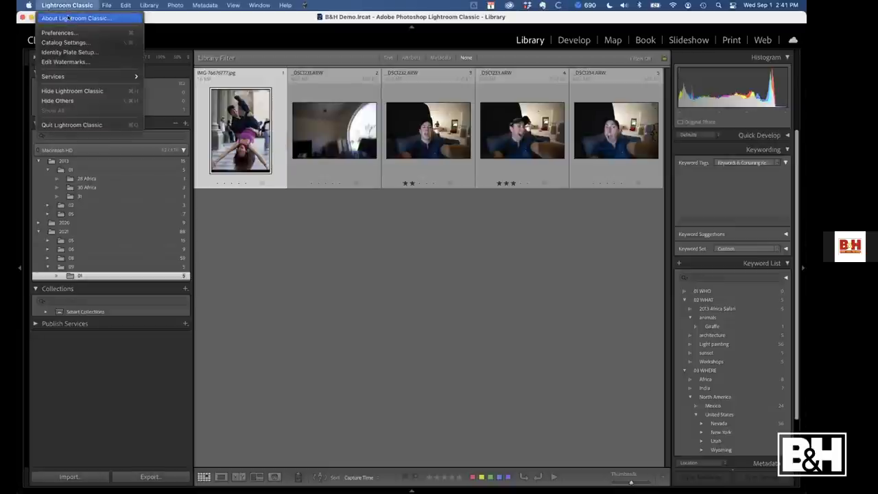
click(59, 32)
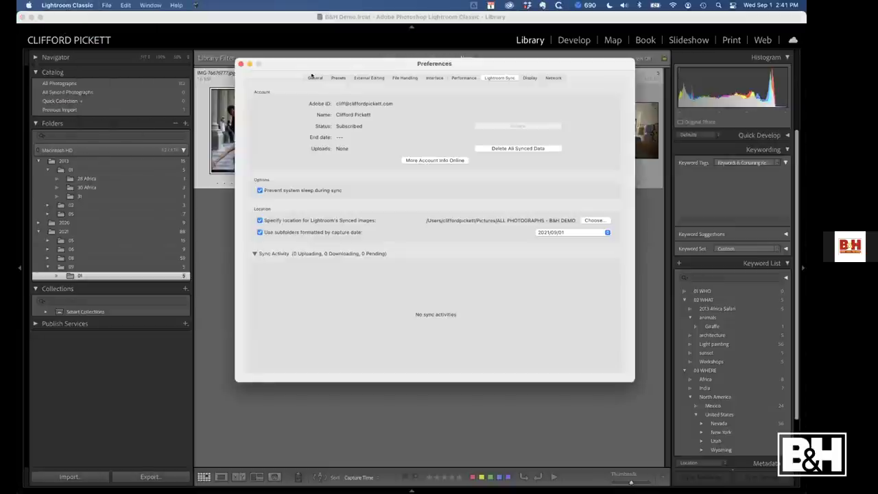
click(314, 77)
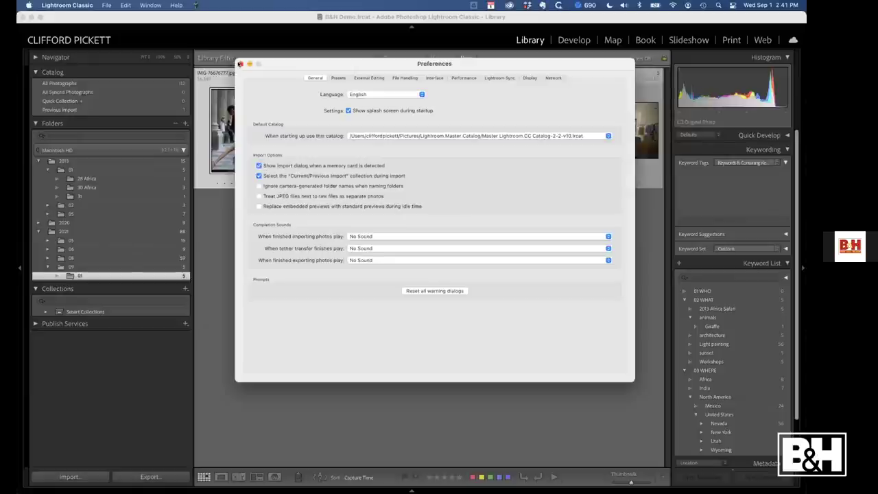
click(239, 64)
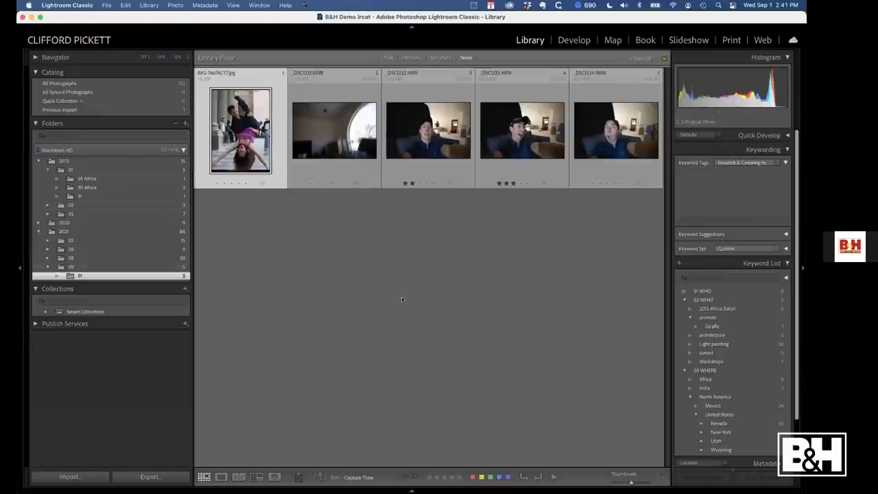
Select the third through fifth photos and collapse the 02 WHAT keyword group
right_click(120, 276)
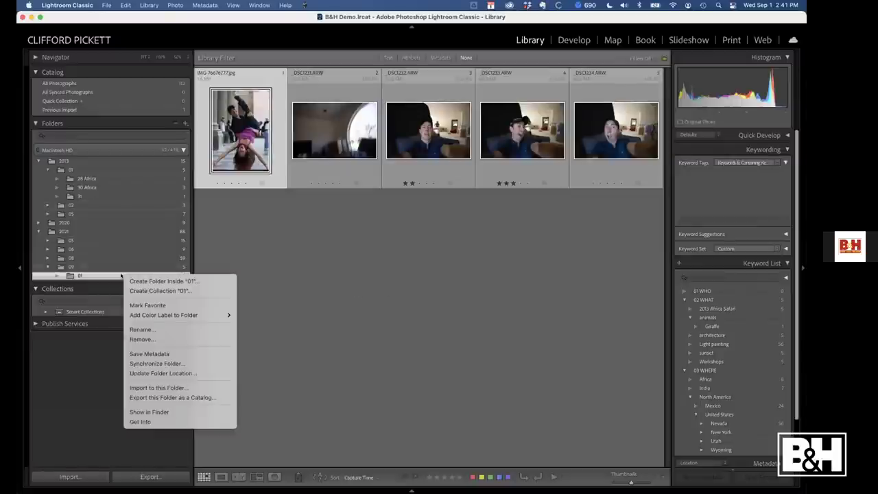
click(303, 236)
click(353, 123)
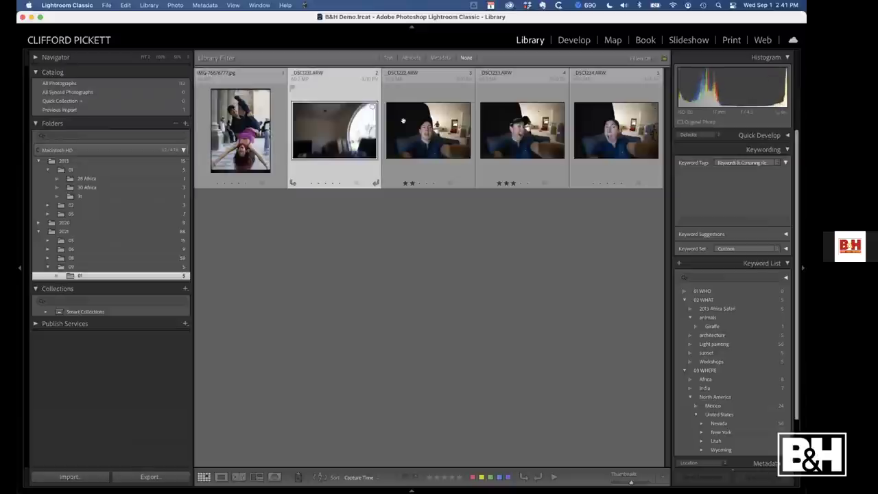
click(403, 125)
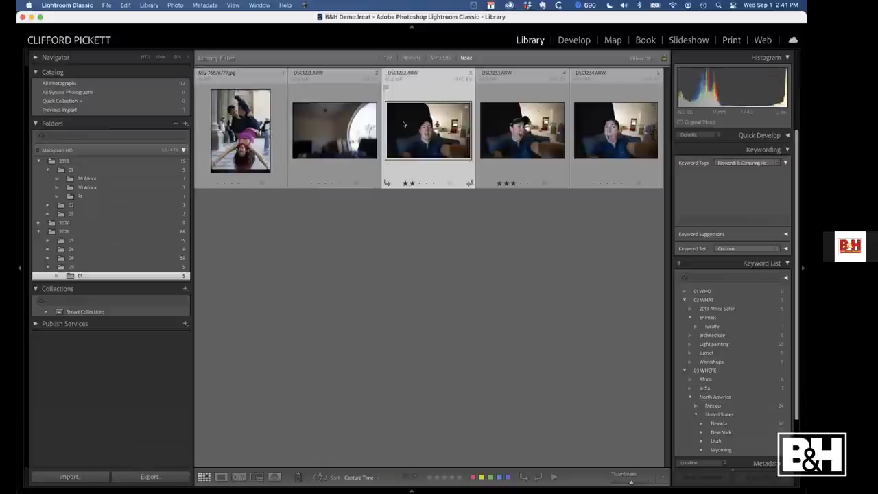
click(684, 300)
click(684, 309)
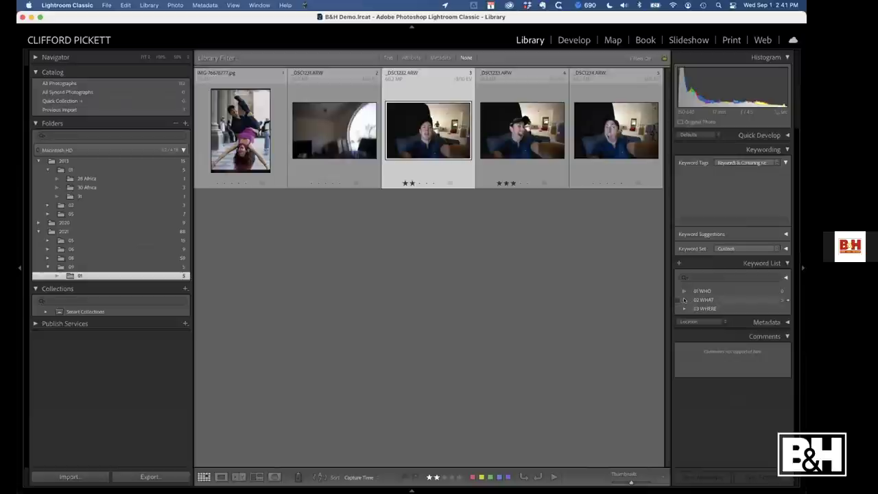
click(684, 300)
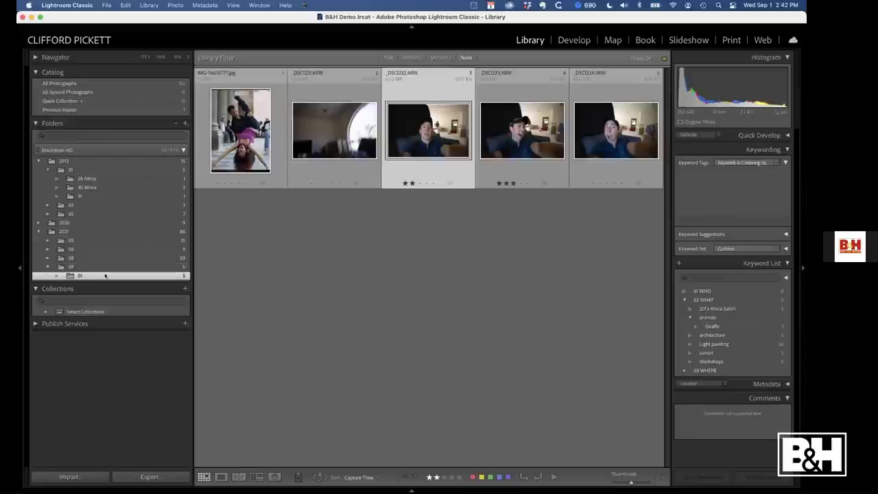
shift+click(607, 137)
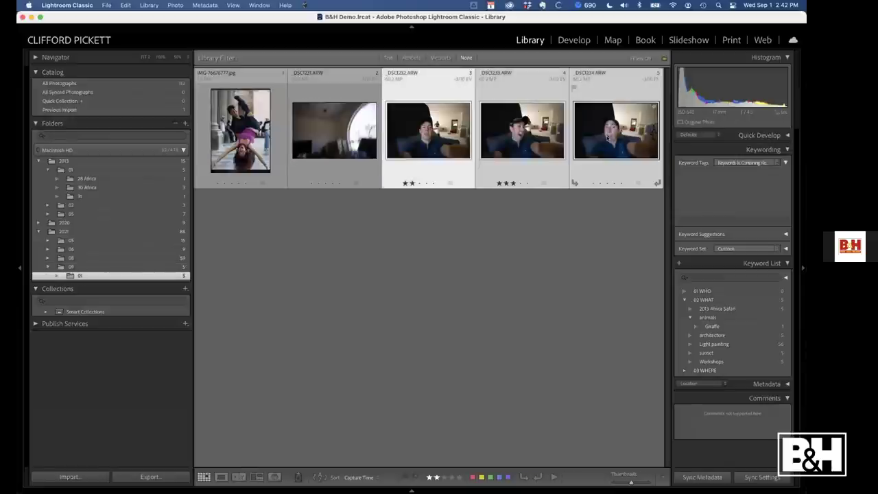
click(684, 297)
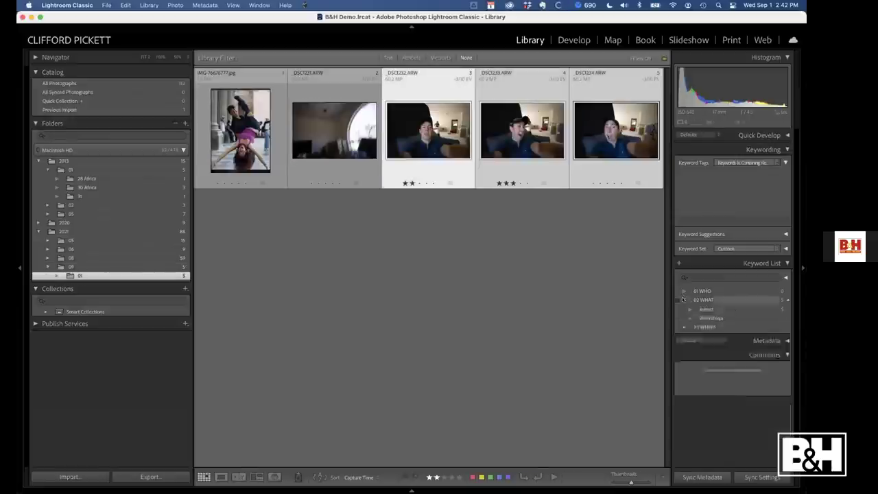
Tag the three selected photos with a new keyword for the presenter's name and move it inside 01 WHO
key(super+k)
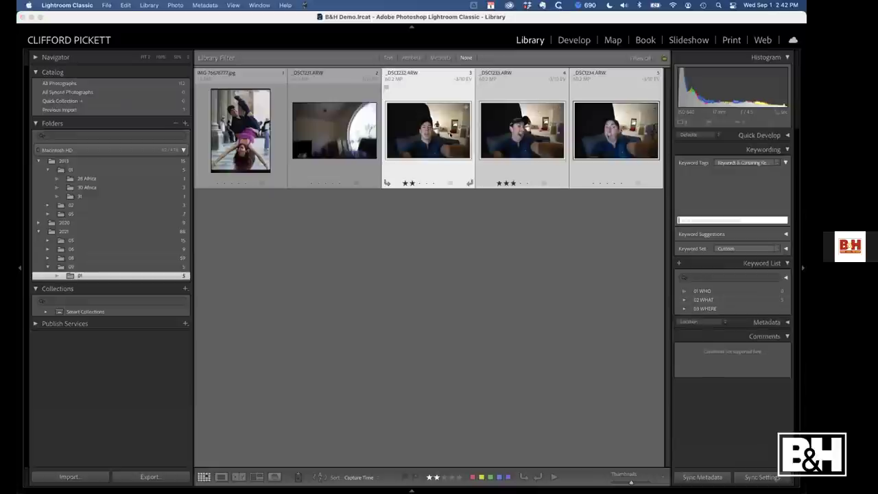
text(Cliff)
key(Return)
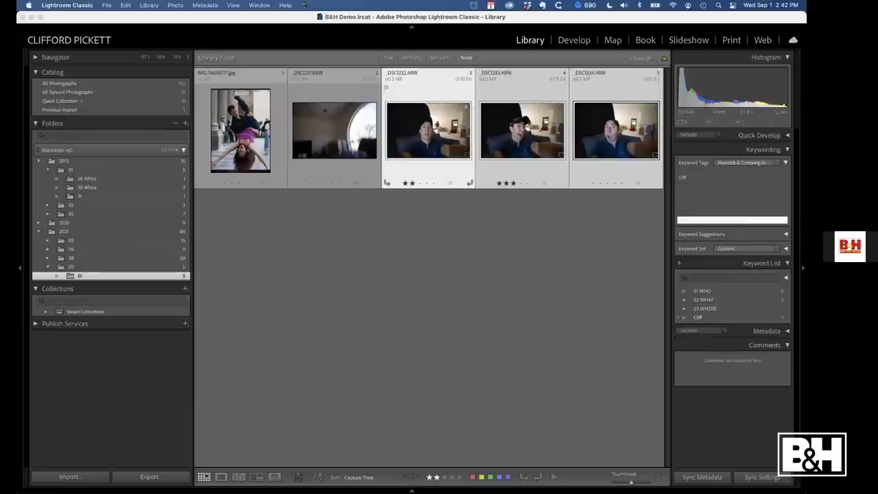
click(698, 317)
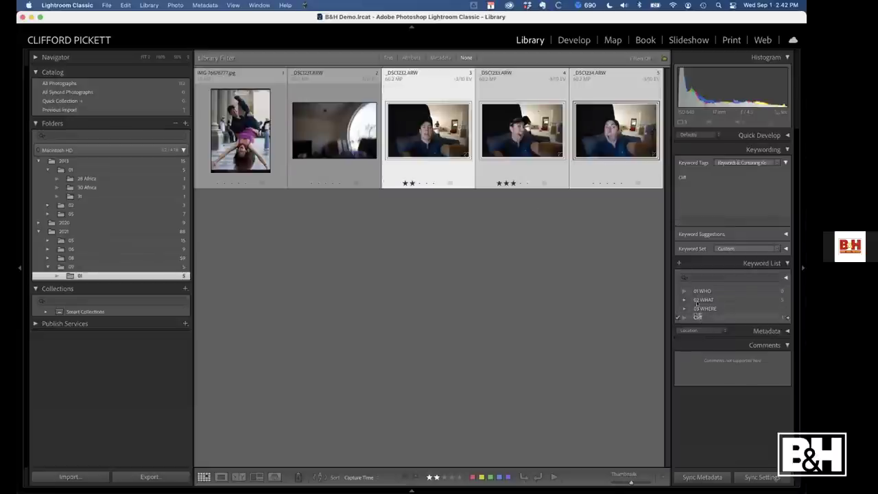
drag(698, 304, 701, 291)
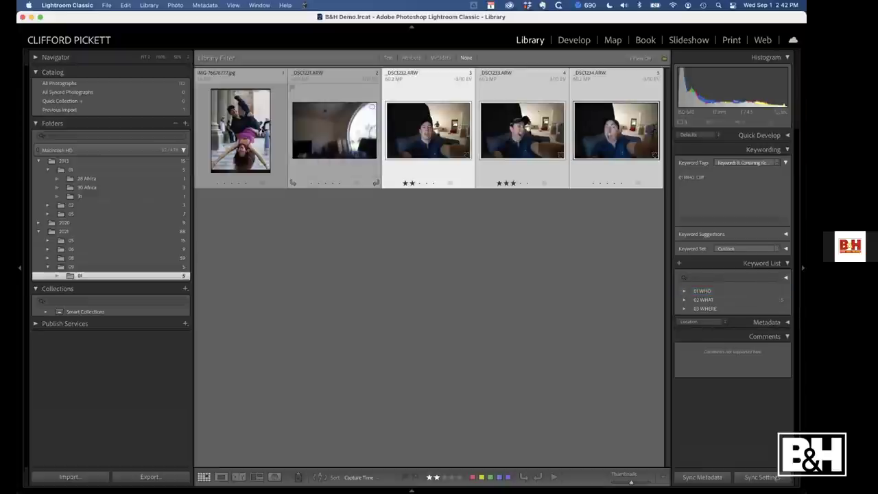
Add the same presenter keyword to the upside-down JPG IMG-76676777.jpg
click(262, 130)
key(super+k)
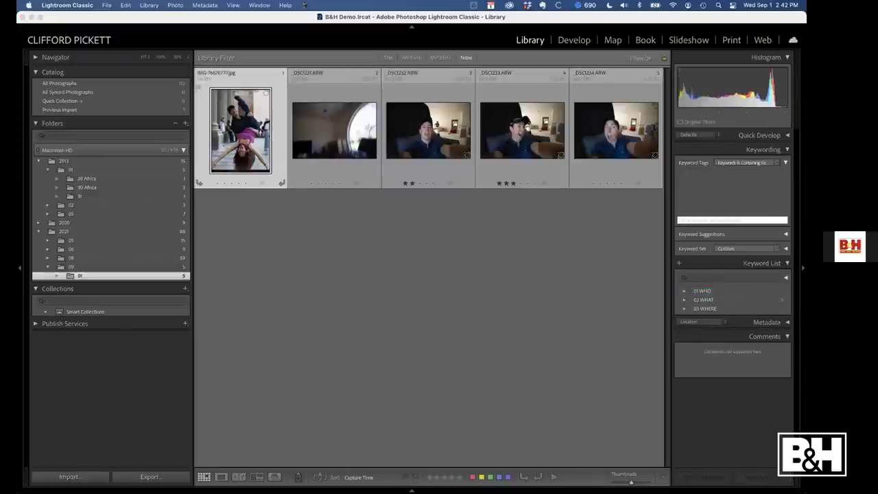
text(cliff)
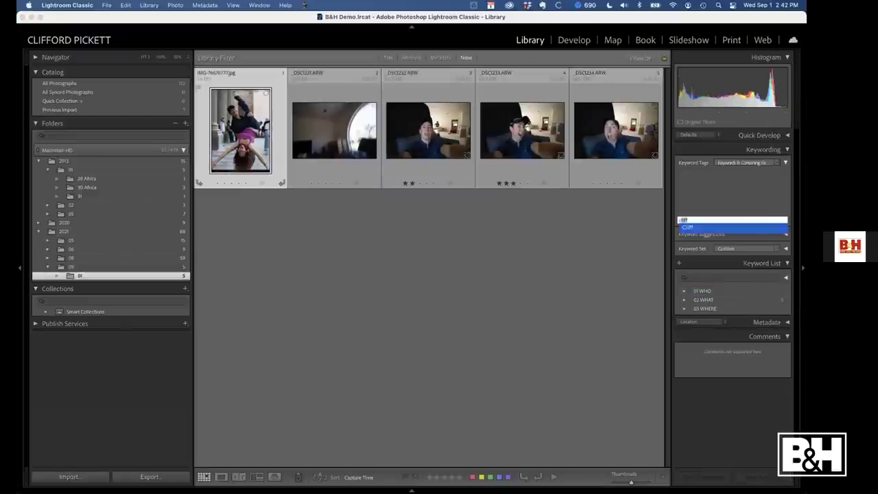
key(Return)
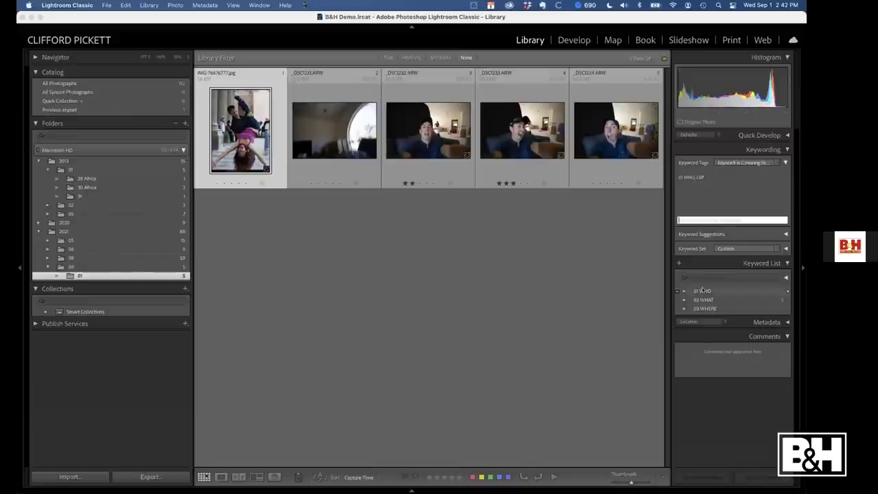
Set the 01 WHO keyword to receive new person keywords
right_click(703, 291)
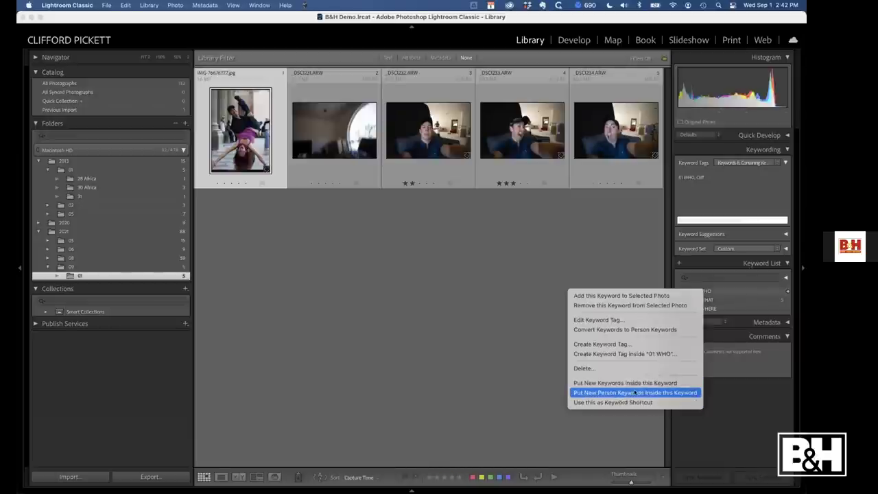
click(634, 393)
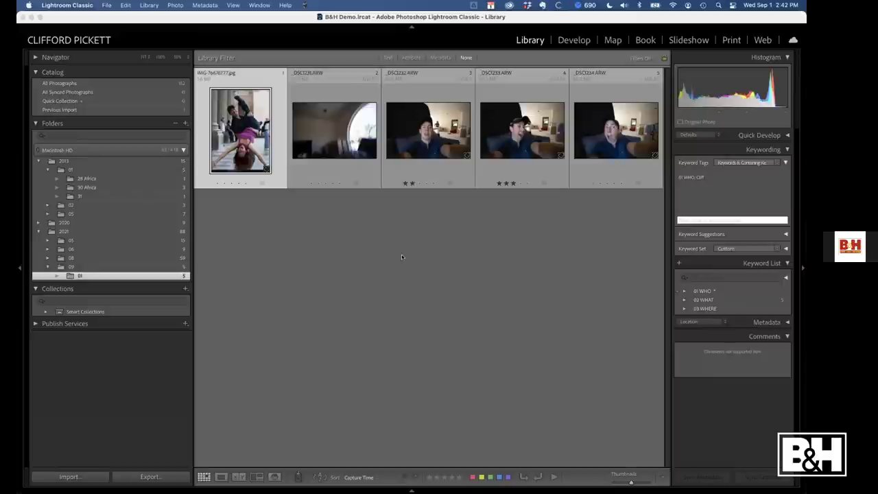
Reveal parent folder ALL PHOTOGRAPHS - B&H DEMO above 2013 and show all its 112 photos
click(65, 160)
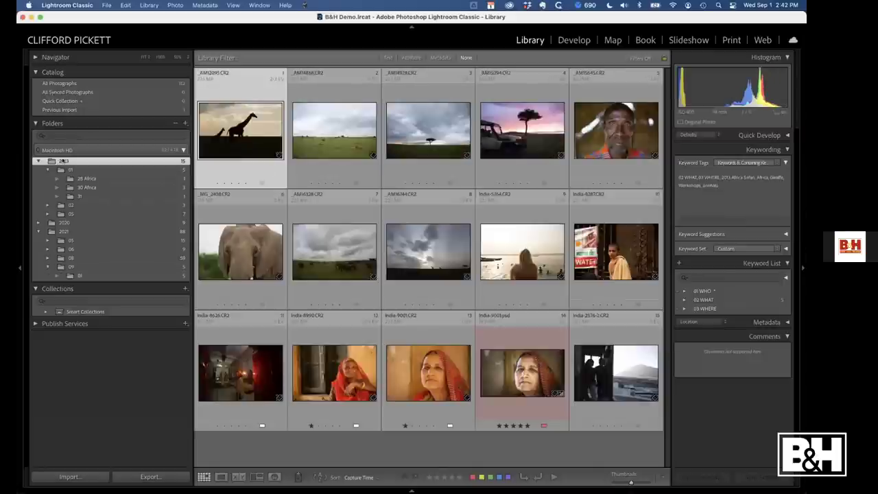
right_click(62, 161)
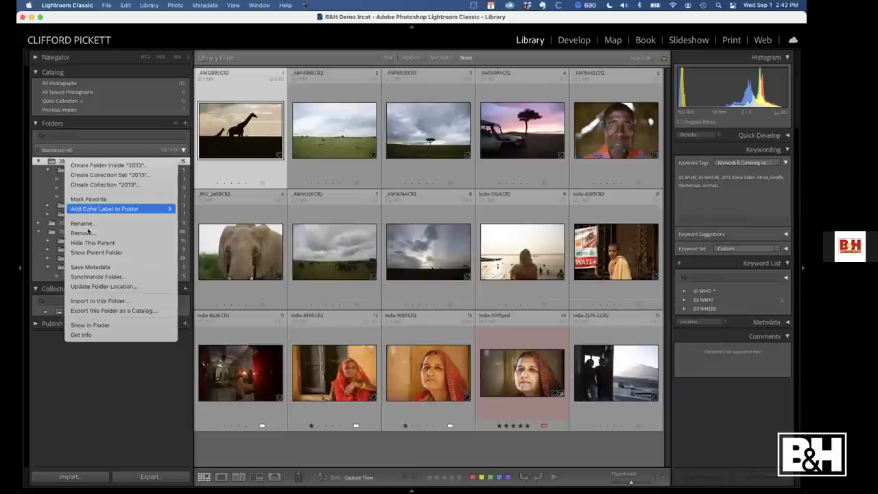
click(89, 252)
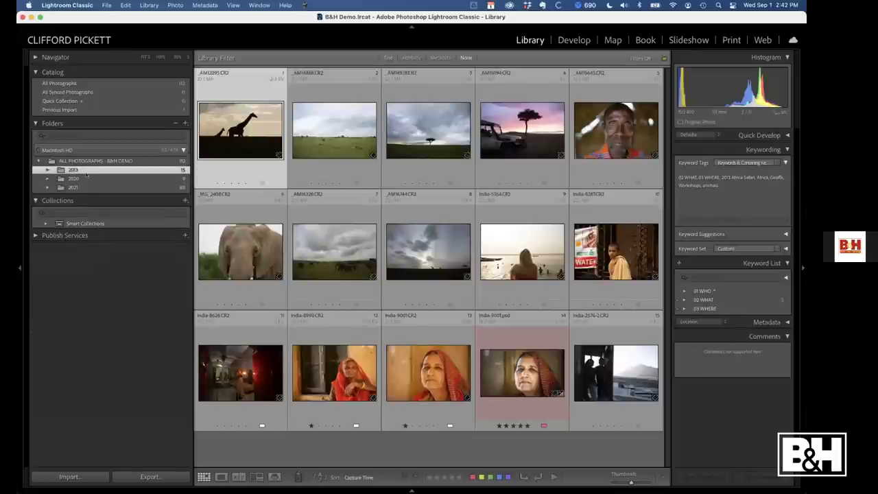
click(90, 161)
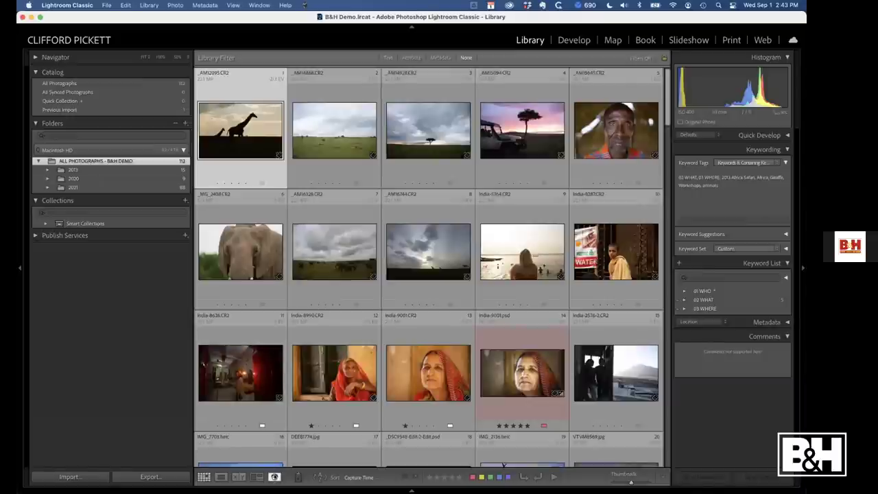
Switch to People view and start finding faces across the entire catalog
click(275, 476)
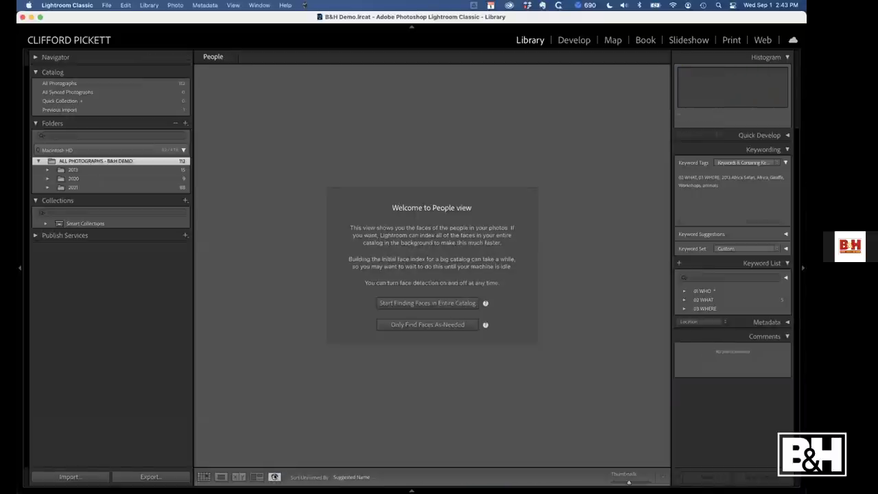
click(450, 307)
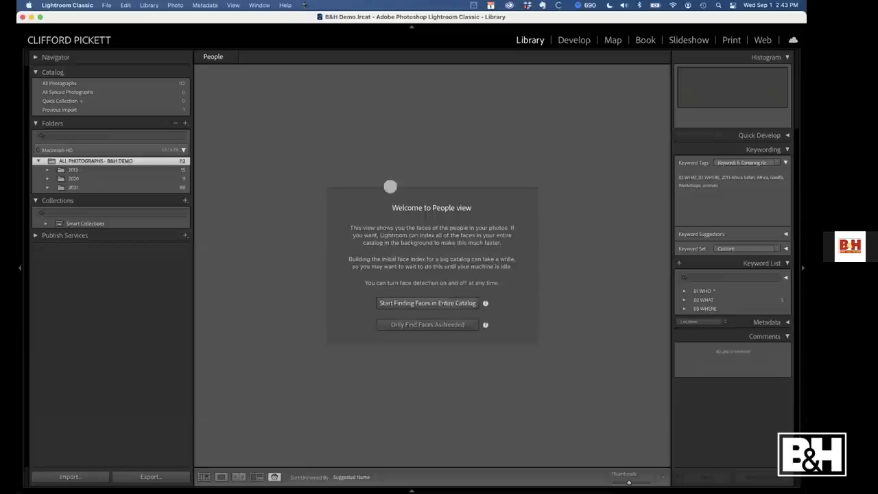
click(52, 34)
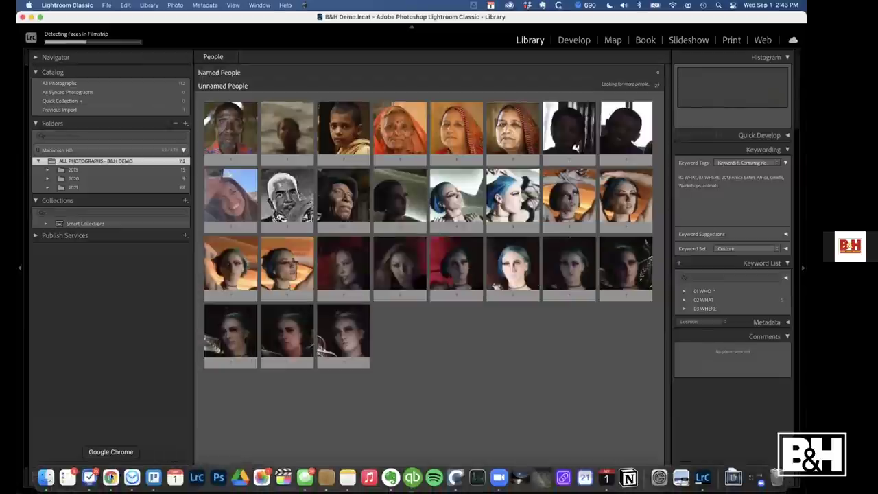
Open tineye.com in a new Chrome tab, then go back to the mind map tab and Lightroom
click(111, 478)
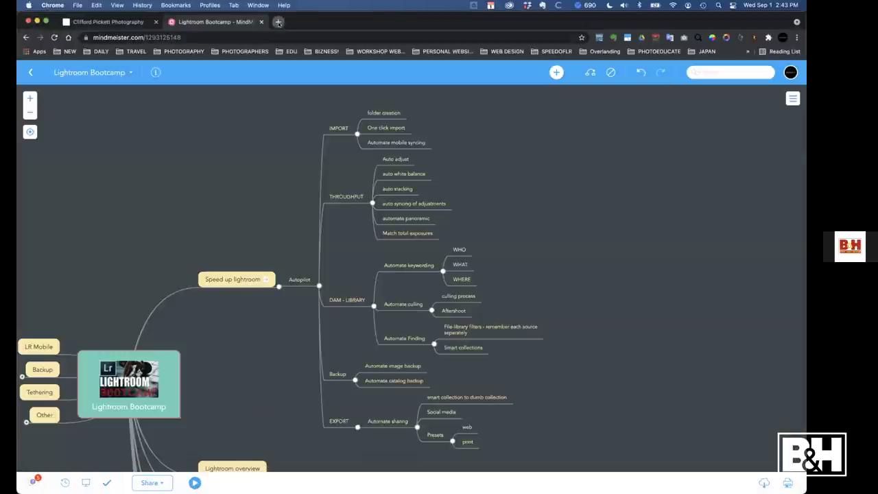
click(278, 21)
text(tineye.com)
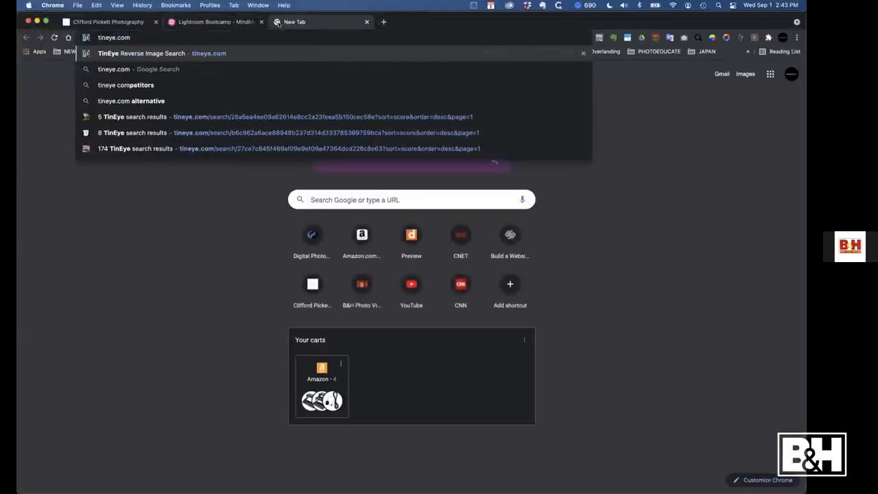
key(Return)
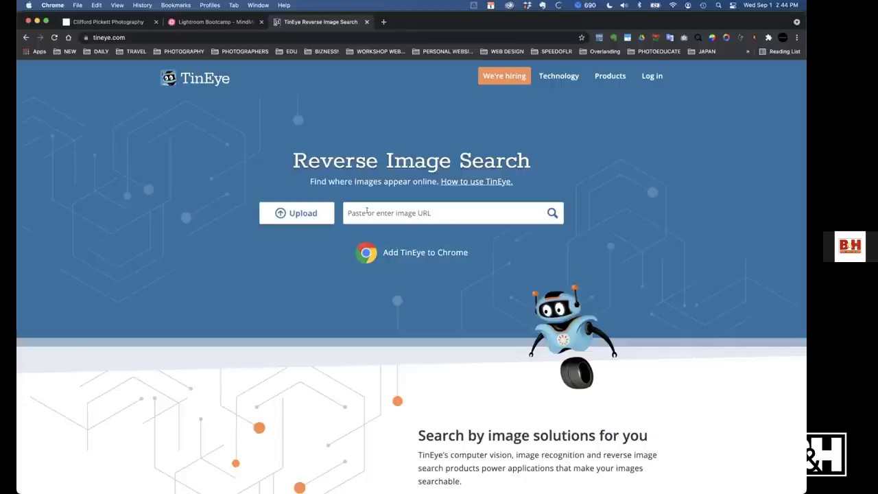
click(224, 21)
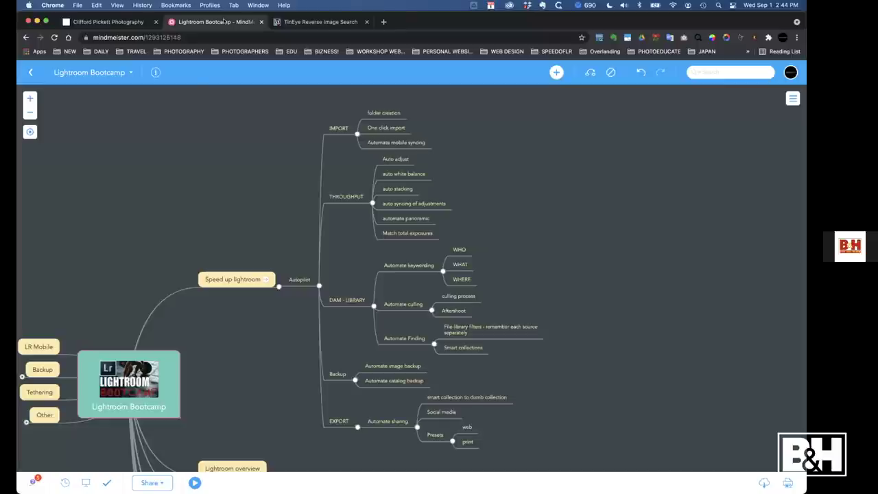
key(super+Tab)
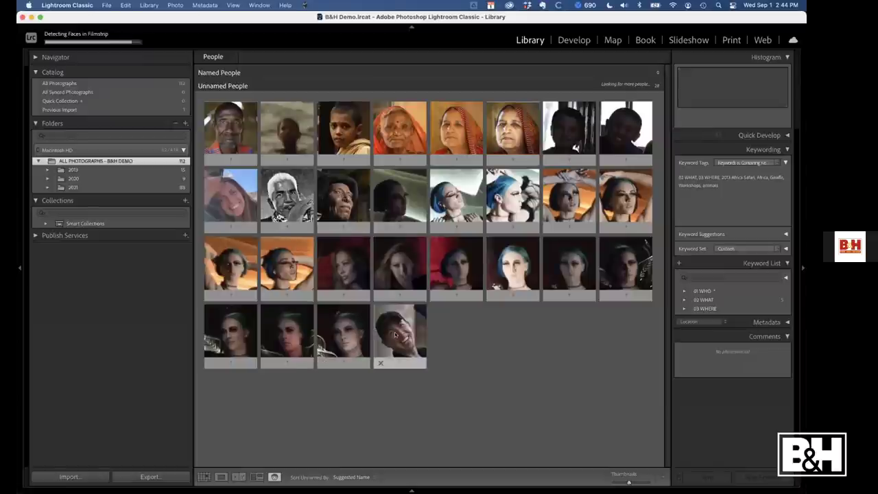
Label the newest detected face with the presenter's name
click(395, 336)
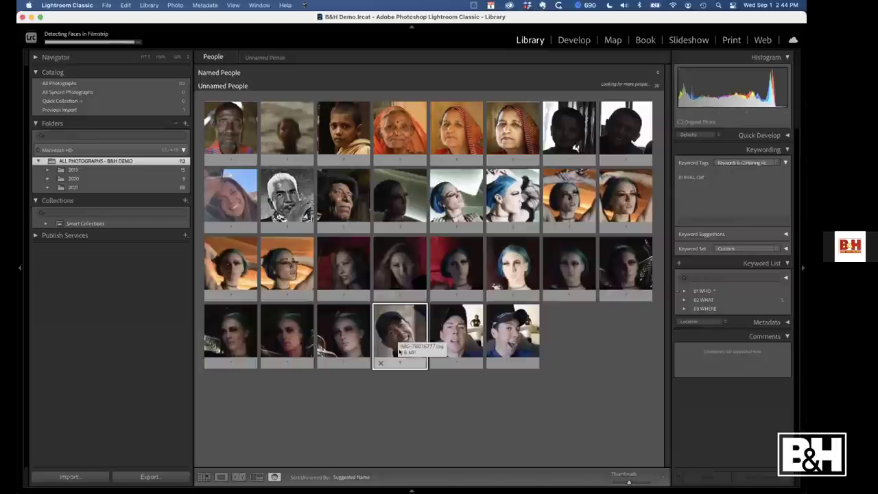
click(400, 361)
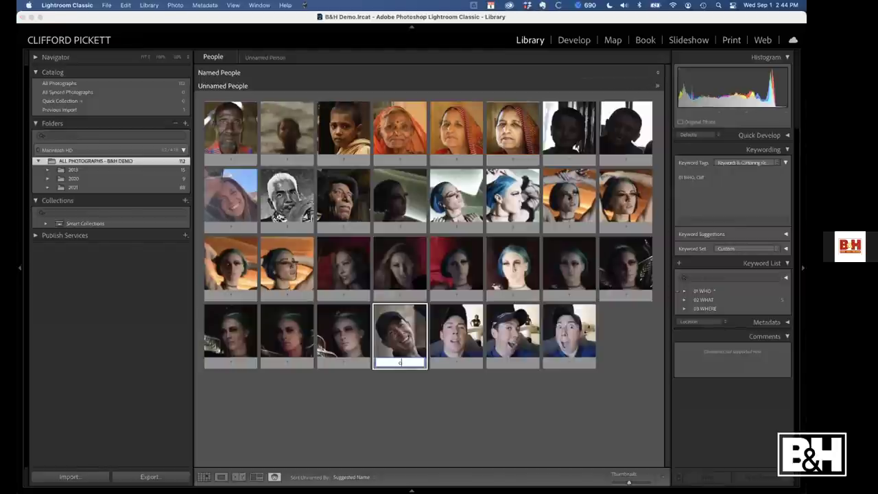
text(cliff)
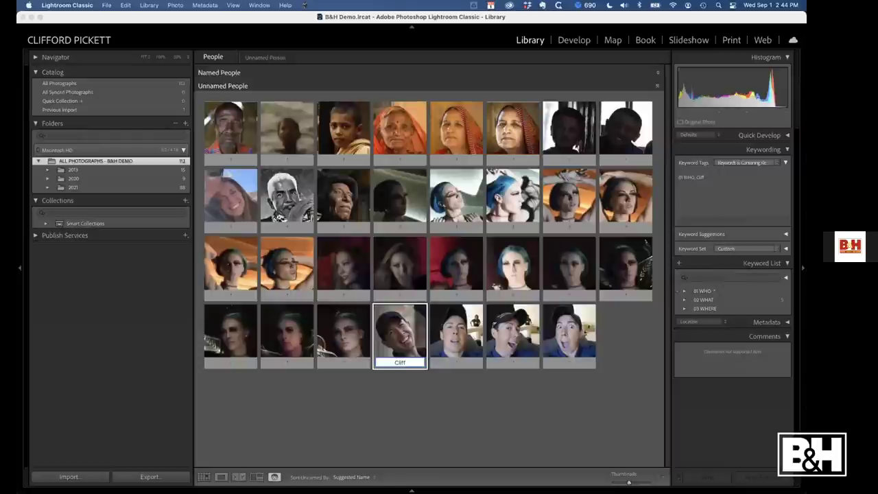
key(Return)
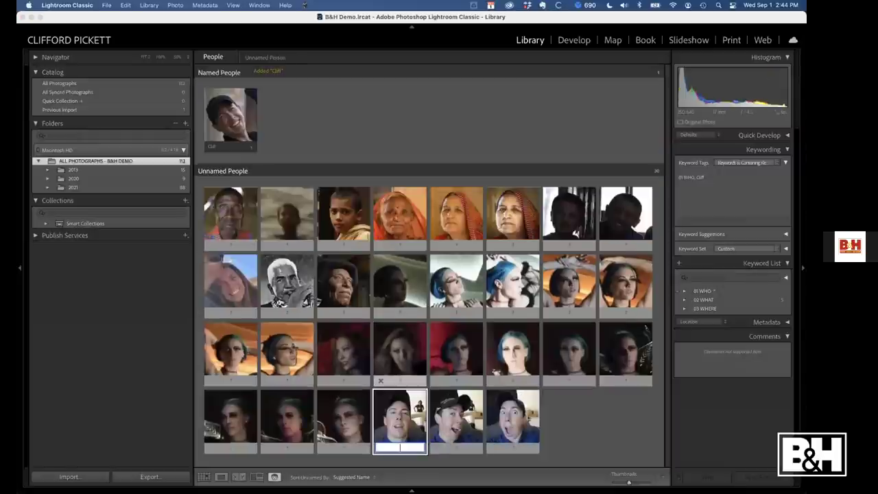
Confirm the presenter's matching similar faces, then return to the People overview
double_click(237, 121)
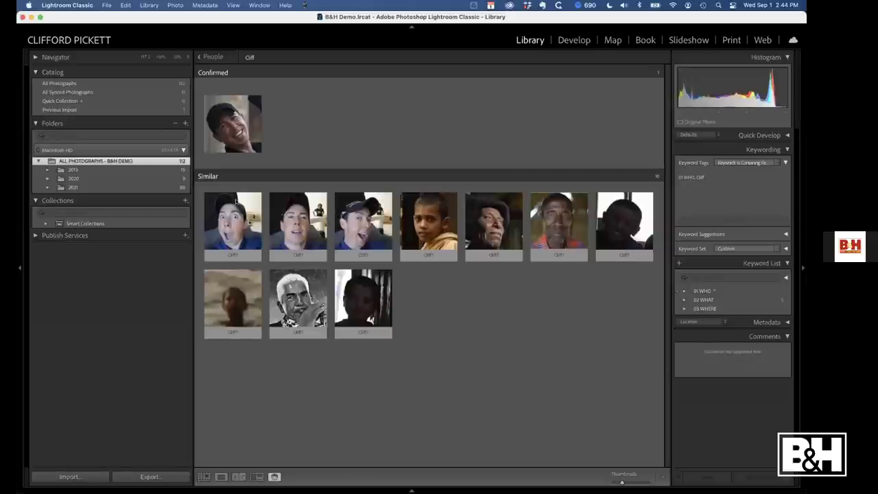
click(237, 209)
shift+click(387, 222)
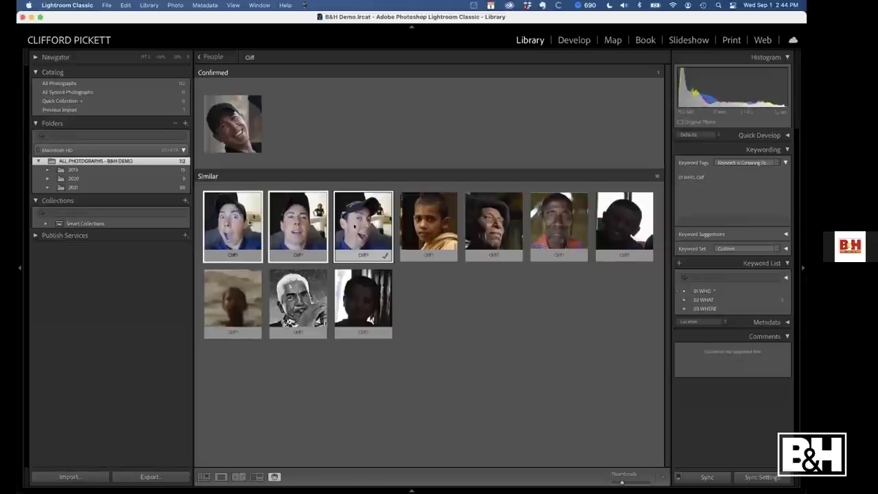
click(383, 254)
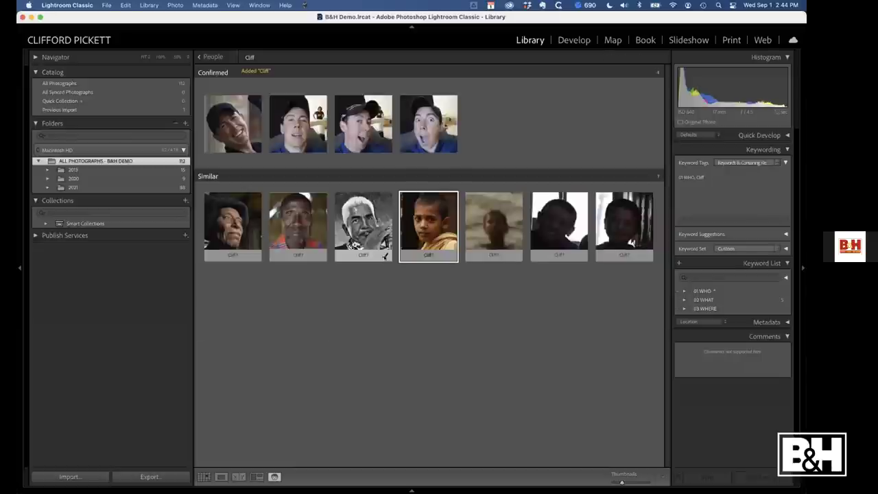
click(209, 57)
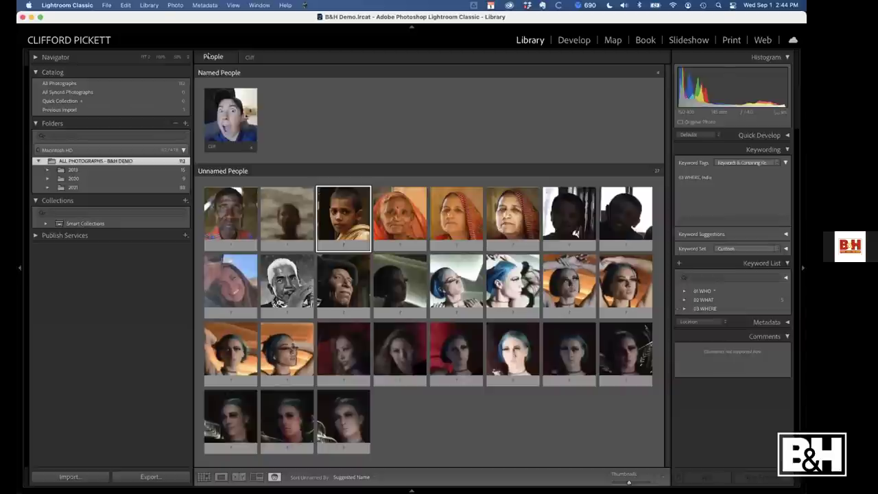
double_click(287, 215)
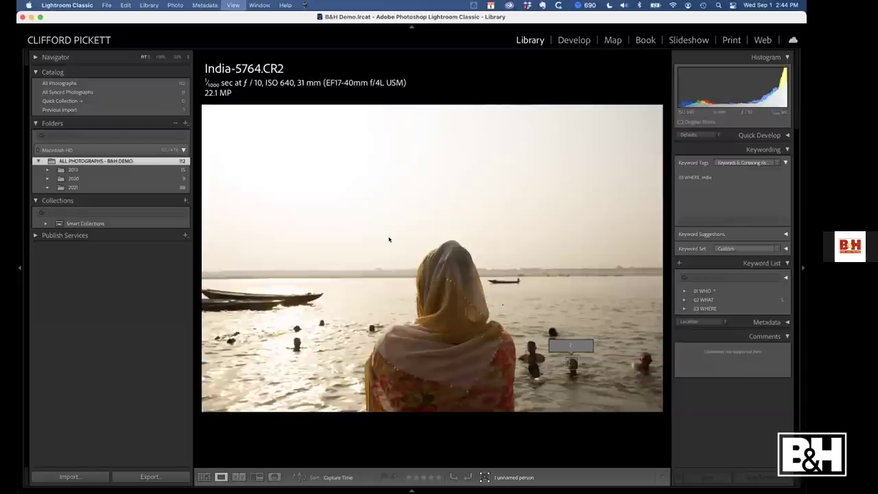
key(o)
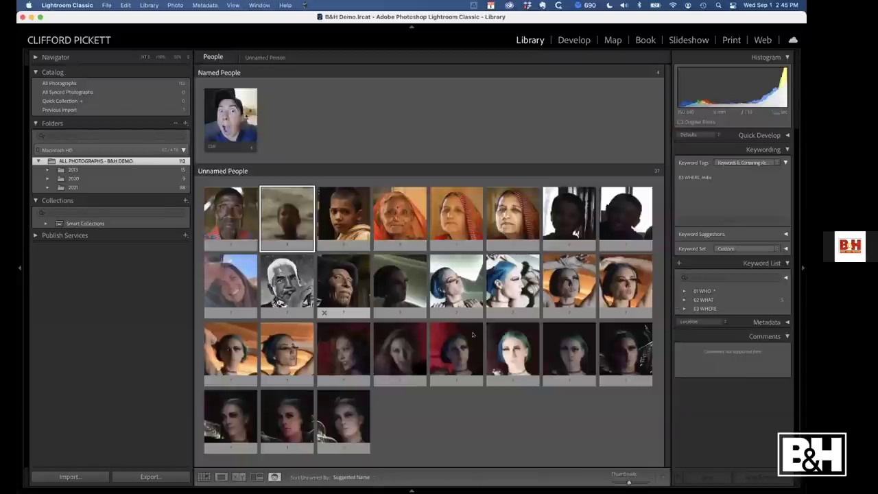
double_click(514, 348)
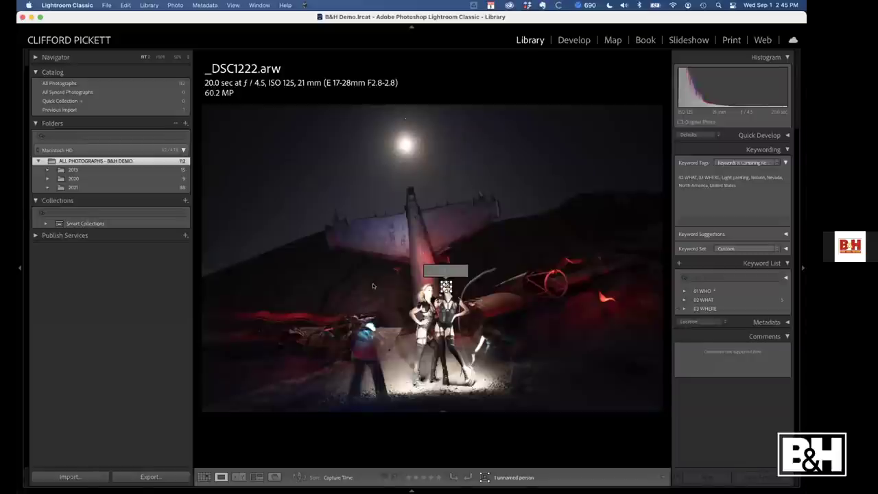
key(g)
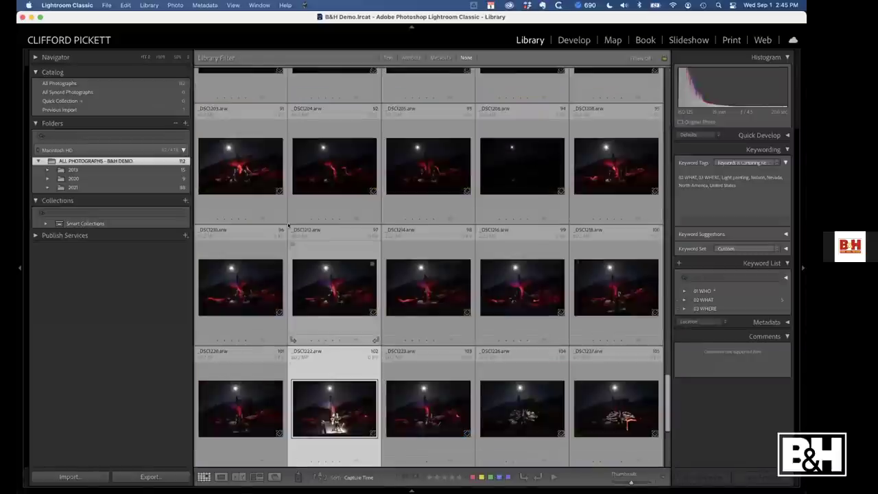
key(o)
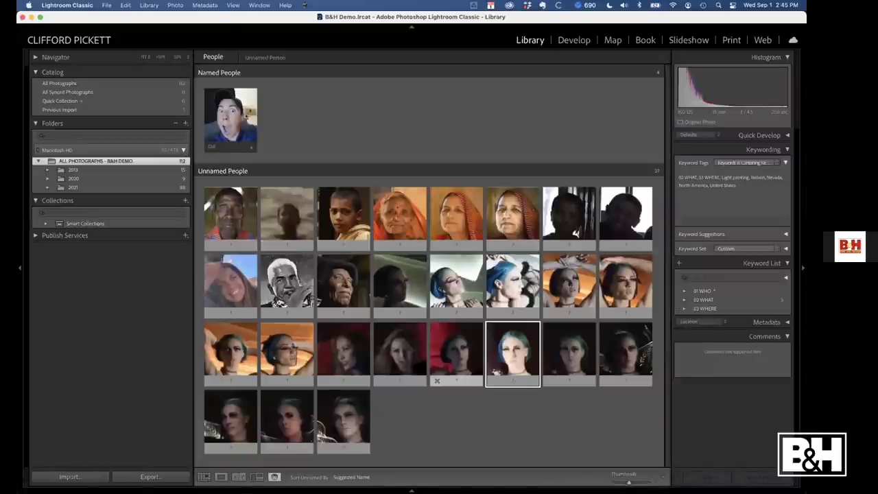
Name the blue-haired model's face 'Model 1' and review her confirmed faces
click(512, 380)
text(M)
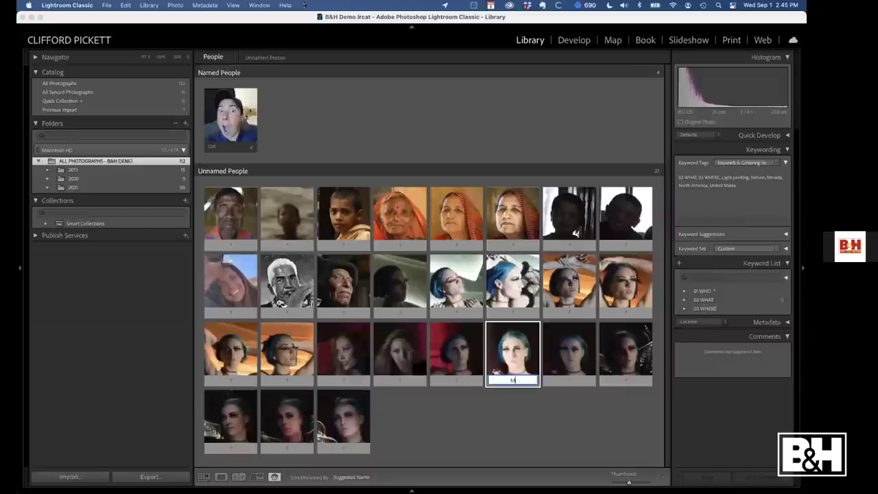
text(odel 1)
key(Return)
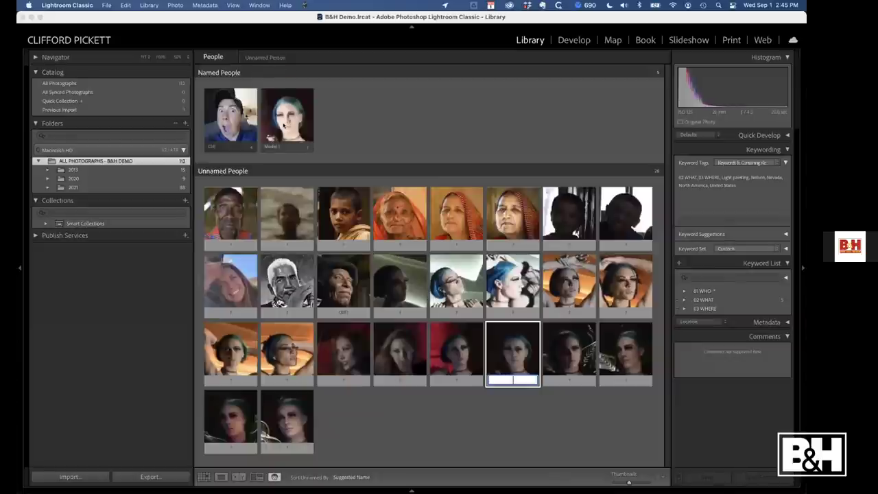
double_click(283, 125)
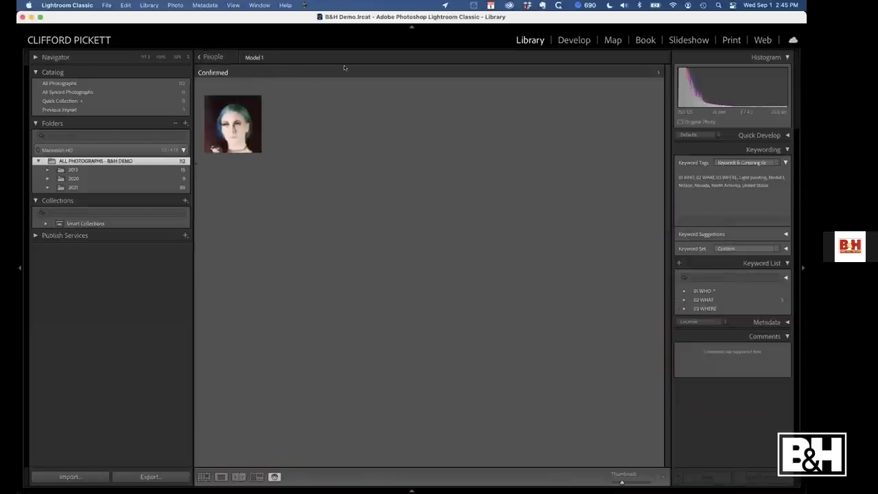
click(207, 57)
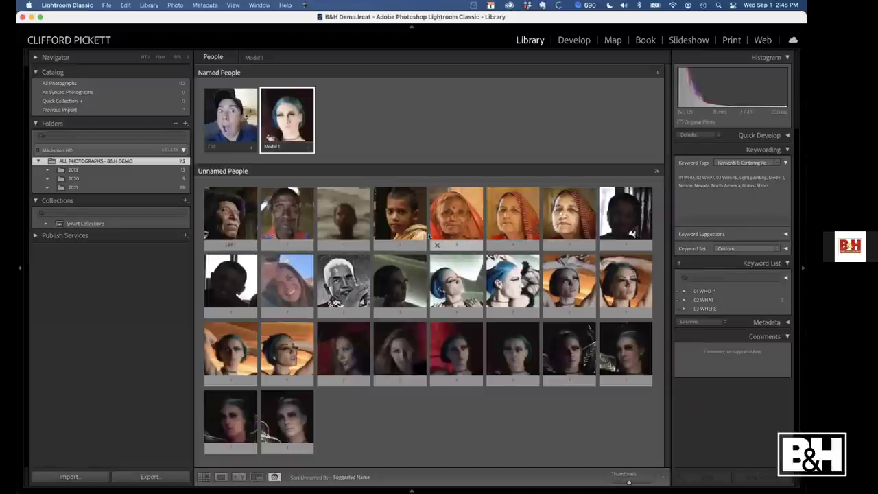
Leave People view for the Grid and show only the 2021 folder's photos
click(705, 291)
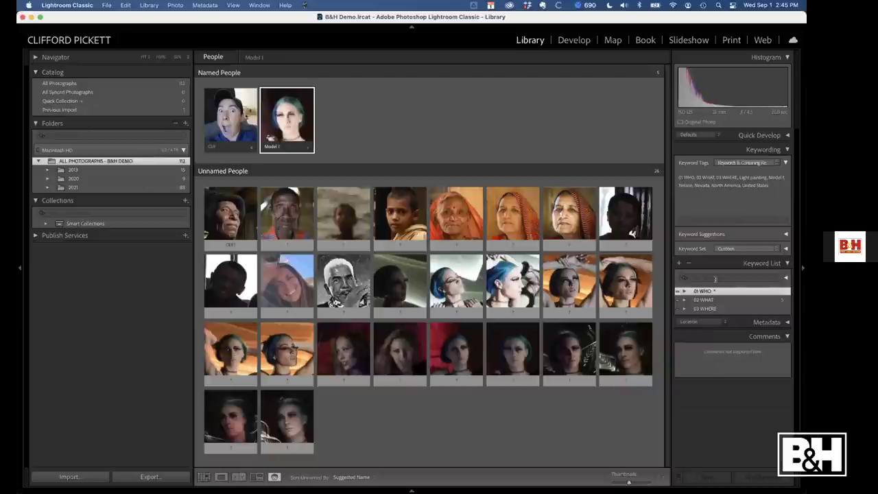
click(700, 309)
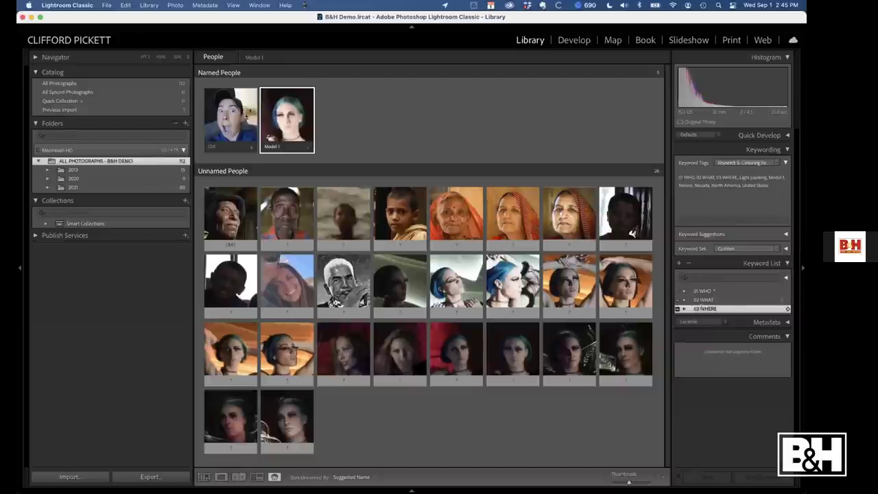
key(g)
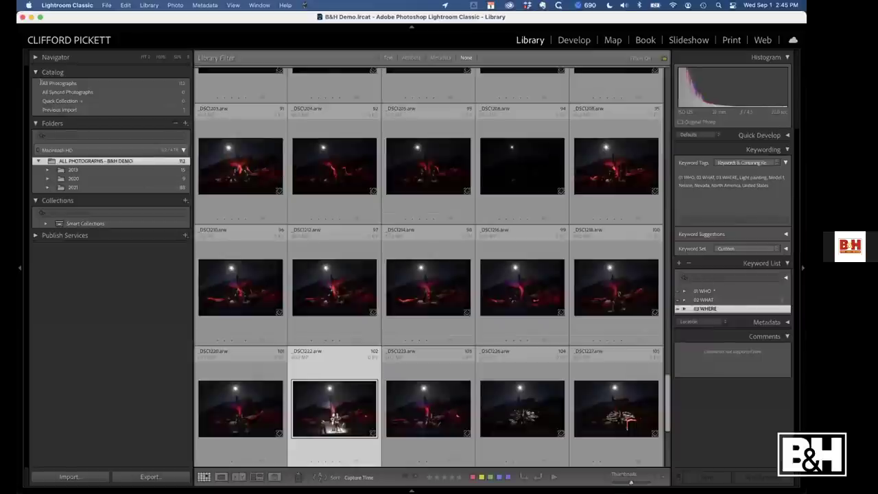
scroll(280, 169, down, 5)
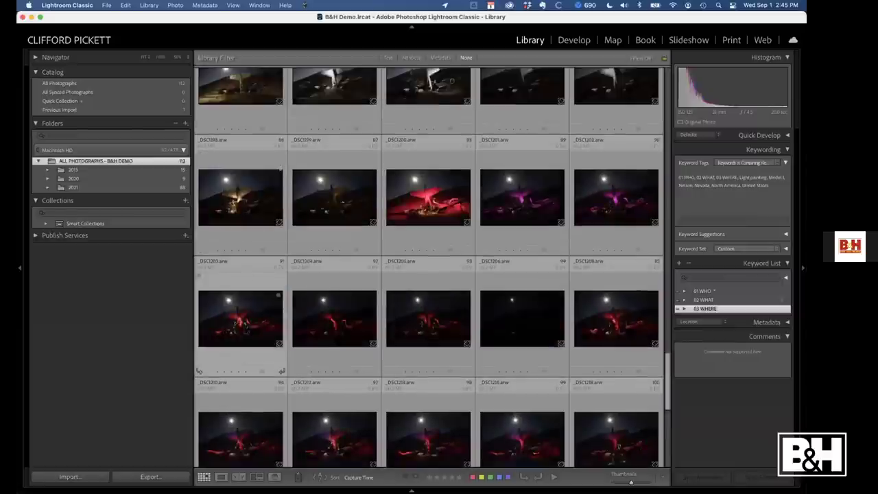
scroll(280, 167, up, 20)
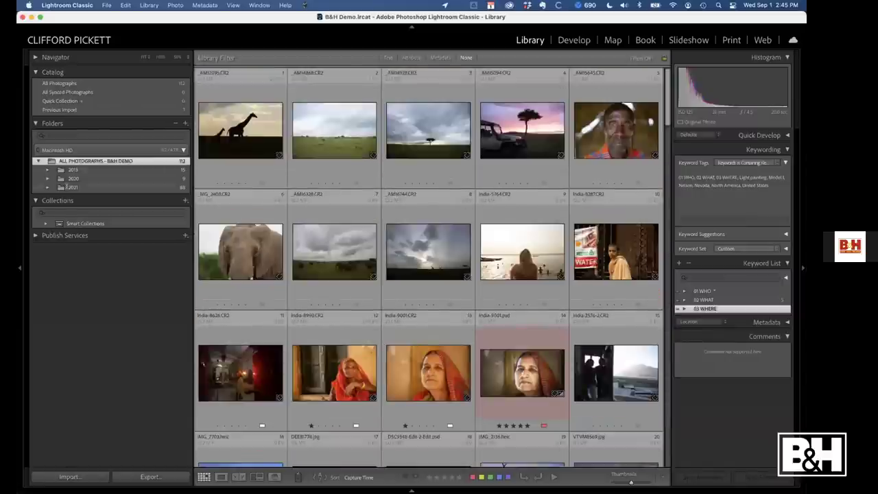
click(68, 186)
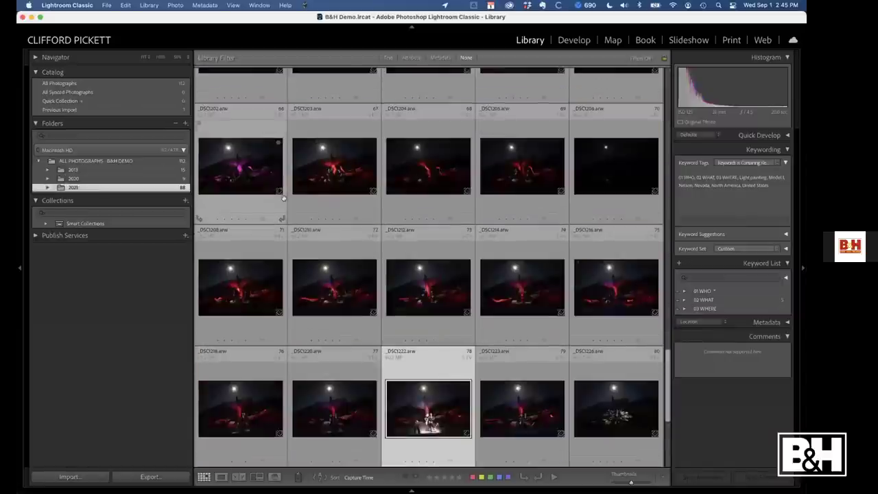
Browse the 2021 folder, inspecting IMG_2275-2.jpg and IMG_2509.heic in Loupe view
scroll(346, 190, up, 5)
key(Home)
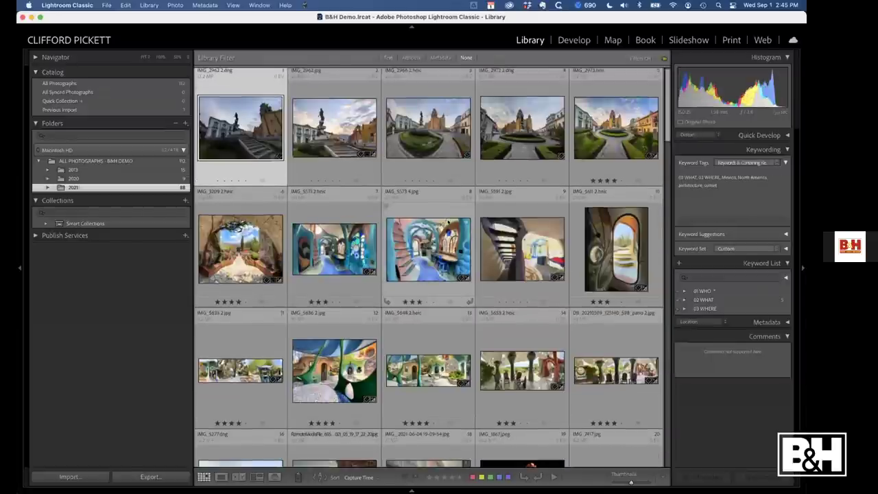
scroll(448, 222, down, 1)
scroll(363, 243, down, 4)
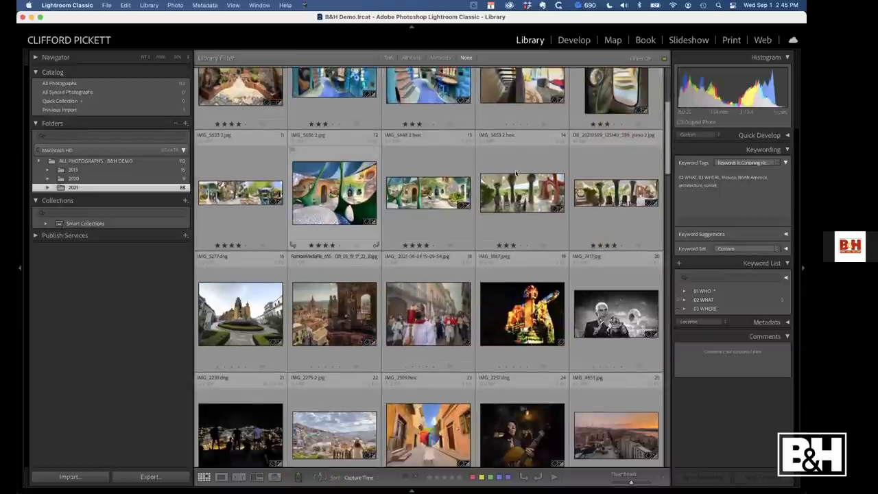
scroll(465, 248, up, 4)
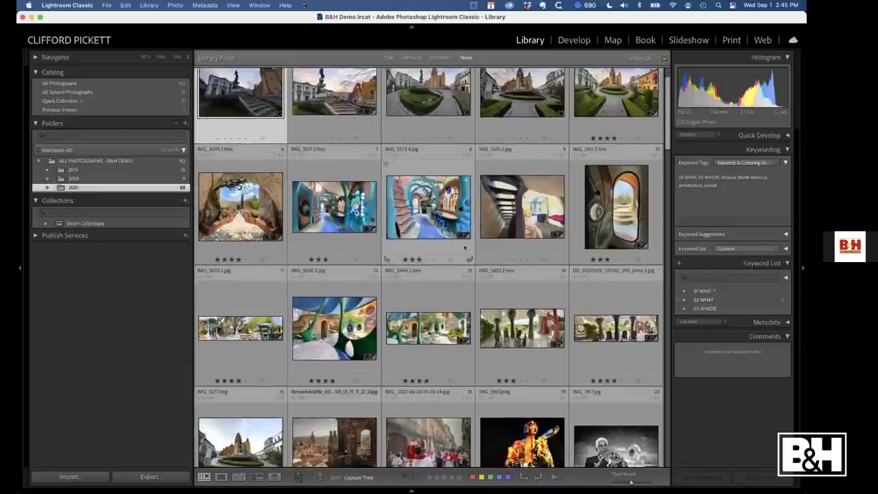
scroll(439, 265, down, 2)
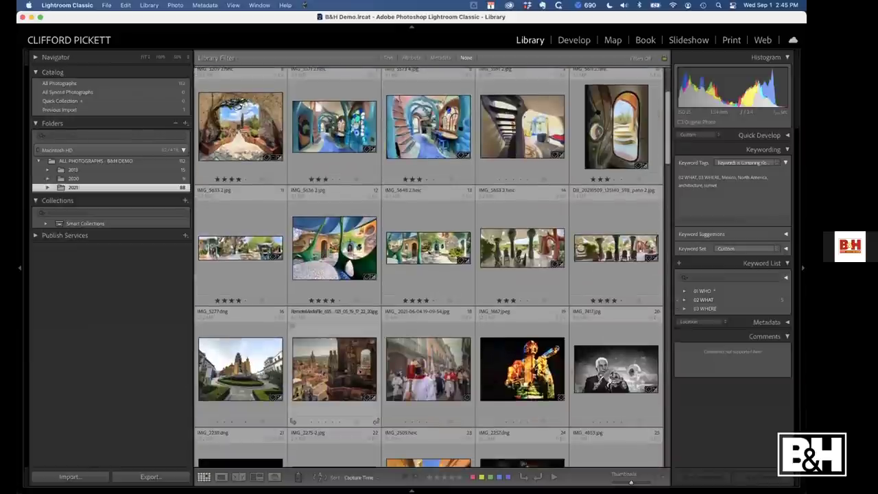
scroll(439, 358, down, 3)
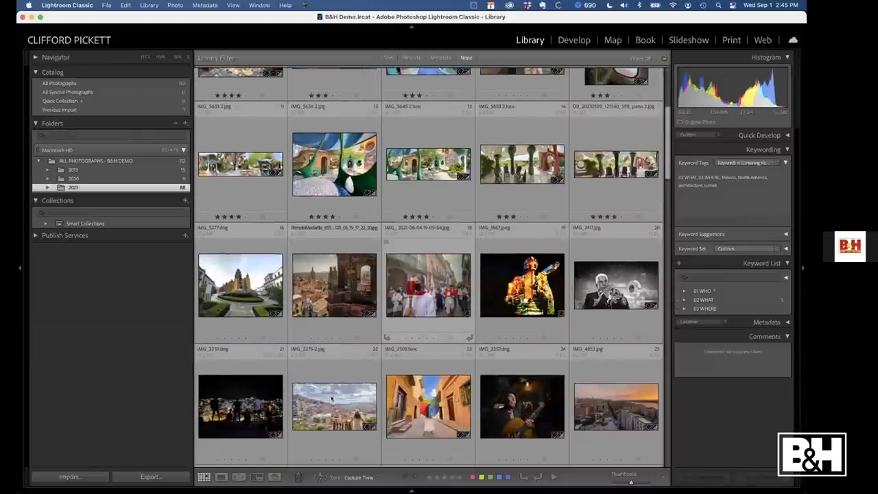
double_click(332, 398)
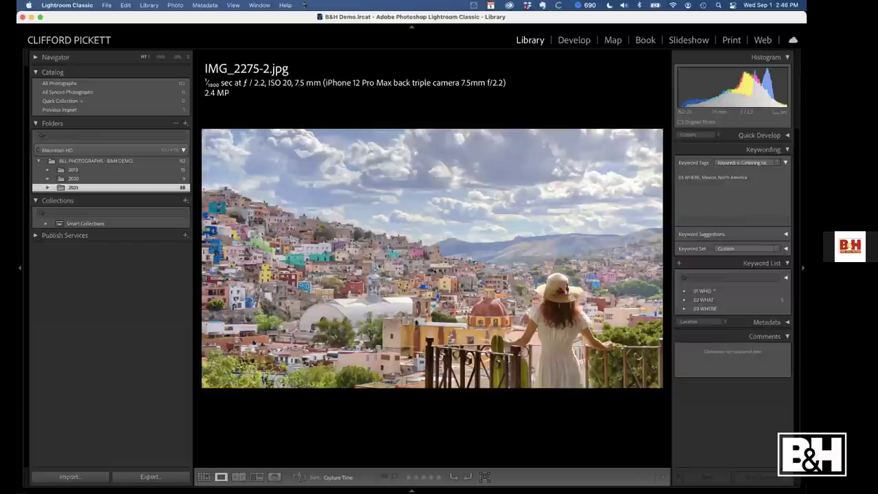
key(g)
scroll(427, 330, down, 2)
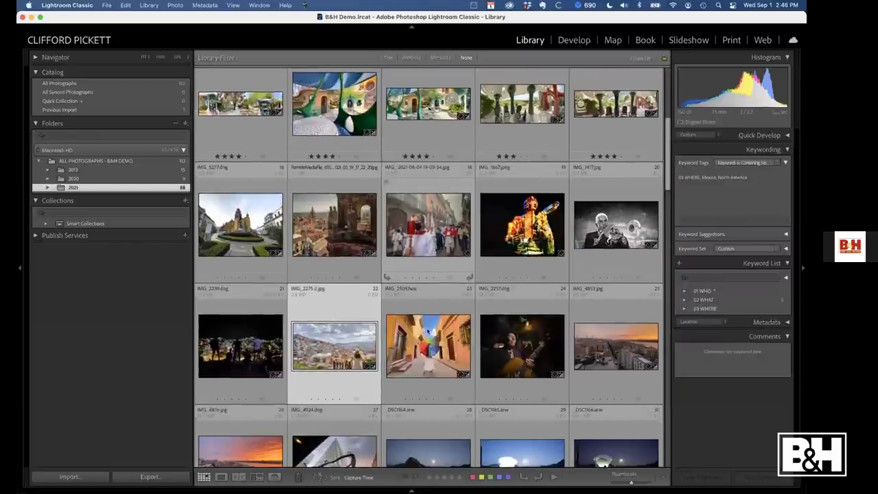
double_click(428, 331)
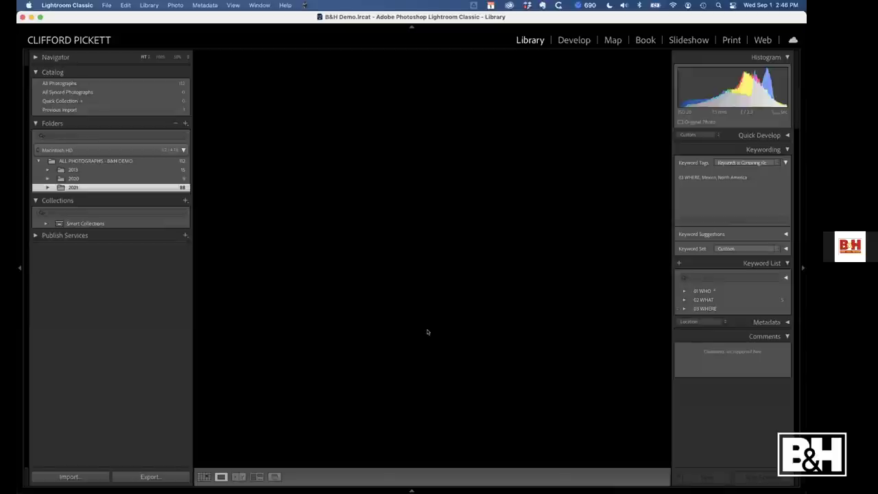
key(g)
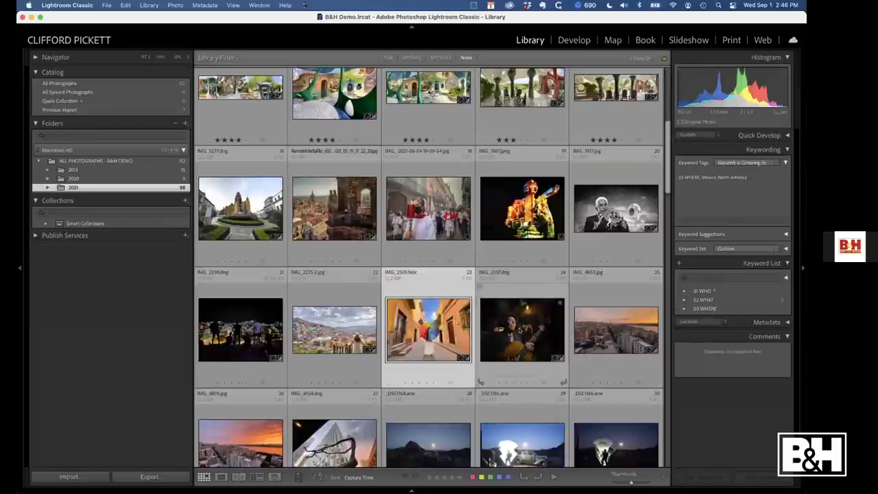
Jump back to the first photo and select every photo in the folder
click(522, 330)
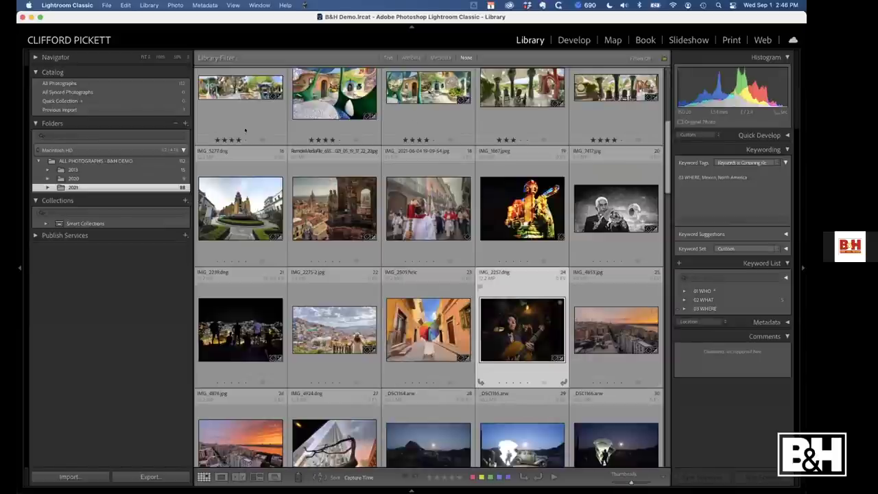
key(Home)
key(super+a)
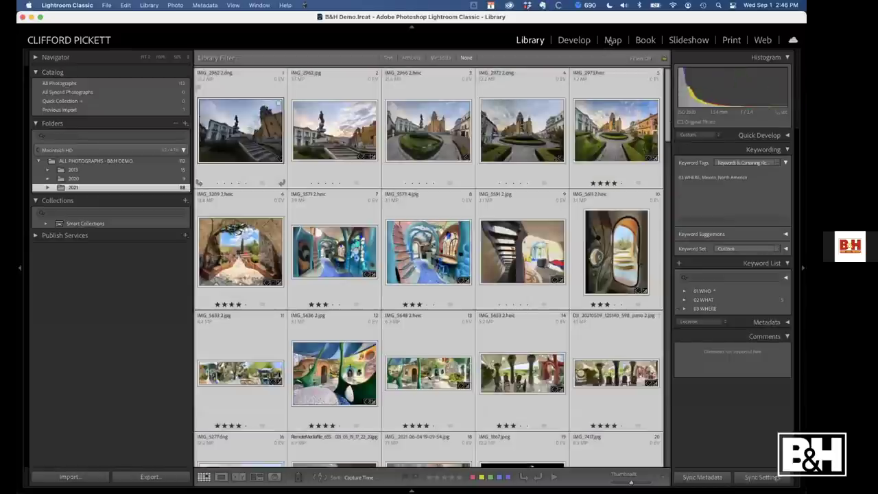
Pin the 24 selected photos to Guanajuato, Mexico using the Map module search
click(612, 40)
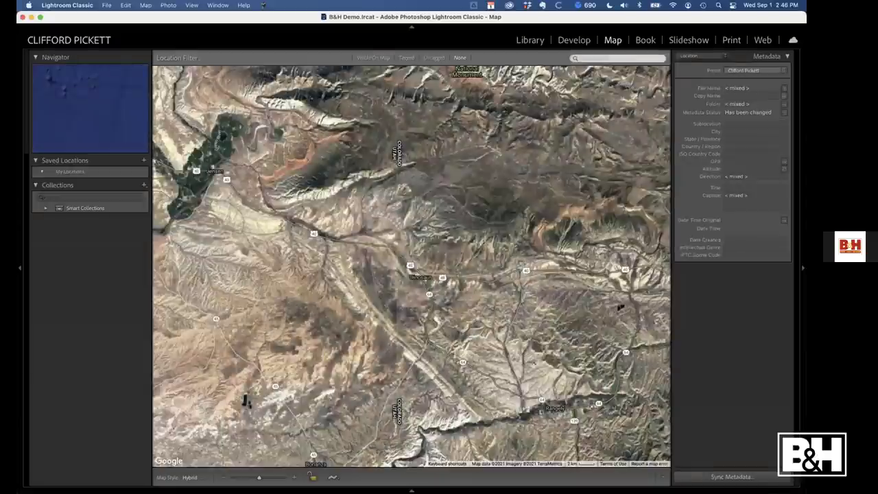
text(guana)
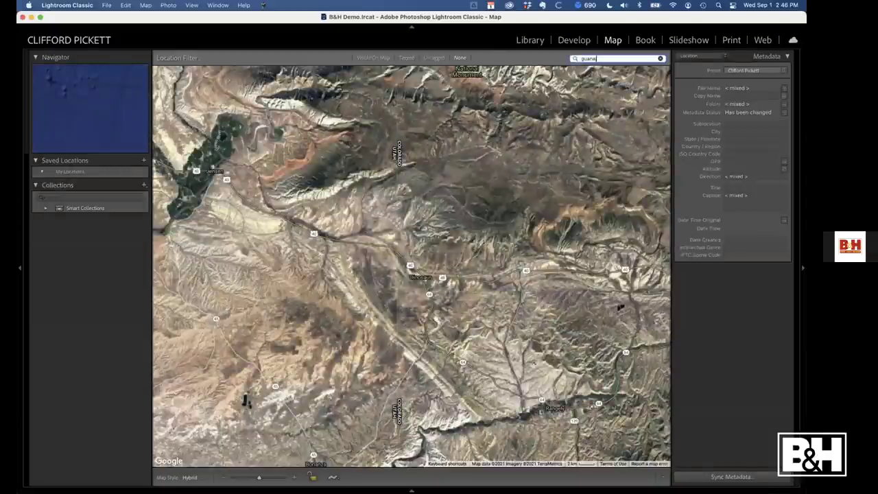
text(juato)
key(Return)
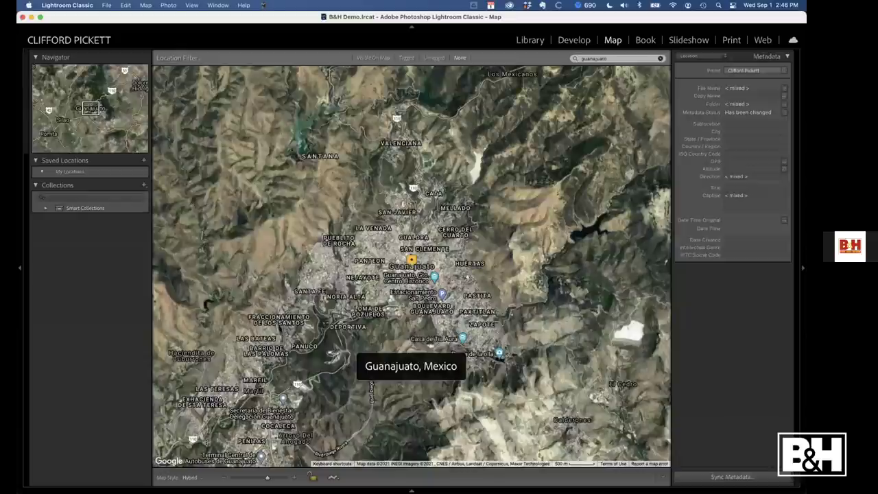
mouse_move(185, 488)
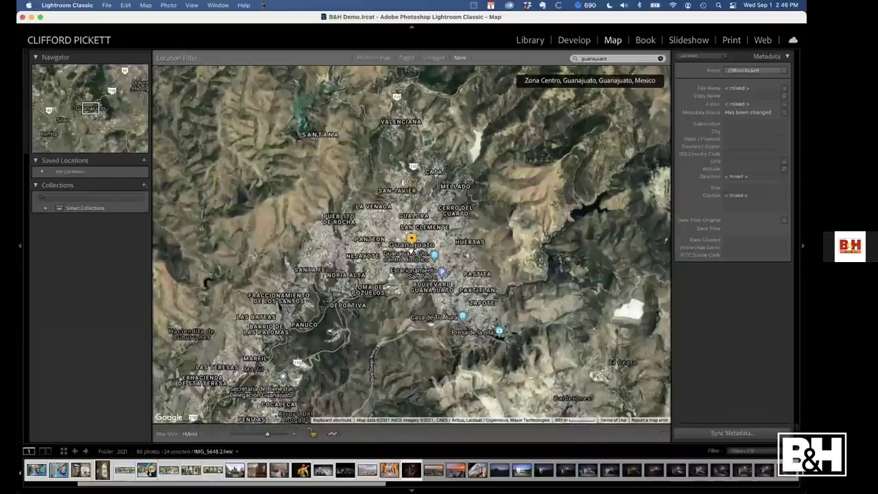
drag(412, 248, 411, 248)
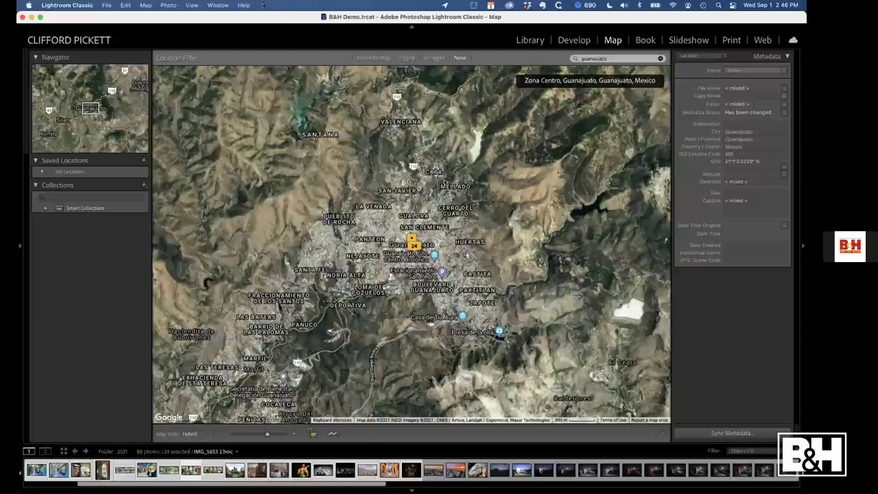
key(g)
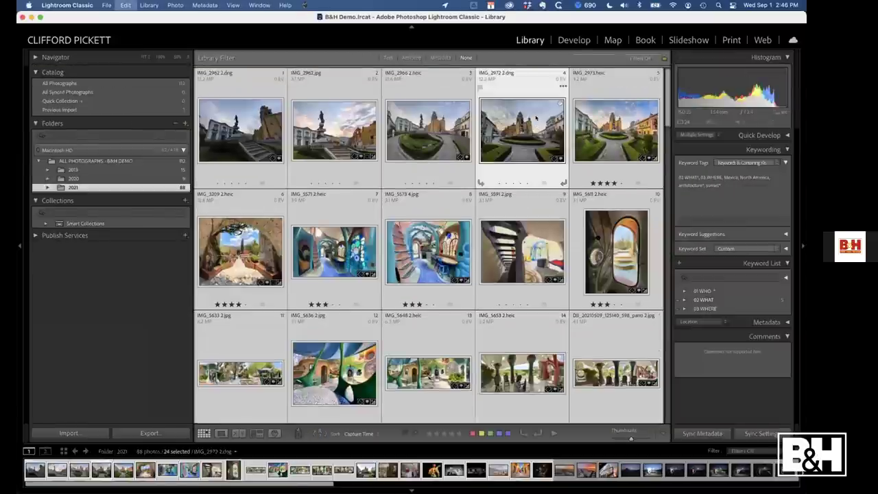
key(super+d)
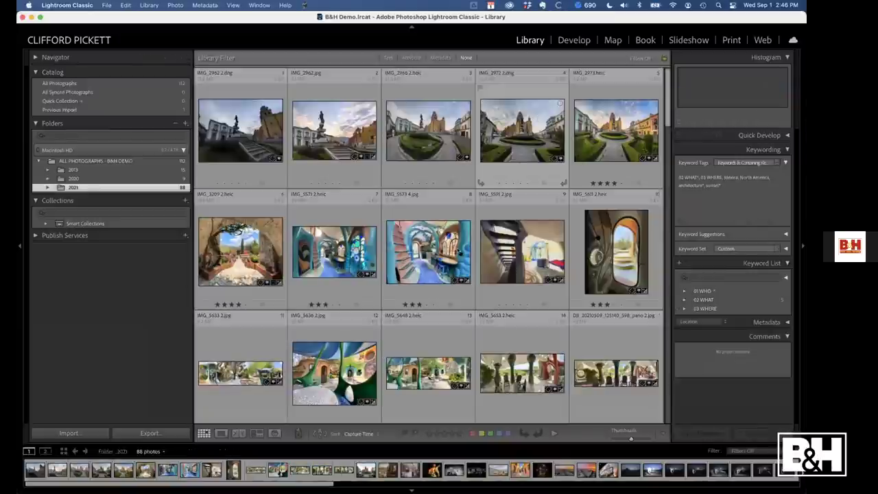
click(460, 285)
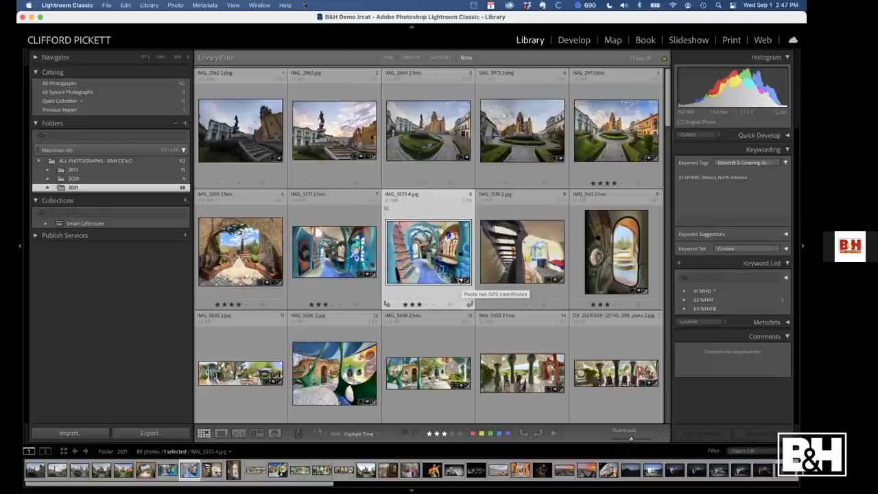
click(239, 113)
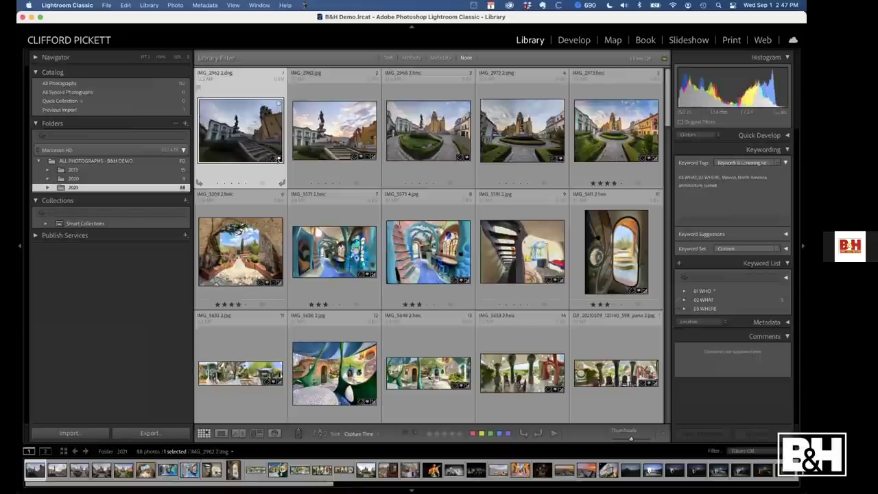
Show the Metadata filter columns, keeping the Camera column, and select photos 1 through 10
click(439, 58)
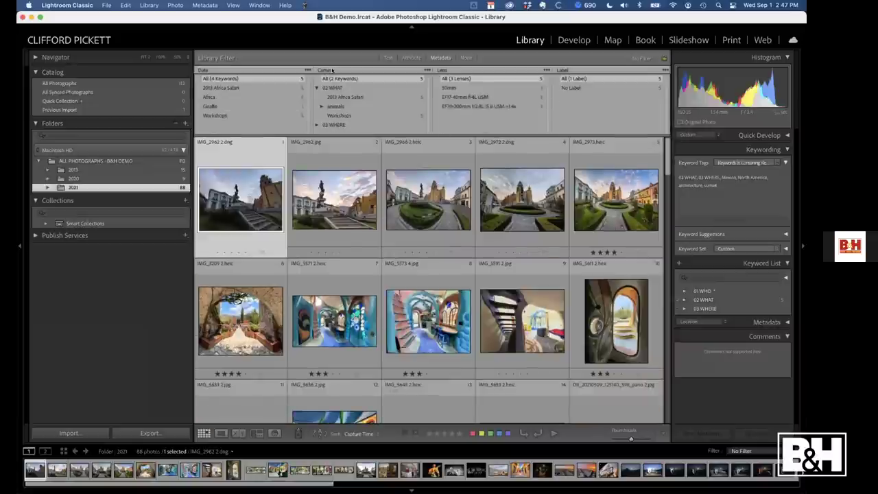
click(342, 70)
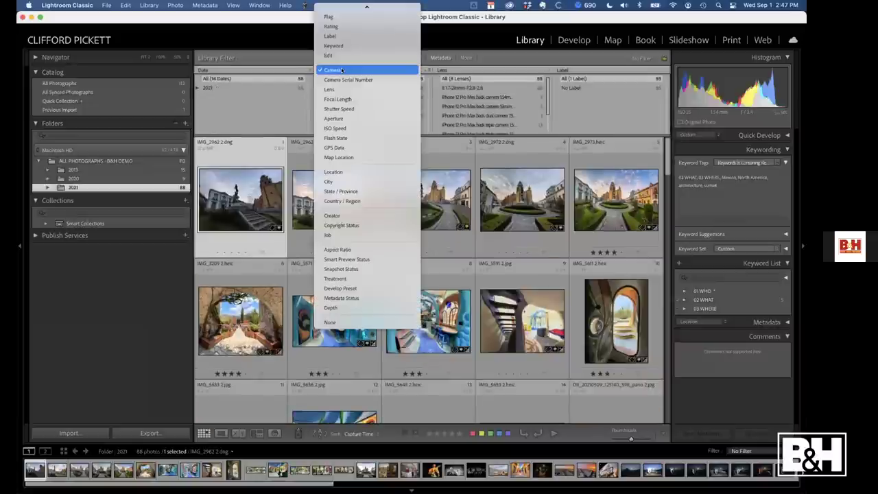
click(342, 71)
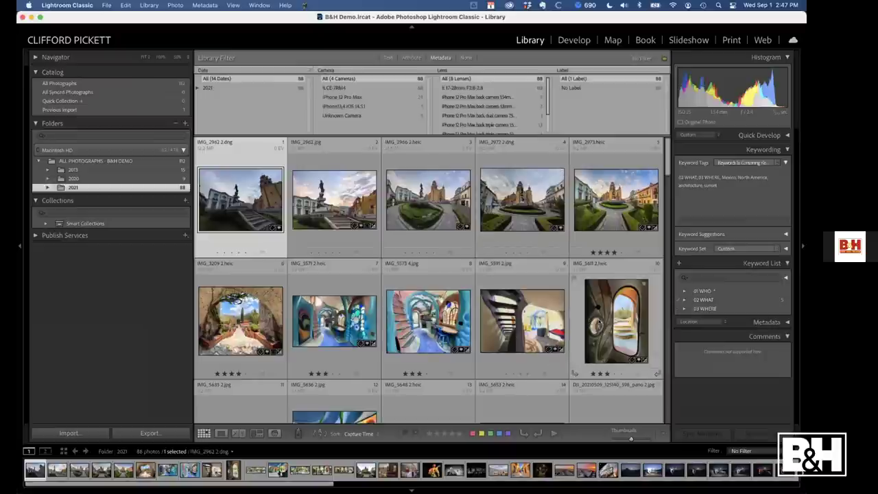
shift+click(617, 319)
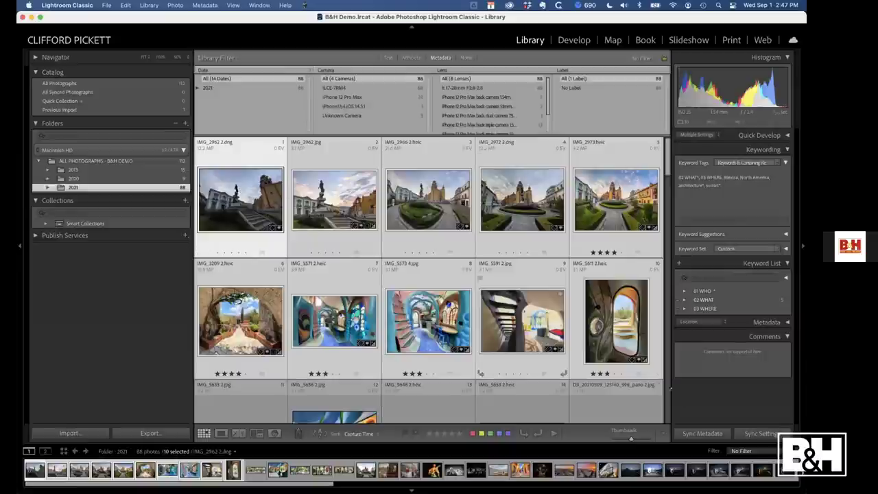
Sync only the GPS coordinates to photos 1–10, then show the ALL PHOTOGRAPHS - B&H DEMO folder
click(701, 433)
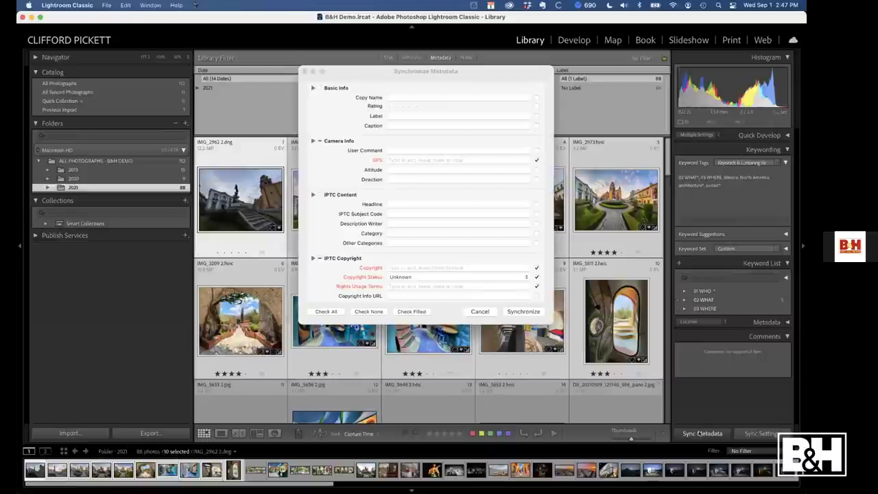
click(370, 311)
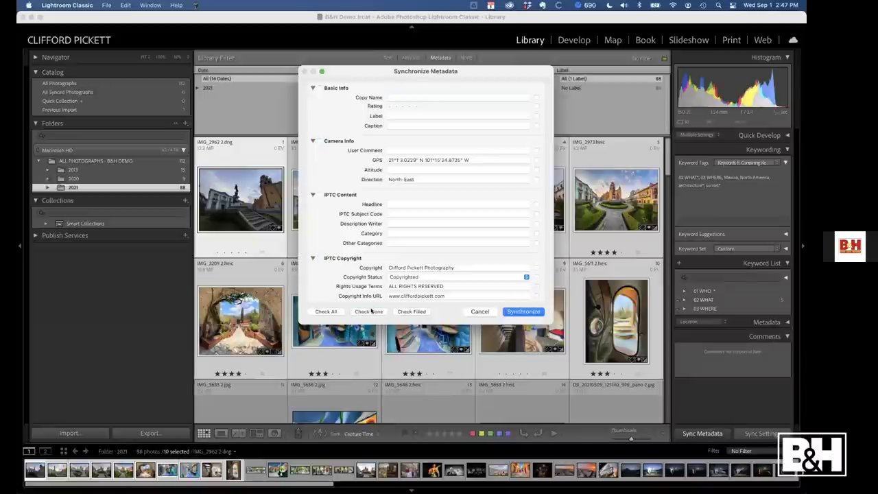
click(537, 160)
click(524, 312)
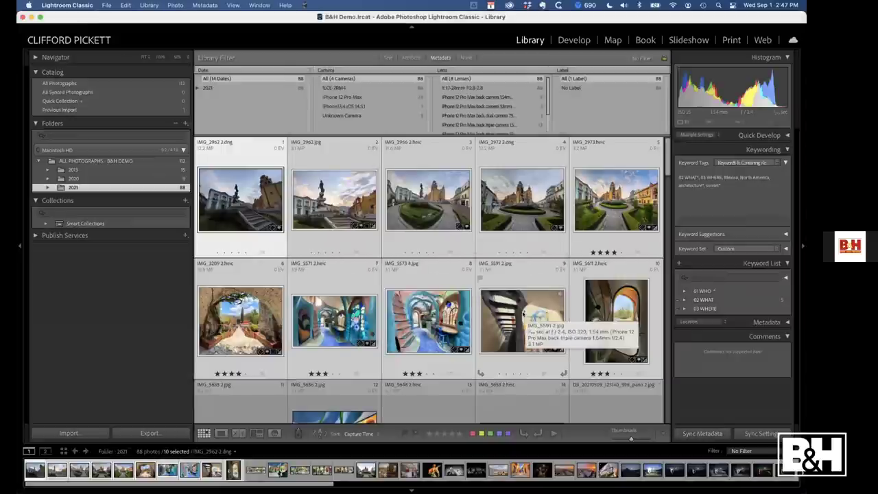
click(114, 160)
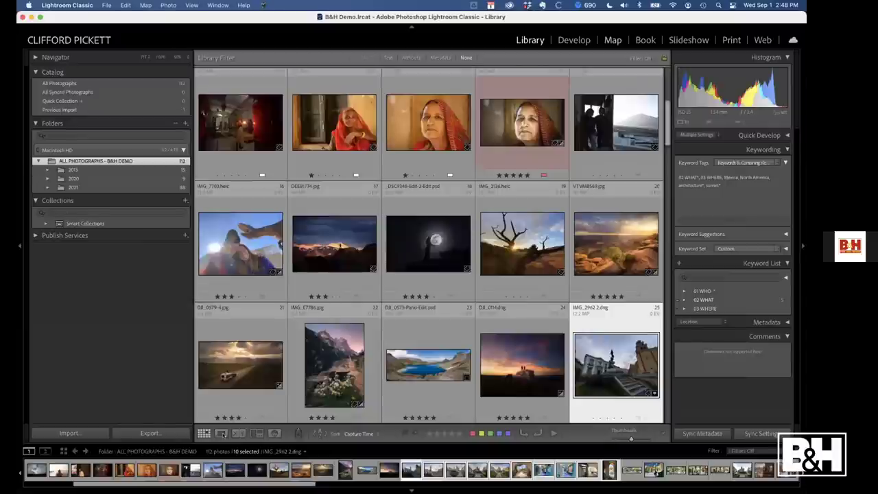
Open the Map module and zoom out from Guanajuato to all of Mexico
key(super+alt+3)
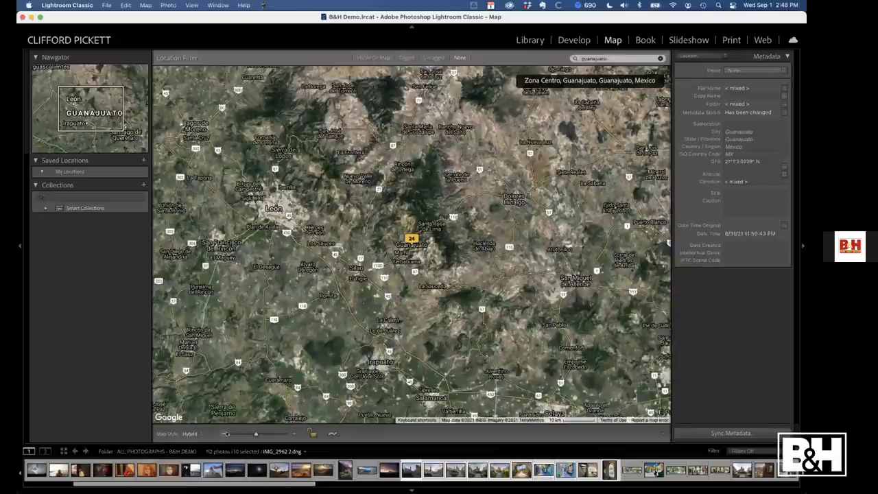
click(223, 434)
click(222, 434)
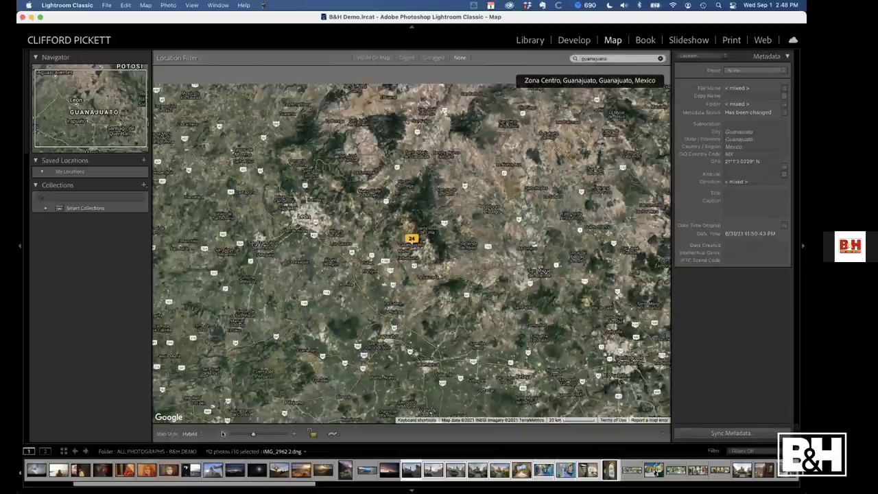
click(223, 434)
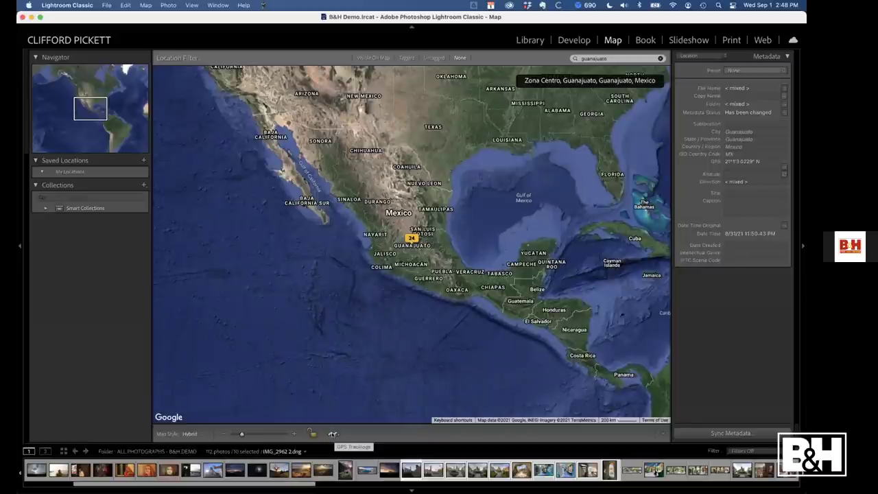
Check the GPS Tracklogs options, then switch to the Lightroom Bootcamp mind map in Chrome
click(333, 434)
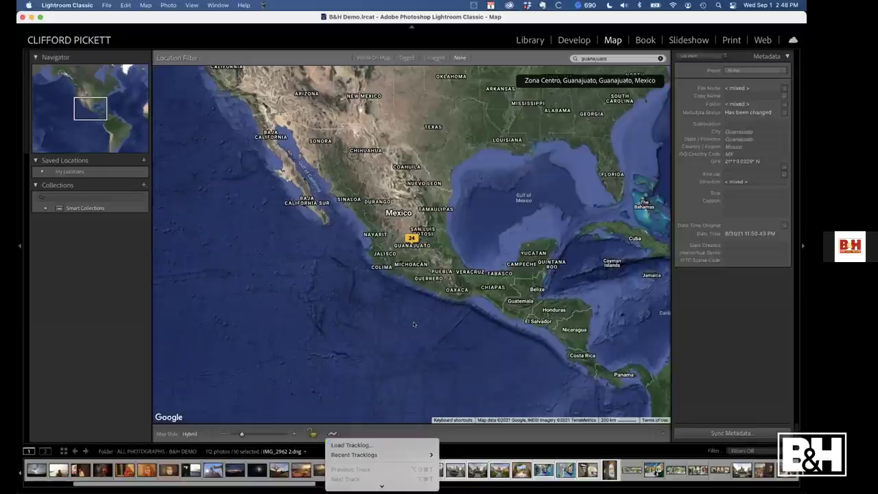
click(409, 299)
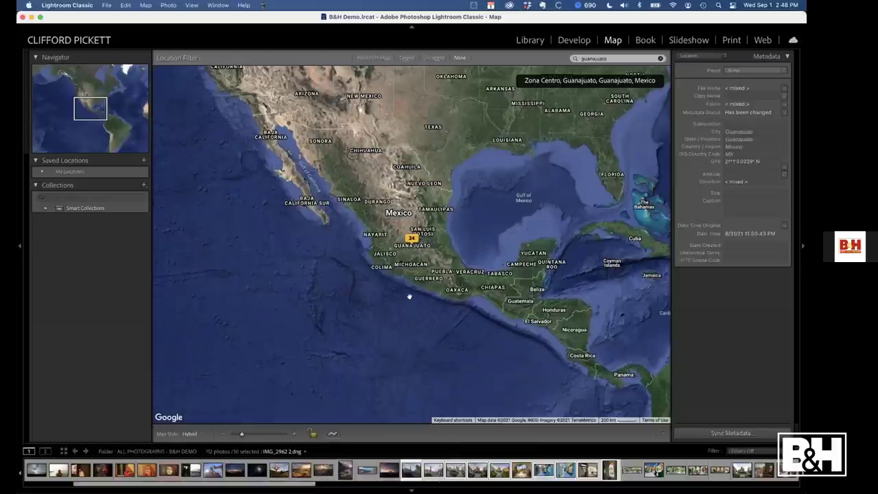
key(super+Tab)
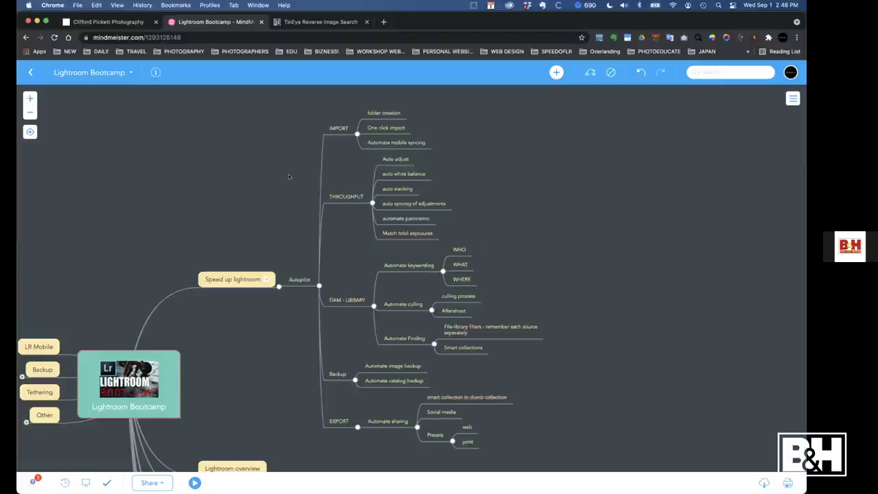
Switch from the MindMeister mind map back to Lightroom Classic's map of Mexico
key(super+Tab)
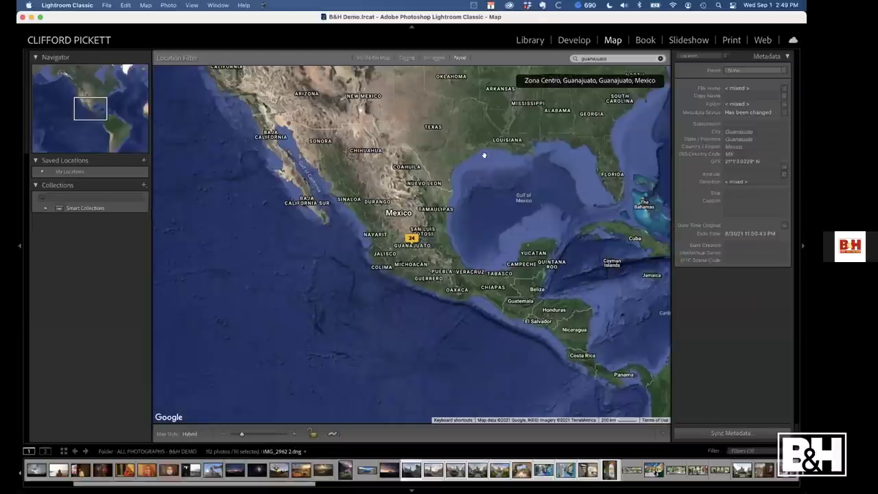
Show the 2021 folder in the Library grid with side panels hidden and select _DSC1164
key(g)
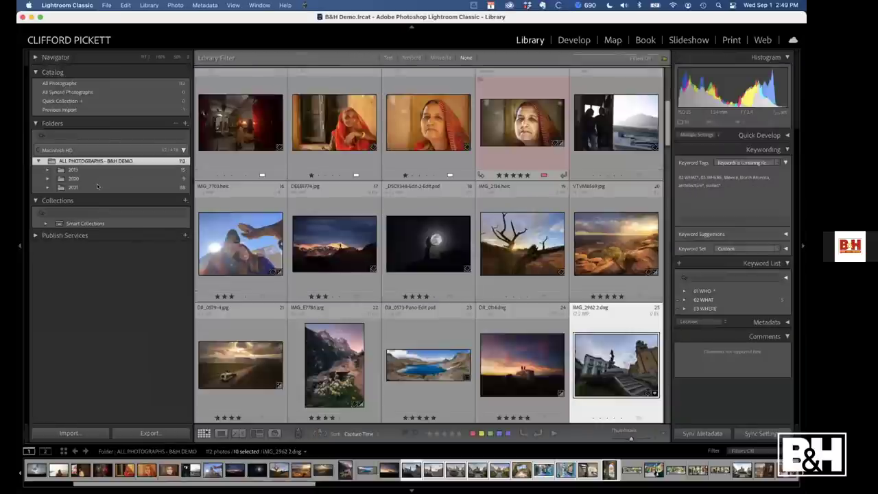
click(98, 187)
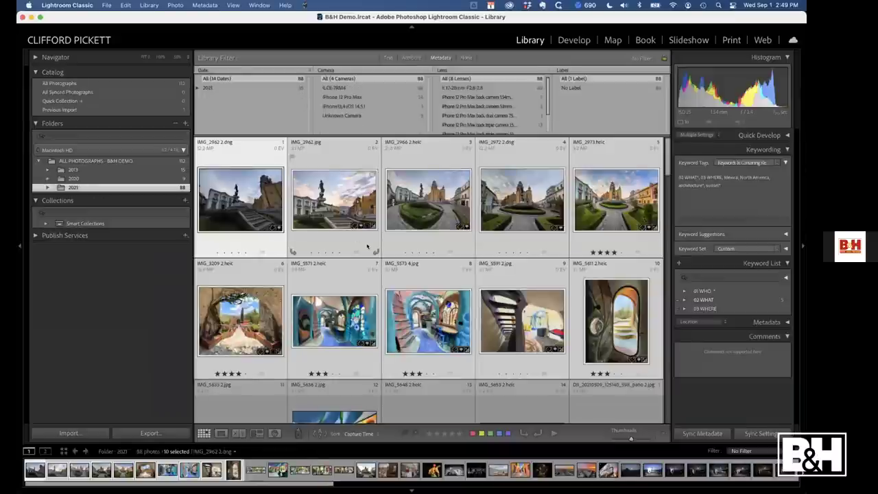
scroll(368, 247, down, 10)
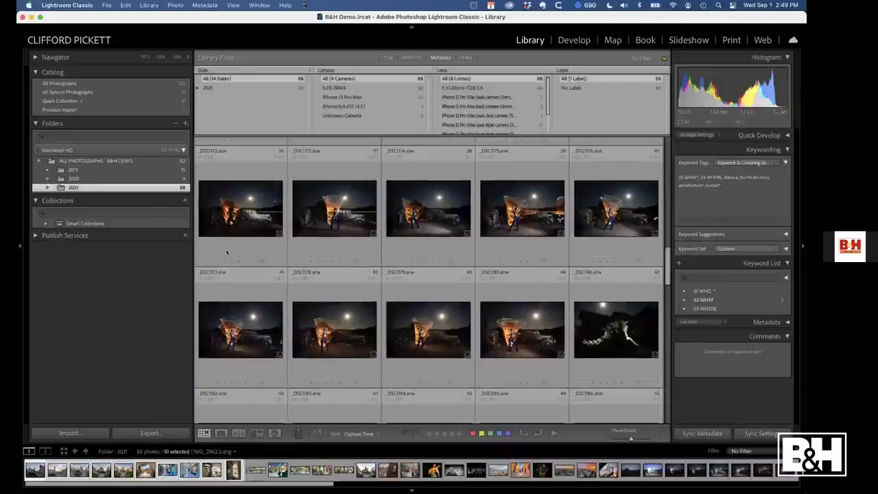
key(Tab)
click(168, 203)
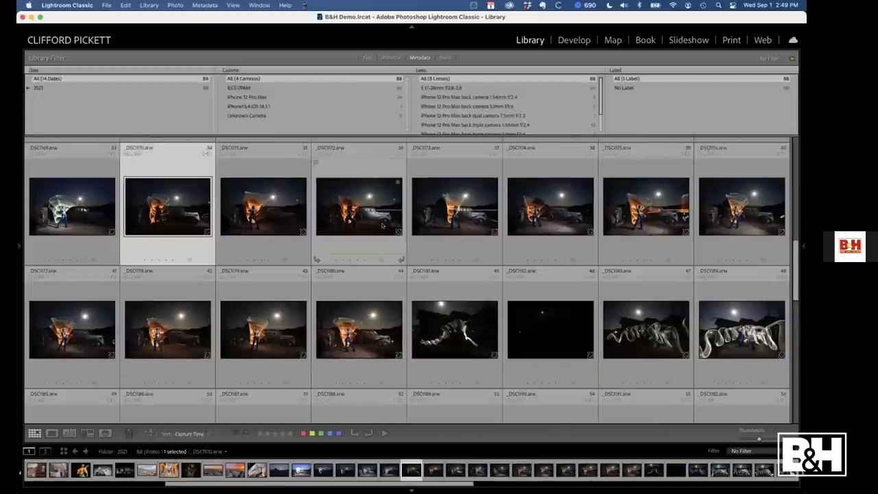
scroll(371, 213, up, 1)
scroll(382, 226, up, 3)
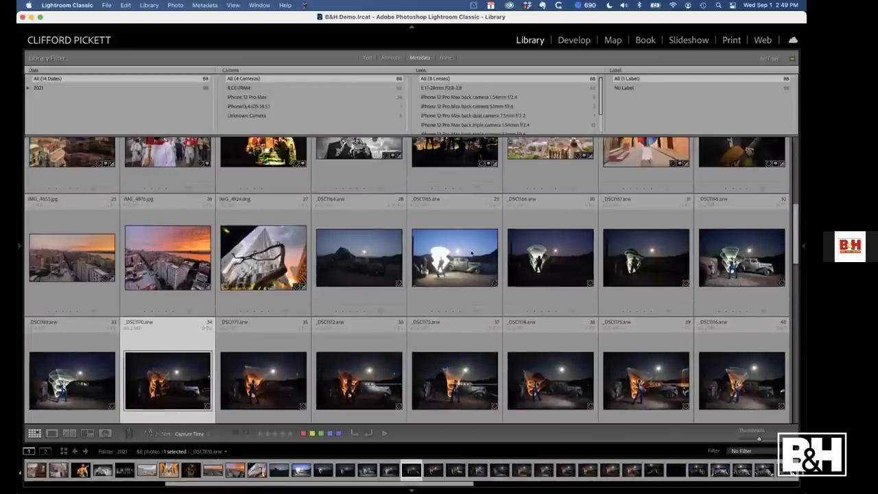
click(371, 252)
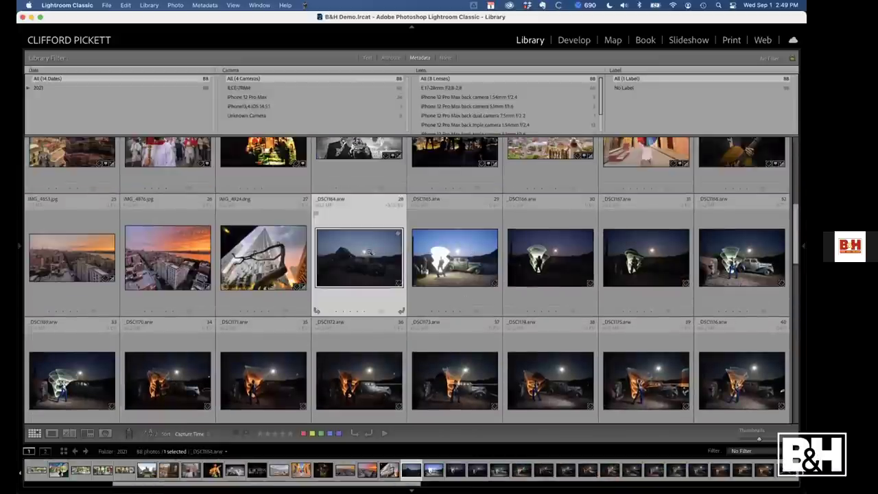
Review the light-painting shots _DSC1164 to _DSC1180 large, then select _DSC1169 in the grid
key(e)
key(Right)
key(Right)
key(Right)
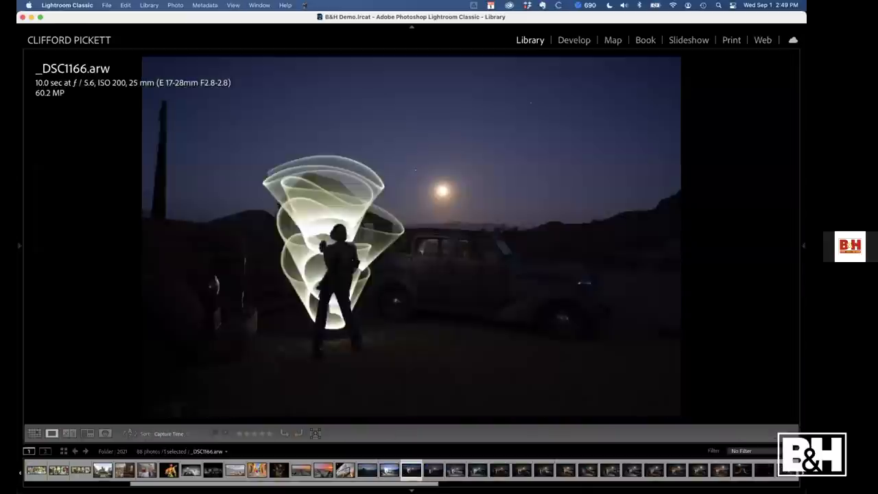
key(Right)
key(Right)
key(Right)
key(Right)
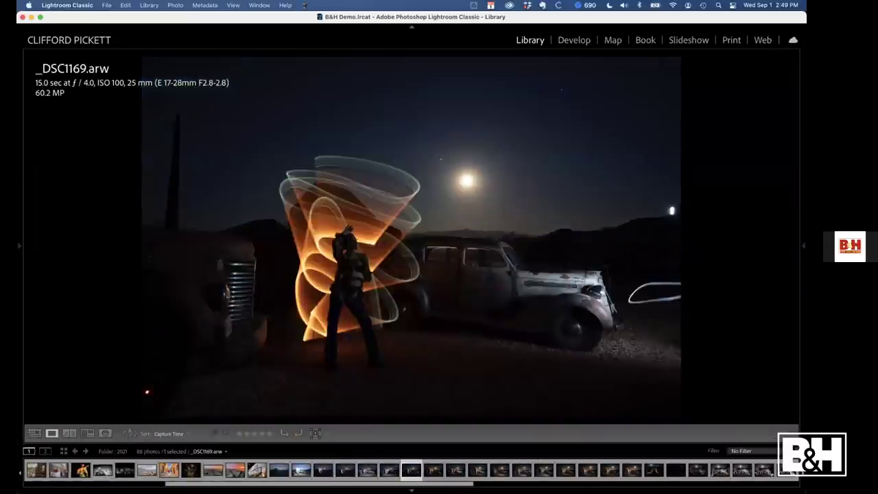
key(Right)
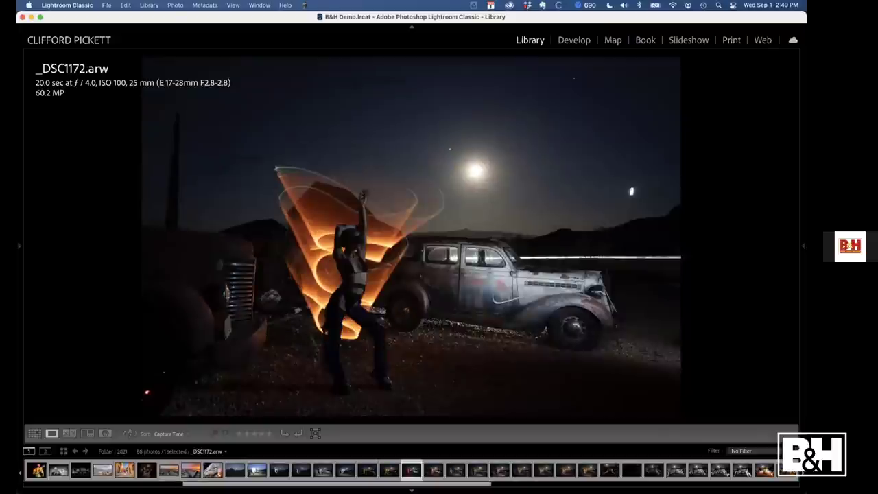
key(Right)
key(Right)
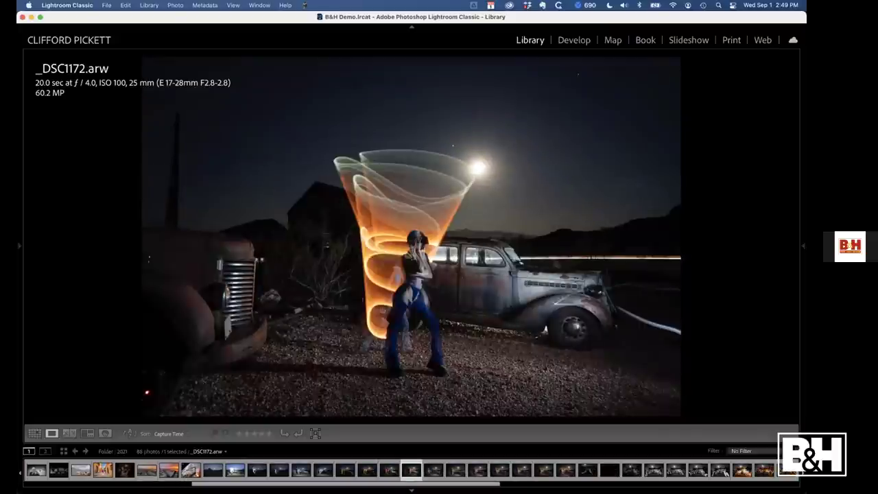
key(Right)
key(Right)
key(Right)
key(Right)
key(Right)
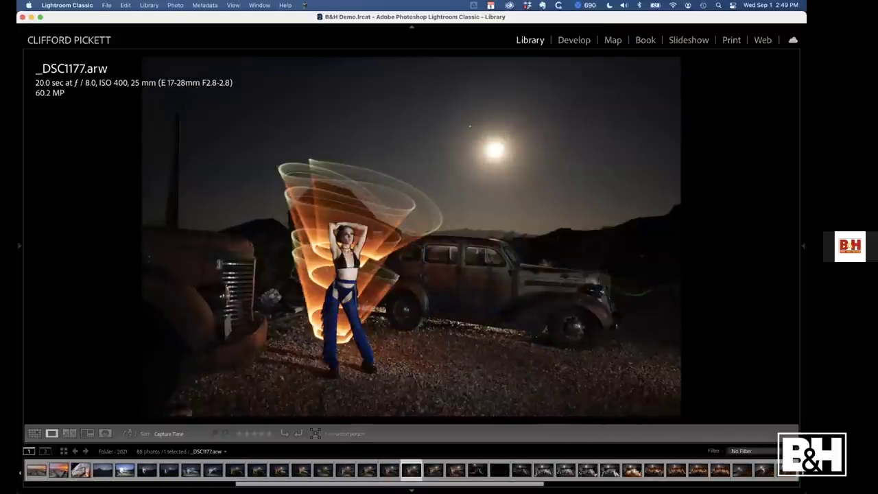
key(Right)
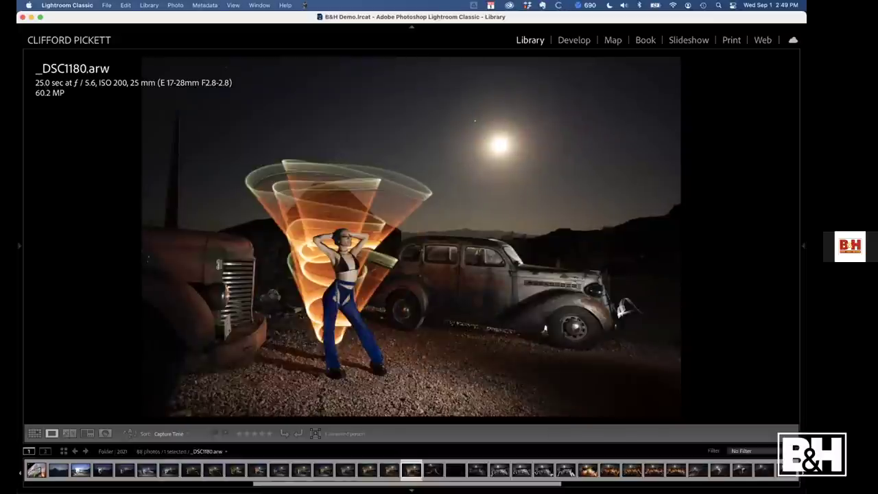
key(g)
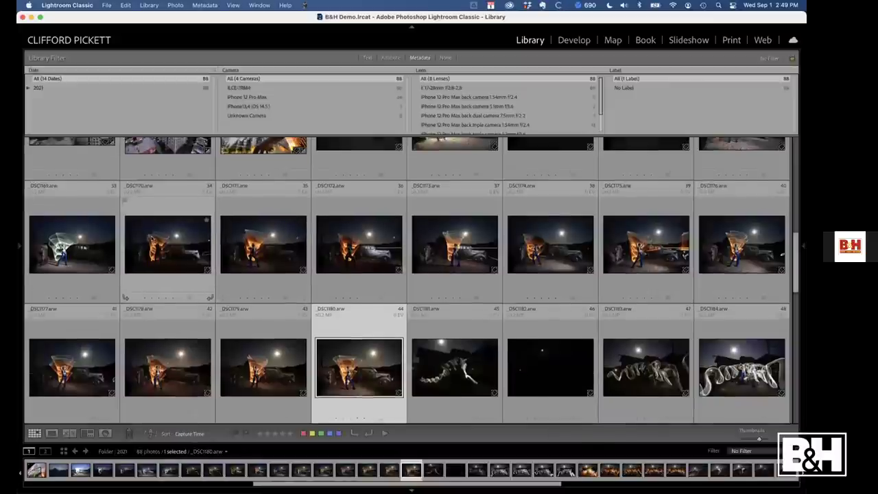
scroll(128, 272, up, 1)
click(75, 288)
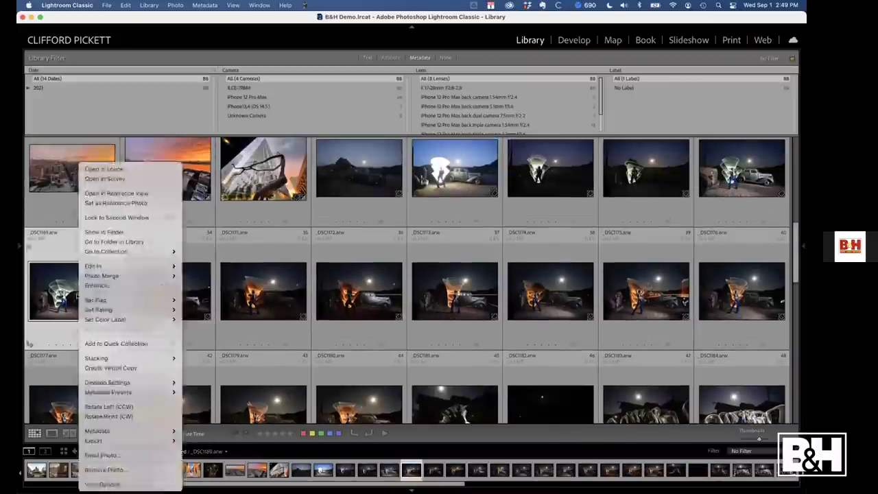
Go to _DSC1169's folder and rename folder 21 to '21 Nelson Nevada'
right_click(81, 278)
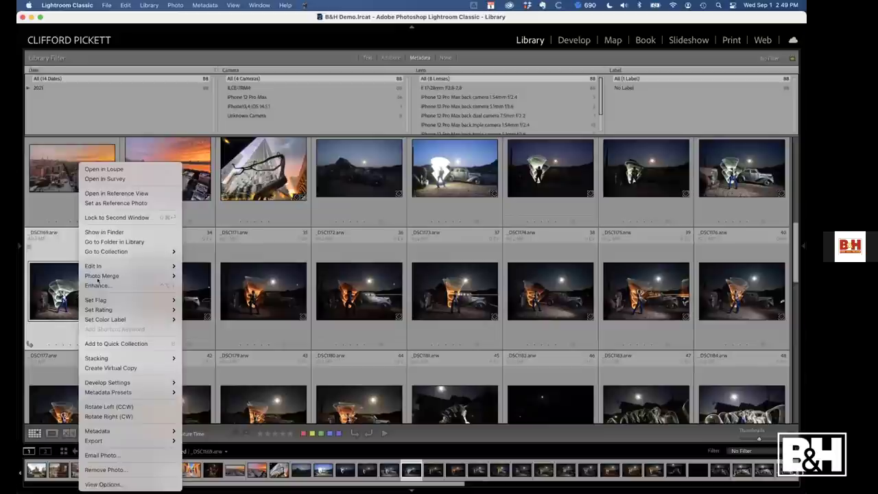
click(118, 241)
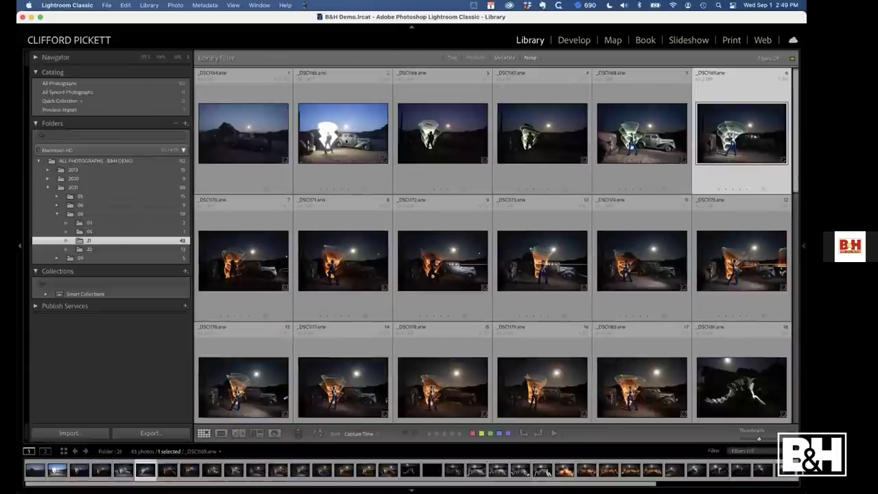
right_click(105, 240)
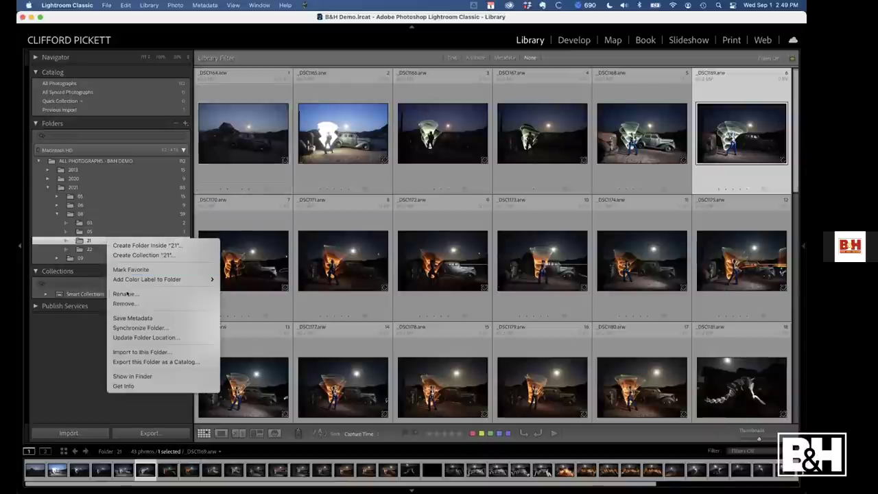
click(130, 292)
key(Right)
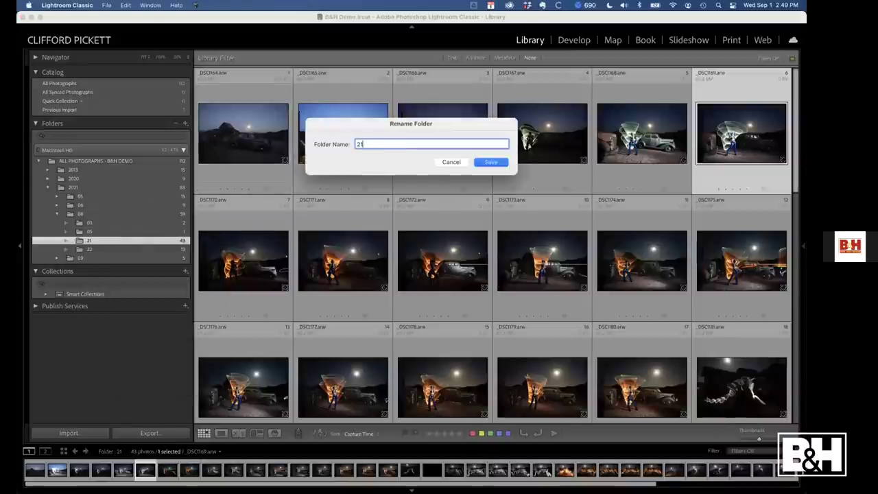
text(Nelson Nevada)
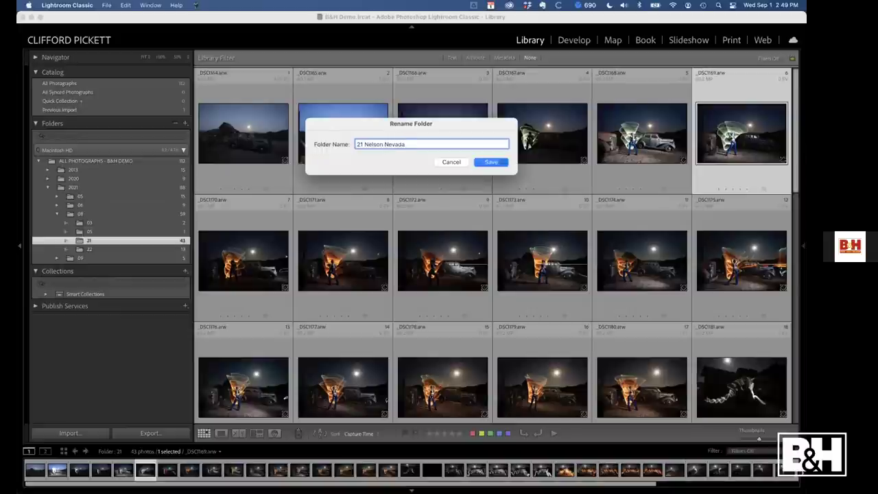
key(Return)
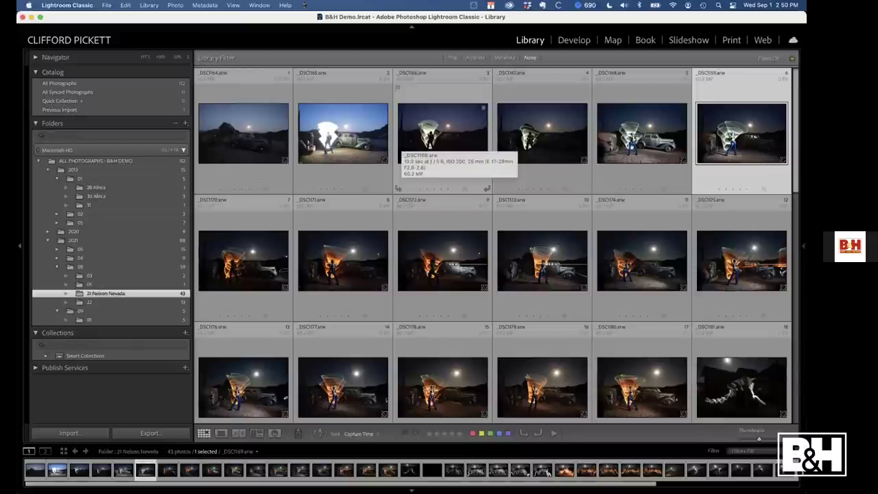
Apply Auto Settings to all 43 photos in 21 Nelson Nevada, then select _DSC1165
click(272, 108)
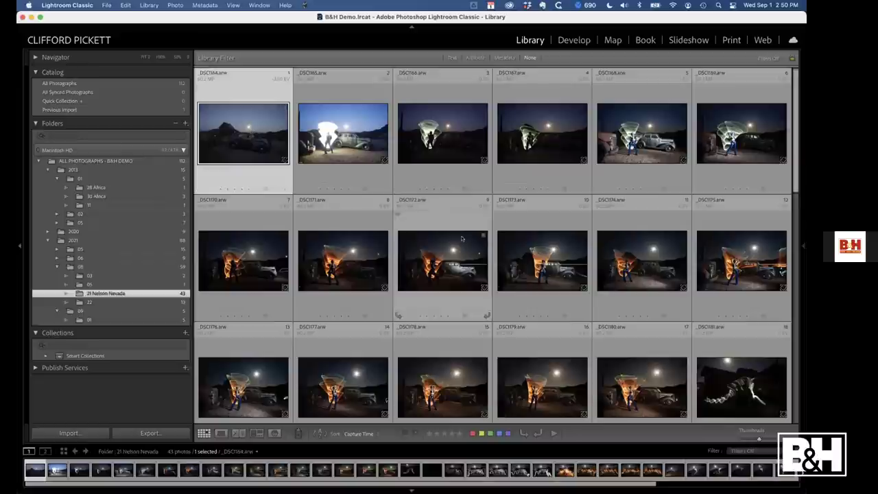
key(super+a)
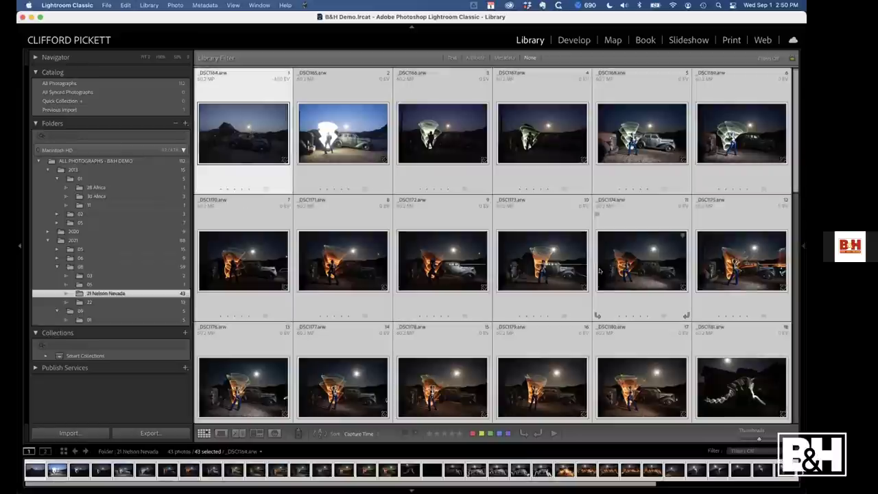
key(super+u)
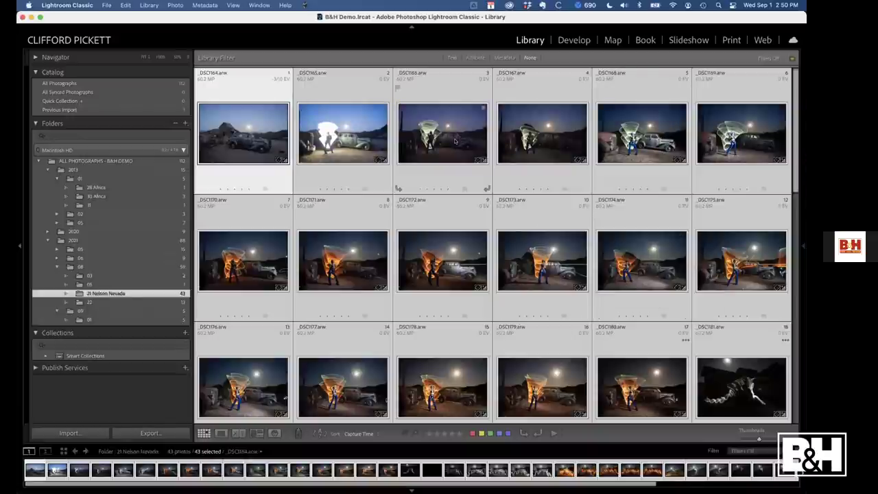
click(385, 142)
Open _DSC1166 large, undo its settings reset, and return to the thumbnail grid
double_click(439, 137)
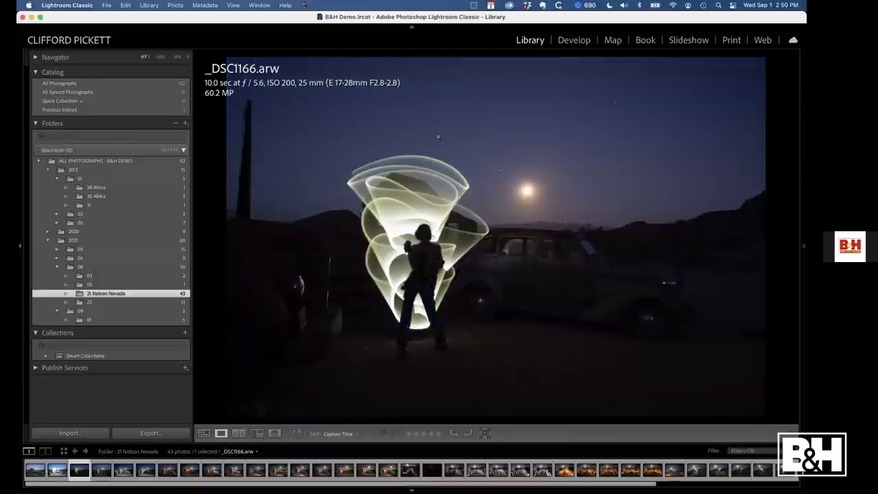
key(super+z)
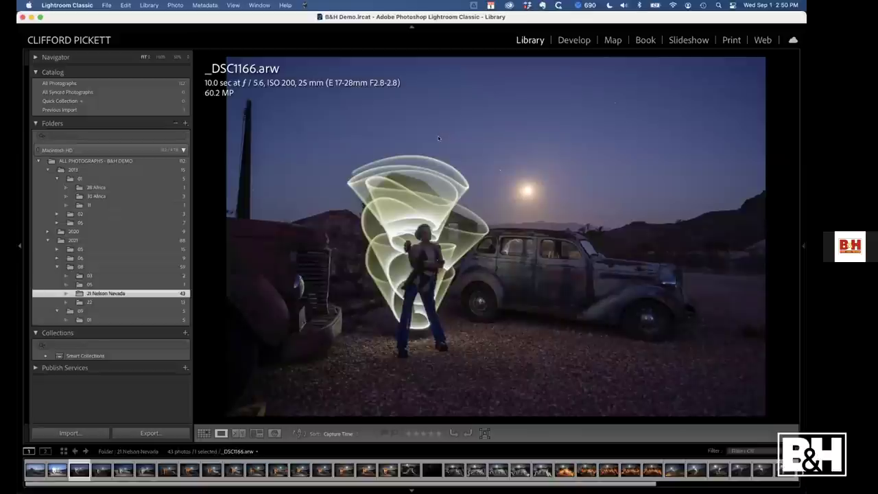
key(g)
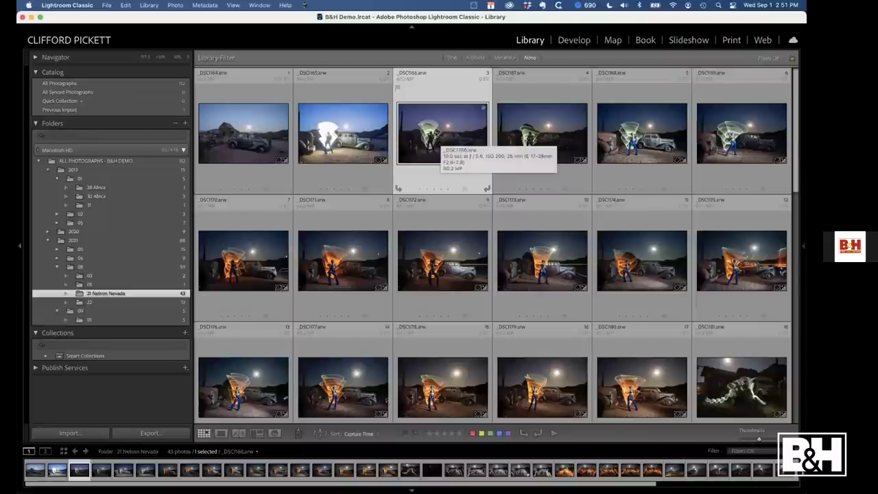
Apply Auto White Balance to all 43 Nelson Nevada photos, then deselect them
click(268, 132)
key(super+a)
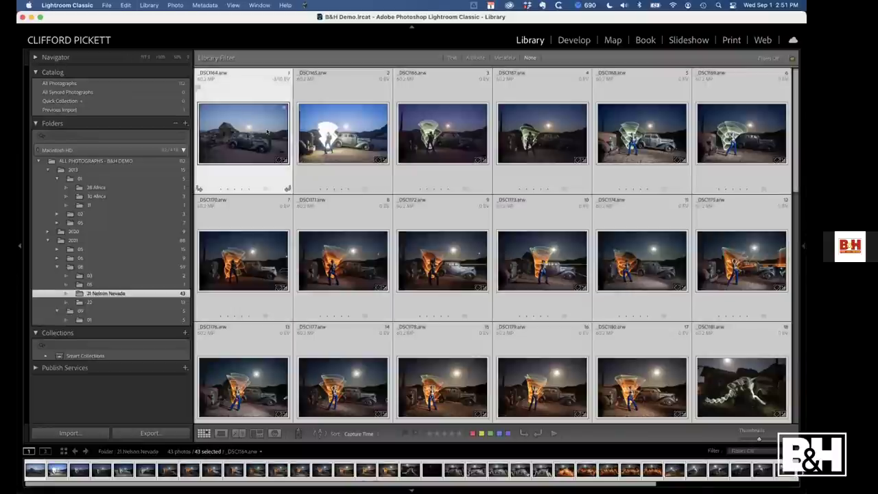
key(super+shift+u)
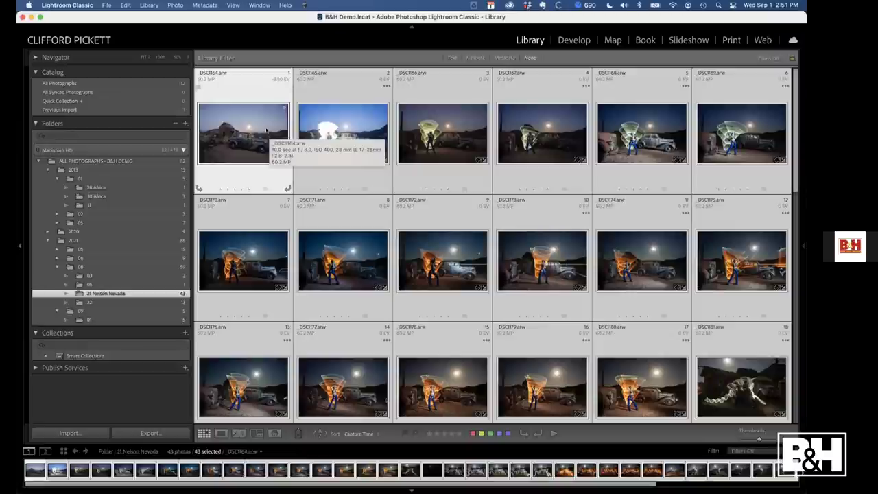
key(super+d)
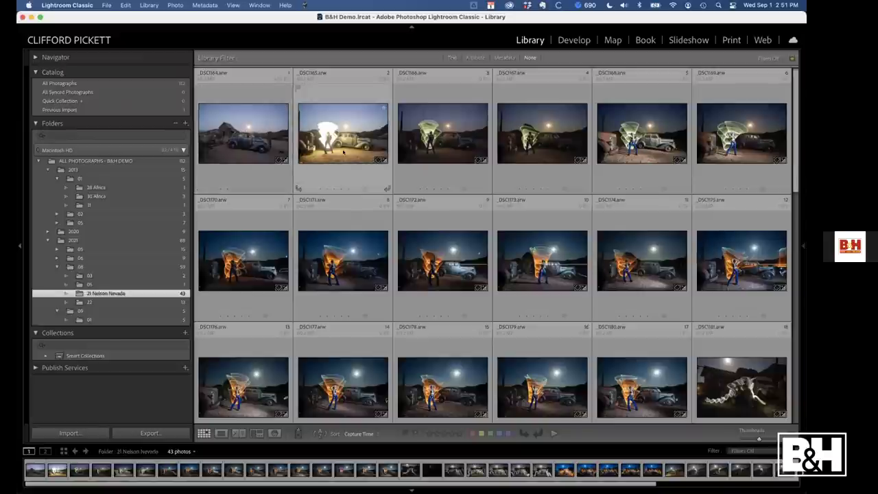
mouse_move(343, 152)
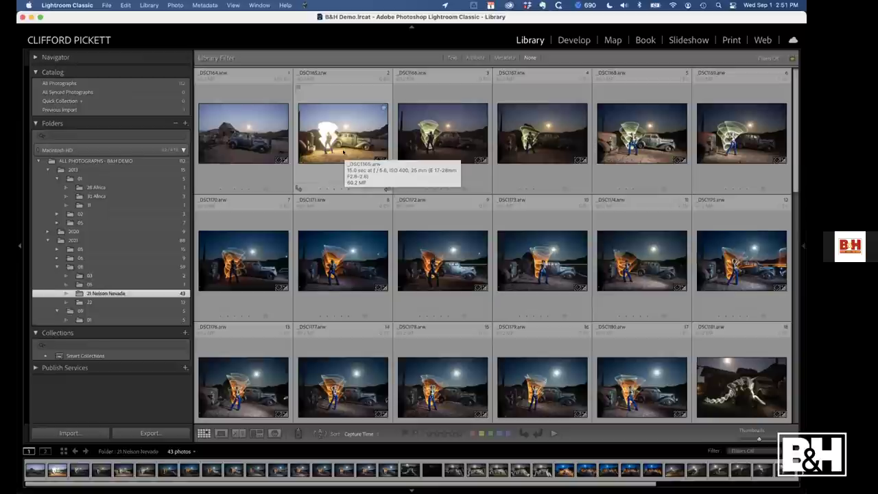
Make the Classic - General preset group visible in Develop's Manage Presets, then start a photo import
double_click(449, 142)
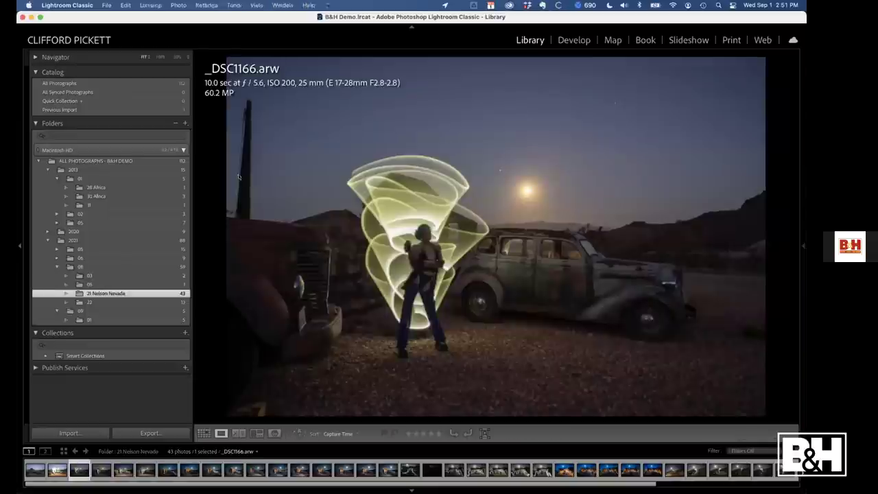
key(d)
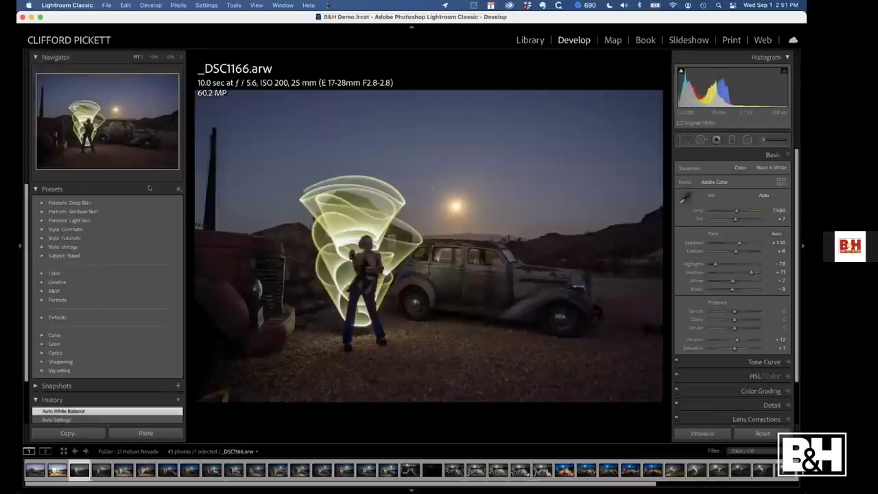
click(178, 189)
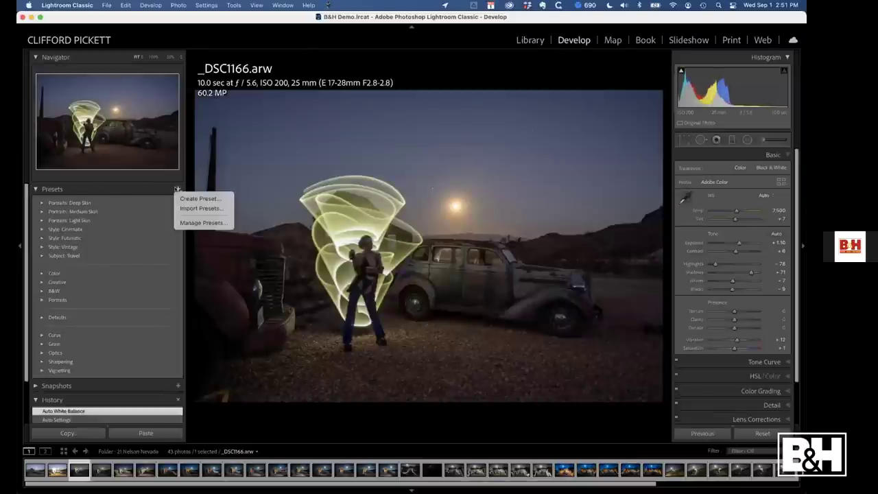
click(199, 223)
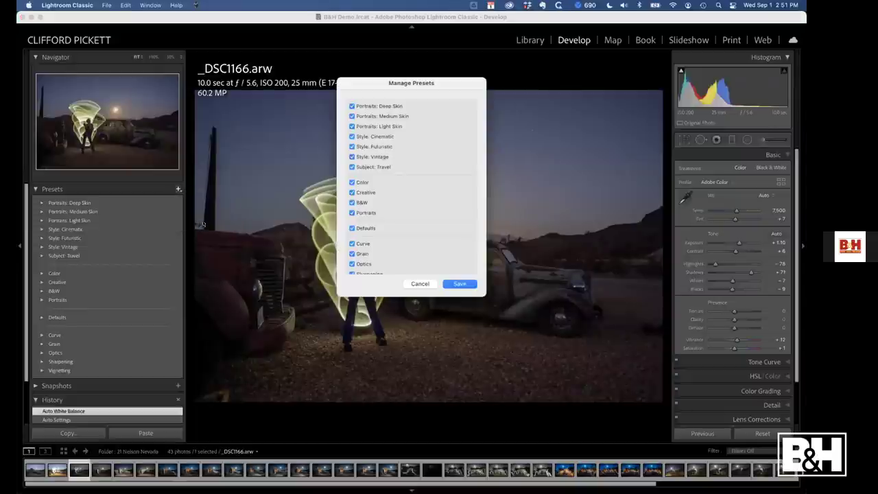
scroll(393, 202, down, 5)
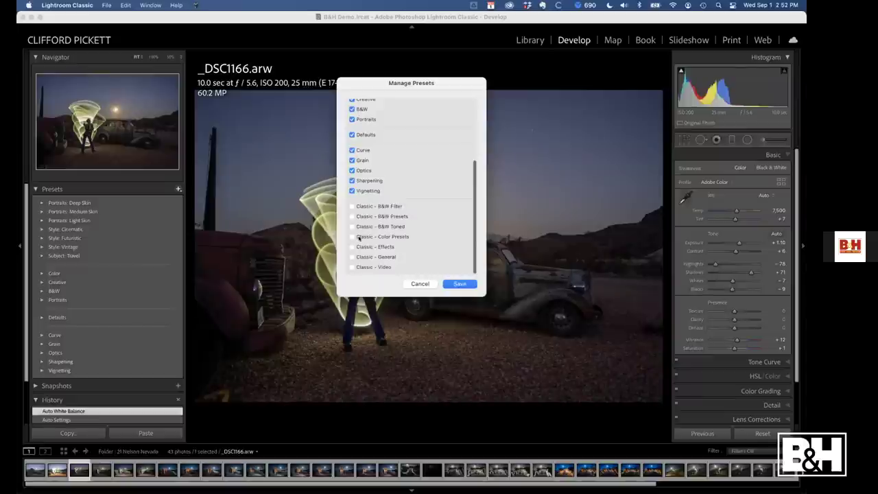
click(352, 258)
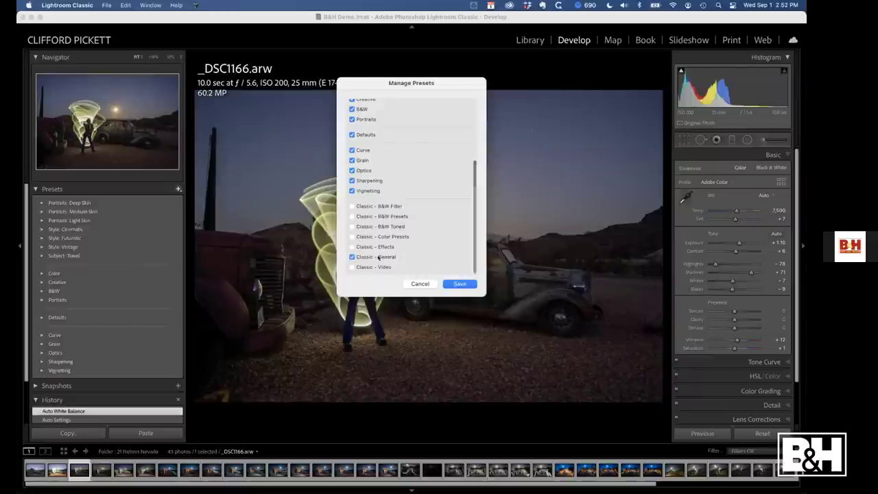
click(459, 283)
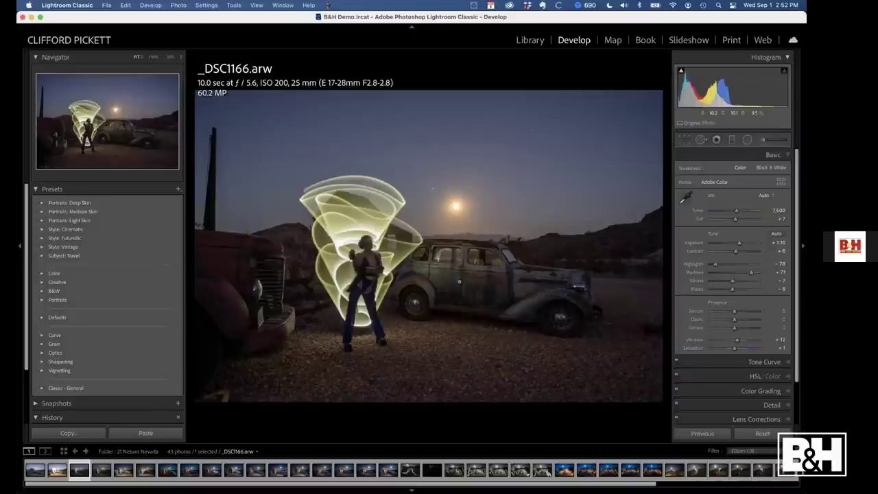
key(super+shift+i)
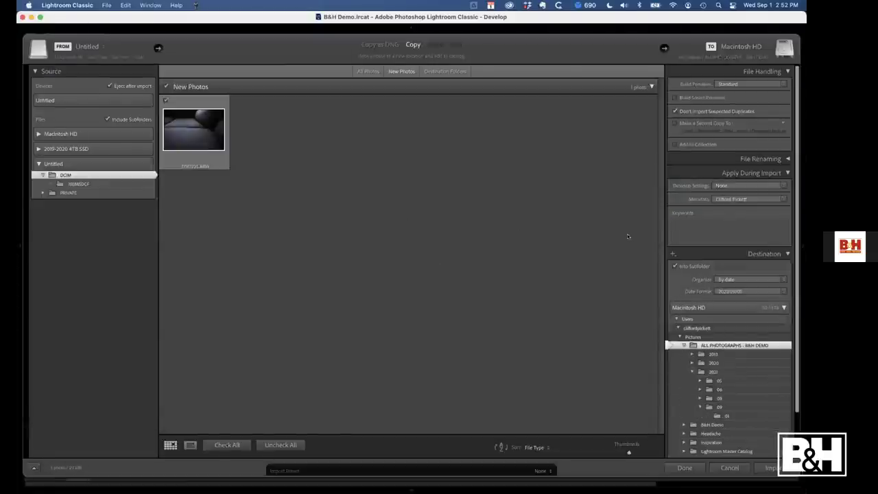
Import _DSC1235.ARW with the Classic - General > Auto Settings develop preset applied
click(763, 187)
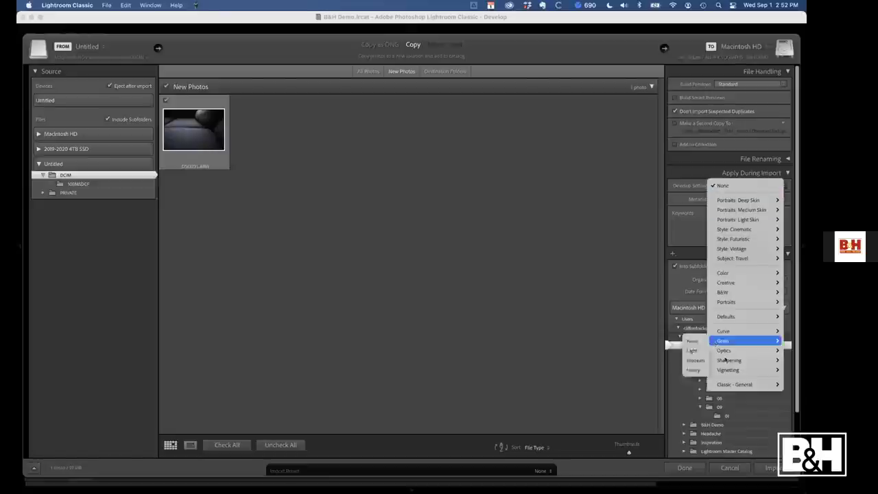
mouse_move(755, 385)
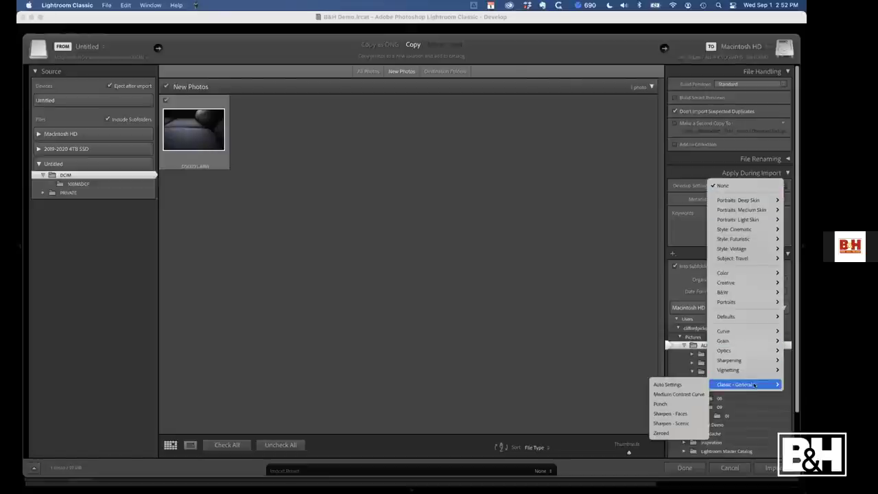
click(691, 384)
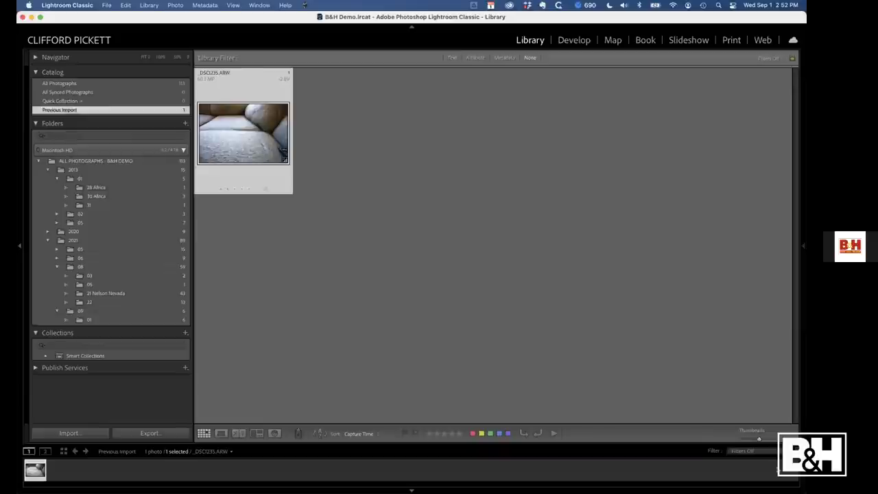
Undo the settings reset and show _DSC1235.ARW in its 2021/09/01 folder
key(super+z)
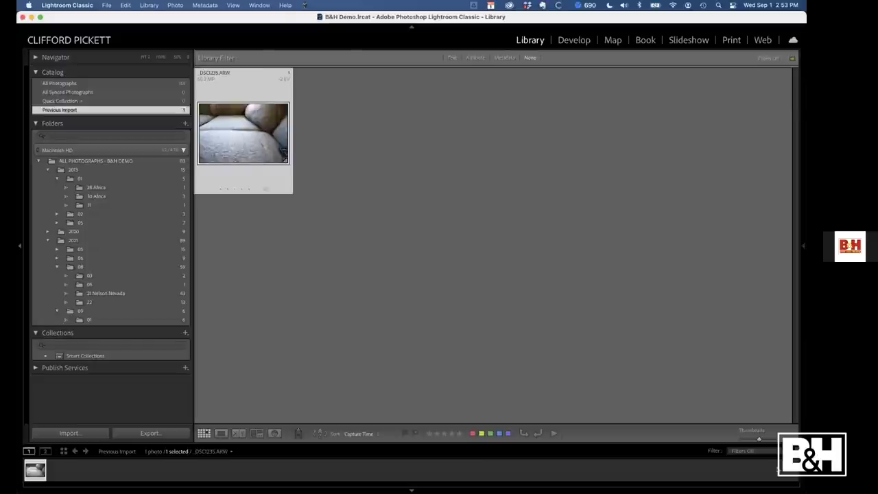
right_click(254, 140)
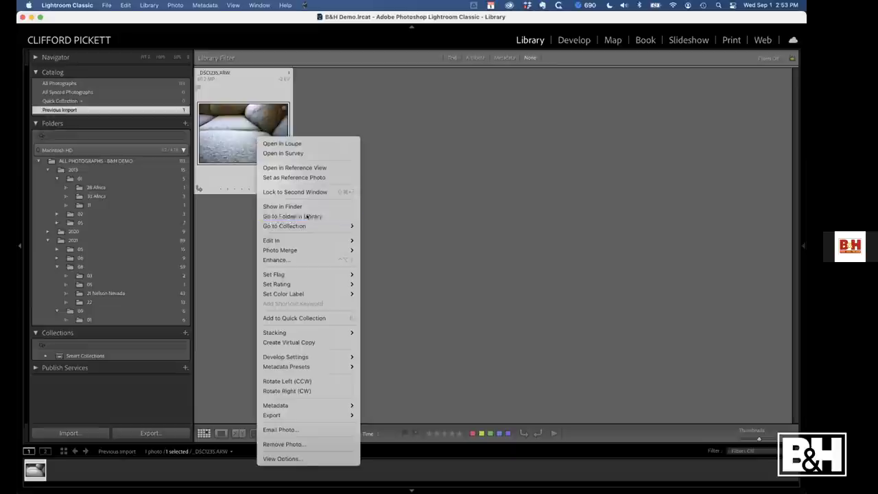
click(307, 216)
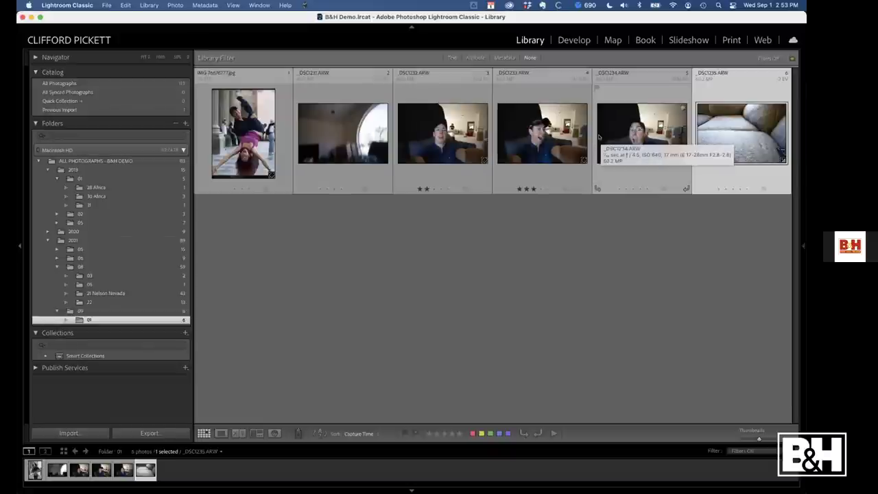
key(super+Tab)
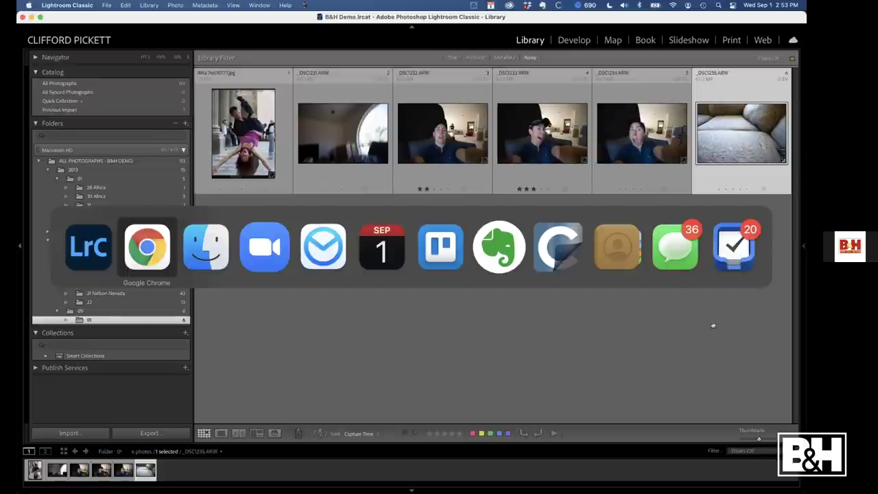
Dismiss the messaging app and return to Lightroom Classic
mouse_move(676, 247)
key(super)
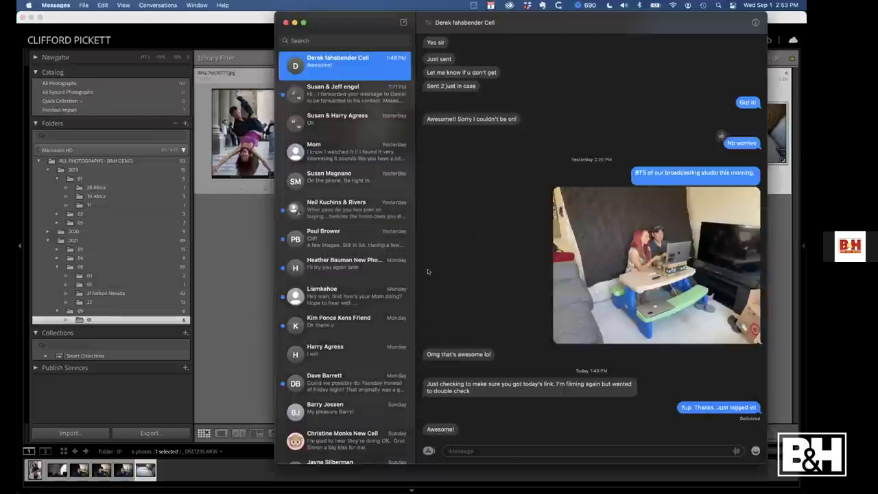
key(super+Tab)
Open _DSC1232.ARW, reveal the right panels, return to Grid, and select the 02 WHAT keyword group
click(472, 127)
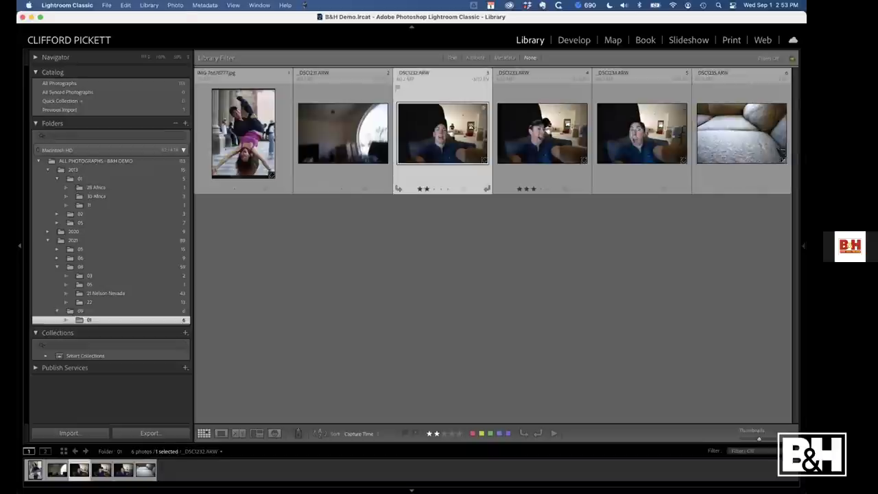
double_click(471, 127)
key(F8)
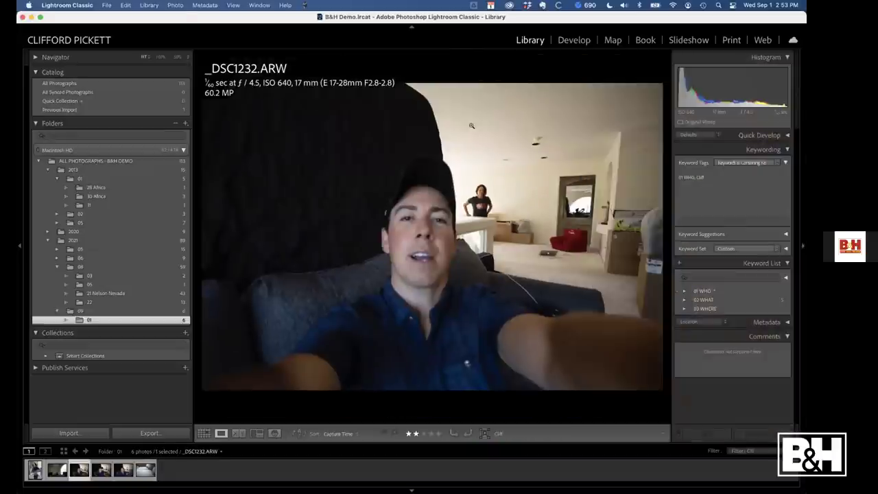
key(g)
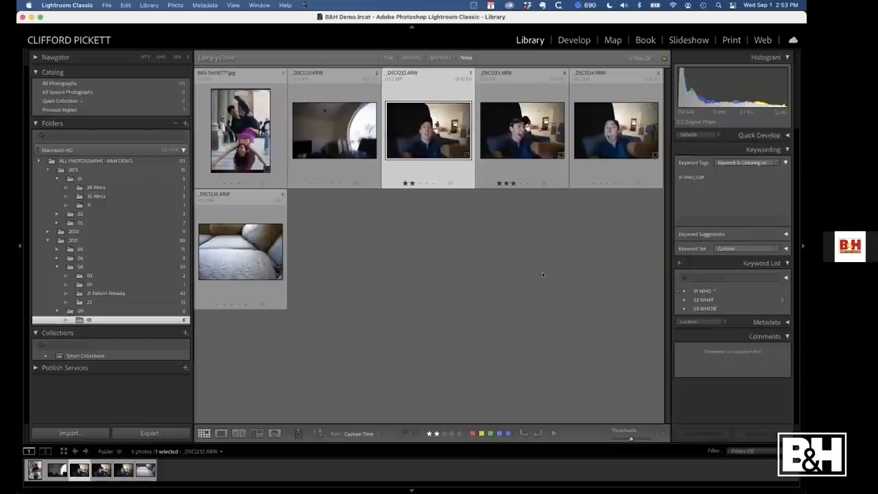
click(711, 300)
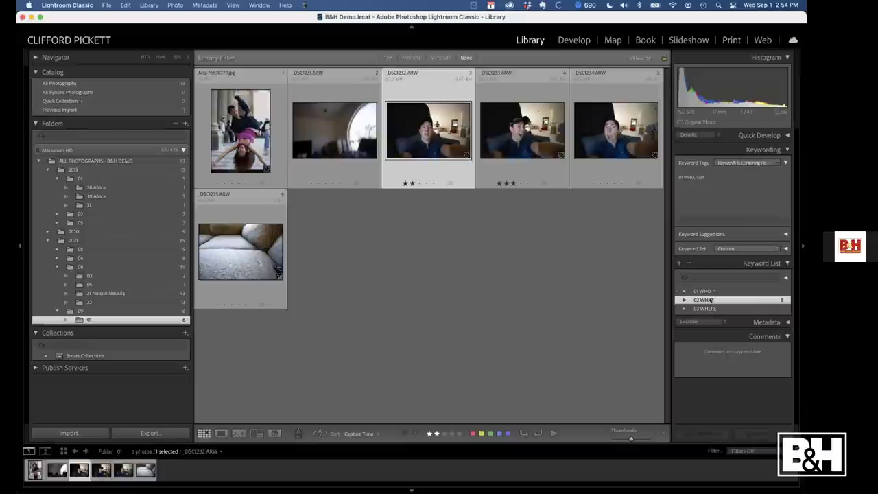
mouse_move(131, 480)
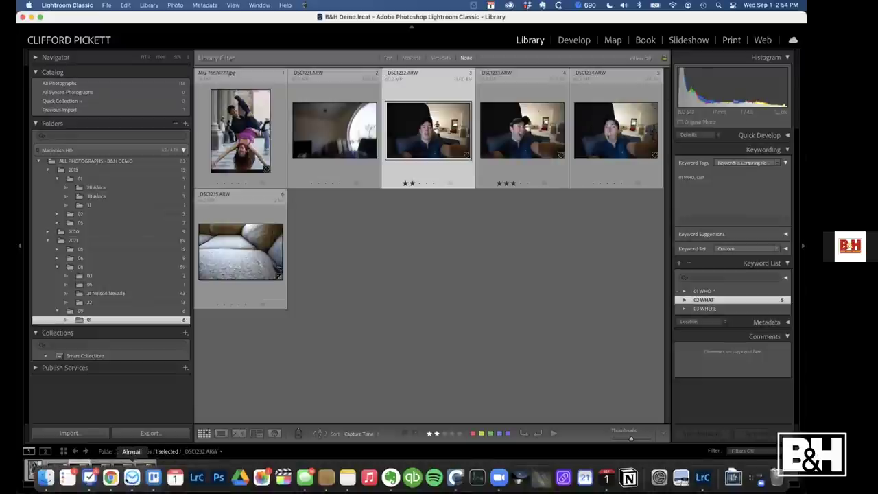
Open lightroom.adobe.com in a new Google Chrome tab
click(111, 478)
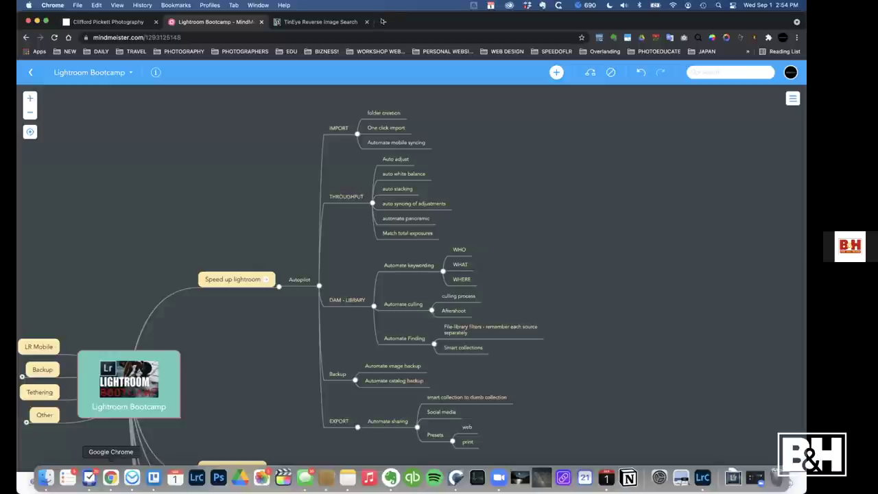
click(382, 21)
text(adob)
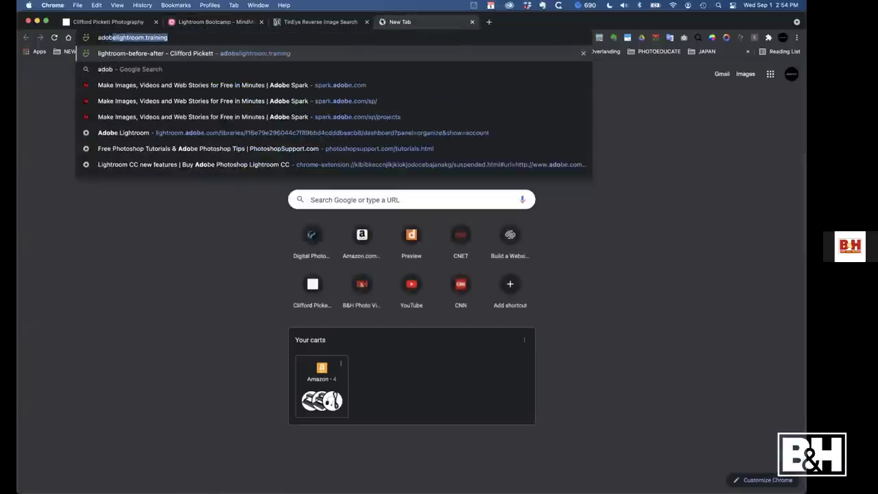
key(BackSpace)
key(BackSpace)
key(BackSpace)
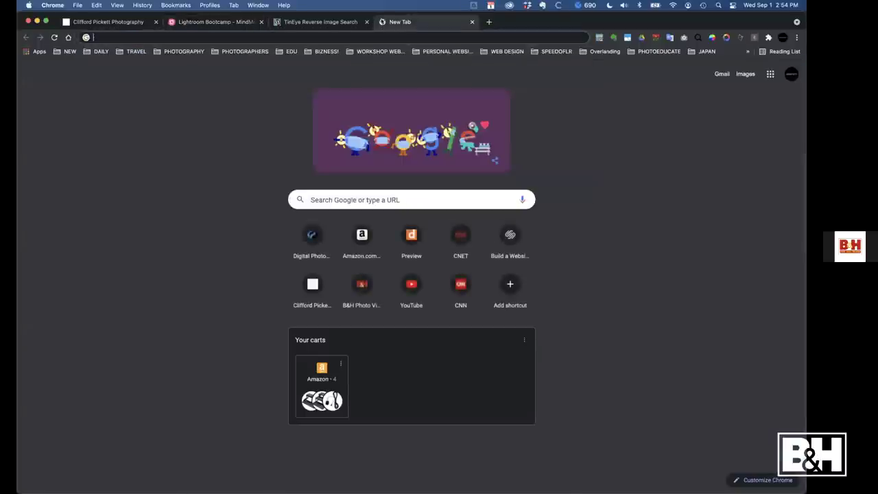
text(lightroom.adobe.com)
key(Return)
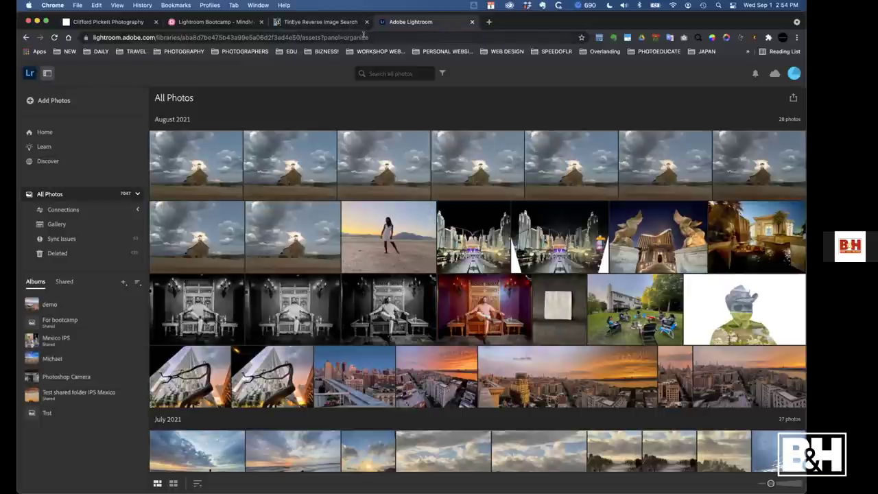
Search the Lightroom web library's All Photos for 'sunset'
click(386, 72)
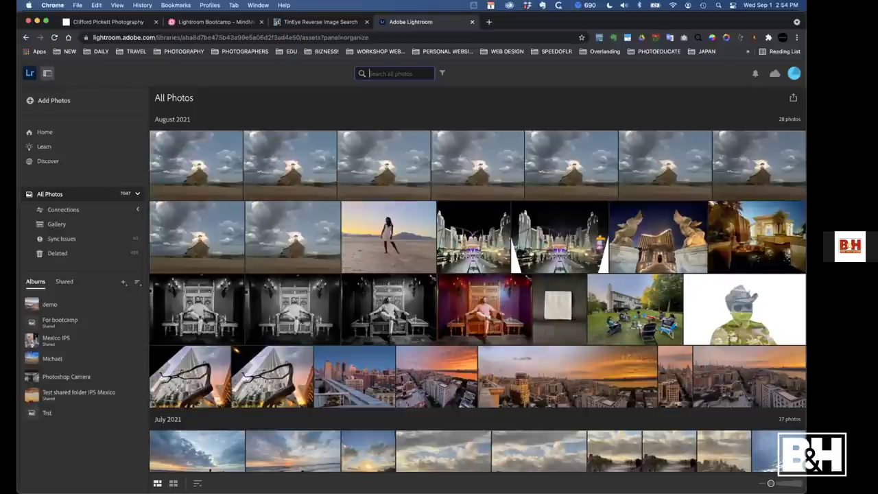
text(sunset)
key(Return)
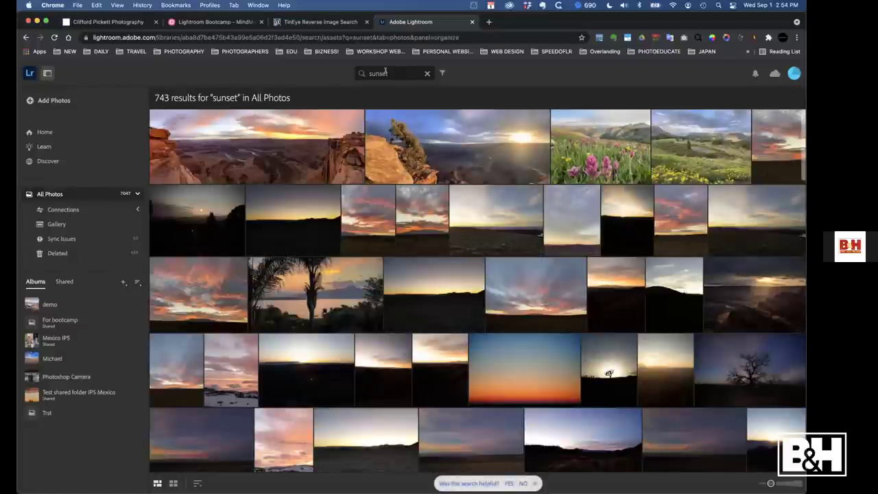
Replace the search with 'leaf' for 235 results, then switch back to Lightroom Classic
click(414, 70)
text(lea)
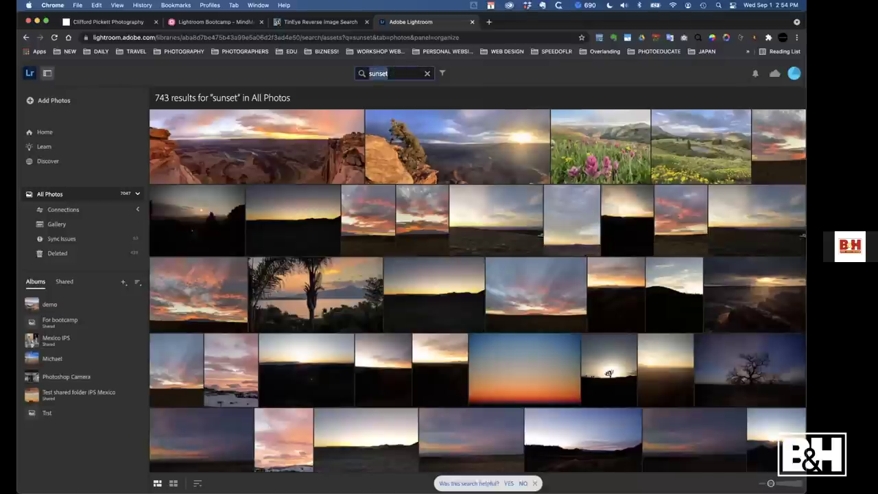
text(f)
key(Return)
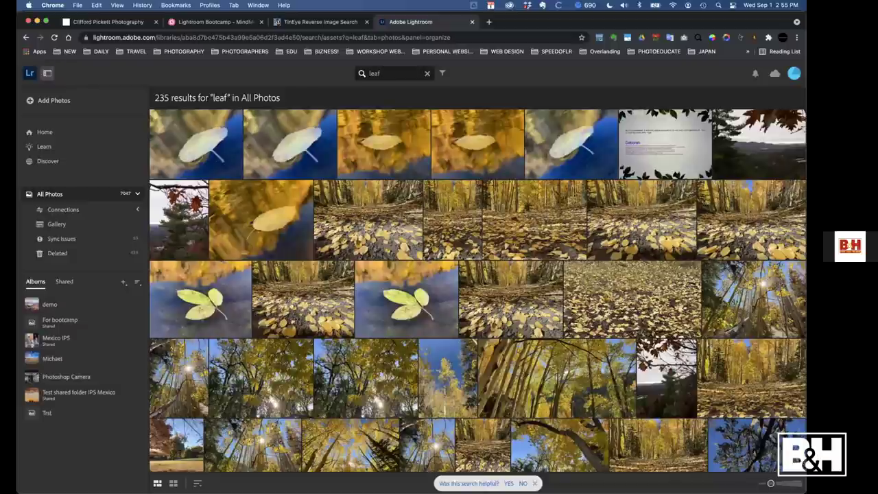
key(super+Tab)
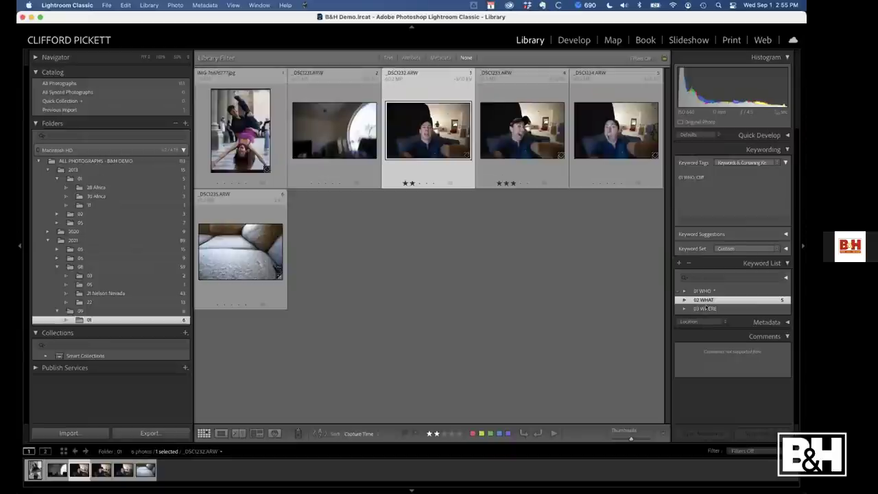
Deselect all, show folder 08's 59 photos, and select the skyscraper photo IMG_4924
click(433, 223)
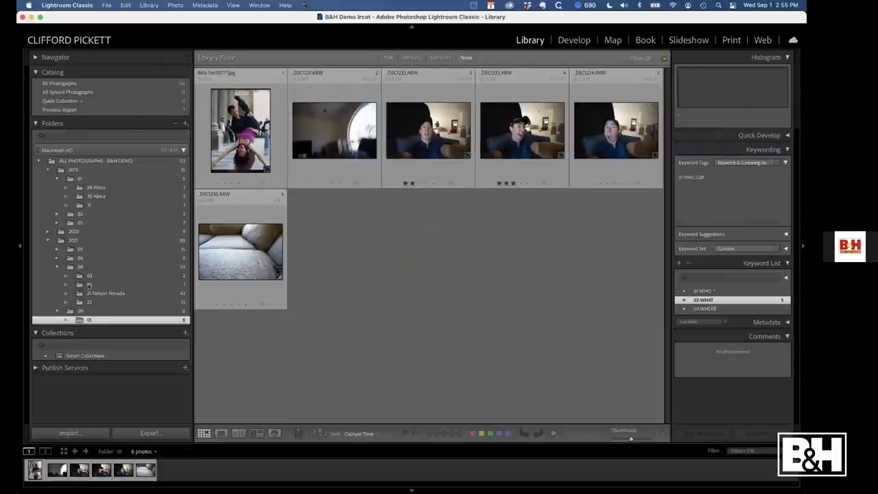
click(70, 267)
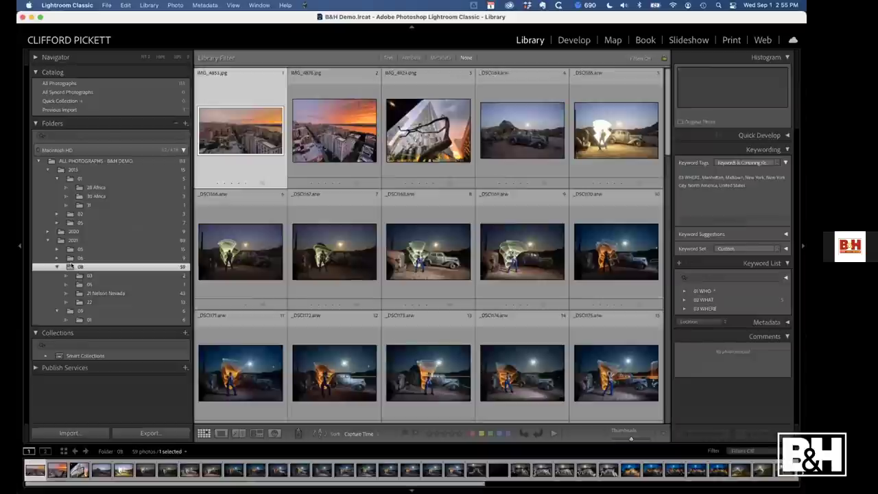
click(407, 146)
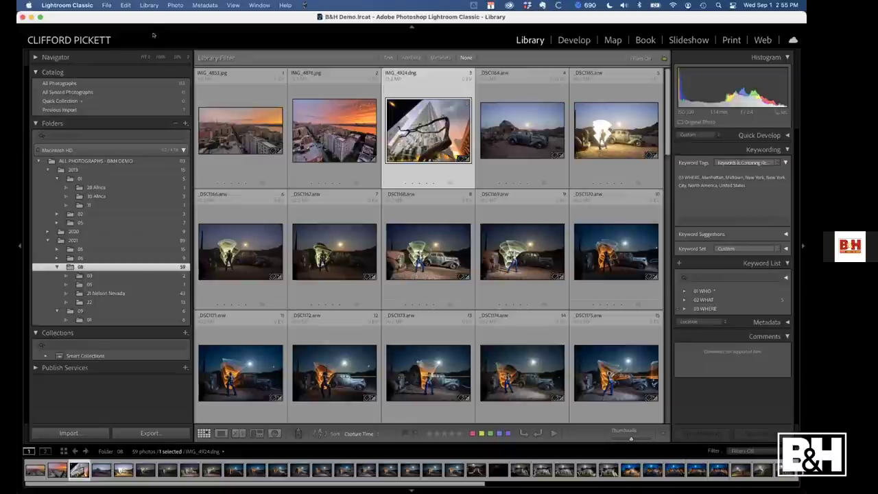
click(150, 5)
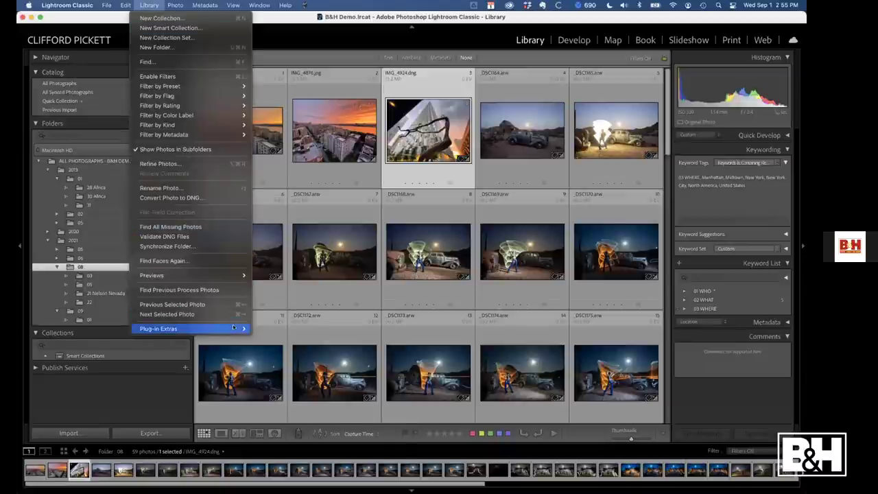
Add Wordroom's auto-generated keywords to the skyscraper photo's keyword tags
mouse_move(234, 328)
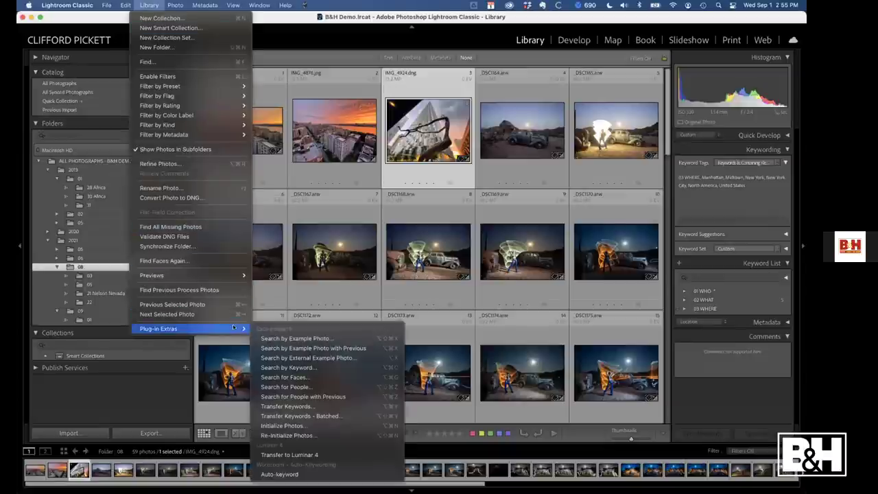
click(281, 474)
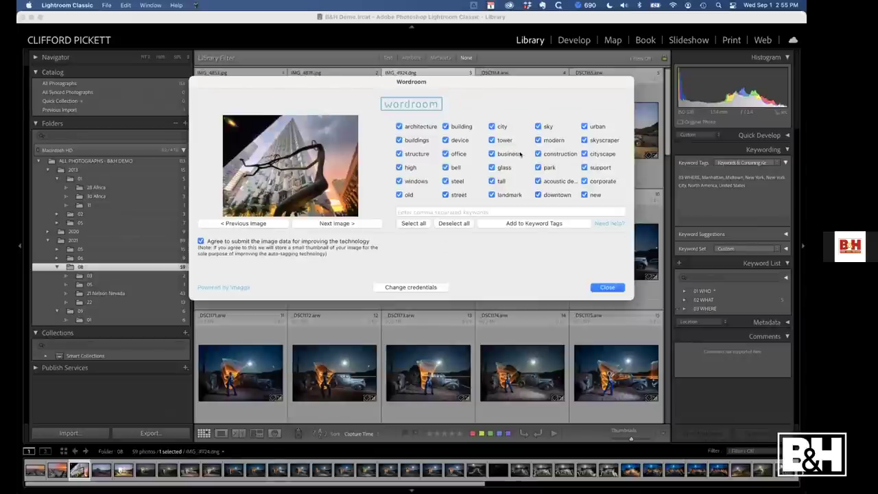
click(537, 223)
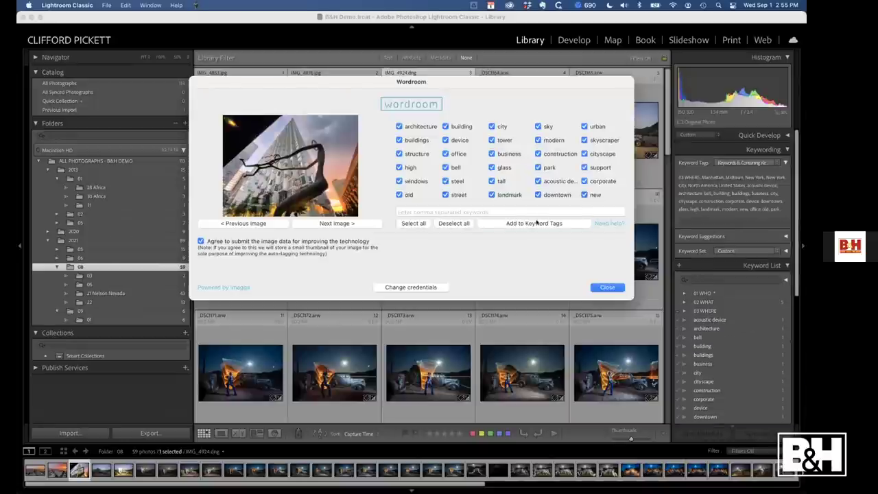
click(611, 288)
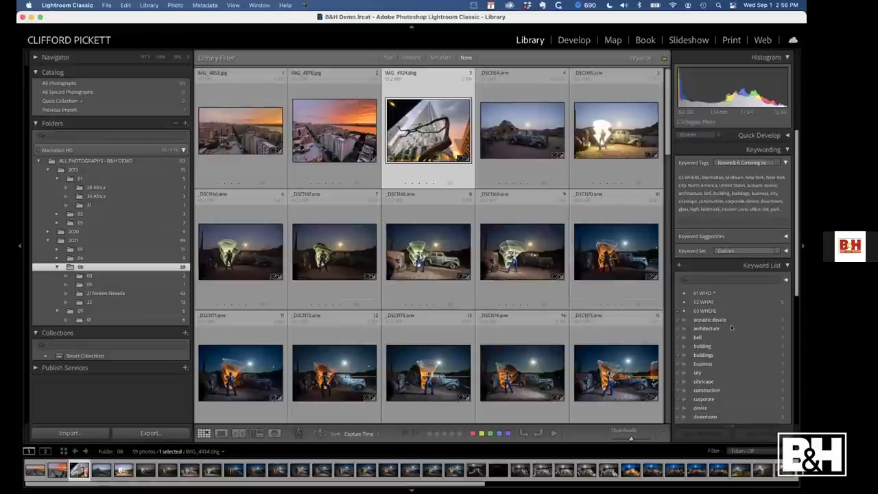
Delete the newly added keywords from the Keyword List, keeping the original location tags
scroll(731, 325, down, 1)
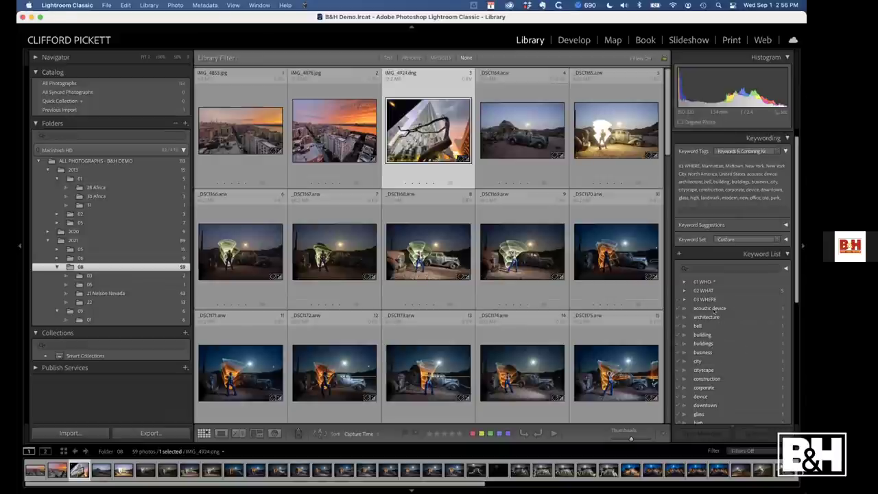
scroll(721, 347, down, 10)
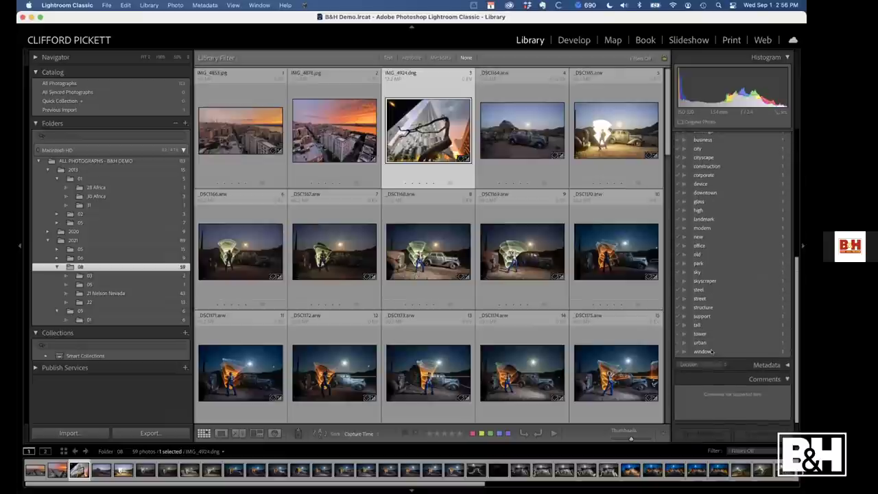
scroll(728, 240, up, 6)
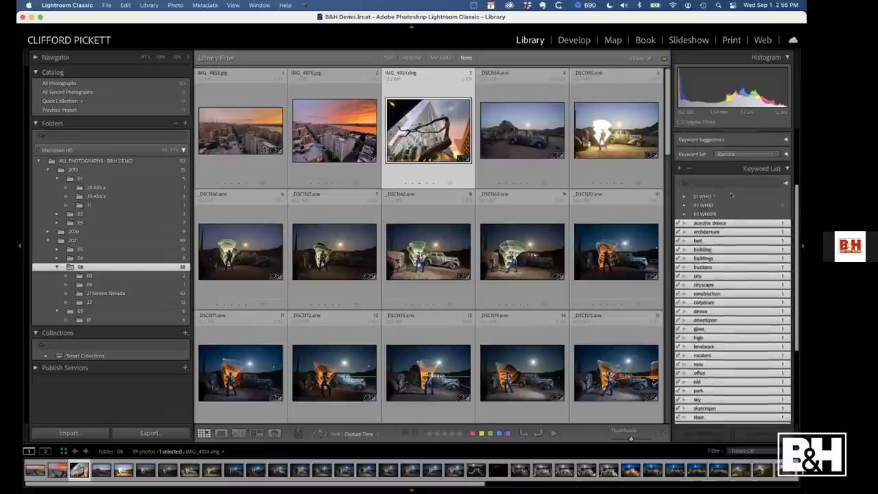
scroll(731, 195, up, 1)
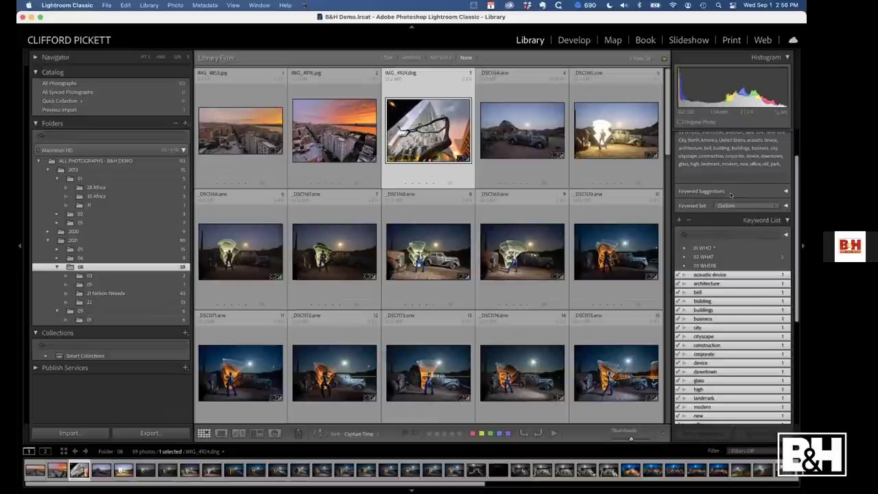
click(689, 220)
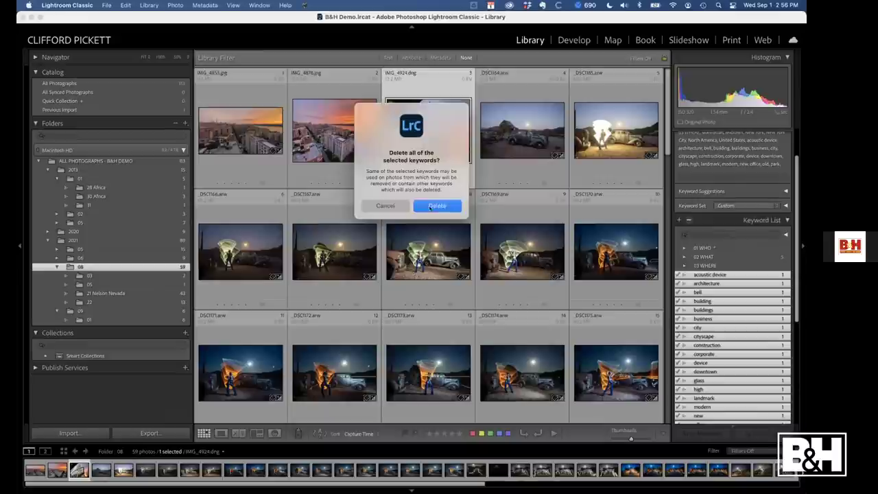
click(430, 207)
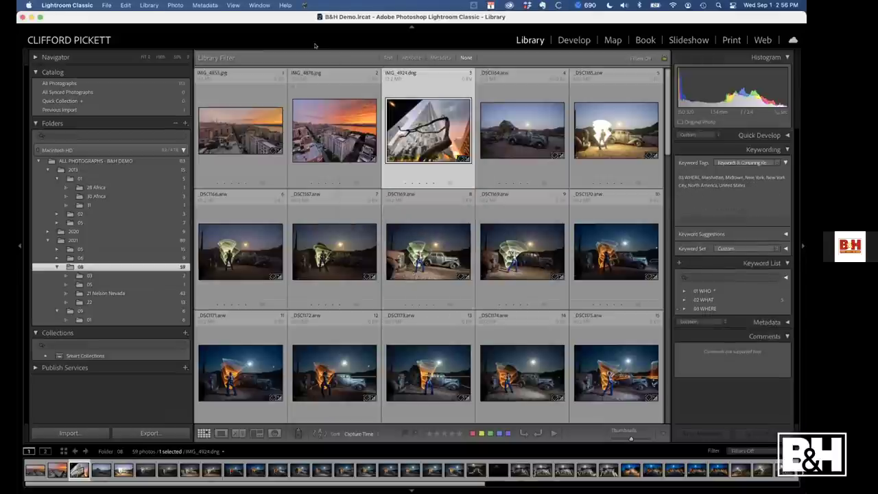
Try Excire Search by Example Photo, then select the light-painting photo _DSC1169
click(149, 6)
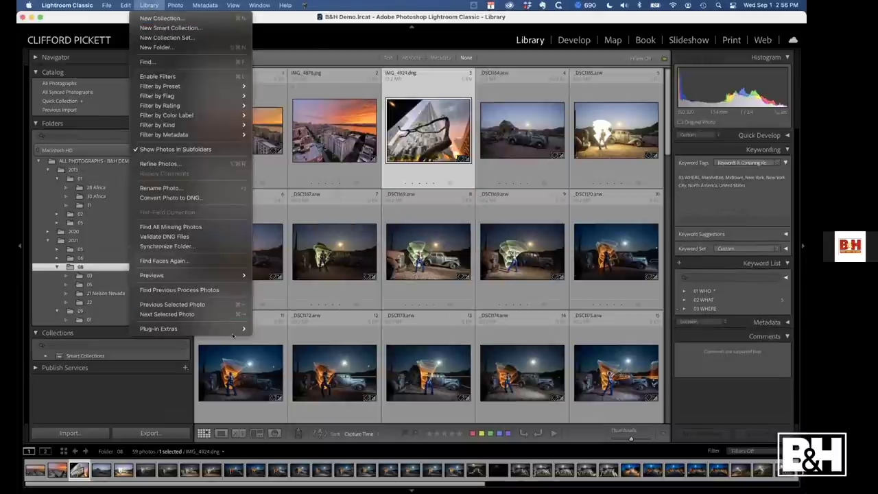
mouse_move(233, 332)
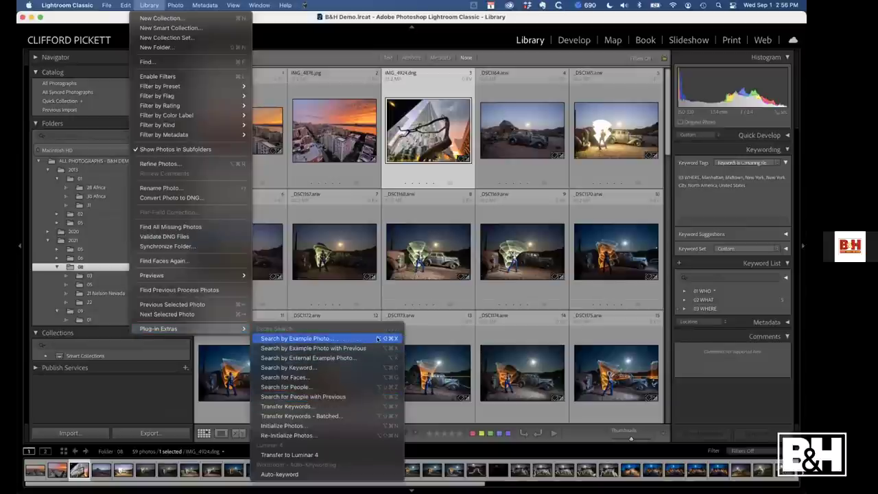
click(322, 339)
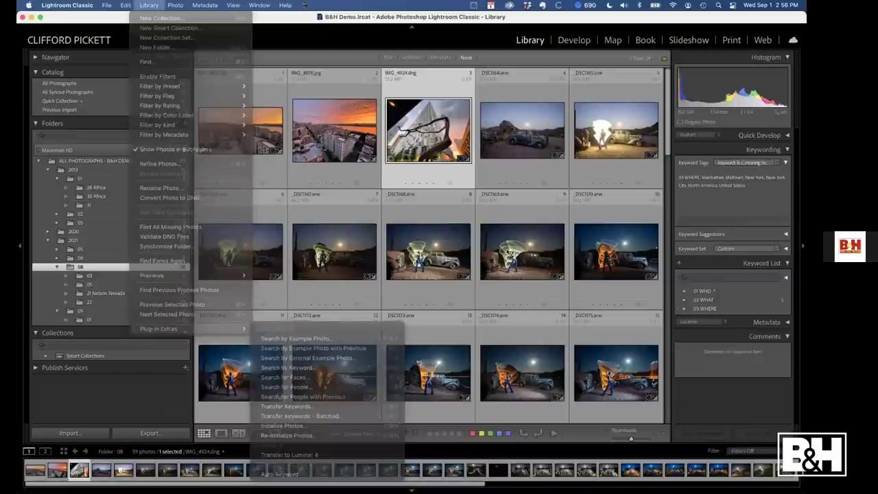
click(522, 251)
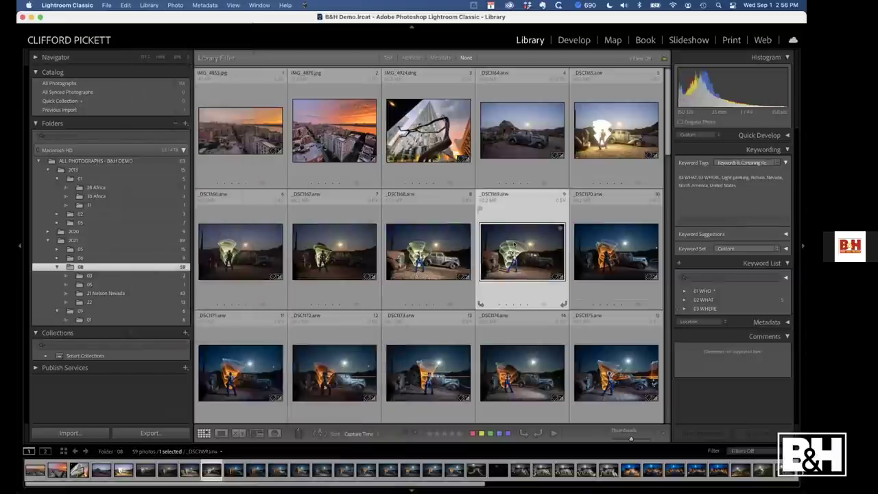
Run Search by Example Photo and initialize all 113 whole-catalog photos for Excire Search
click(149, 5)
mouse_move(158, 329)
click(352, 339)
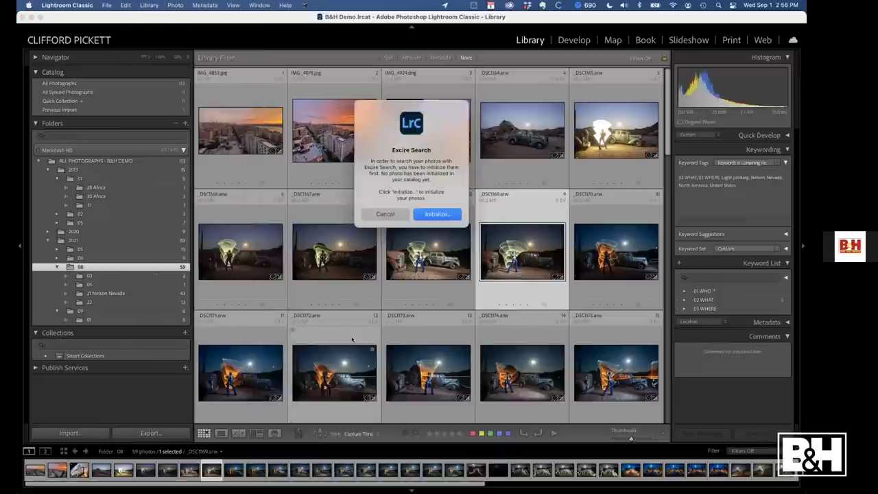
click(433, 215)
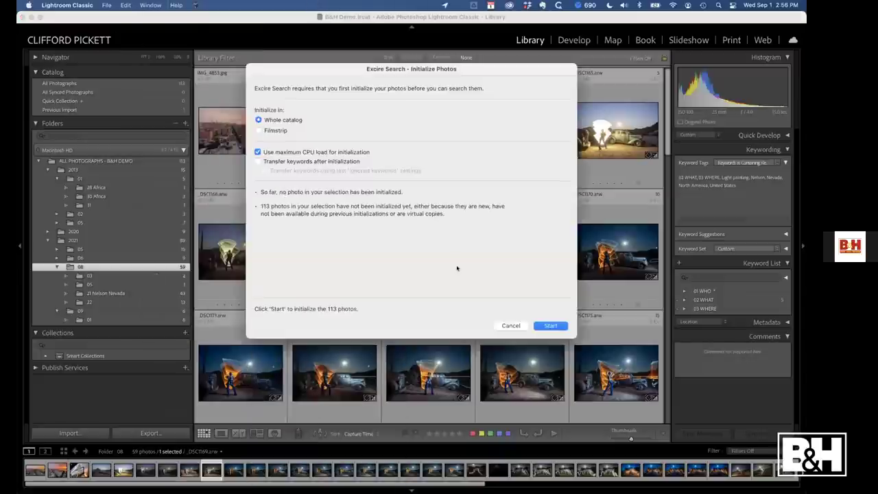
click(549, 325)
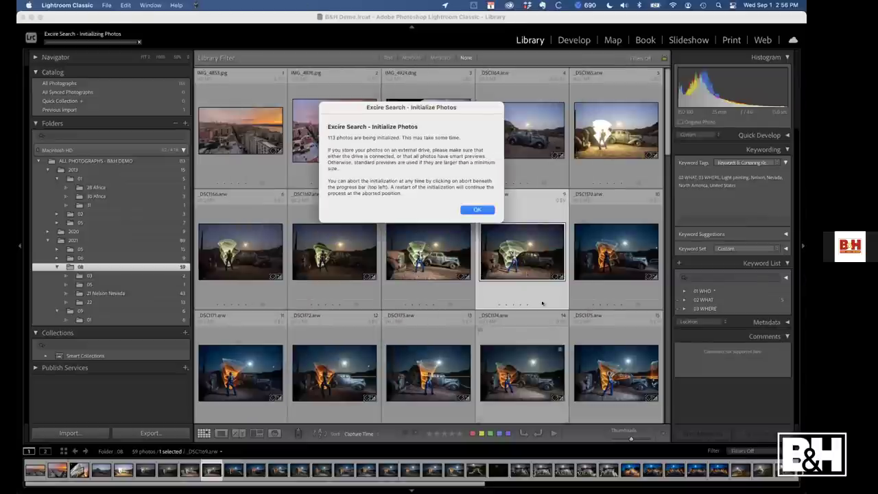
click(483, 210)
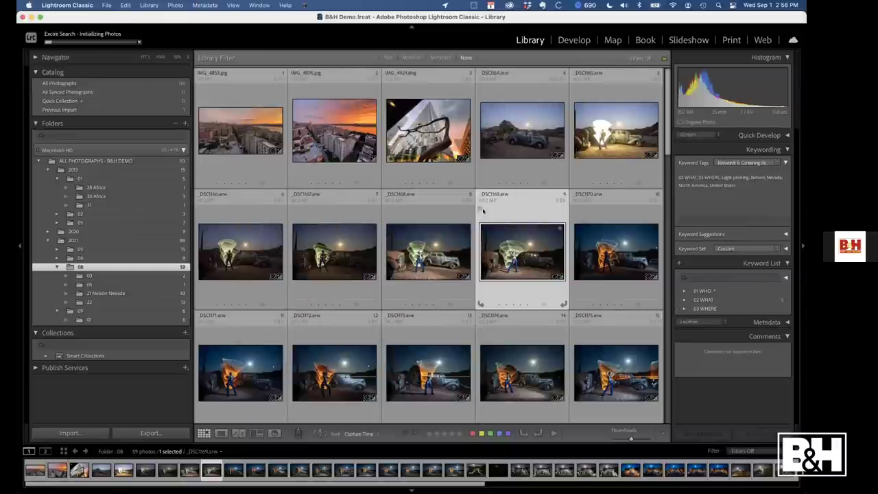
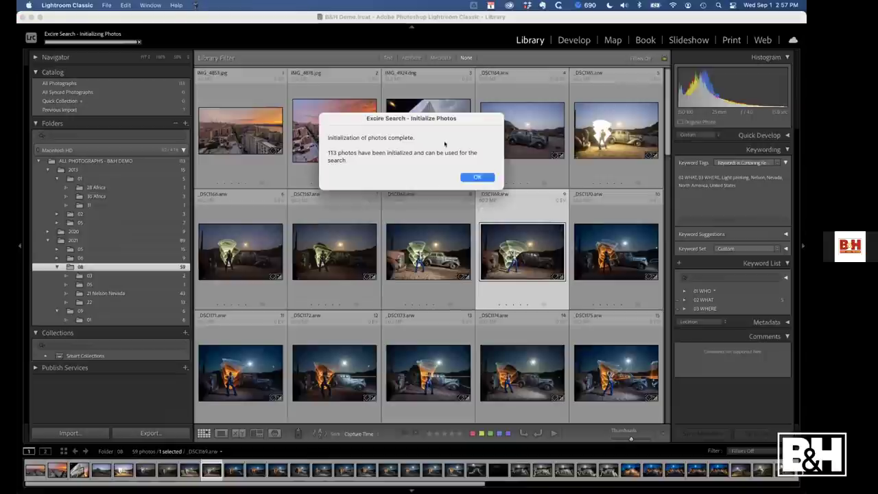
Dismiss the initialization message and open Excire Search by Example Photo with a more restrictive similarity limit
click(478, 177)
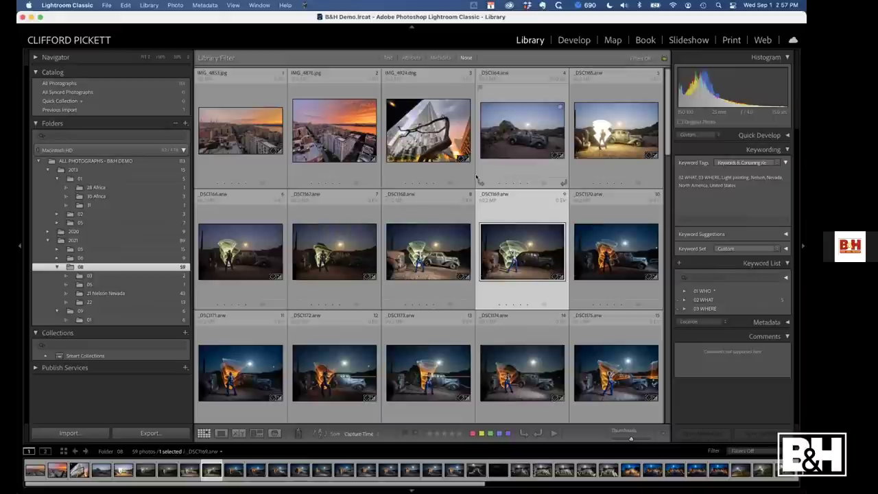
click(151, 5)
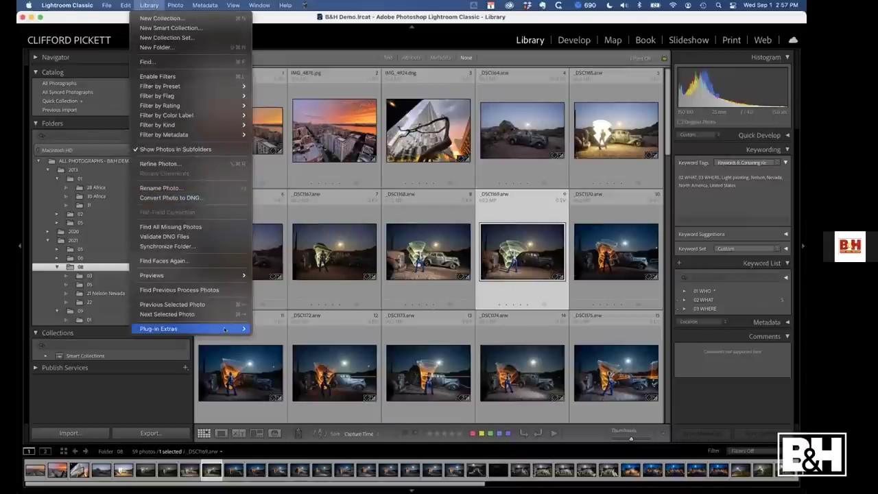
mouse_move(225, 330)
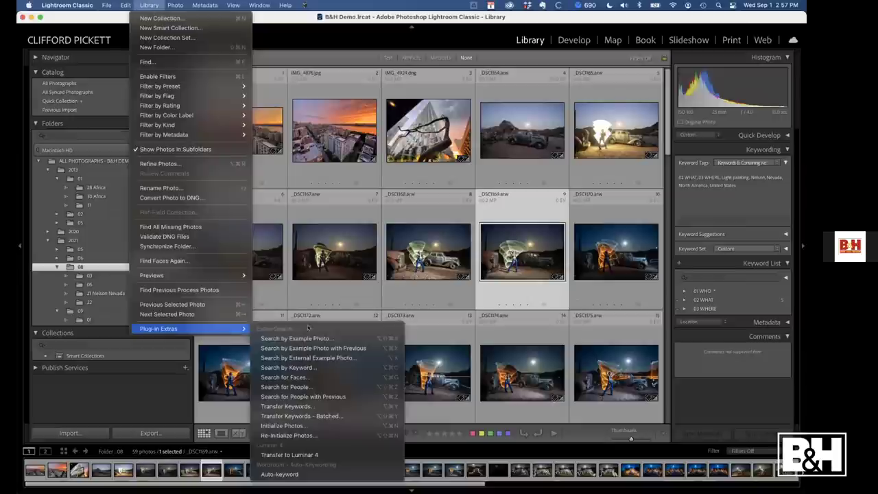
click(351, 339)
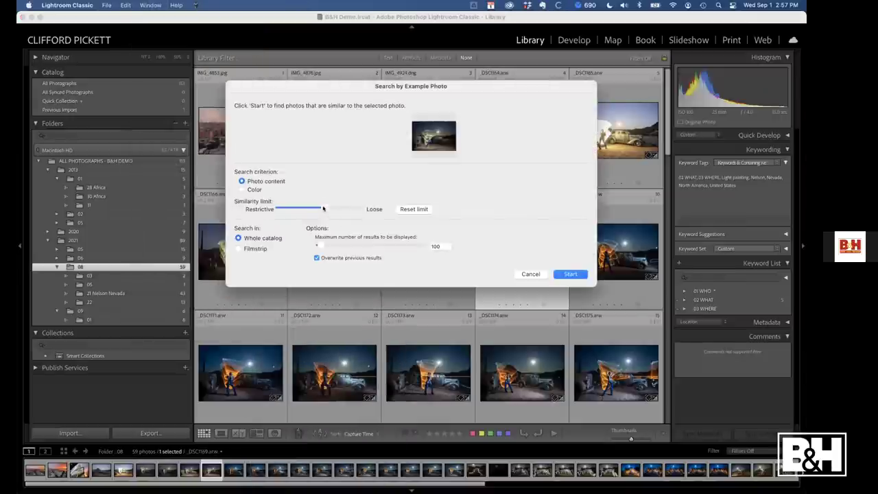
drag(323, 208, 310, 209)
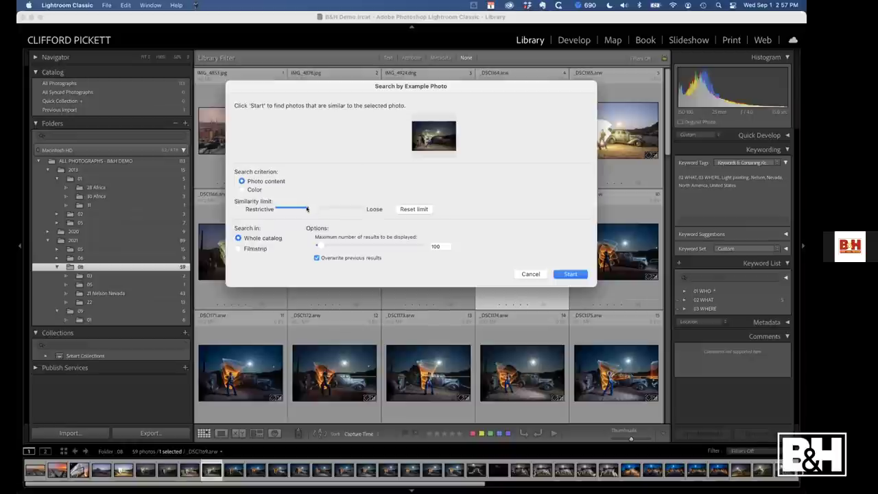
drag(307, 209, 303, 209)
Run the similar-photo search for _DSC1169, review the 41 results, then show folder 01
click(563, 277)
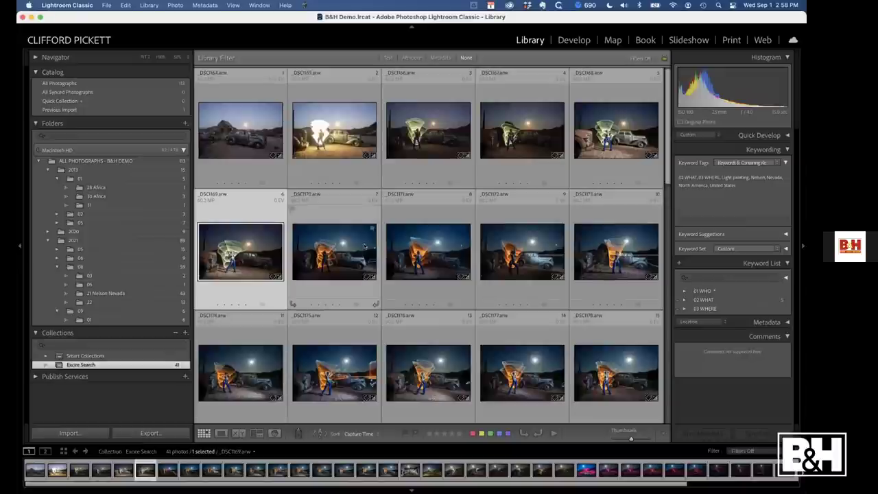
mouse_move(365, 247)
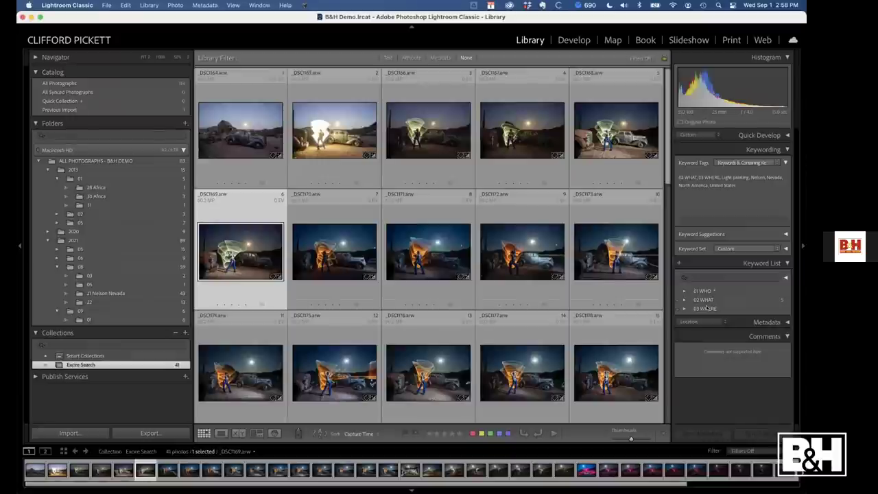
click(105, 321)
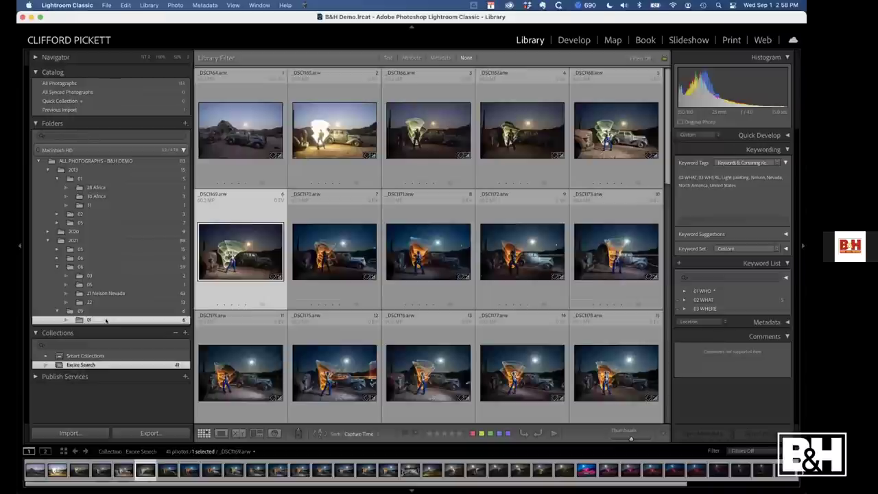
Apply Auto Settings to all 13 photos in folder 22, then deselect them
click(102, 302)
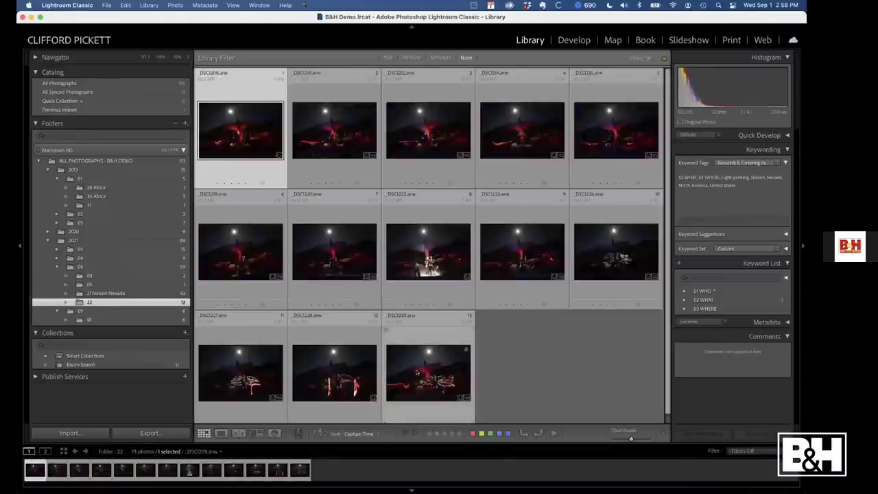
key(super+a)
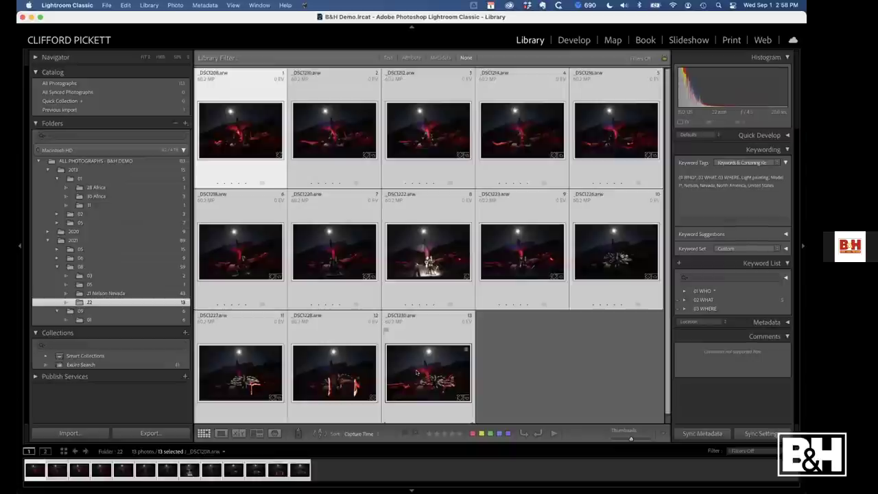
key(super+u)
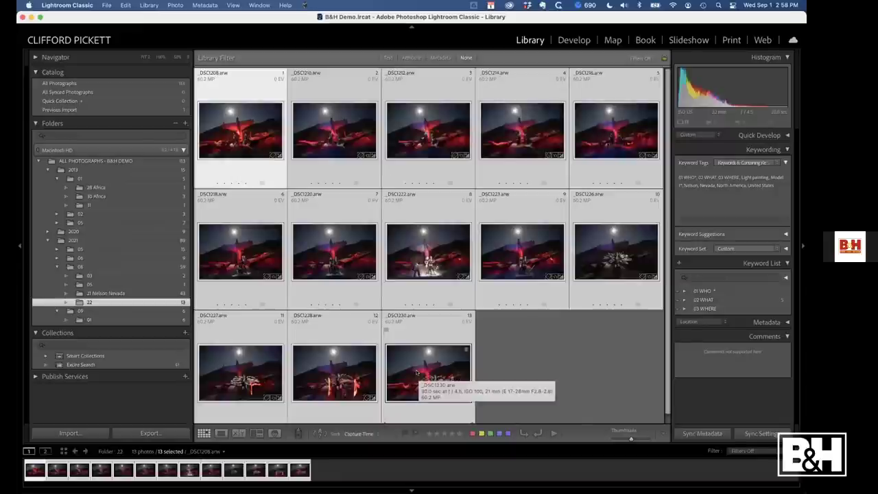
click(511, 356)
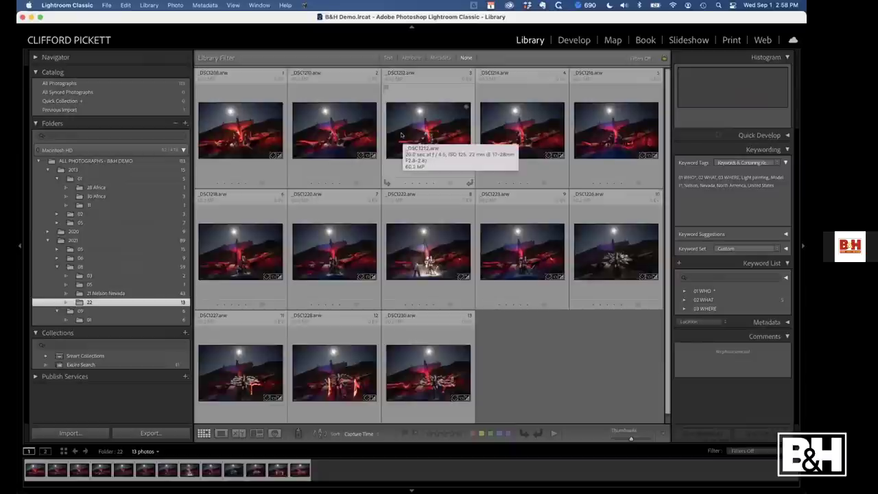
Open _DSC1208 in Loupe and give one star to keepers _DSC1208 and _DSC1214
double_click(256, 136)
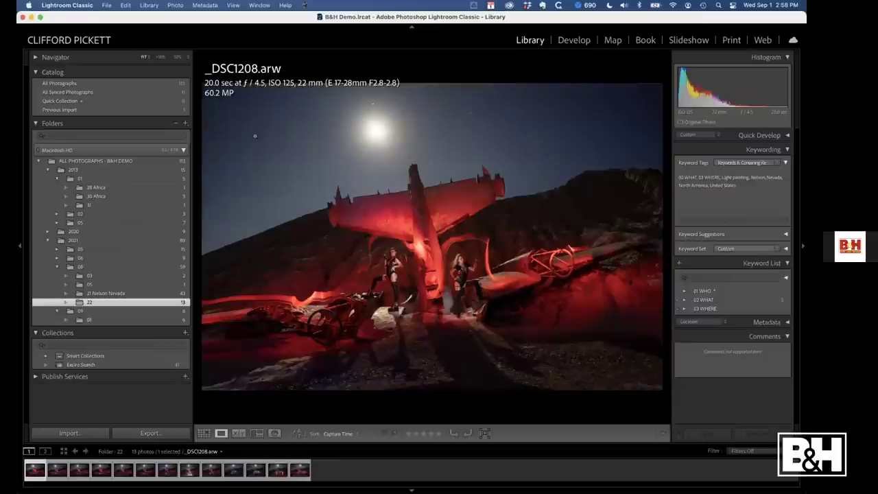
key(1)
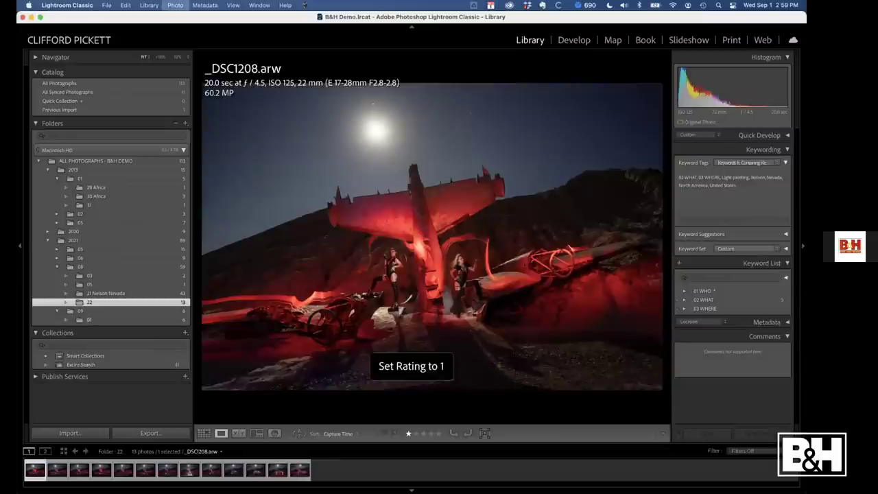
key(Right)
key(Right)
key(Left)
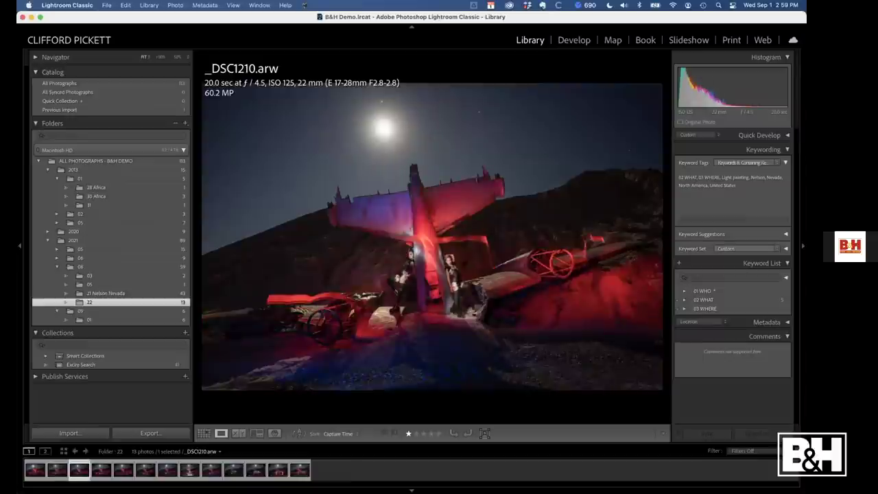
key(Right)
key(Right)
key(1)
key(Right)
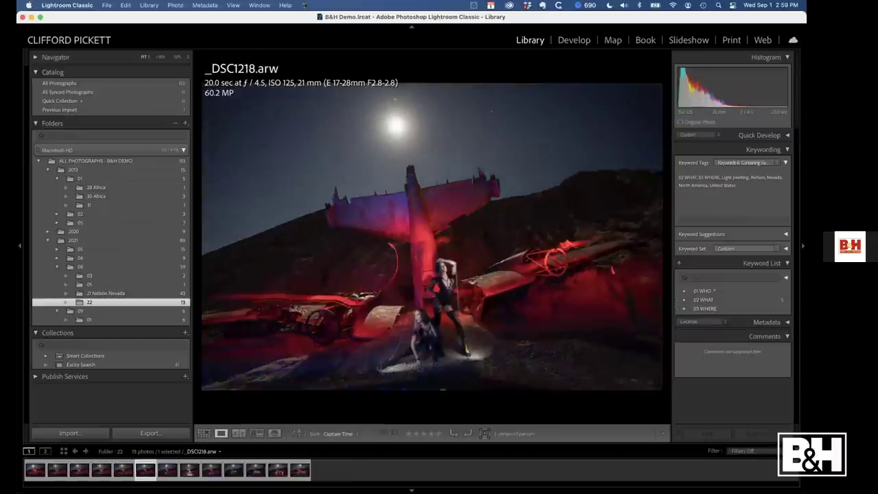
key(1)
Continue through the folder, giving one star to _DSC1220 and _DSC1218
key(Right)
key(Right)
key(Left)
key(1)
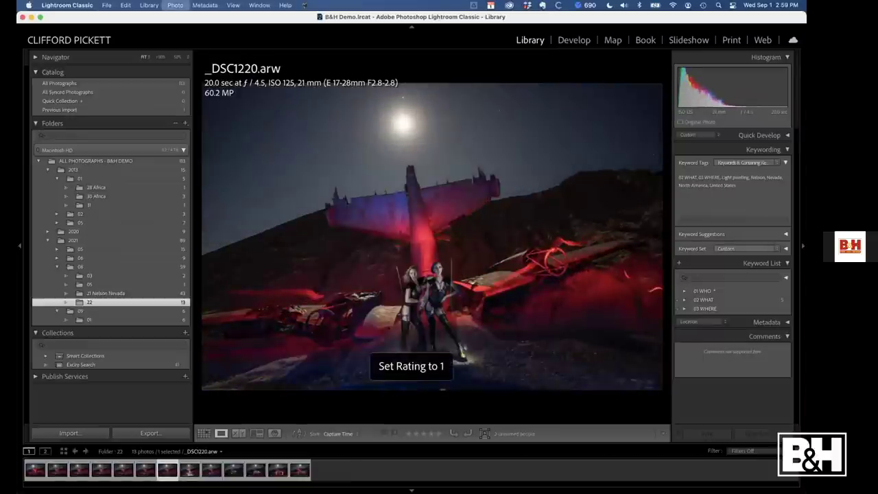
key(Right)
key(Right)
key(Right)
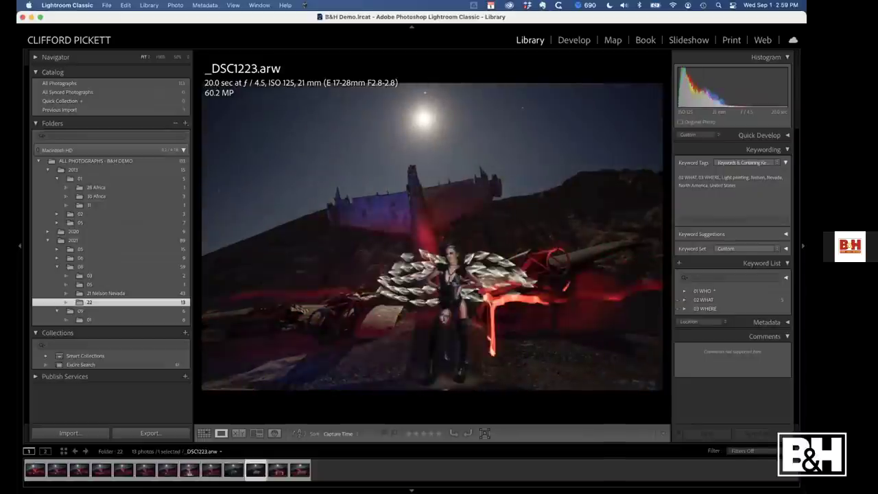
key(Right)
key(Left)
key(Right)
key(Right)
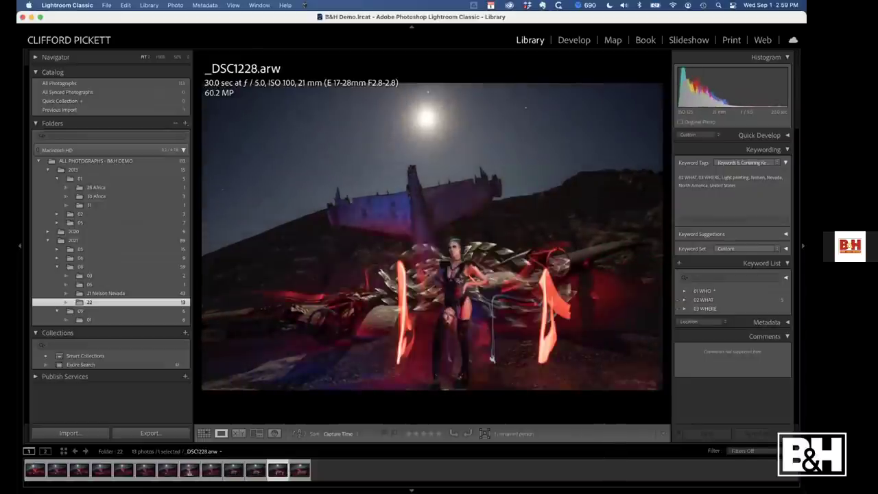
key(Right)
key(Left)
key(Right)
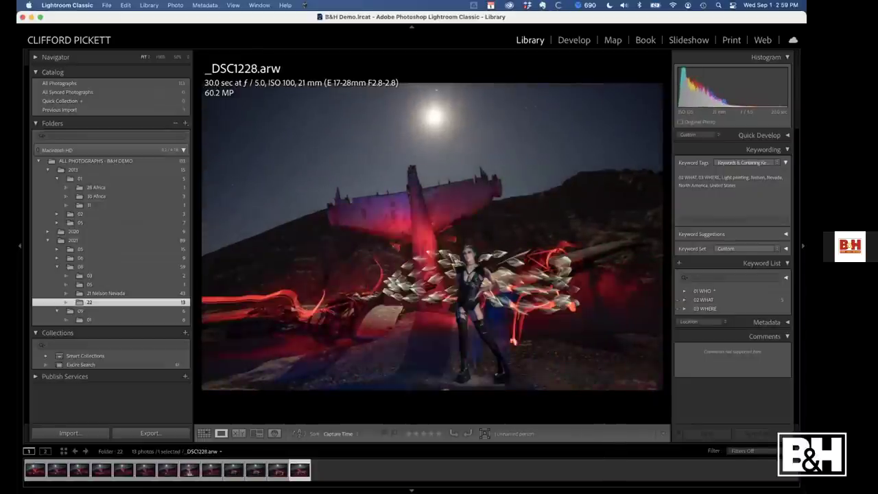
Give _DSC1230 one star and filter the grid to photos rated one star or higher
key(1)
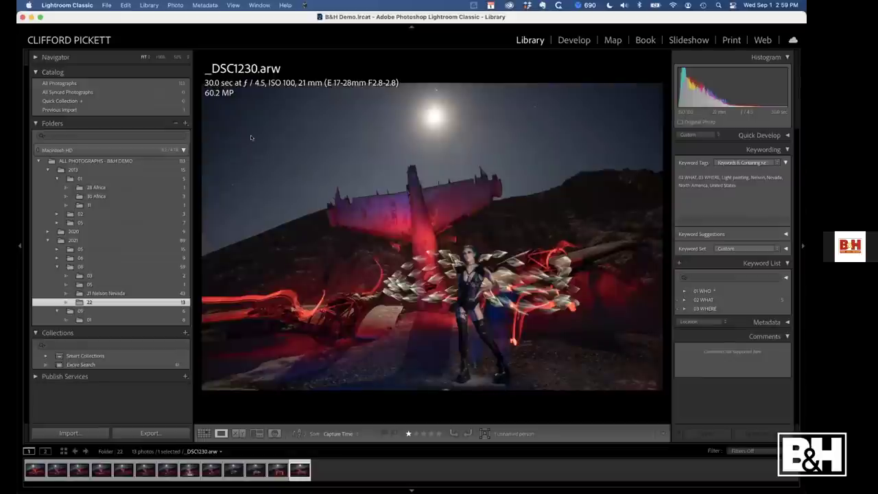
key(g)
click(412, 58)
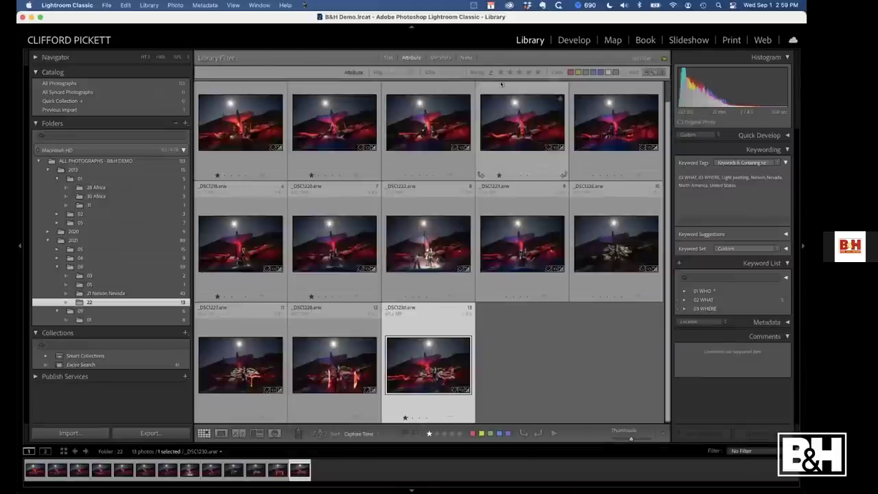
click(500, 73)
Raise _DSC1214, _DSC1220 and _DSC1230 to two stars
double_click(228, 140)
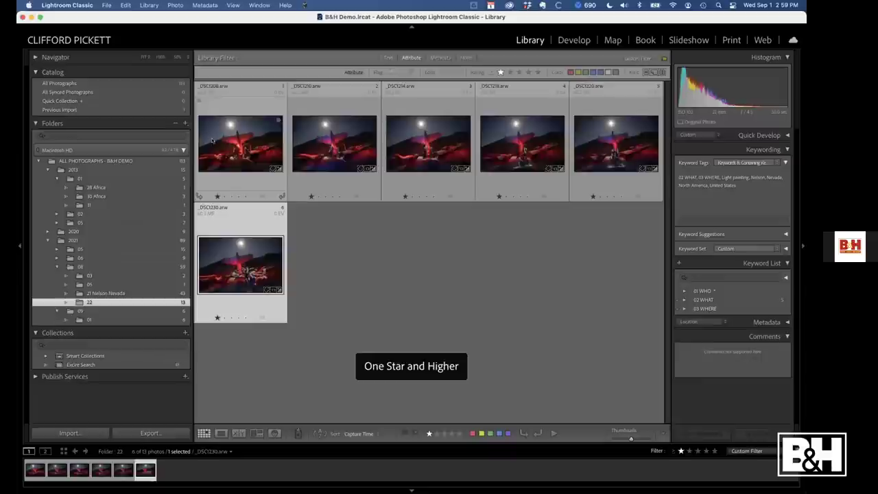
key(Right)
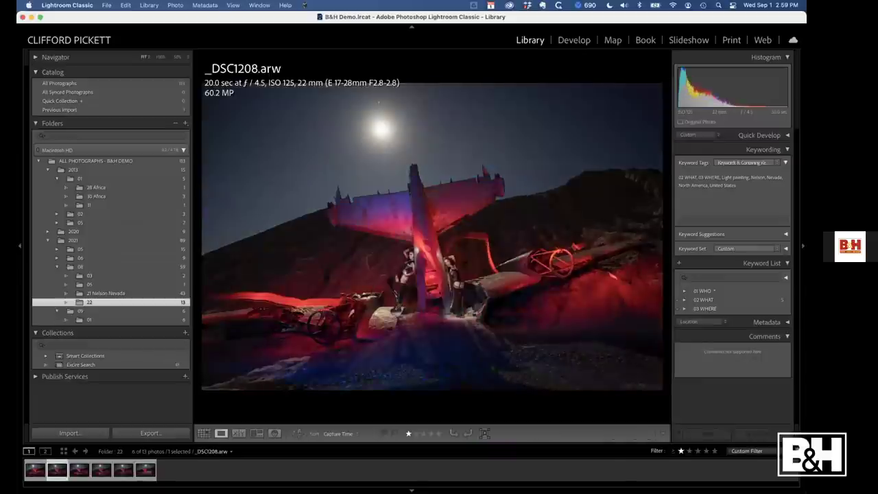
key(Right)
key(2)
key(Right)
key(Right)
key(Right)
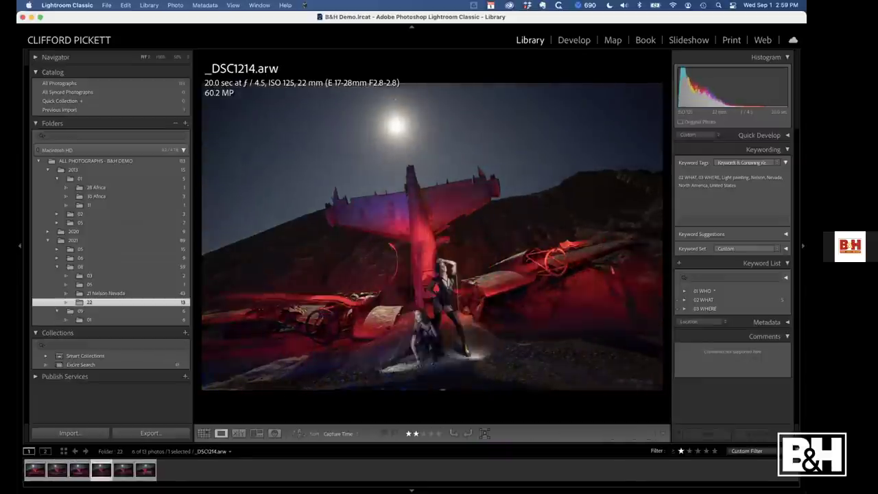
key(Right)
key(2)
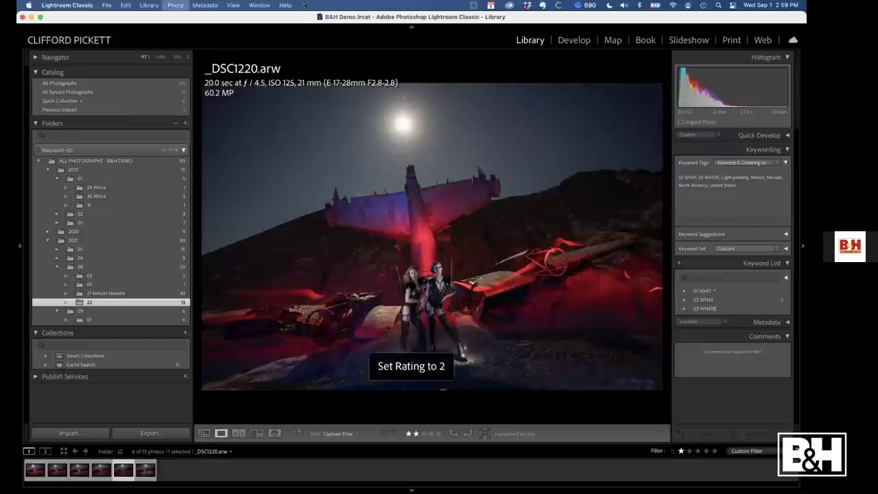
key(Right)
key(2)
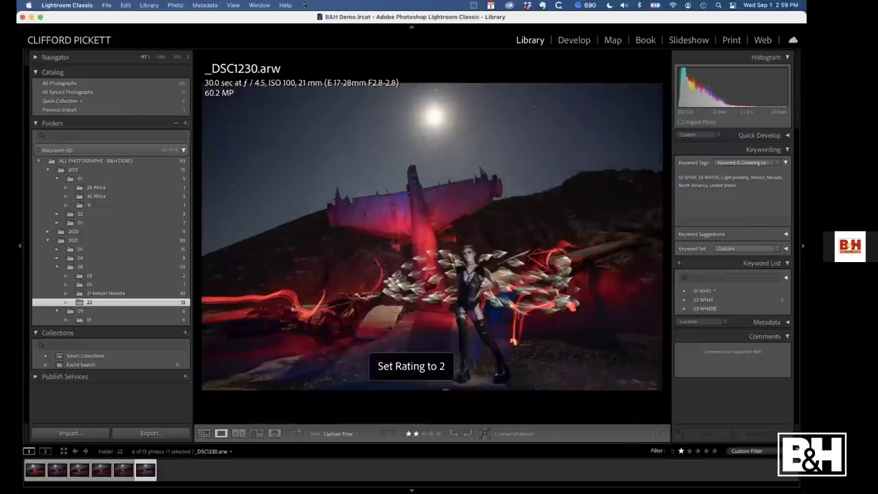
key(g)
Filter to two stars or higher and give _DSC1230 three stars
key(super+alt+2)
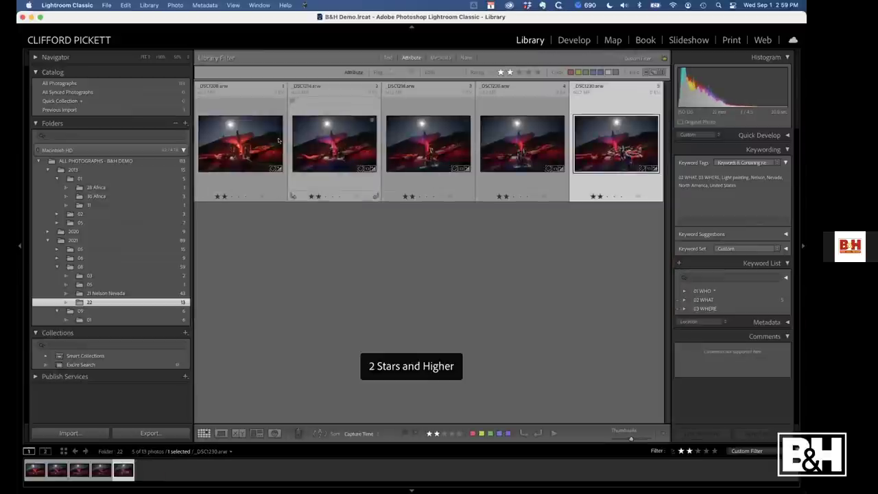
double_click(256, 140)
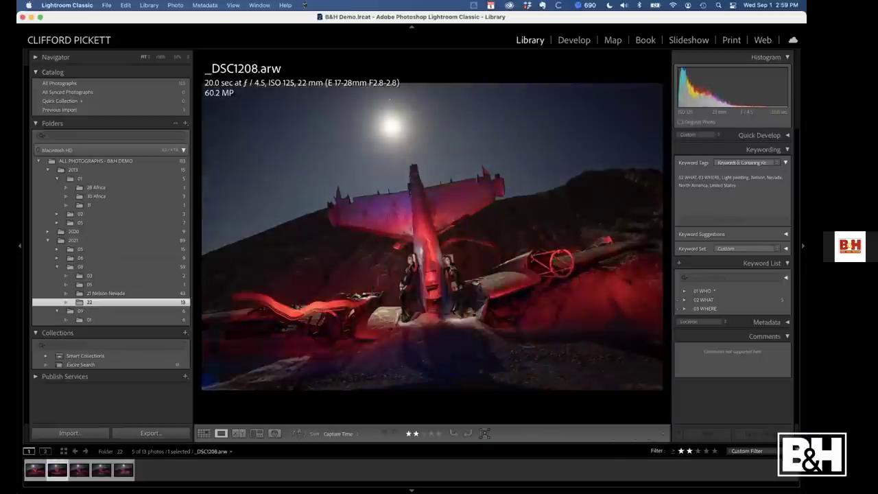
key(Right)
key(Right)
key(Right)
key(Right)
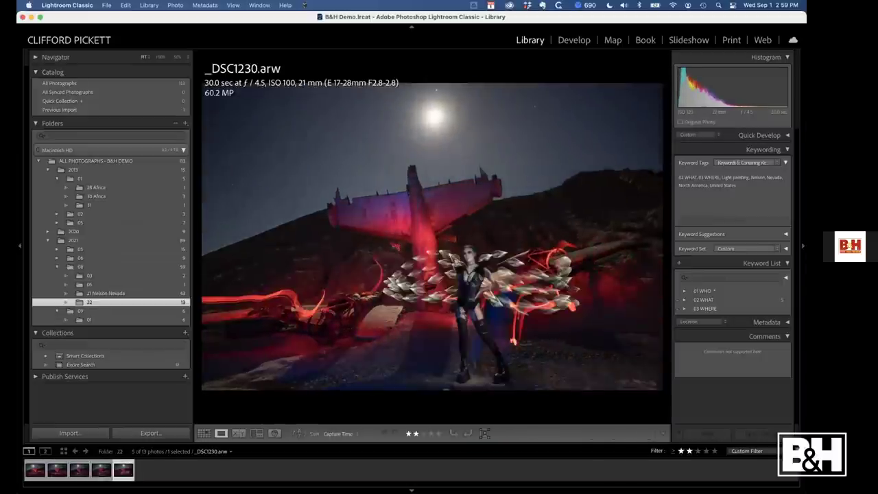
key(3)
key(Left)
key(Left)
key(Left)
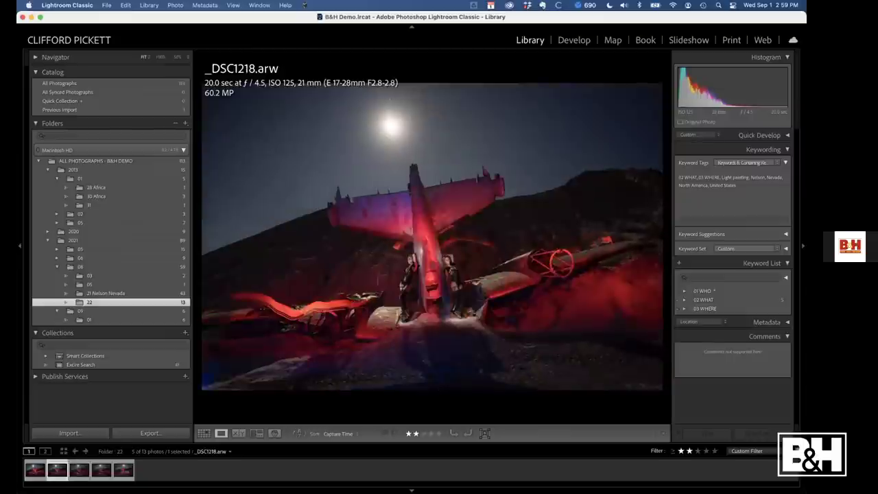
key(Left)
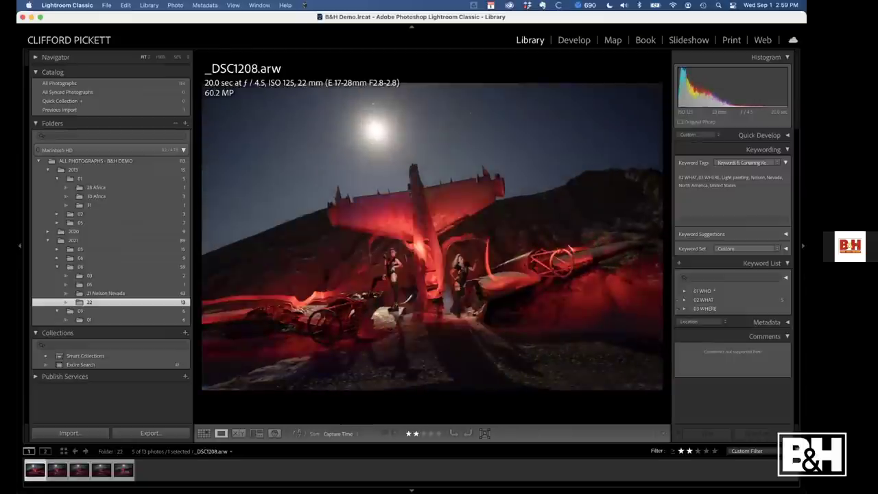
Give _DSC1208 three stars and filter folder 22 to three-star photos
key(3)
key(g)
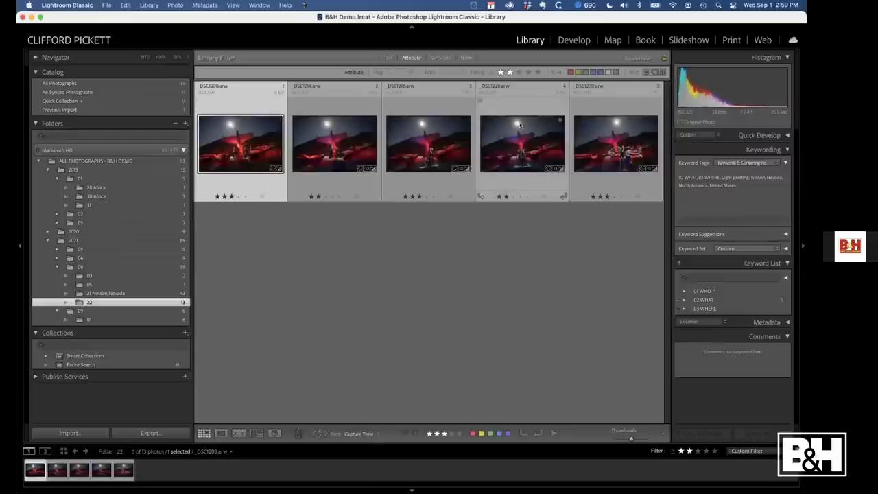
click(519, 72)
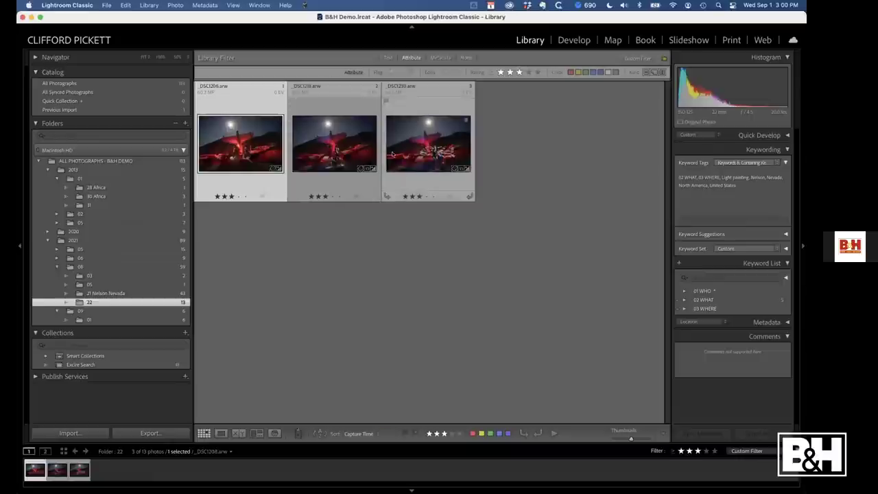
Switch to the 21 Nelson Nevada folder and back, showing all 13 folder 22 photos unfiltered
mouse_move(392, 153)
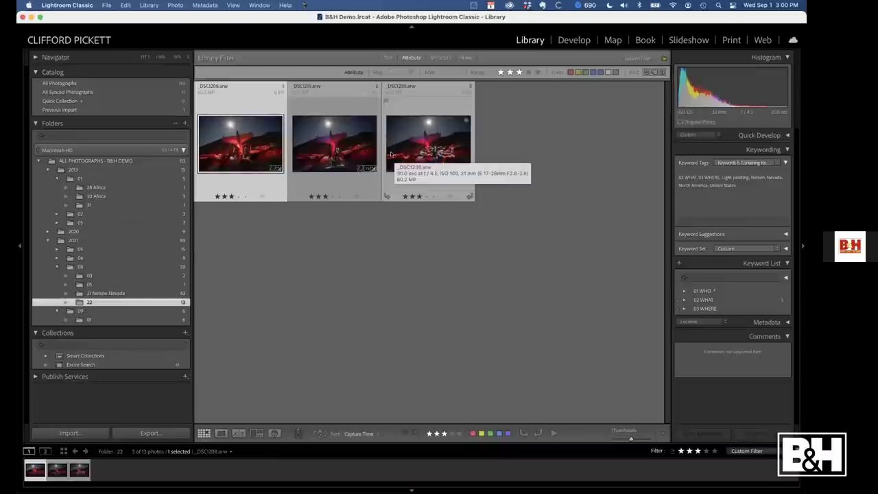
click(116, 294)
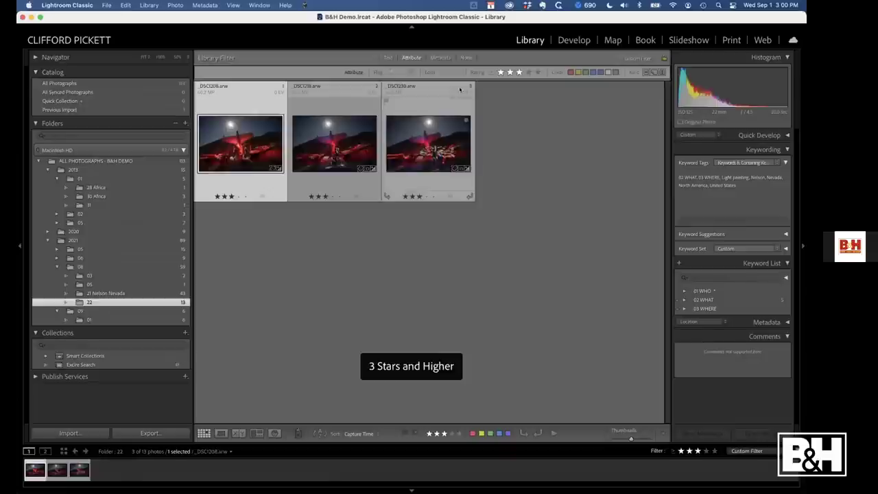
click(127, 293)
click(96, 302)
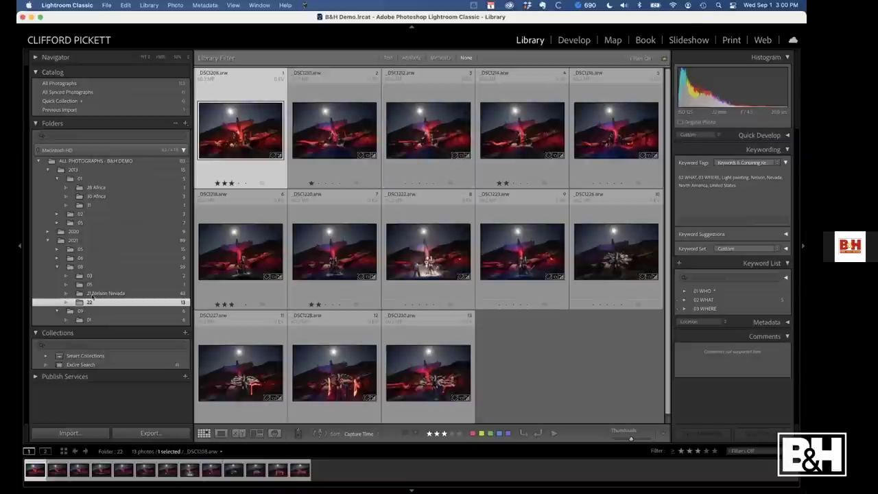
Turn on File > Library Filters > Remember Each Source's Filters Separately
click(91, 320)
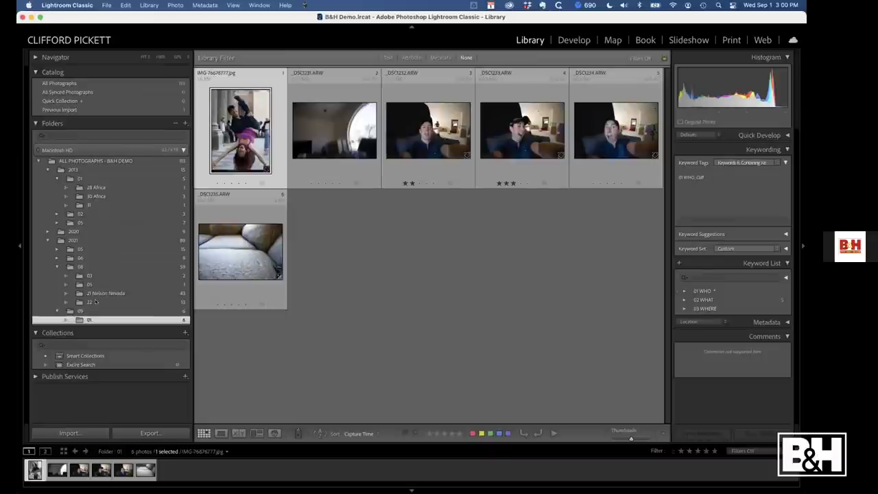
click(96, 301)
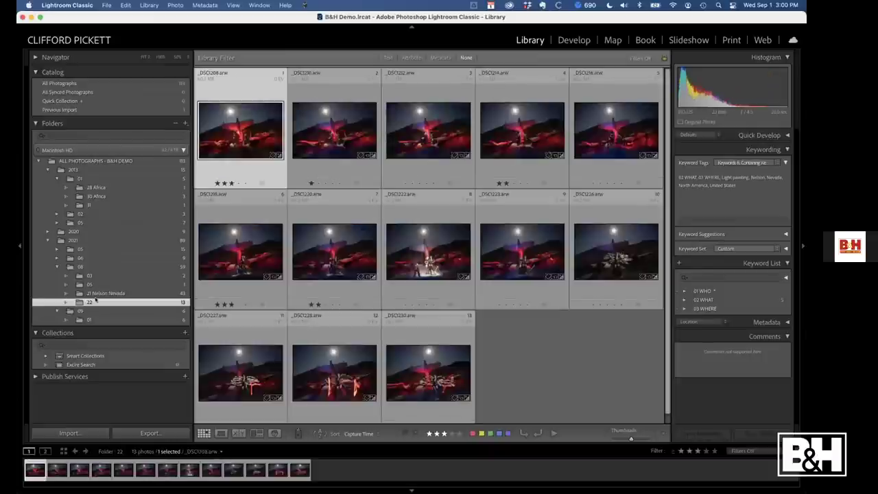
click(106, 5)
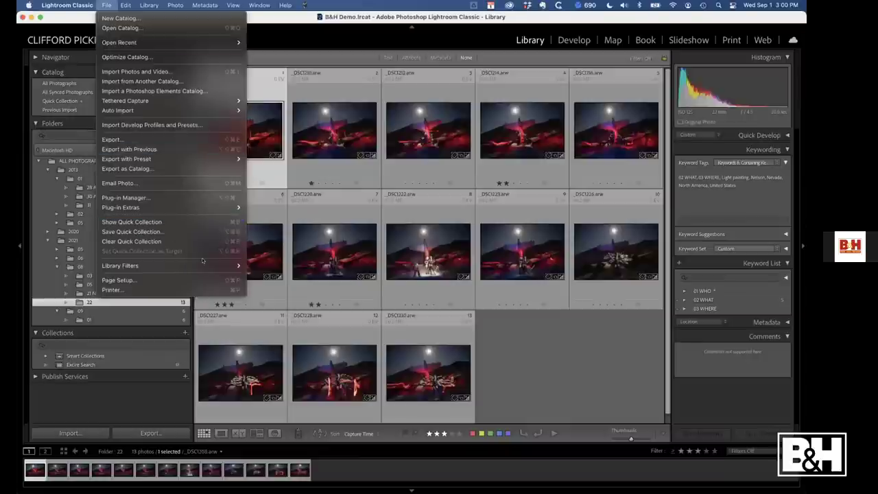
mouse_move(212, 267)
click(302, 290)
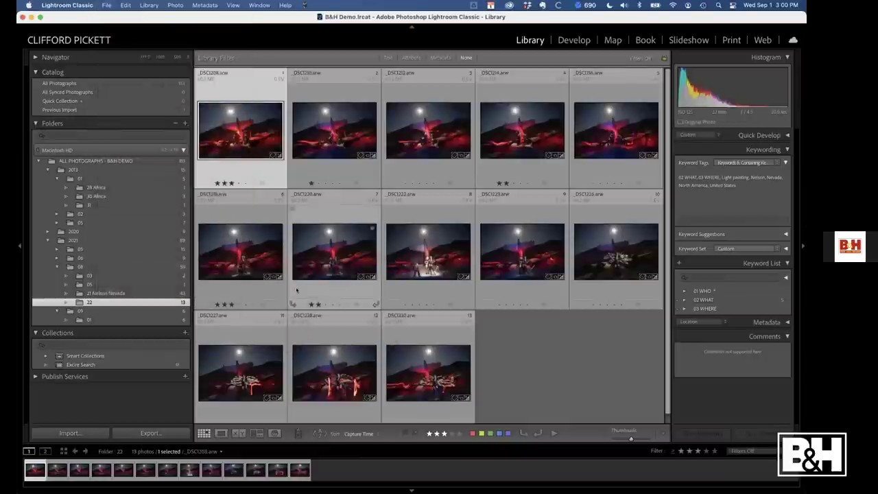
Test the three-star filter on folder 01, clear it, then apply it to folder 22
click(117, 319)
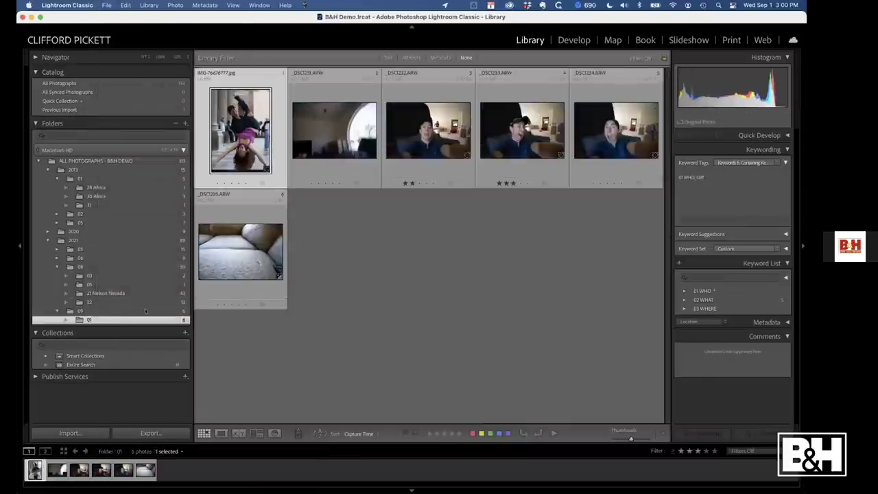
click(412, 57)
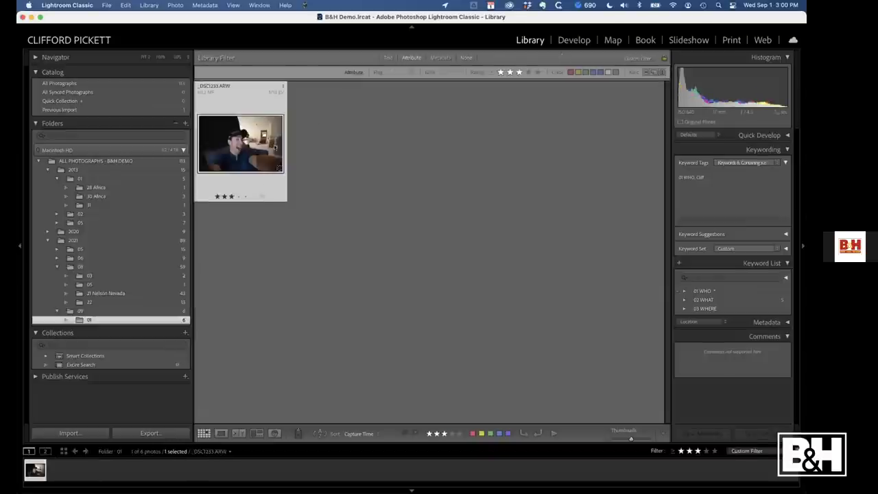
click(267, 268)
click(466, 58)
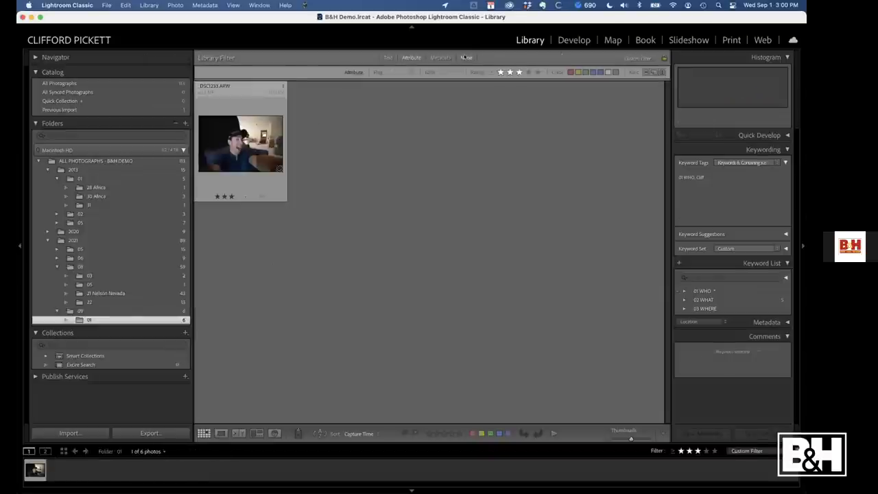
click(96, 301)
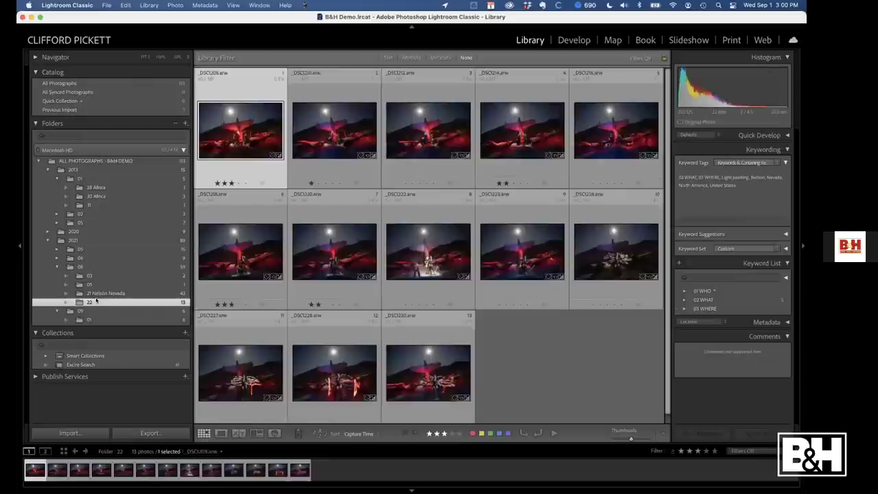
click(412, 58)
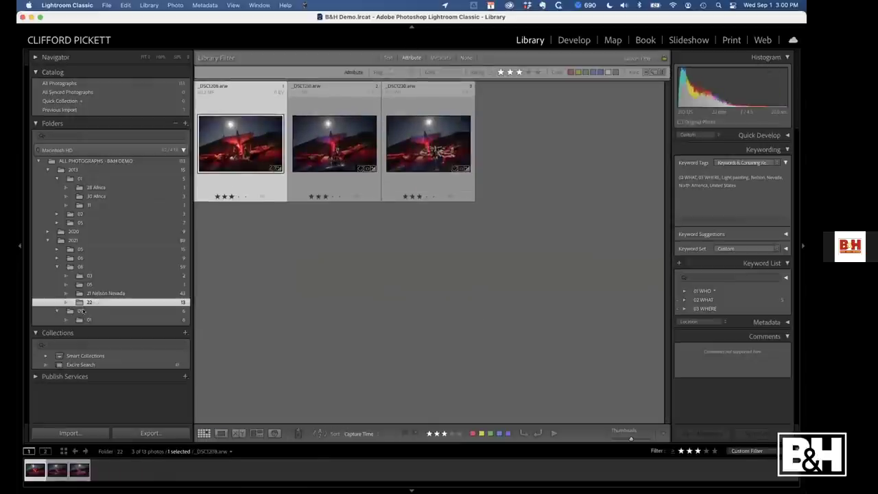
Check folders 21 Nelson Nevada, 01 and 22, then toggle Remember Each Source's Filters Separately again
click(107, 294)
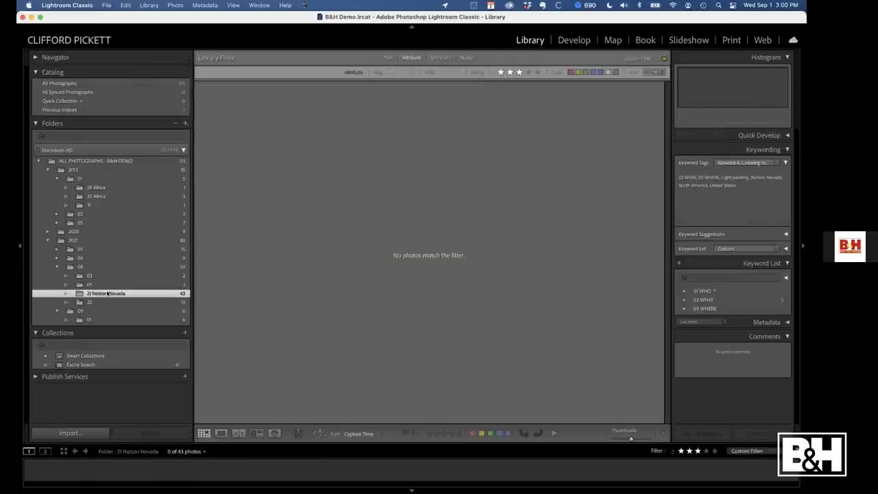
click(98, 321)
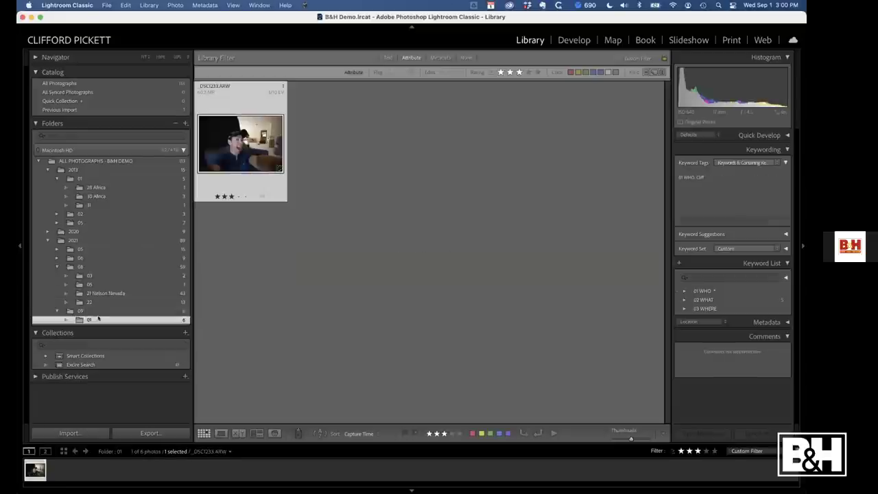
click(99, 302)
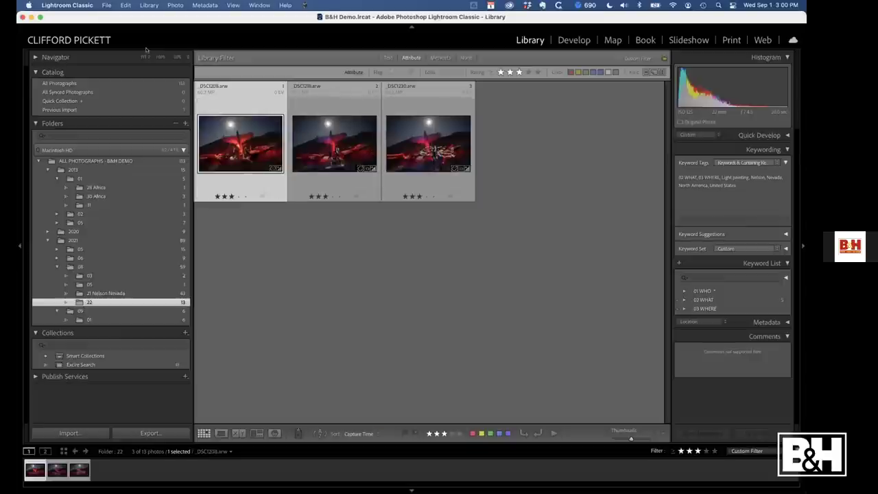
click(107, 6)
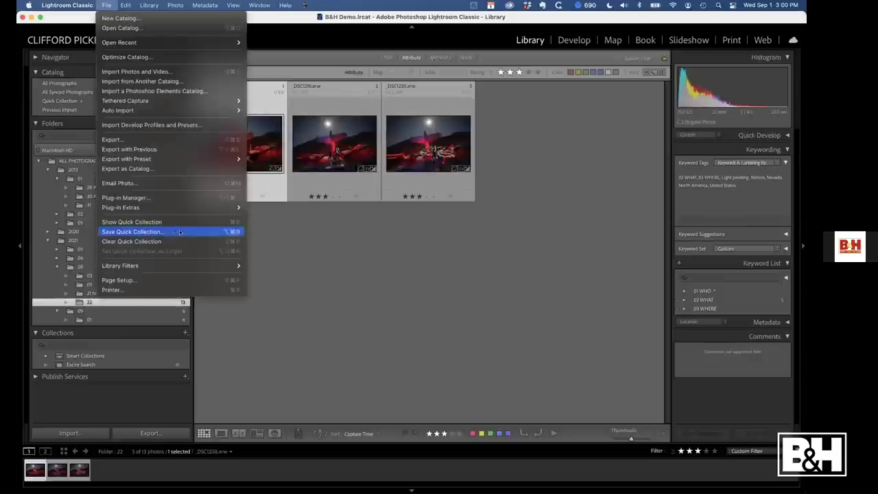
mouse_move(225, 267)
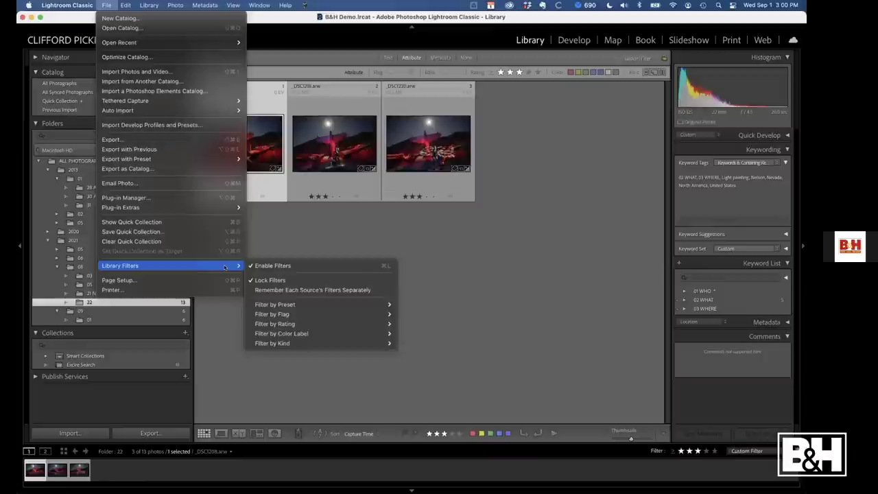
click(308, 290)
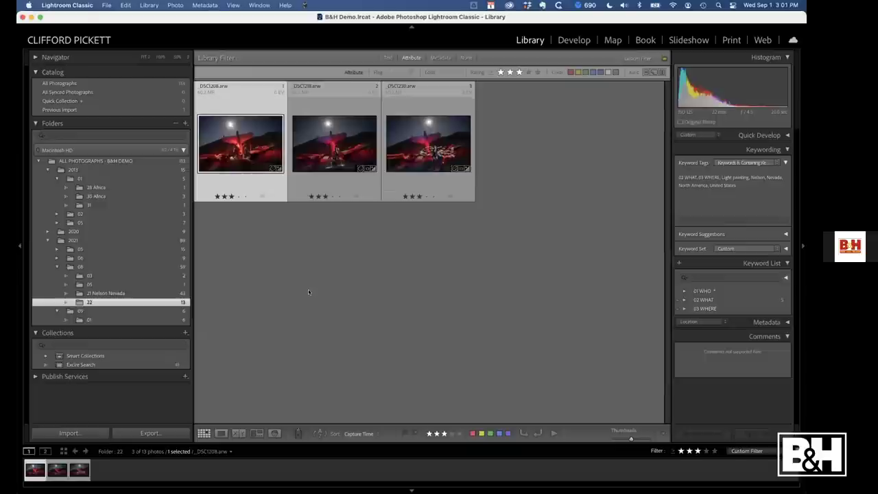
Edit _DSC1230: Temp 5,603, Highlights −79, Shadows +71, Whites +50, Clarity +25, Dehaze +23
click(421, 134)
key(d)
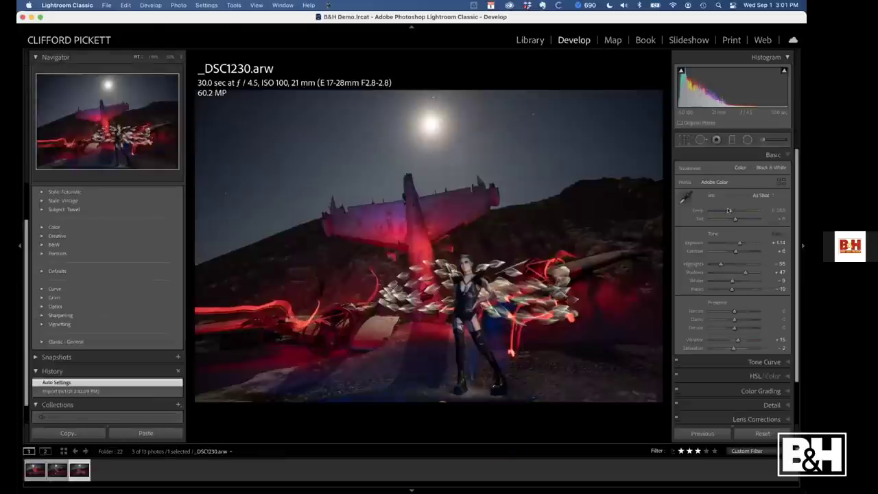
drag(729, 210, 729, 210)
drag(714, 263, 712, 264)
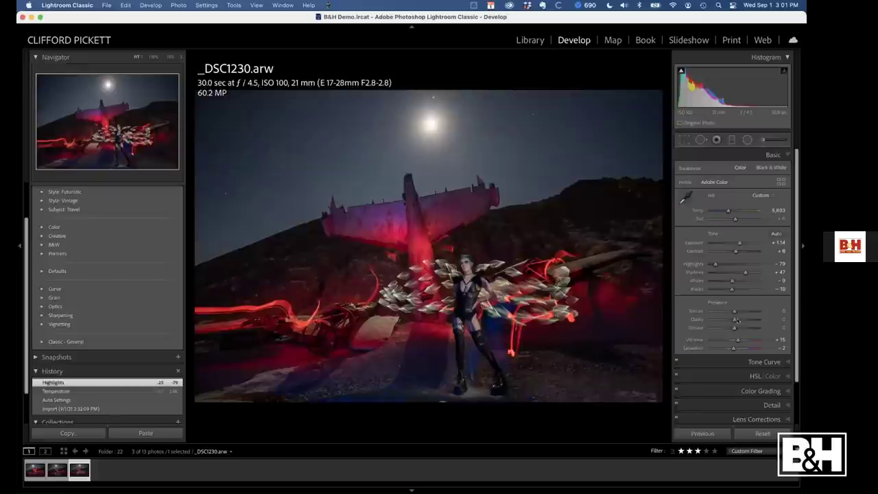
drag(735, 320, 740, 328)
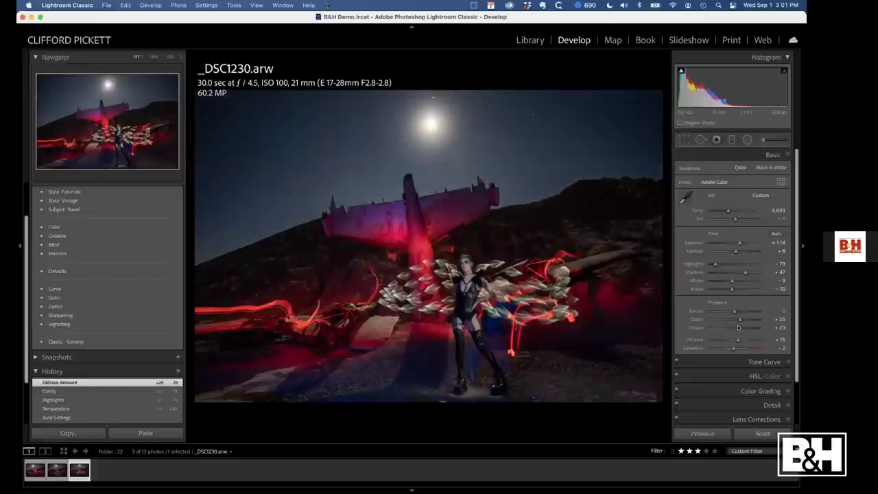
click(744, 281)
drag(744, 281, 752, 273)
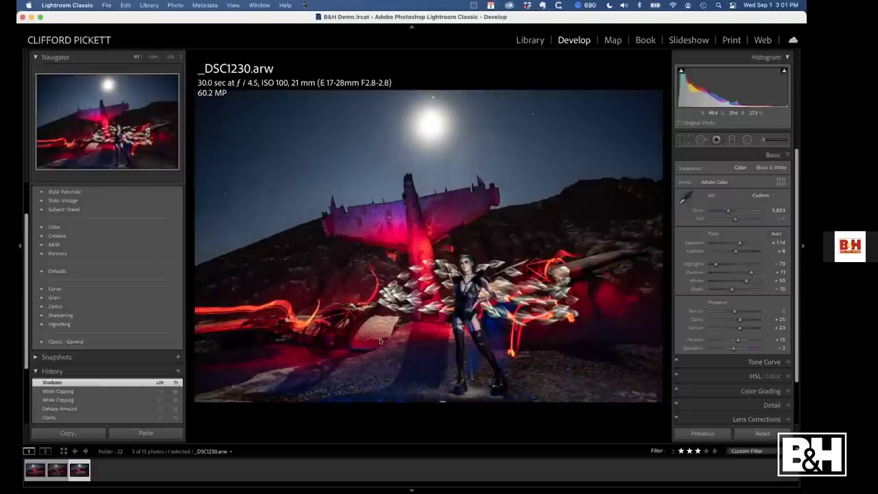
key(g)
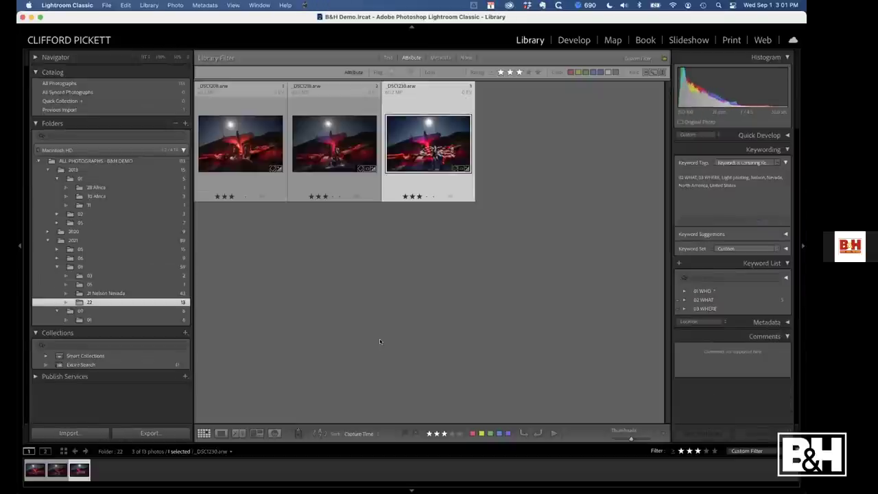
Raise _DSC1230 to four stars and filter folder 22 to four stars or higher
click(424, 196)
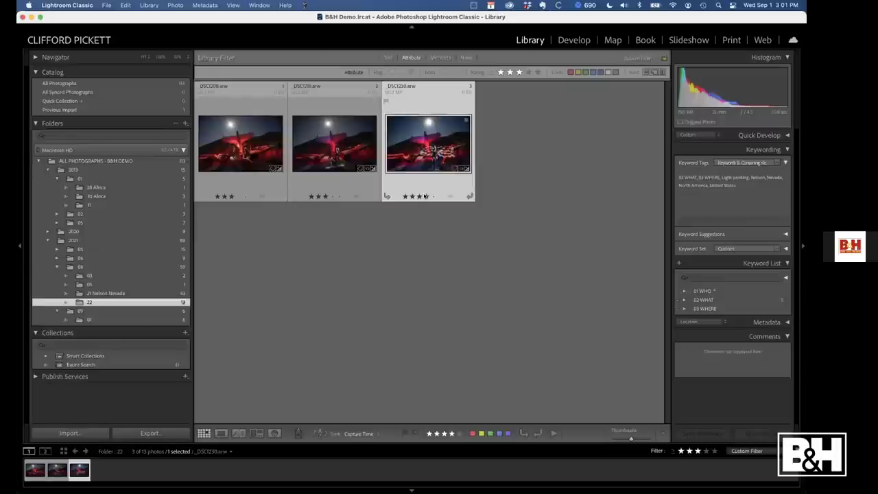
click(528, 72)
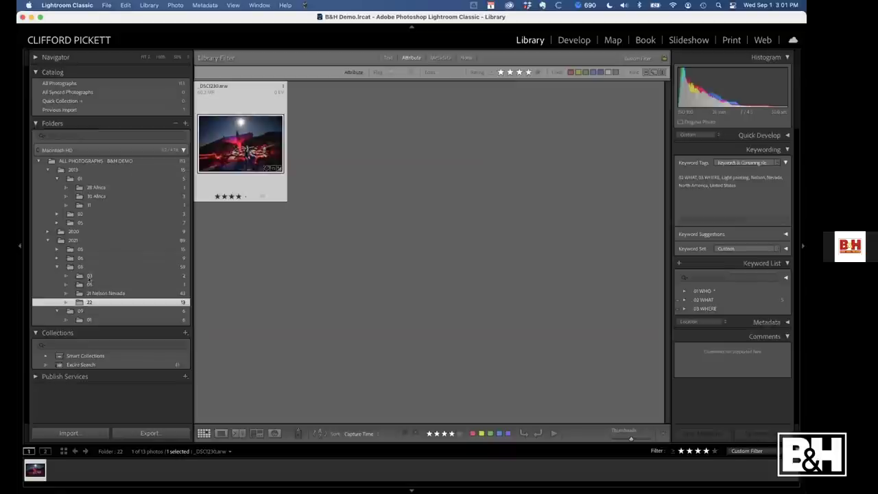
click(111, 293)
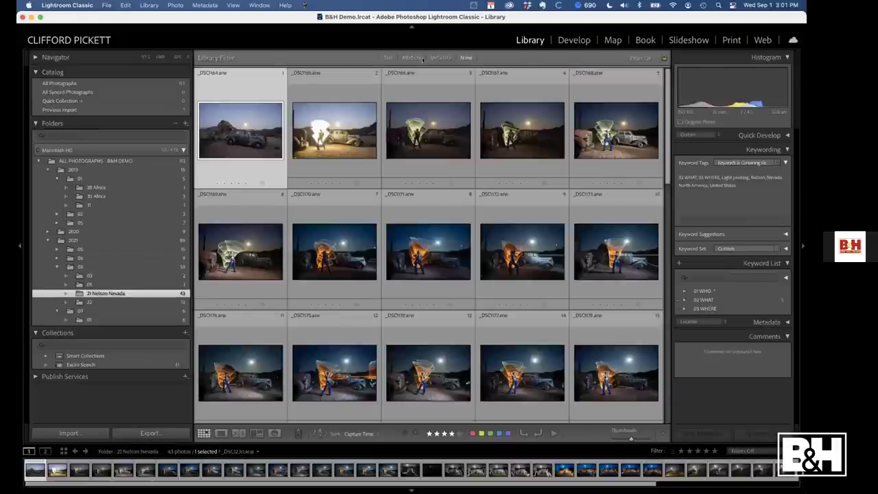
Give five photos in the 21 Nelson Nevada folder a one-star rating
key(1)
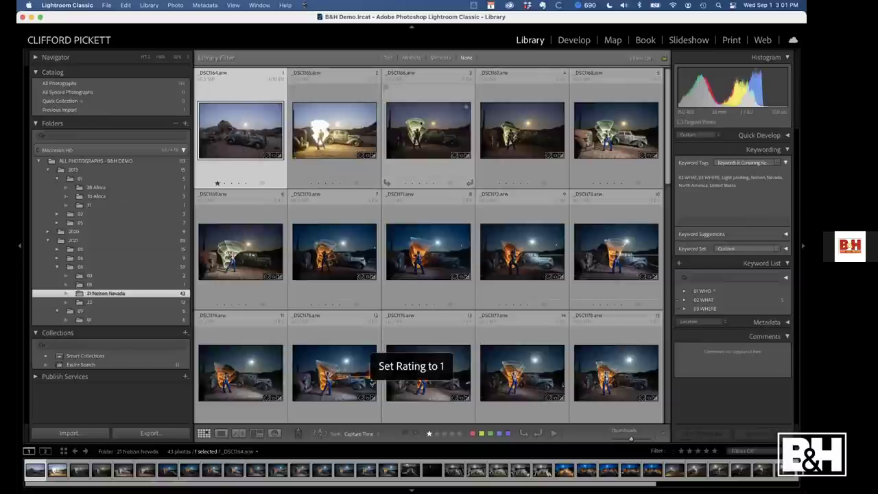
click(386, 180)
click(434, 239)
key(1)
click(524, 375)
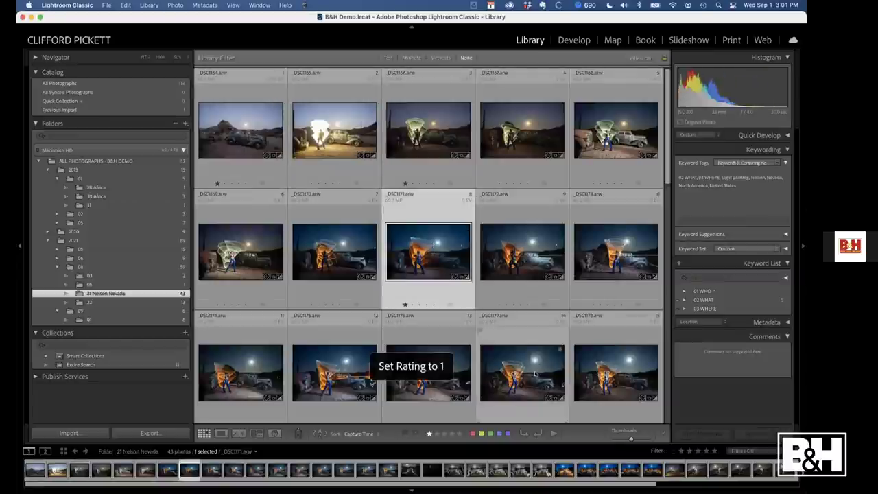
key(1)
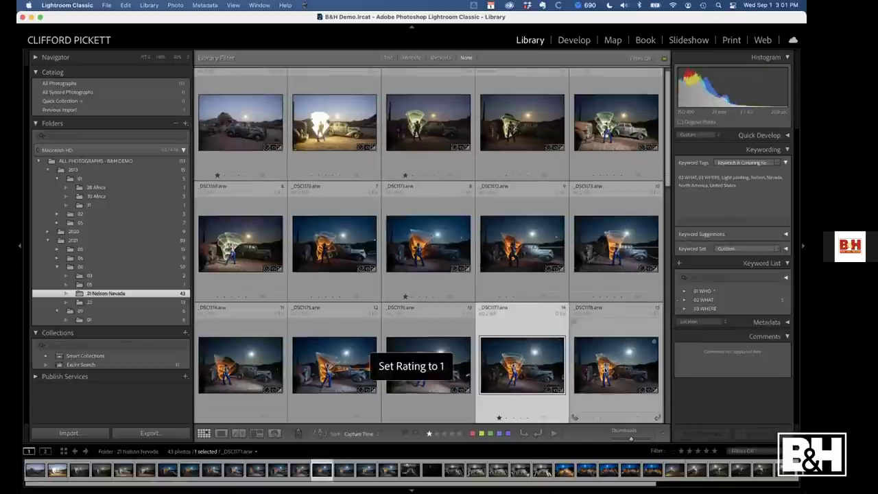
click(604, 369)
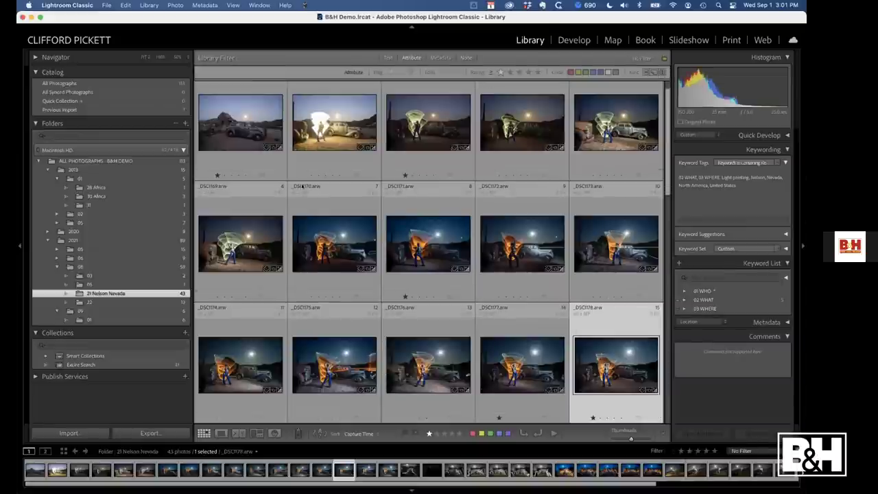
Filter to one star or higher and compare folders 22, 21 Nelson Nevada and 05
key(super+alt+1)
click(112, 302)
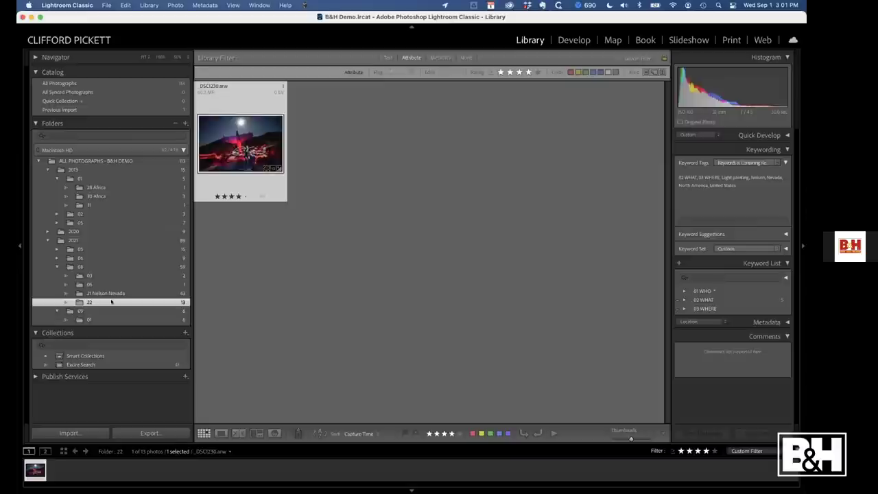
click(108, 294)
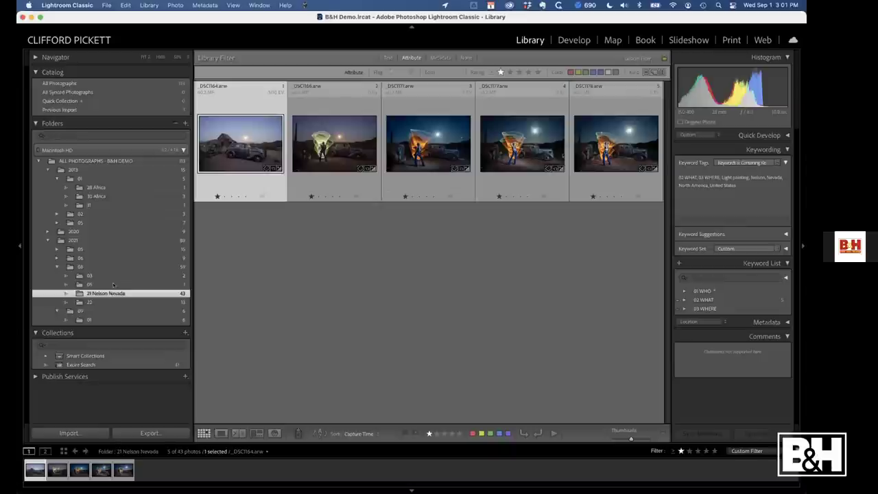
click(114, 284)
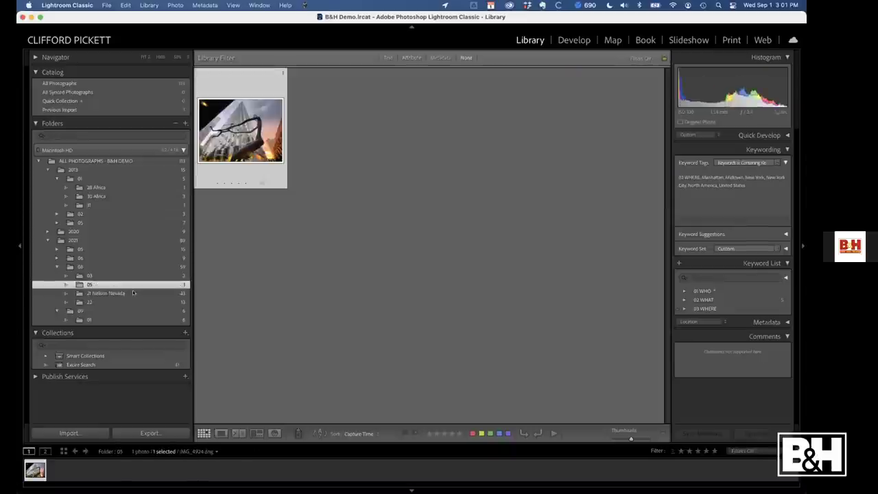
click(134, 293)
Filter folder 08 to three stars or higher and the 2021 folder to four stars or higher
click(117, 300)
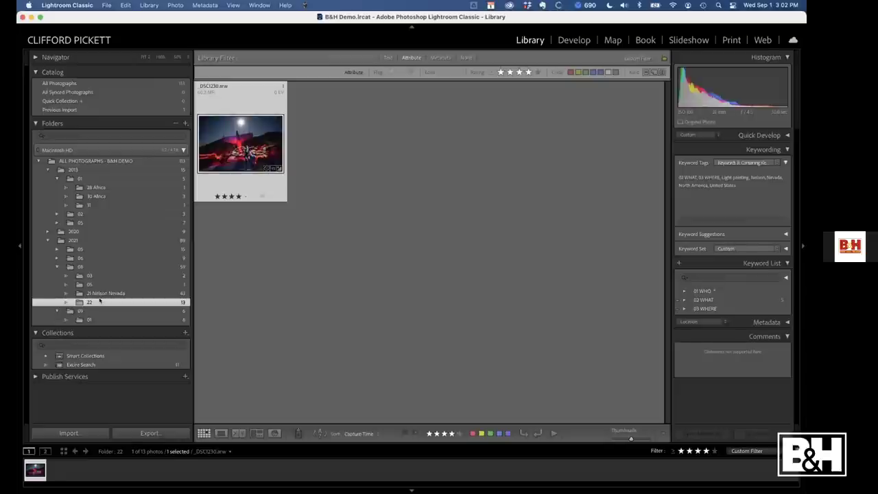
click(80, 267)
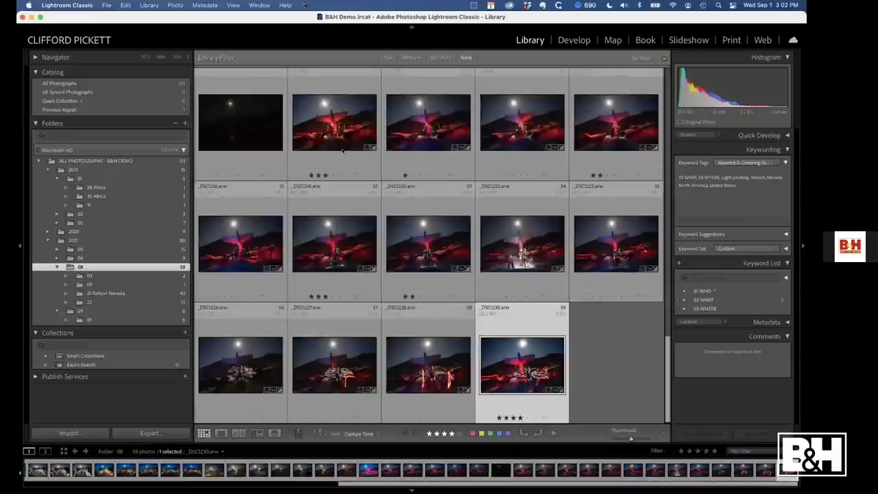
click(411, 57)
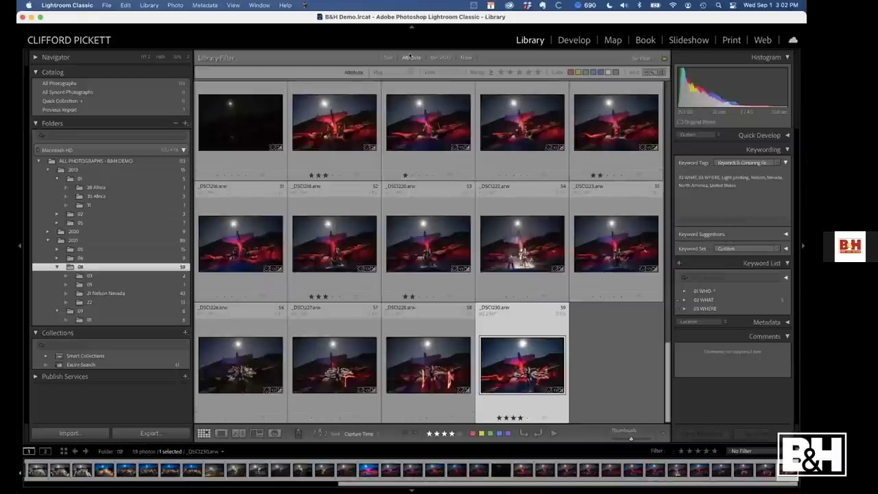
click(509, 72)
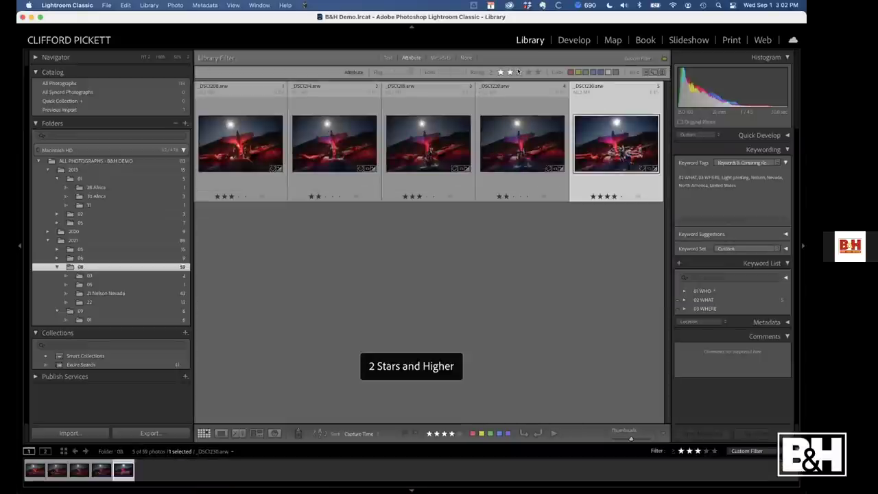
click(519, 71)
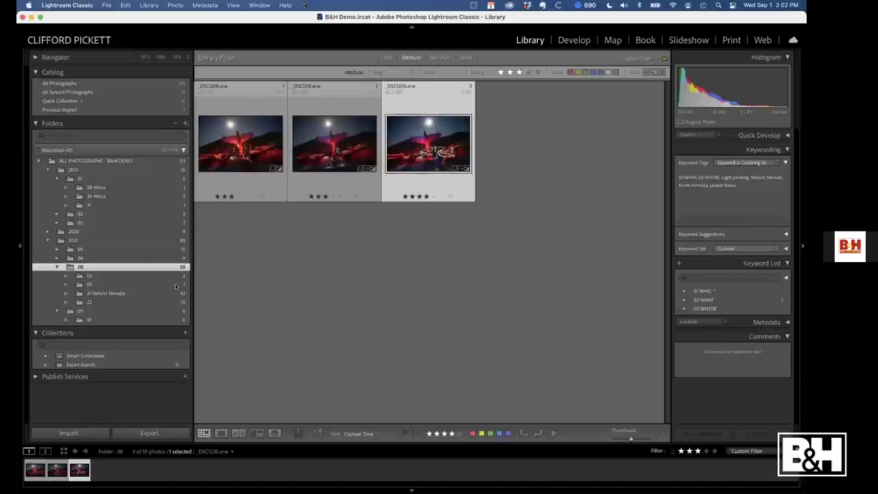
click(72, 239)
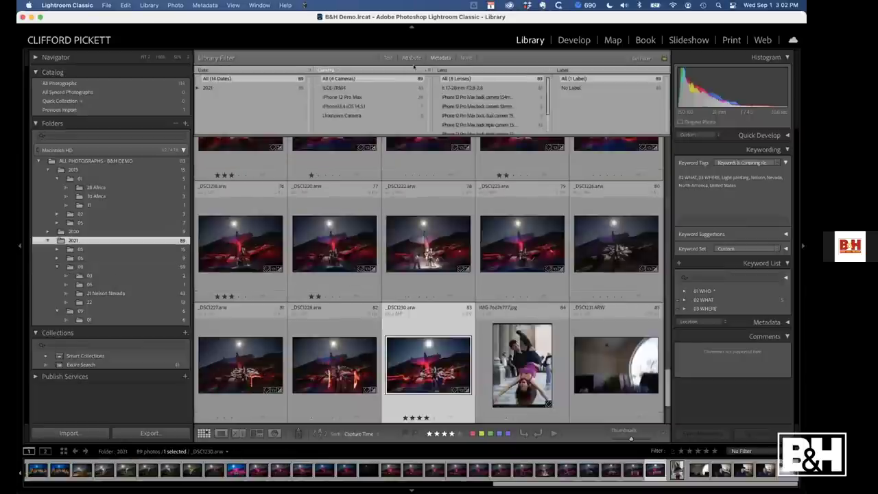
click(411, 57)
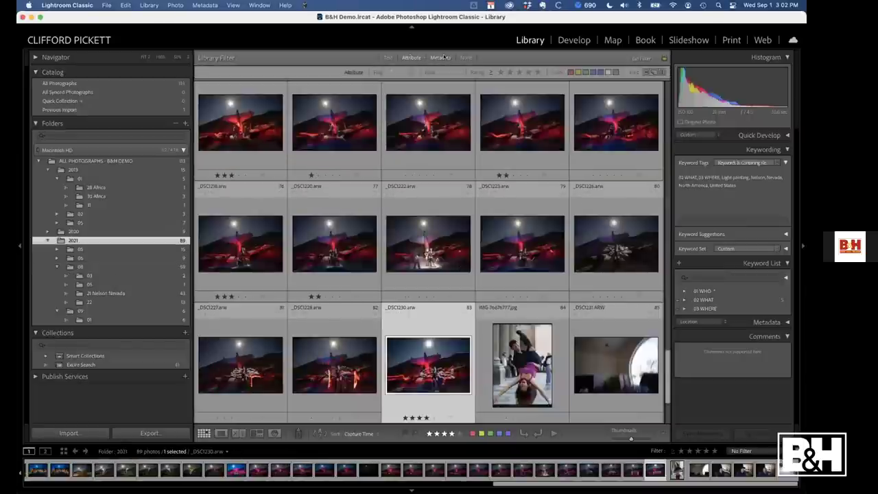
click(528, 71)
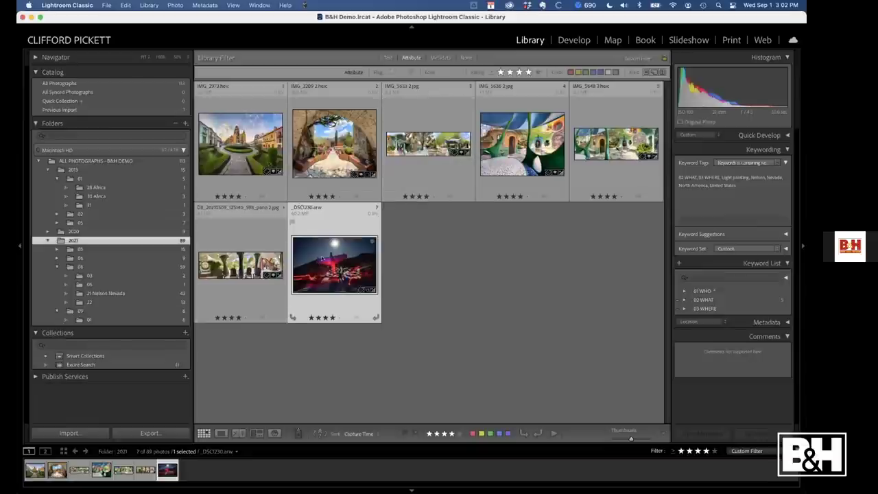
Jump to _DSC1230's folder via Go to Folder in Library, then clear the library filter
right_click(334, 259)
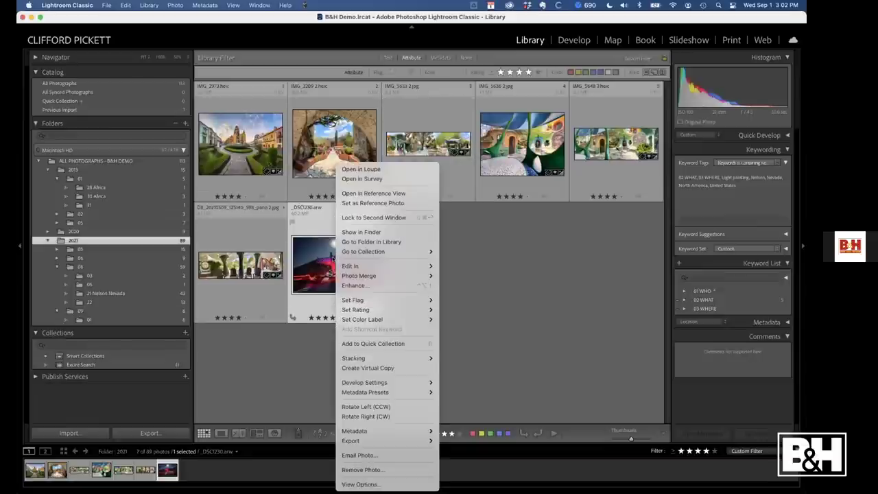
click(374, 242)
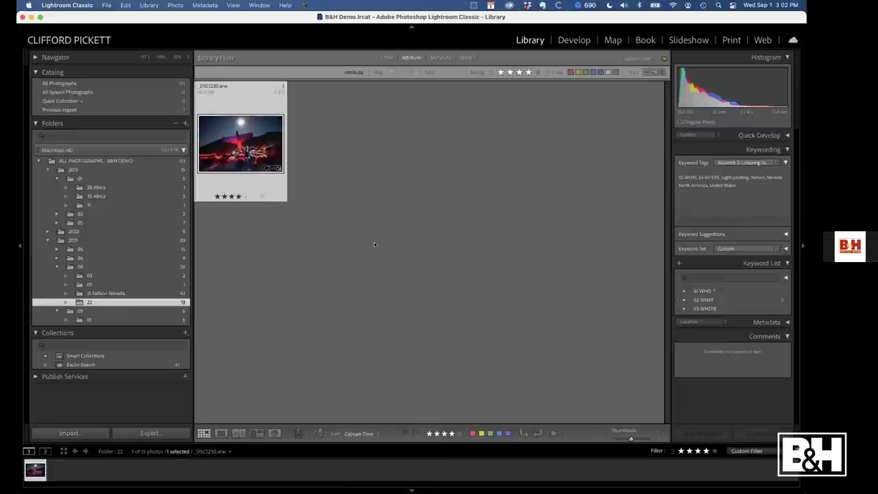
click(520, 73)
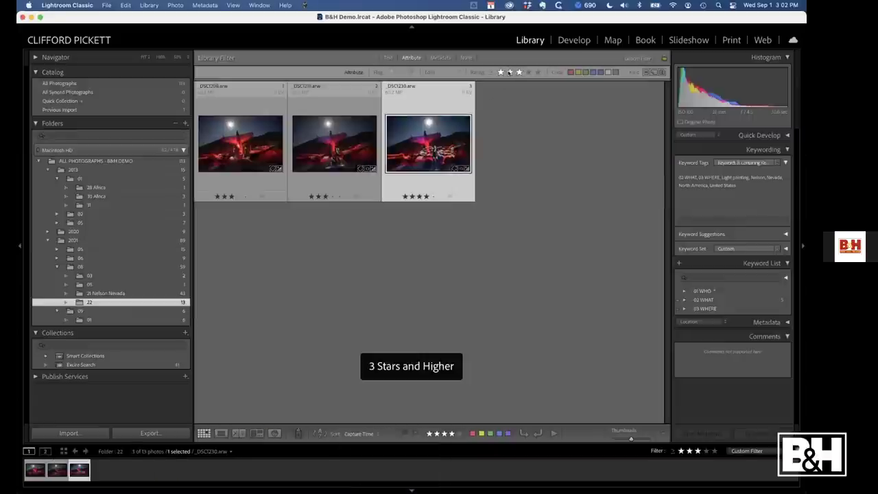
click(528, 72)
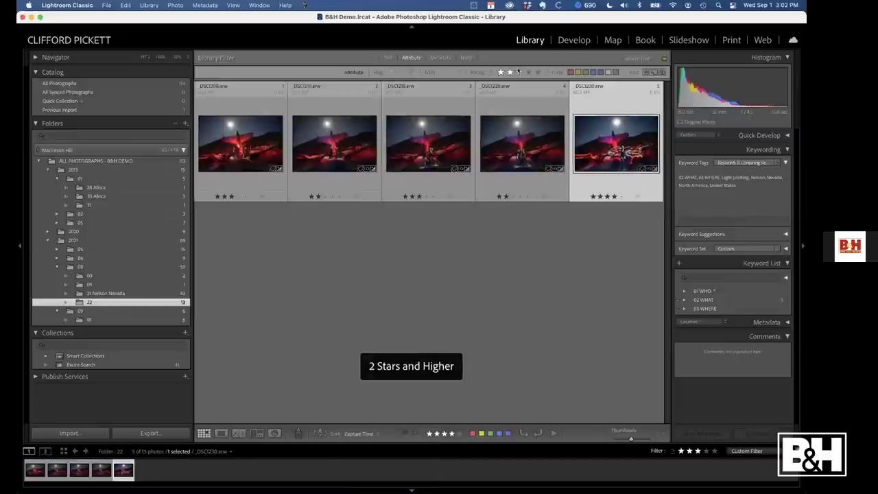
click(465, 57)
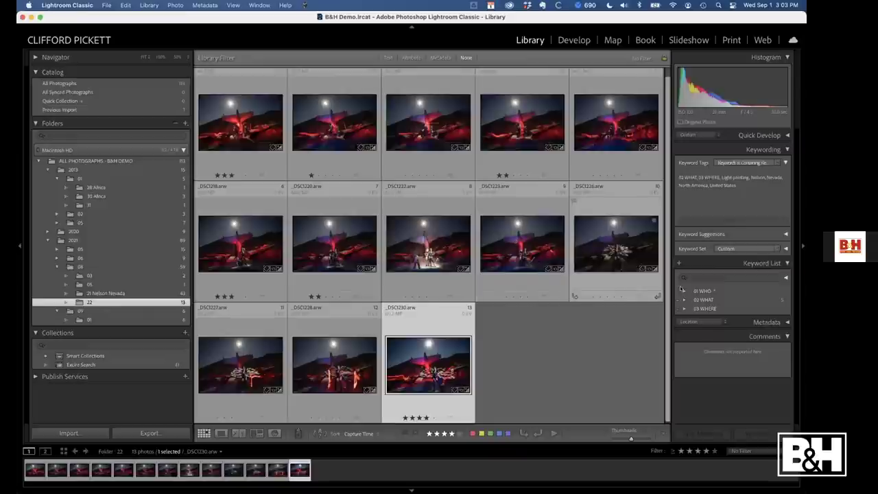
Search keywords for 'nel', show Nelson-tagged photos, and narrow to four stars, leaving _DSC1230
click(705, 278)
text(ne)
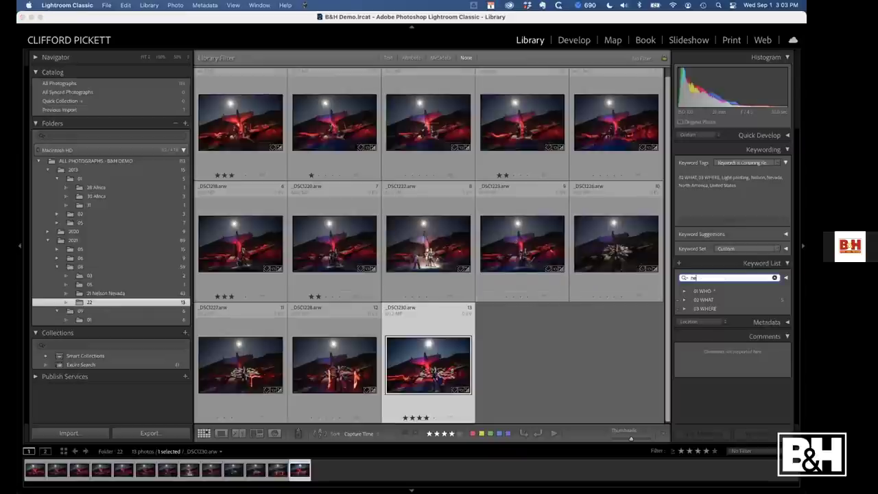
text(l)
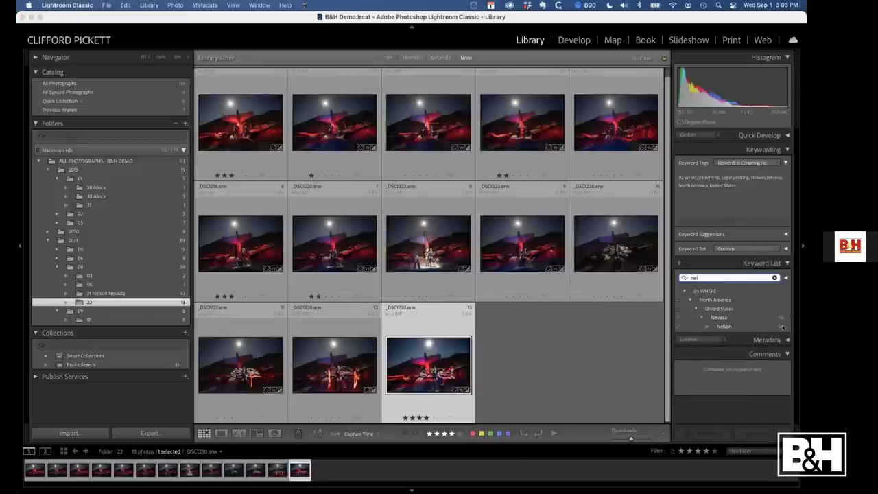
click(784, 328)
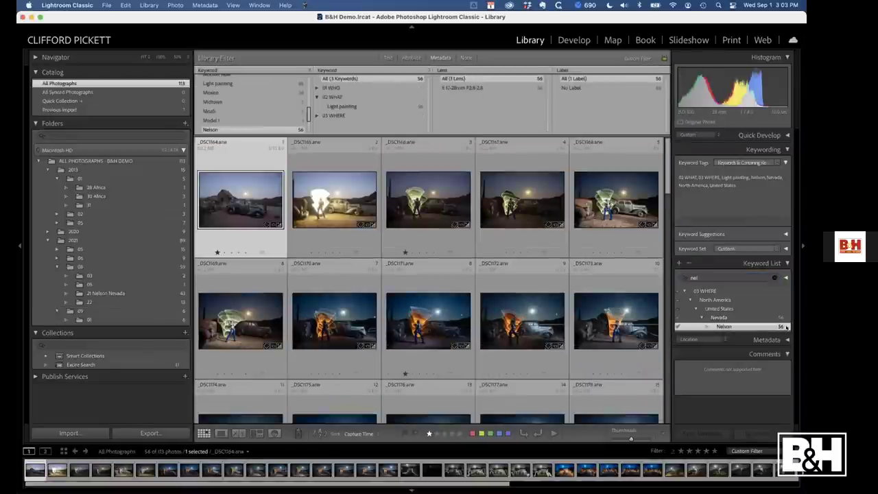
click(412, 58)
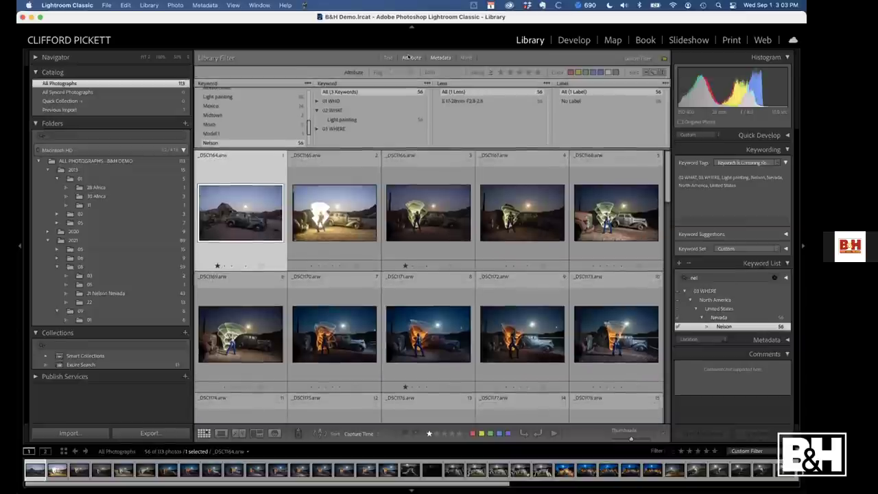
click(529, 73)
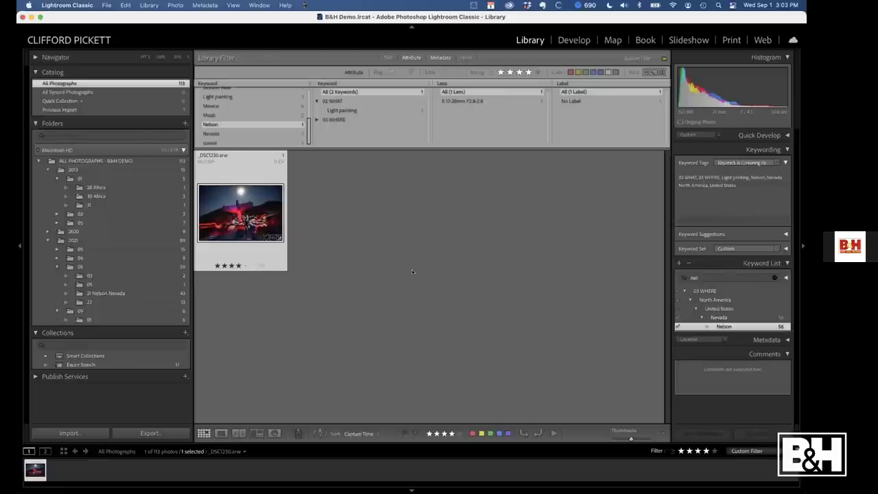
key(super+Tab)
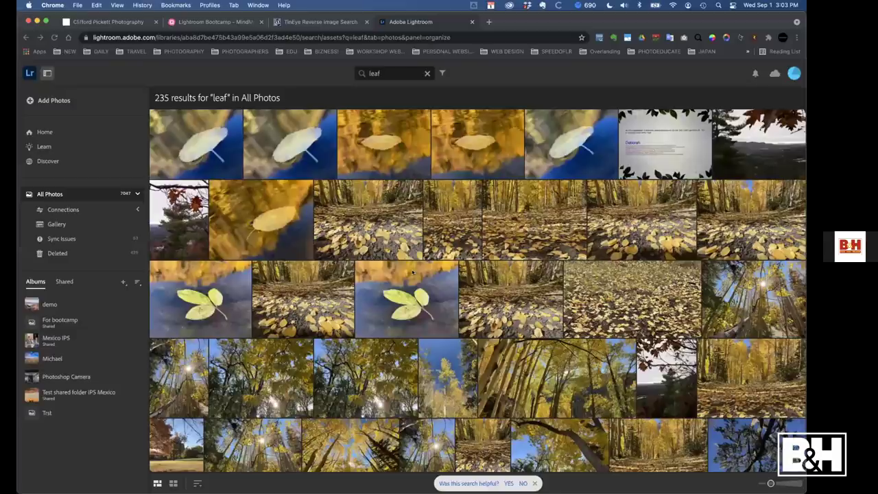
key(super+Tab)
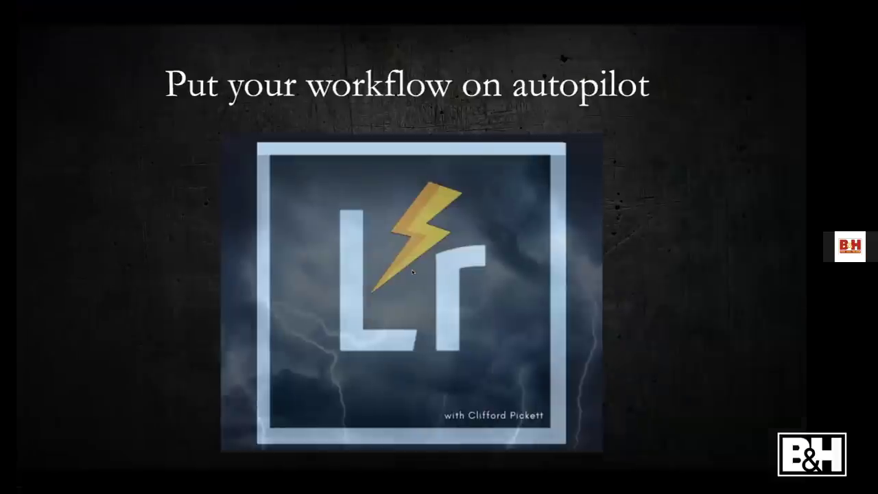
key(super+Tab)
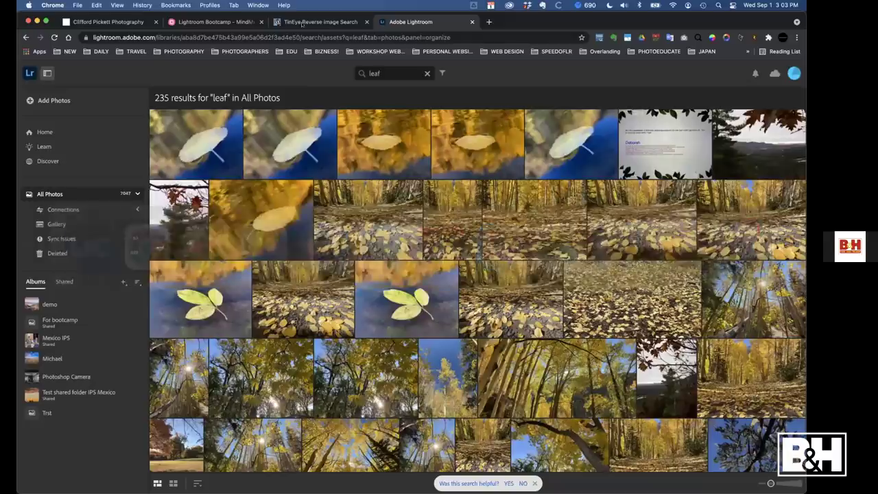
click(295, 22)
click(234, 21)
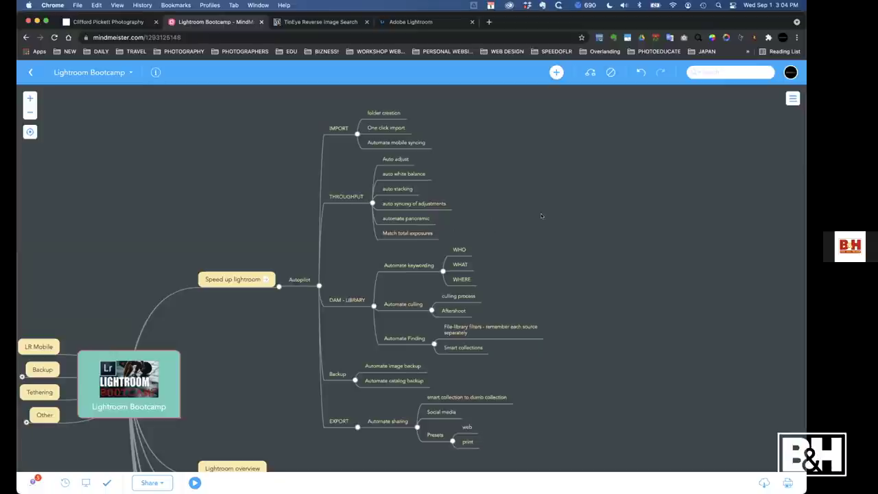
key(super+Tab)
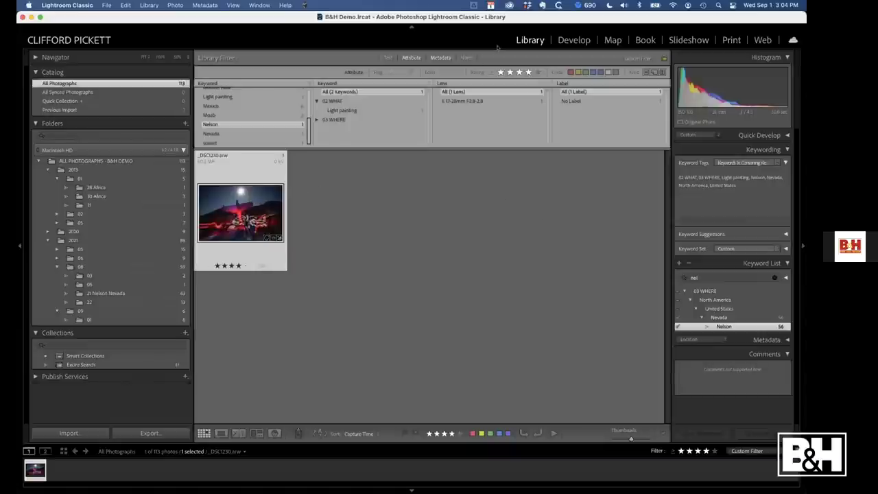
Clear the library filter and darken _DSC1228 sharply by lowering its Exposure
click(466, 58)
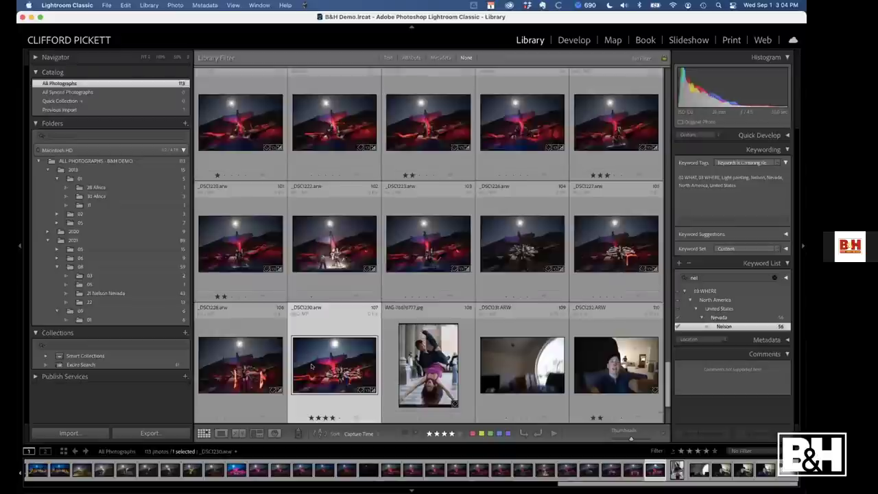
click(252, 359)
key(d)
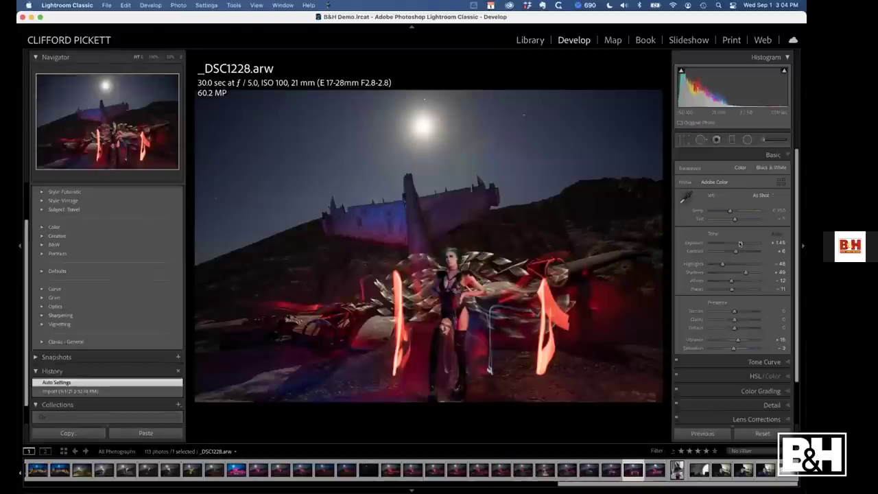
drag(740, 243, 726, 243)
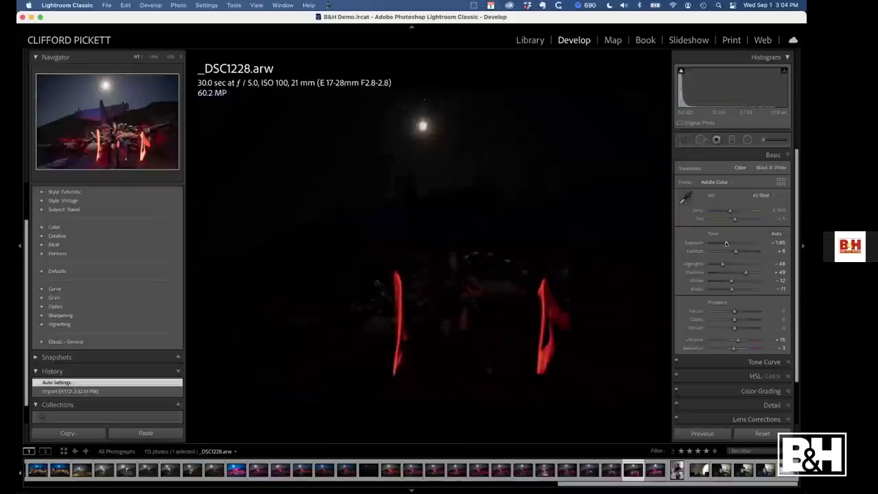
Brighten _DSC1226 to +4.14 exposure, try Auto tone and undo it, then return to Grid
key(Left)
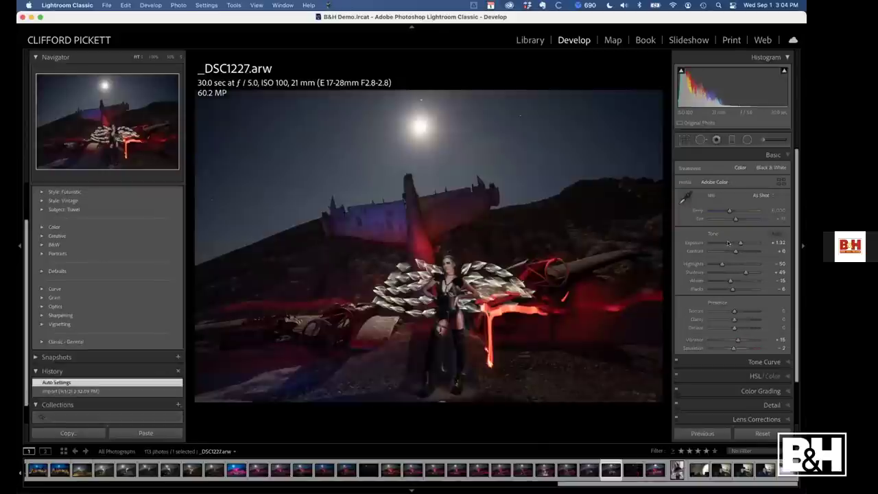
key(Left)
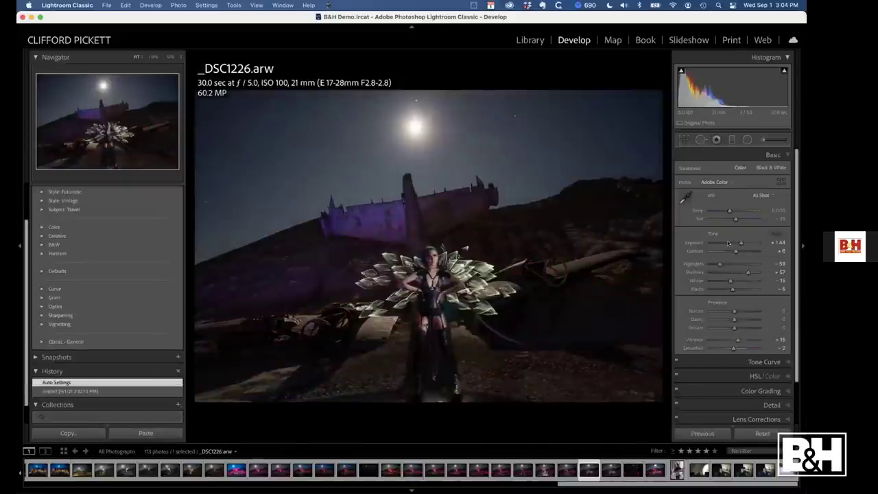
drag(742, 243, 754, 243)
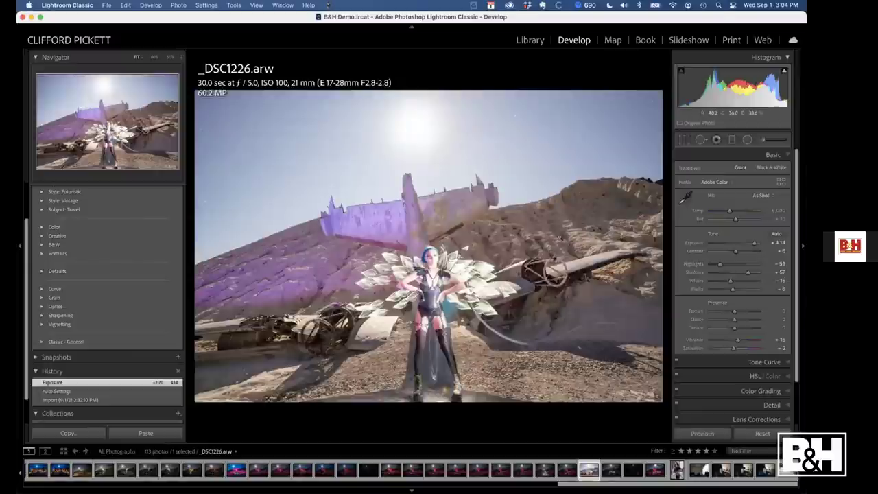
key(super+u)
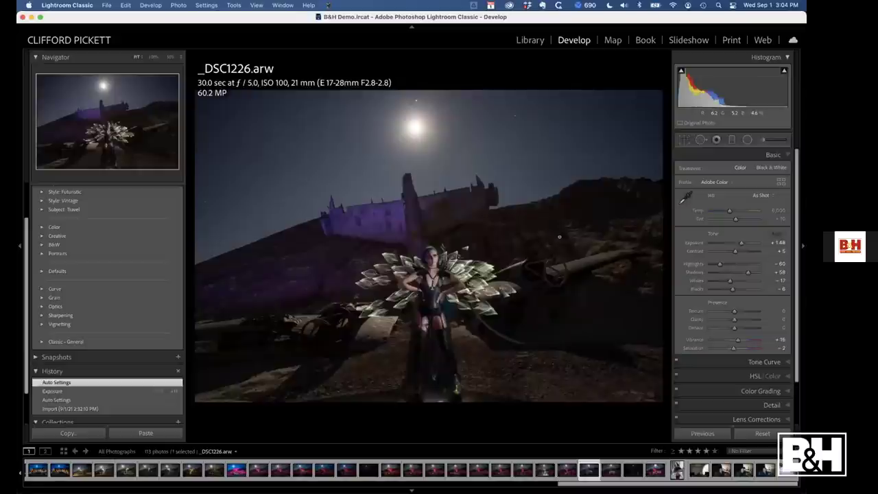
key(super+z)
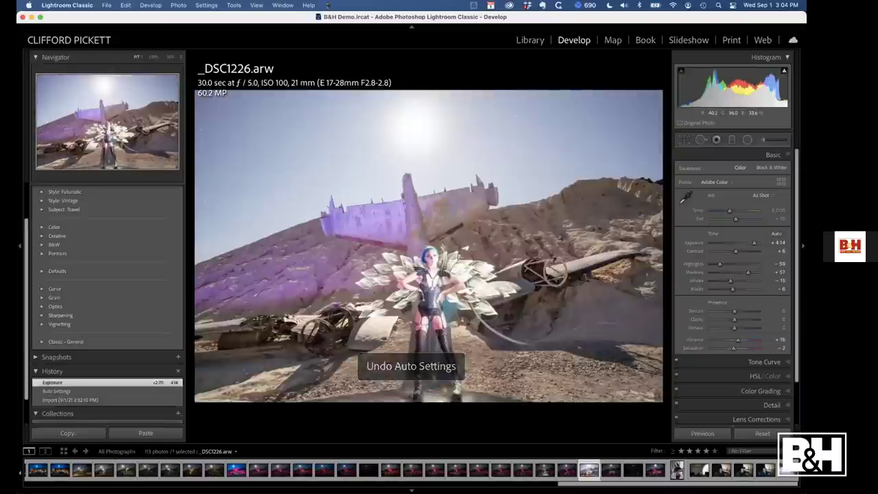
key(Right)
key(Right)
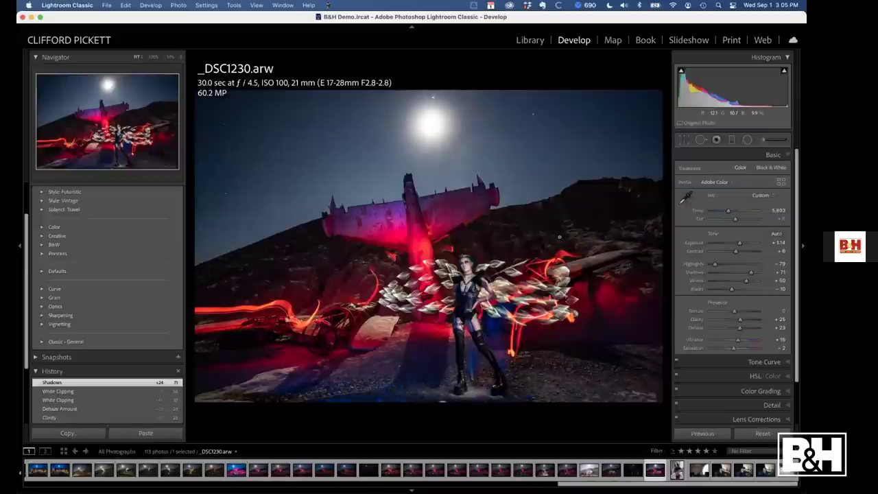
key(g)
key(g)
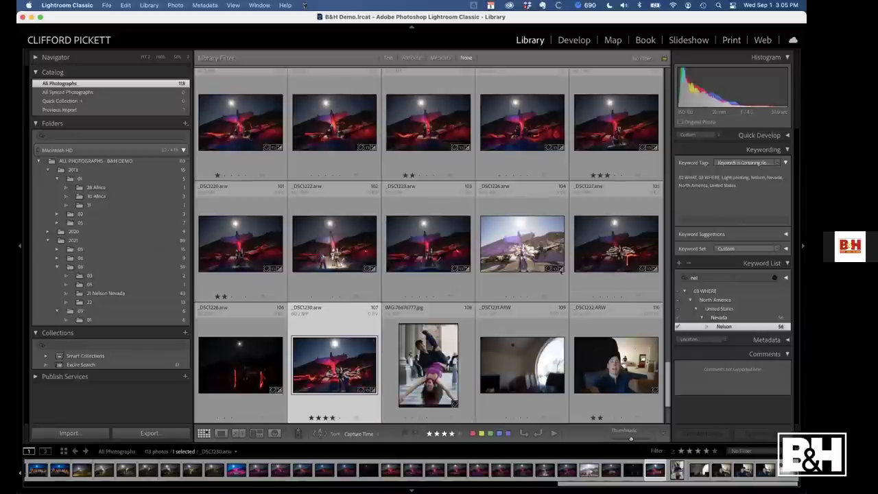
Select _DSC1226 through _DSC1230, make _DSC1230 active, and open it in Develop
shift+click(521, 247)
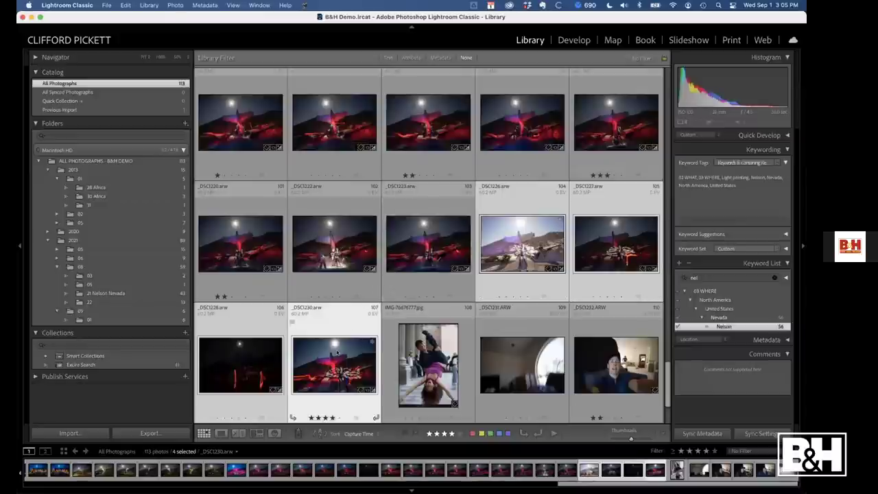
click(337, 352)
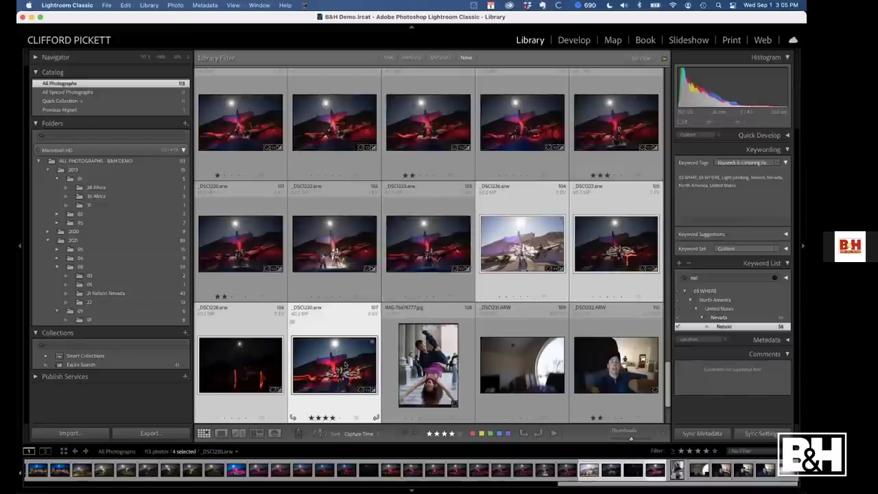
key(d)
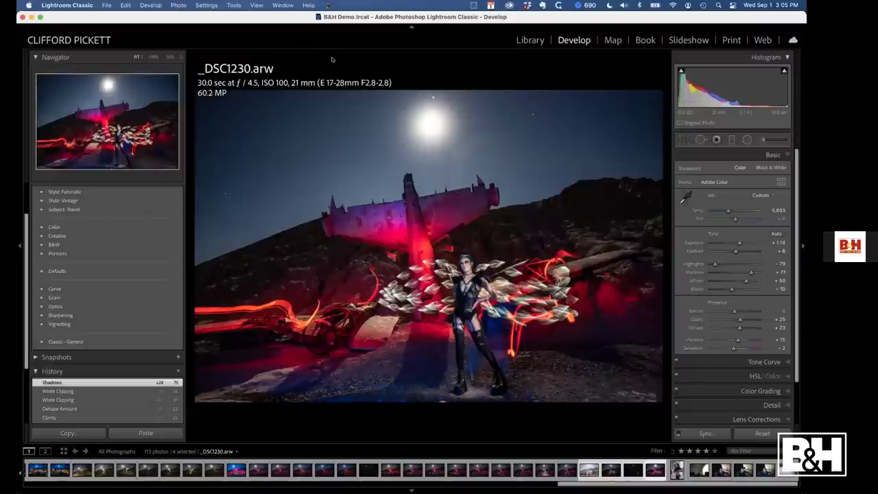
Apply Match Total Exposures, found through a Help search for 'match', then view the grid
click(309, 5)
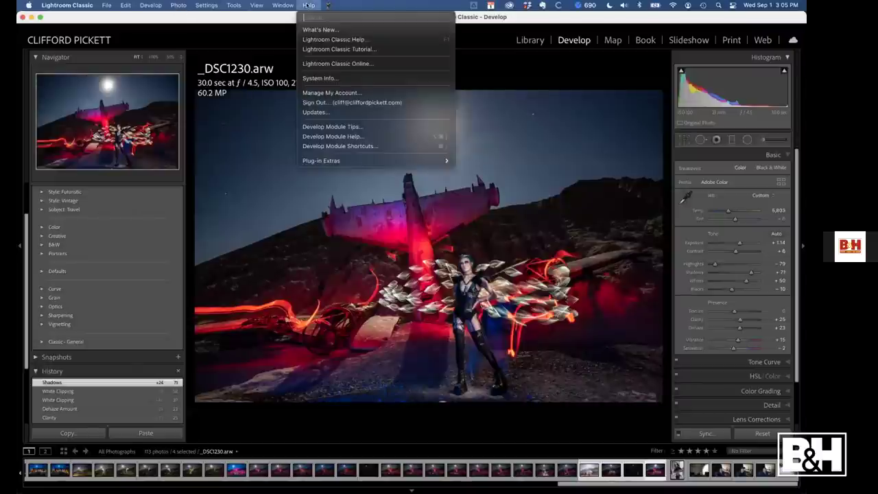
text(match)
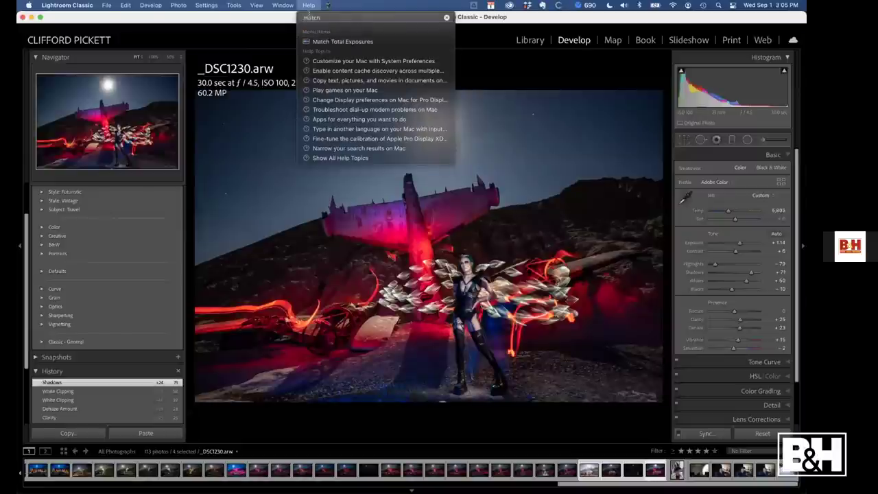
mouse_move(328, 42)
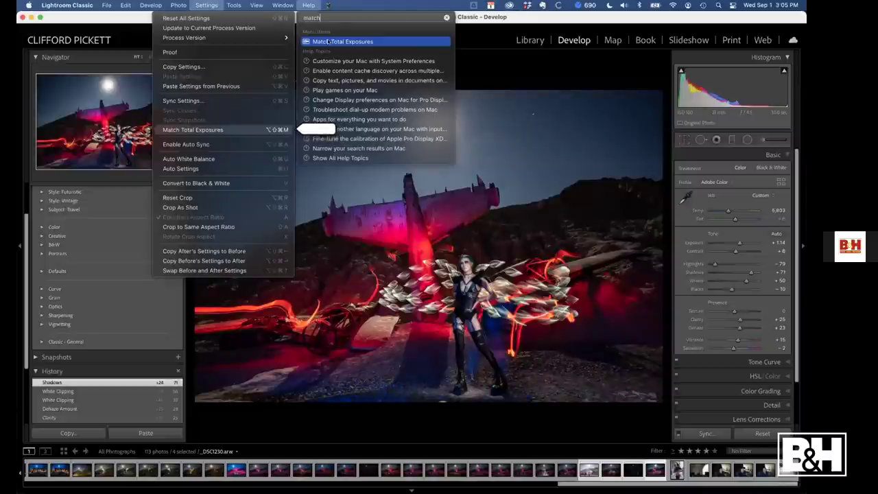
click(218, 130)
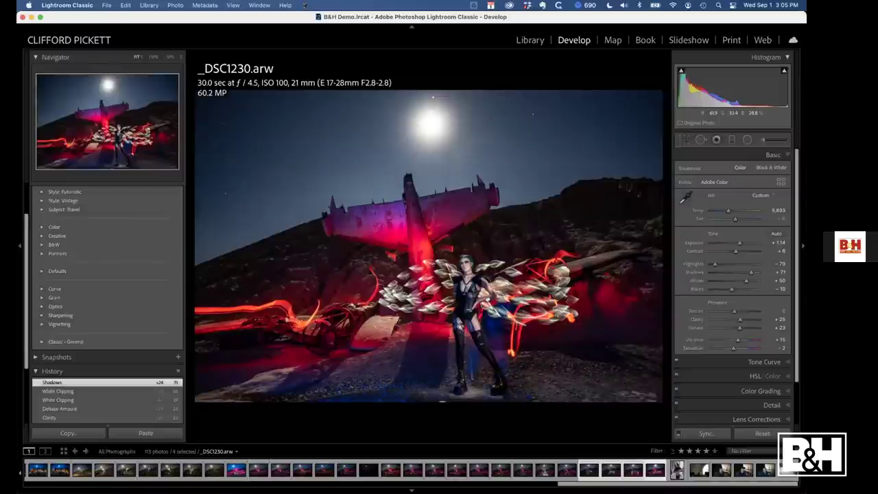
key(g)
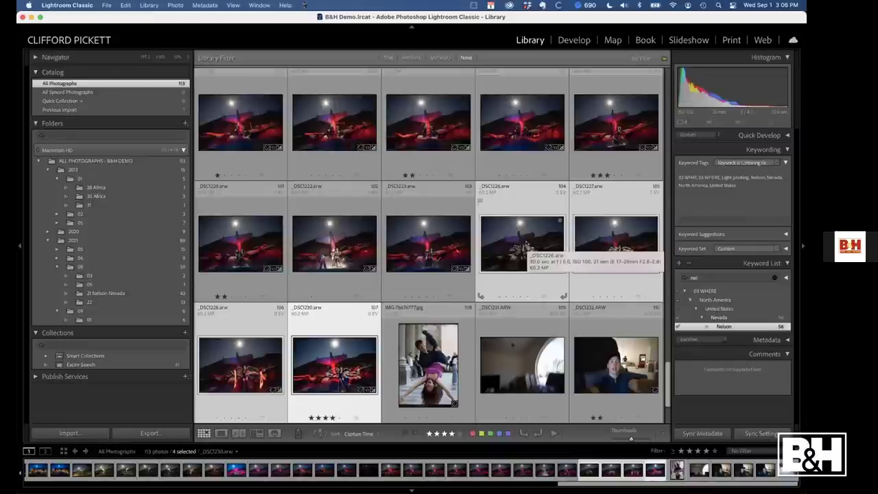
click(414, 230)
click(335, 364)
key(d)
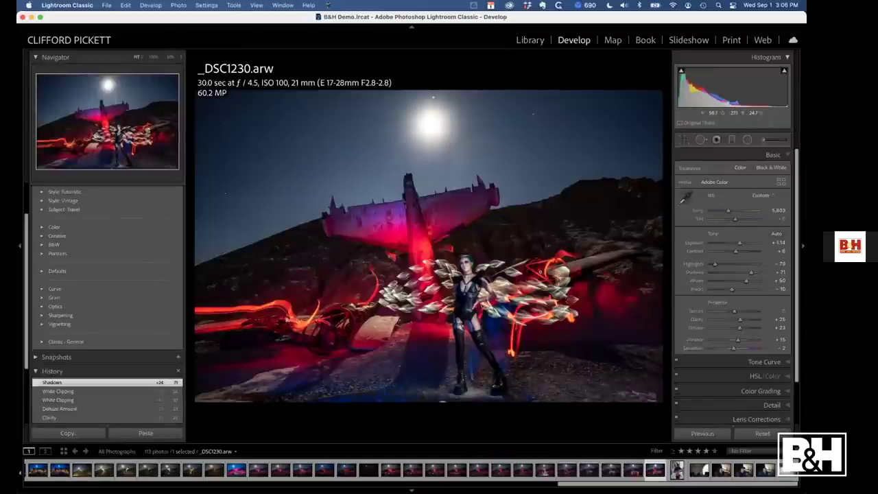
key(Left)
key(Left)
key(Left)
key(Left)
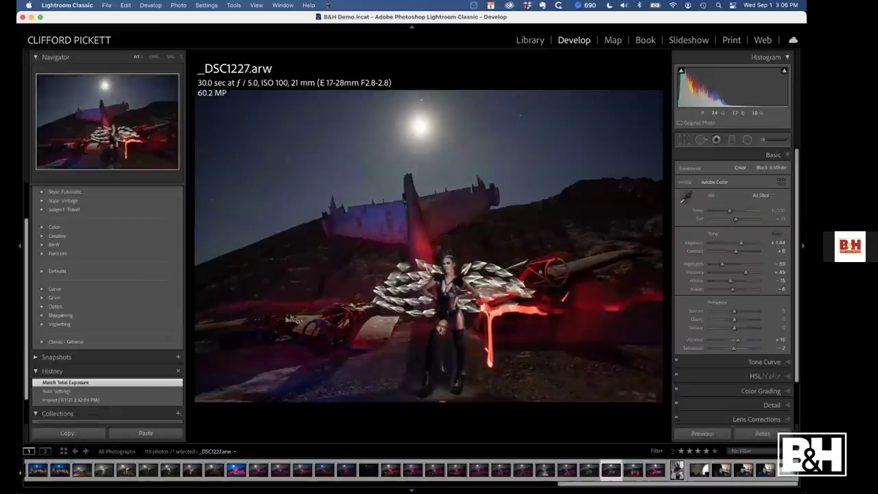
key(Right)
key(Right)
key(Right)
key(Right)
key(g)
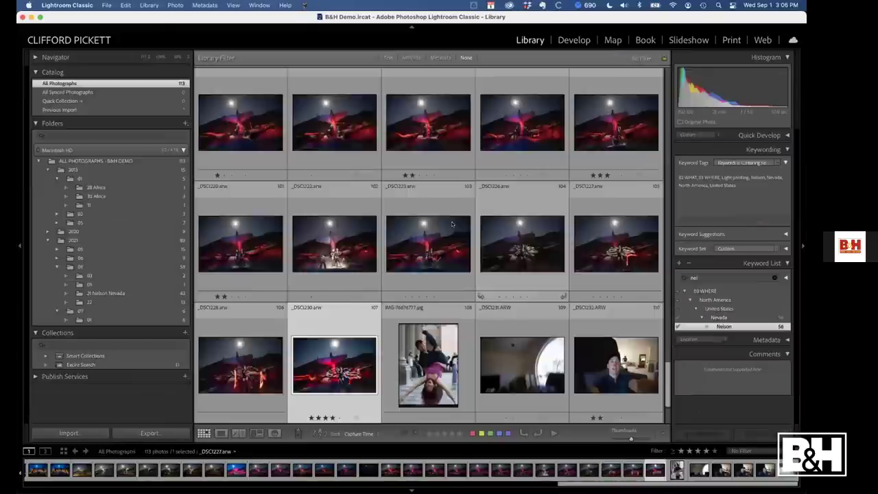
shift+click(516, 265)
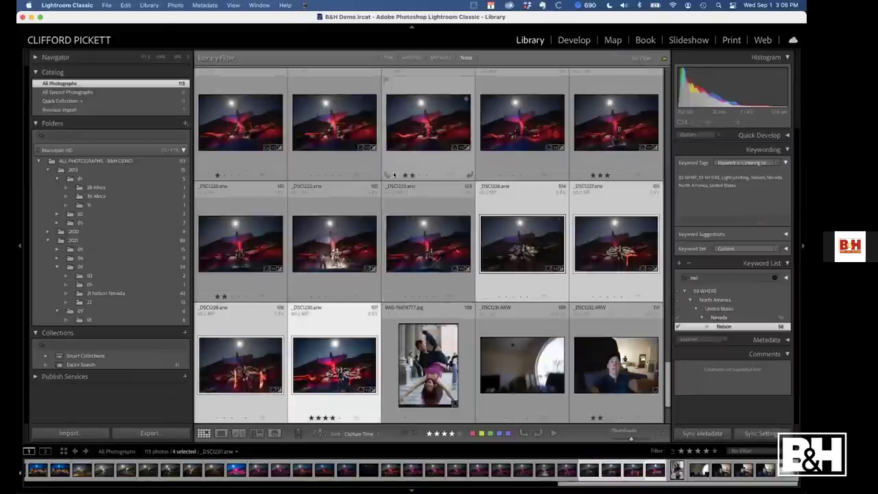
scroll(394, 175, up, 3)
scroll(393, 175, up, 5)
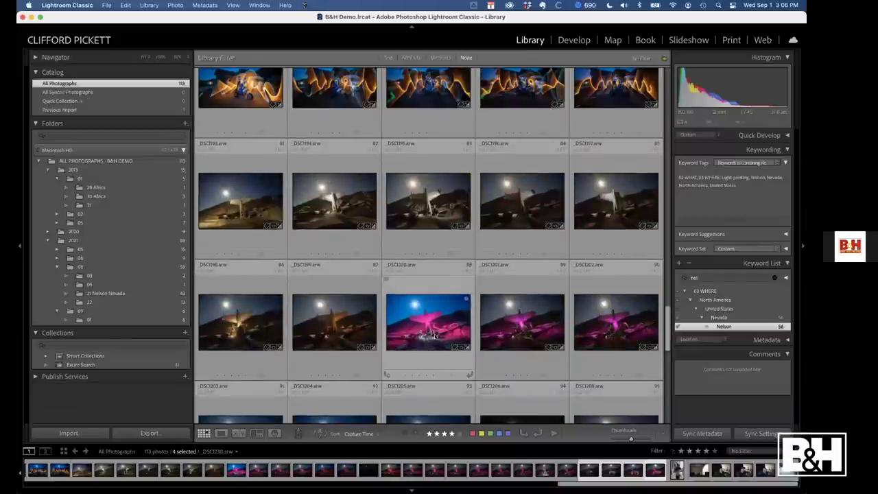
shift+click(434, 336)
scroll(435, 336, down, 10)
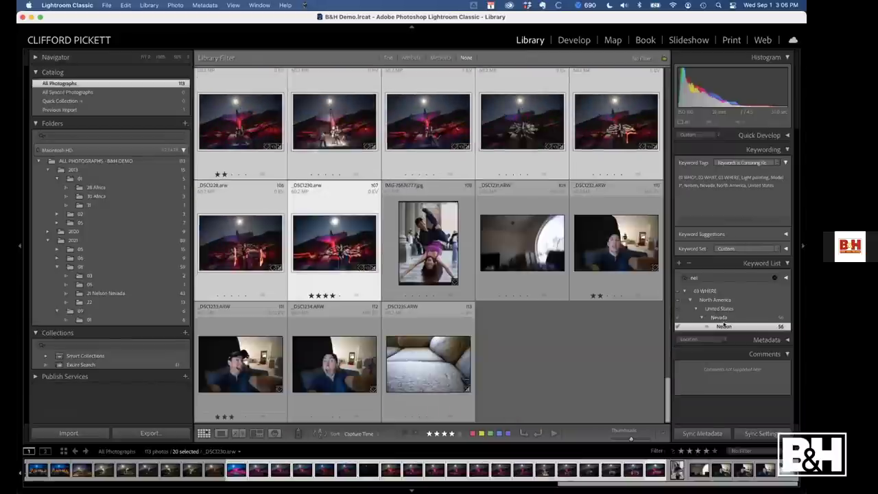
click(700, 434)
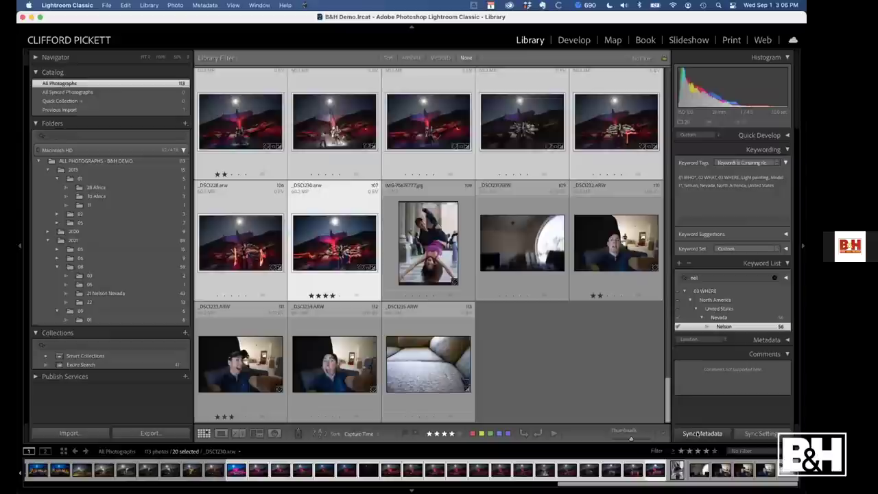
click(478, 311)
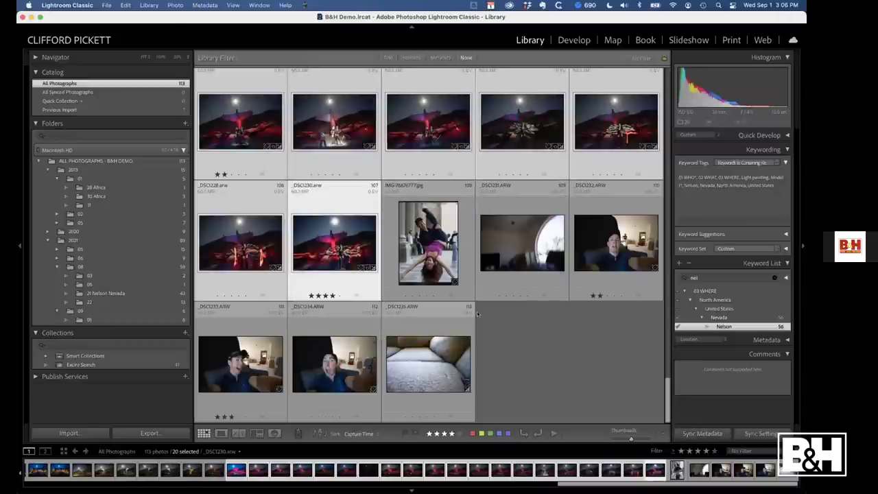
Sync all of _DSC1230's develop settings except Crop and Spot Removal to the 20 photos
click(761, 433)
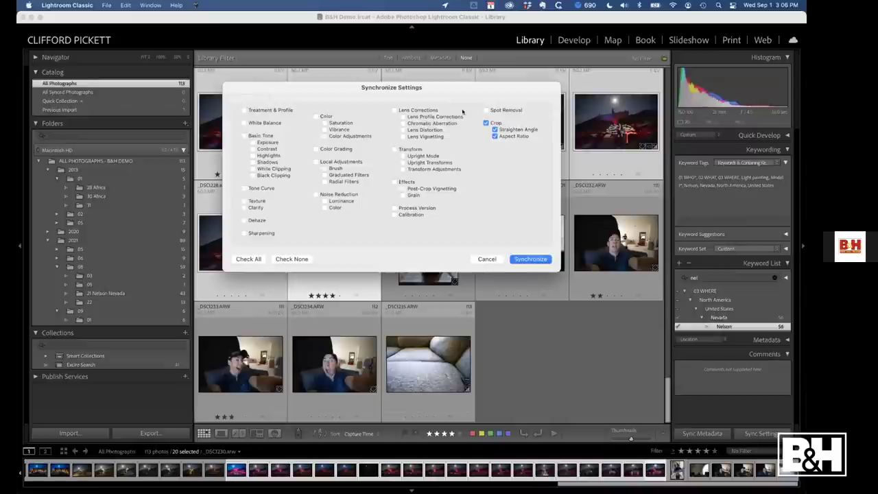
click(249, 259)
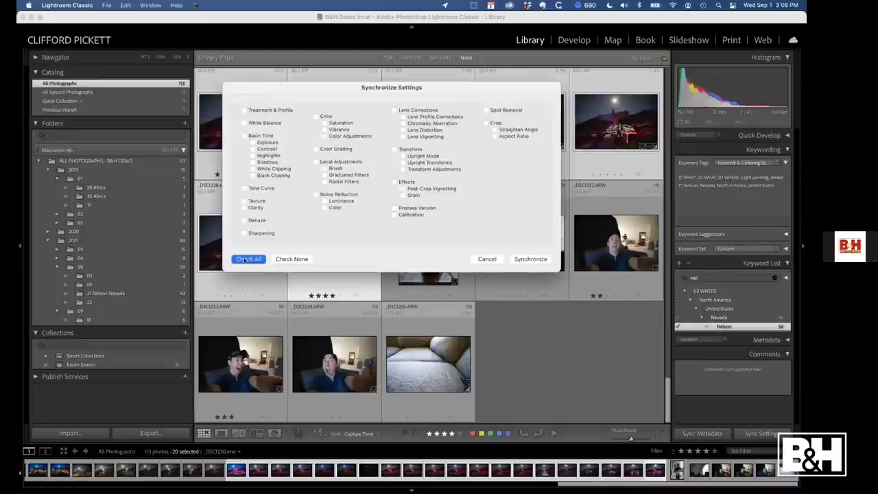
click(484, 123)
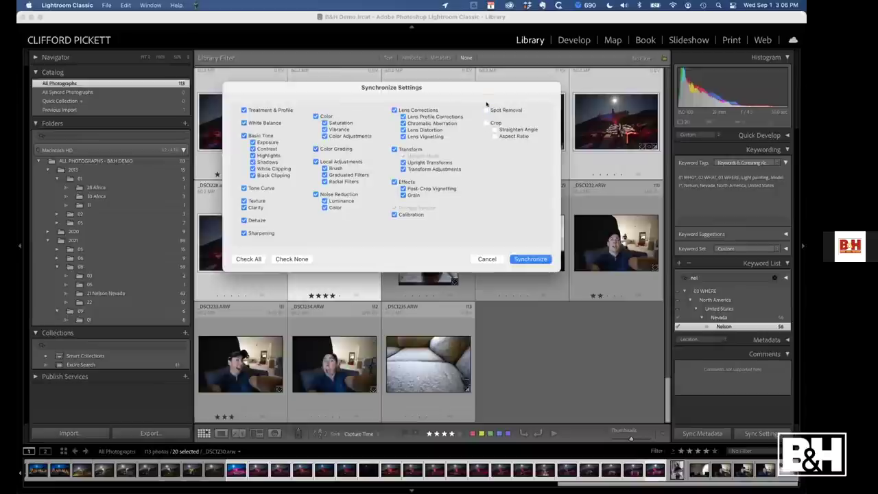
click(486, 111)
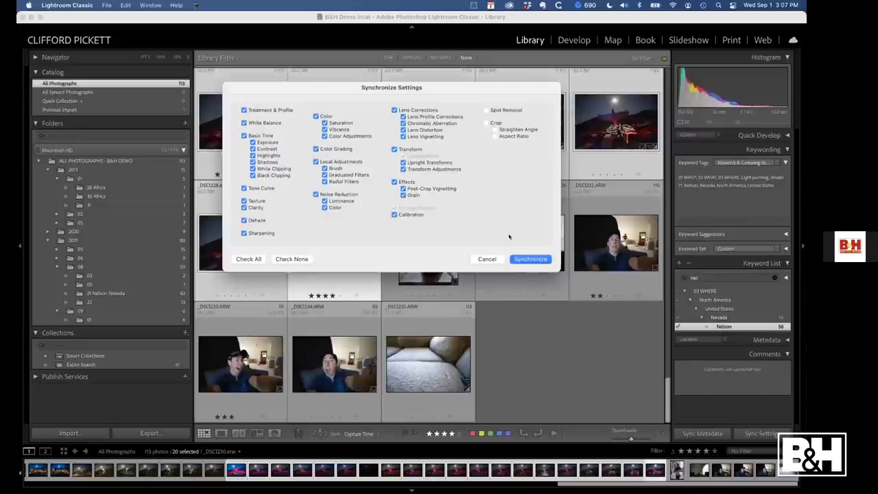
click(530, 259)
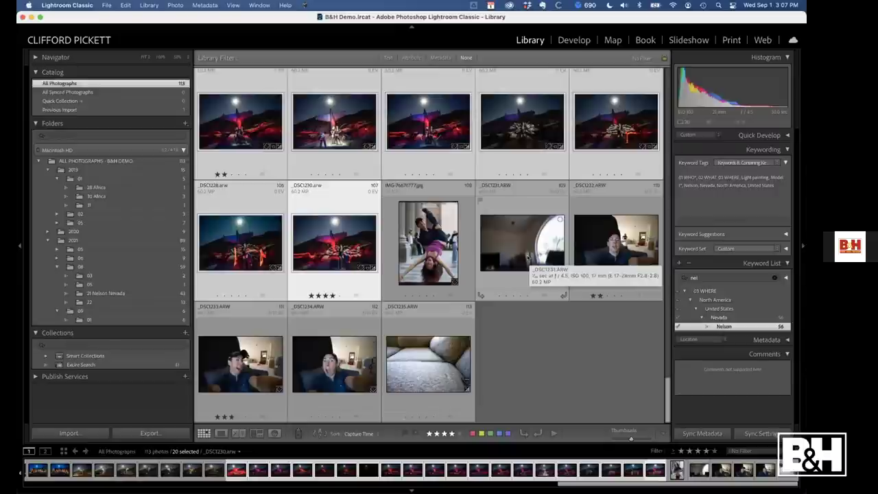
key(super+Tab)
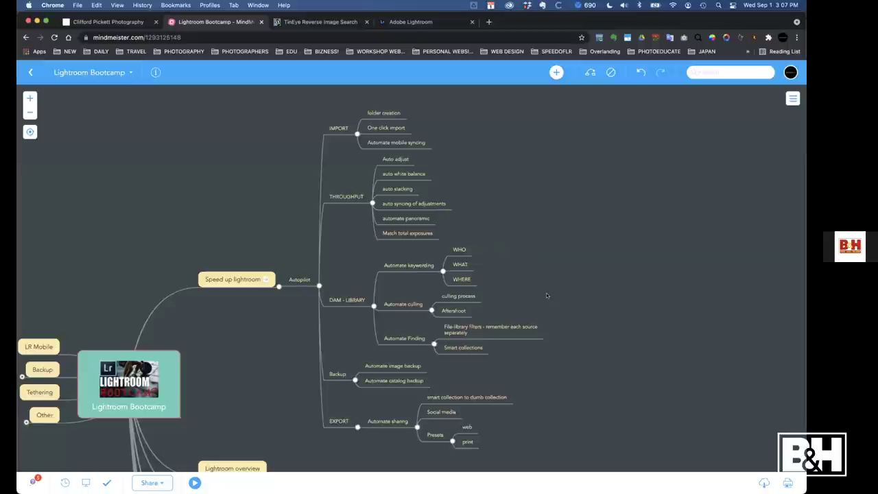
scroll(494, 247, down, 3)
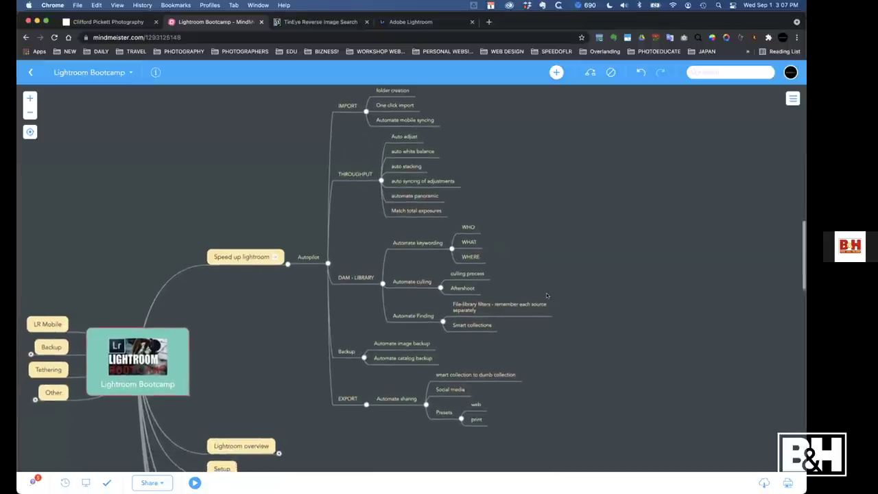
scroll(547, 295, down, 5)
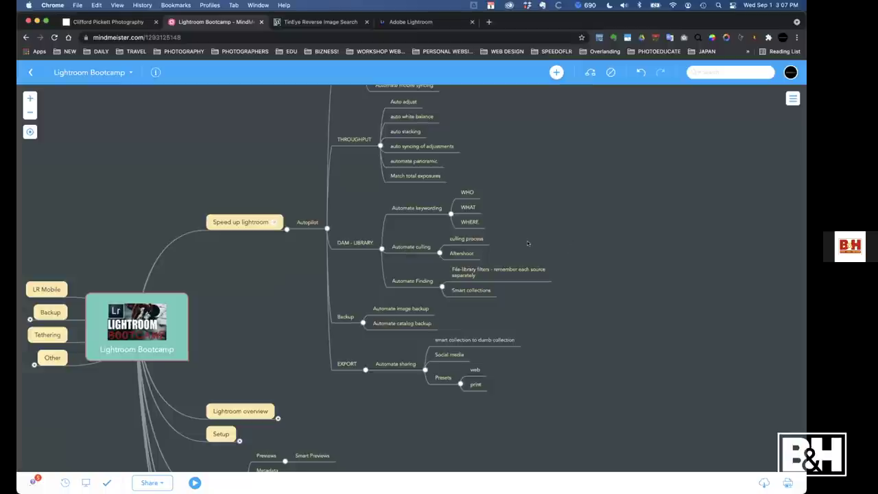
key(super+Tab)
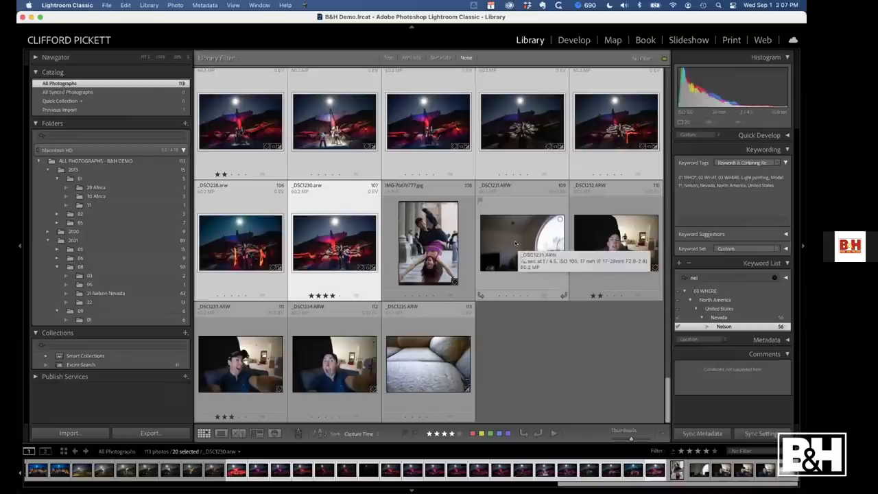
Browse folders 21 Nelson Nevada and 22, then filter All Photographs to five-star photos
click(92, 293)
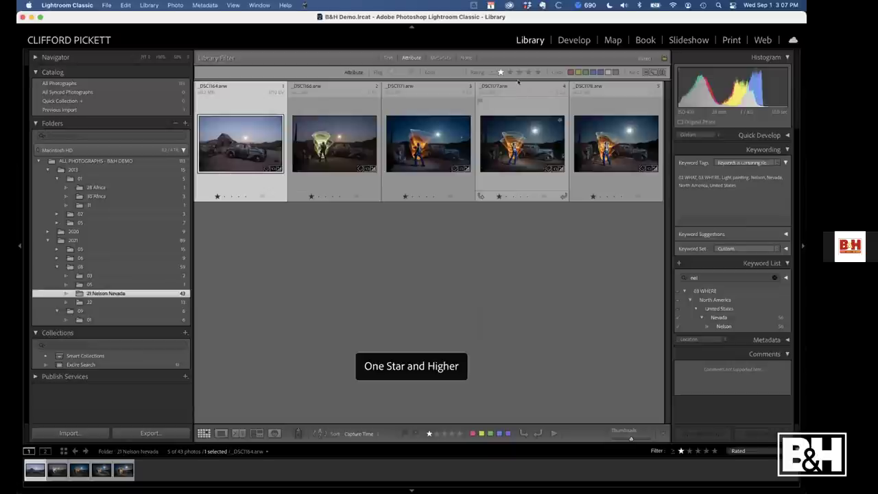
click(100, 302)
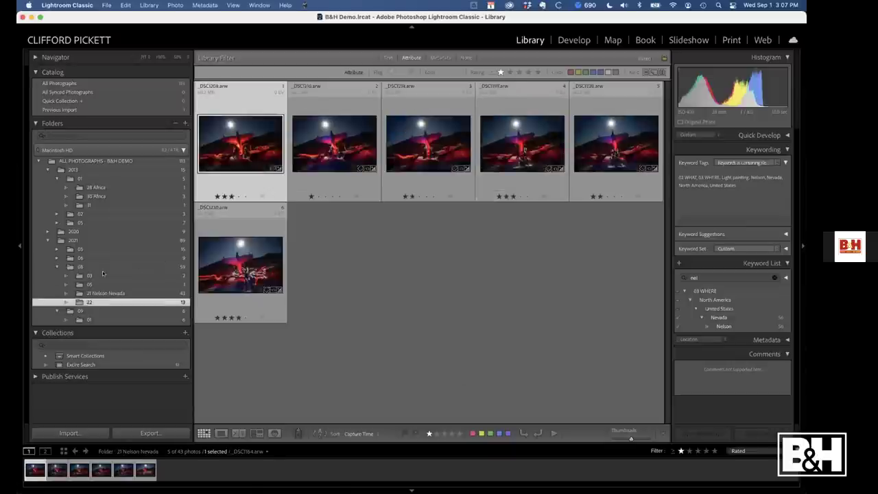
click(84, 160)
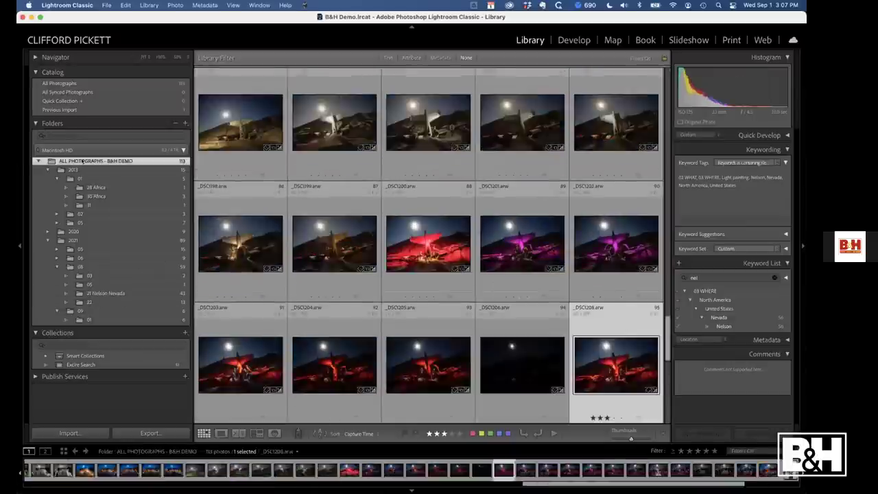
click(411, 57)
click(537, 71)
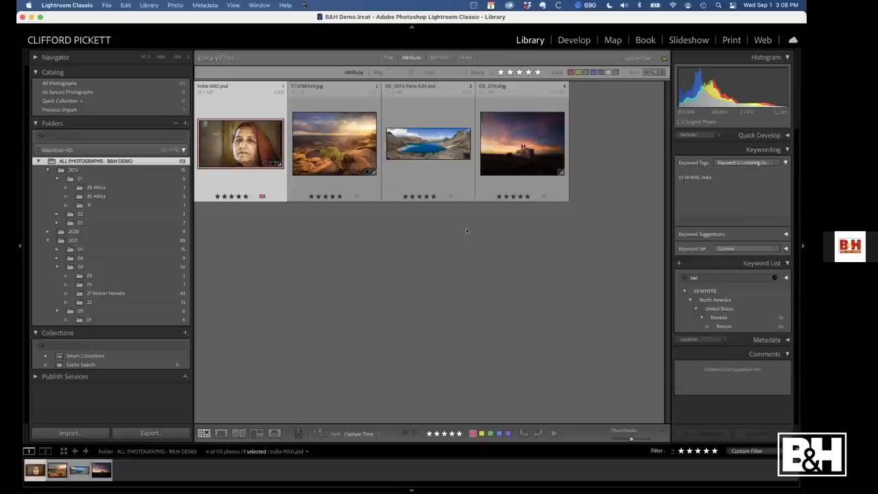
Compare 4-, 3- and 5-star filters across the 2021 and 22 folders, then switch to Chrome
click(533, 134)
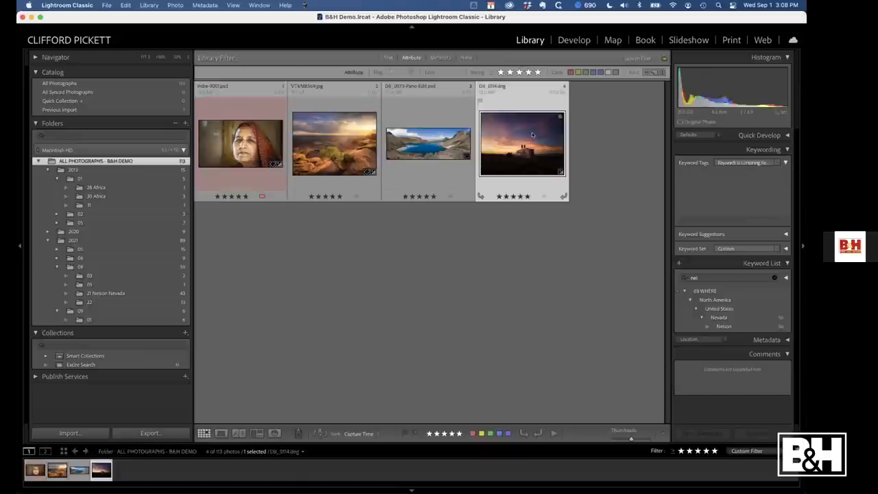
click(528, 71)
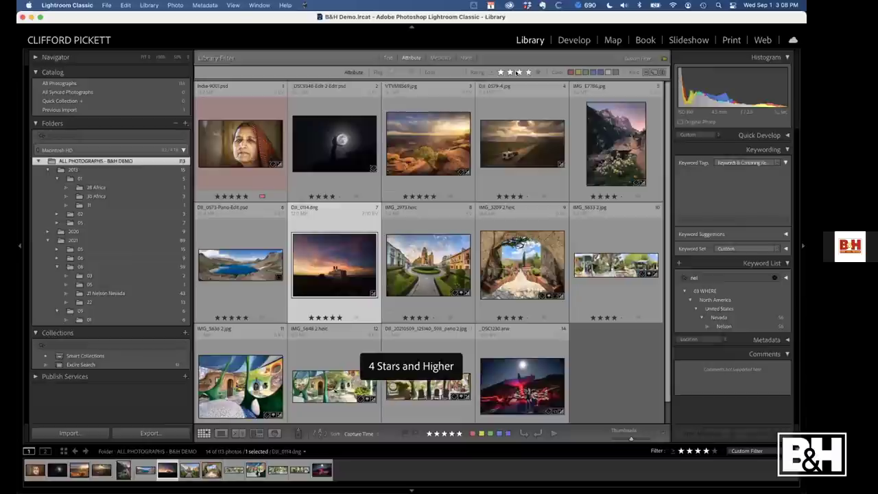
click(519, 72)
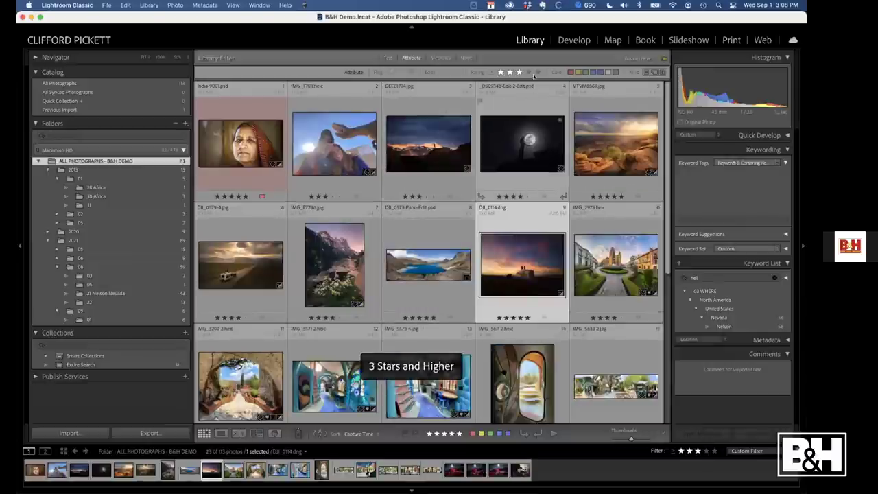
click(537, 72)
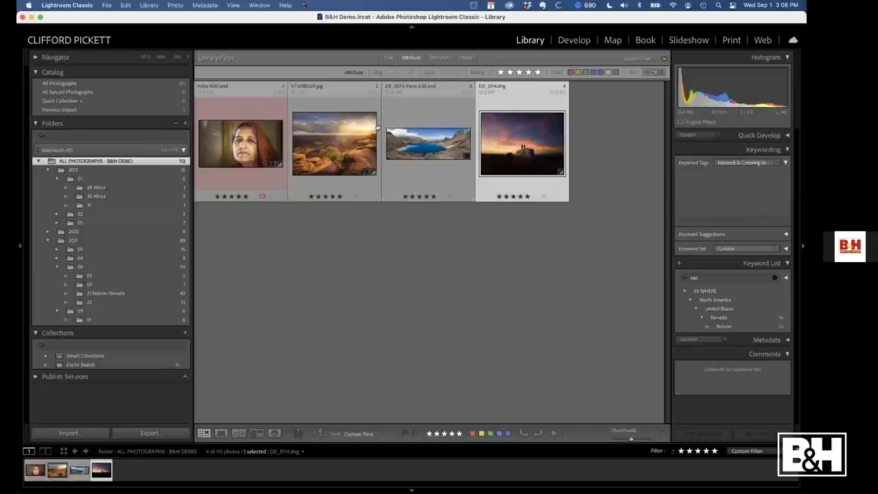
click(73, 240)
key(super+alt+4)
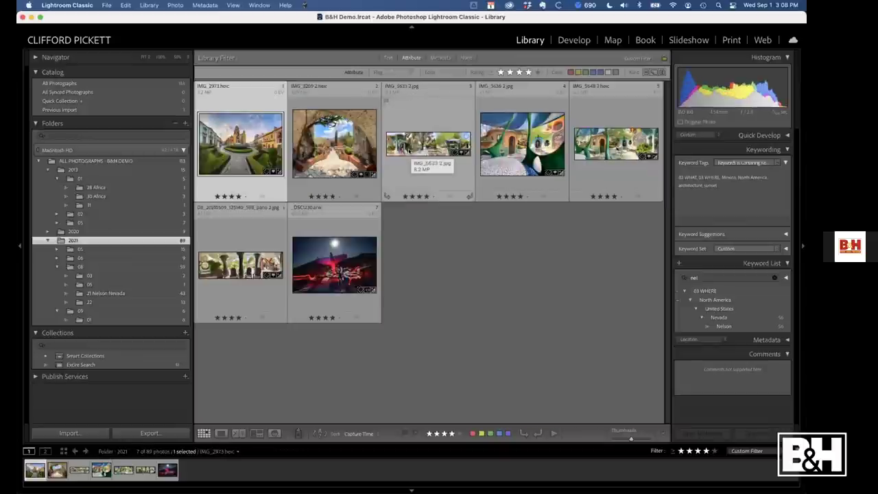
click(110, 302)
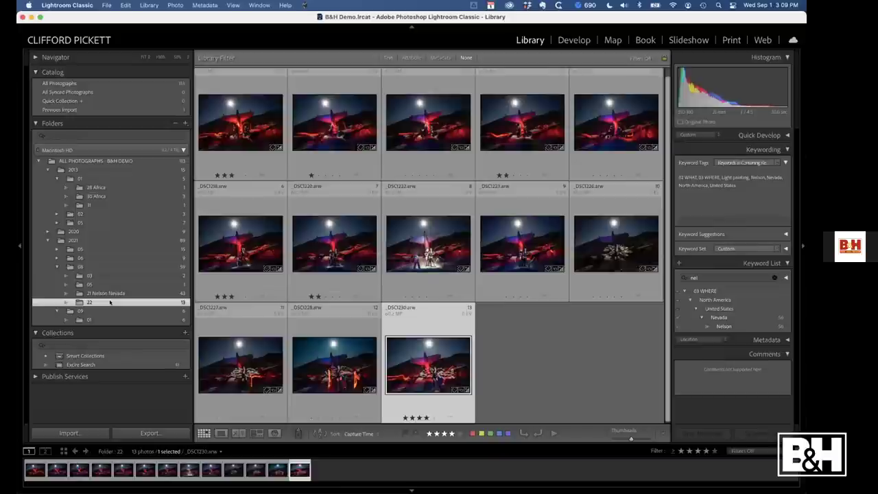
key(super+Tab)
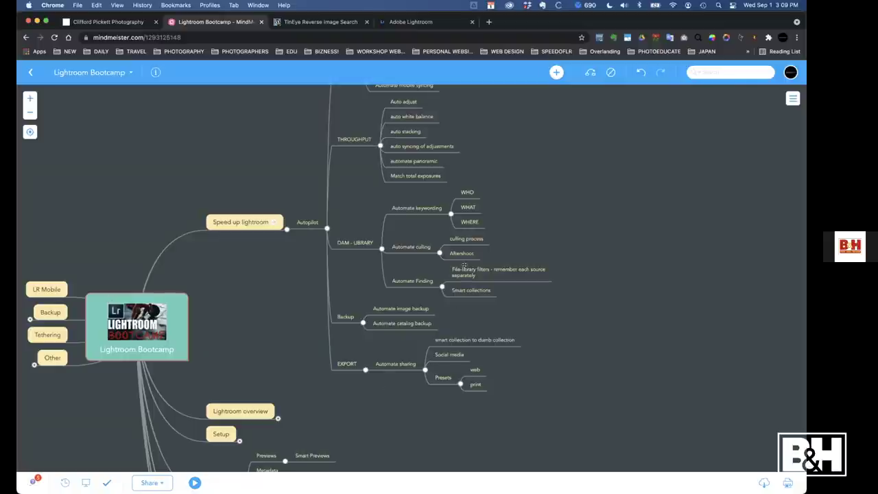
Open aftershoot.com in a new Chrome tab
click(488, 22)
text(after)
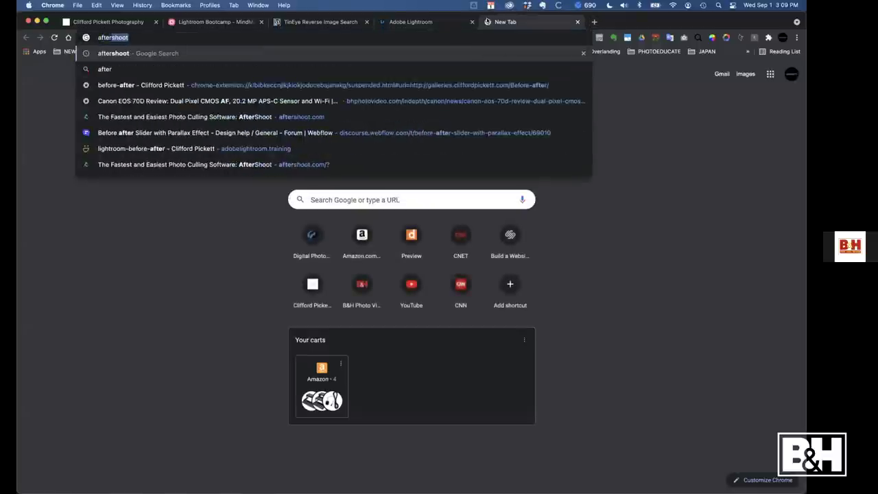
text(shoot.com)
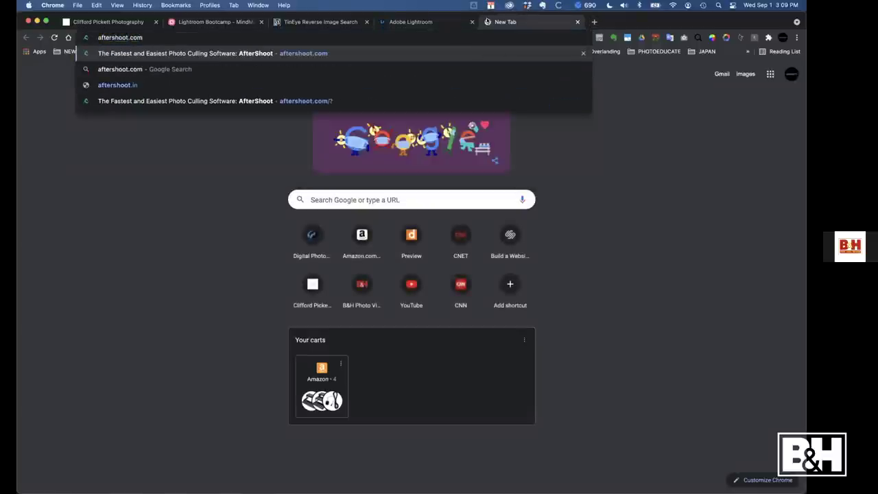
key(Return)
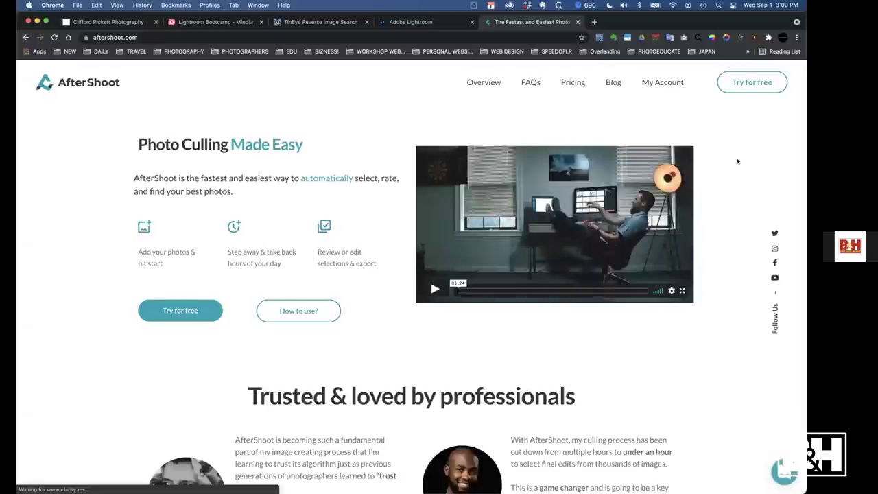
Scroll the AfterShoot overview page down to the 'AfterShoot in action' demo video
scroll(739, 160, down, 2)
scroll(738, 162, down, 3)
scroll(739, 161, up, 3)
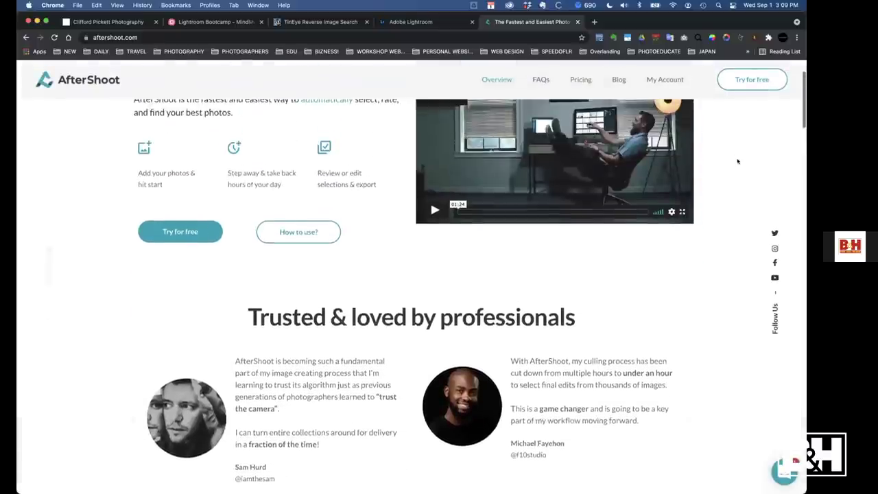
scroll(738, 162, up, 1)
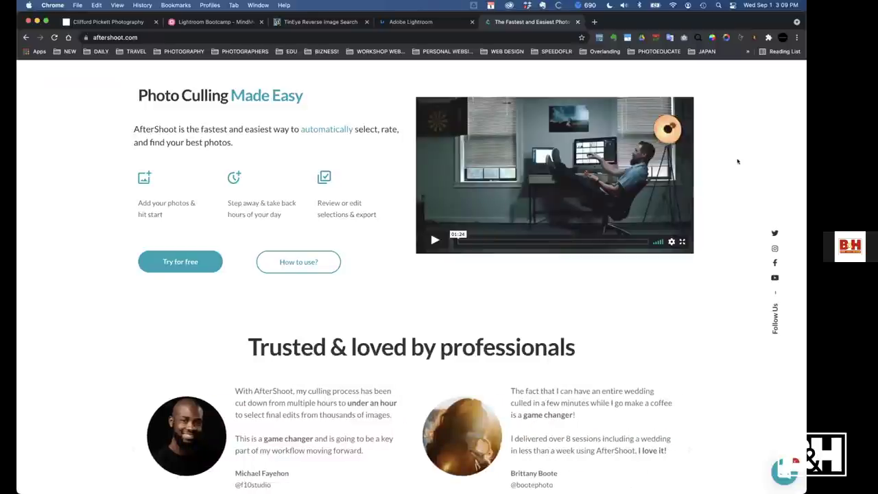
scroll(738, 162, down, 10)
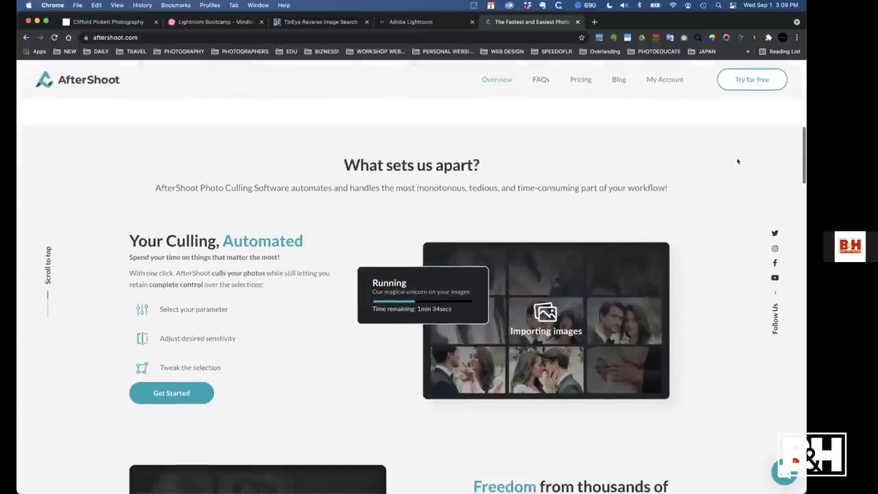
scroll(738, 162, down, 5)
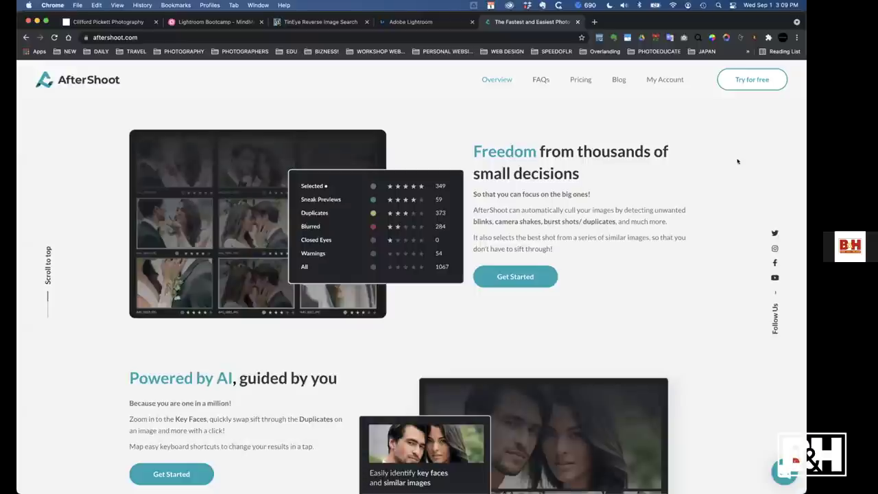
scroll(738, 161, down, 2)
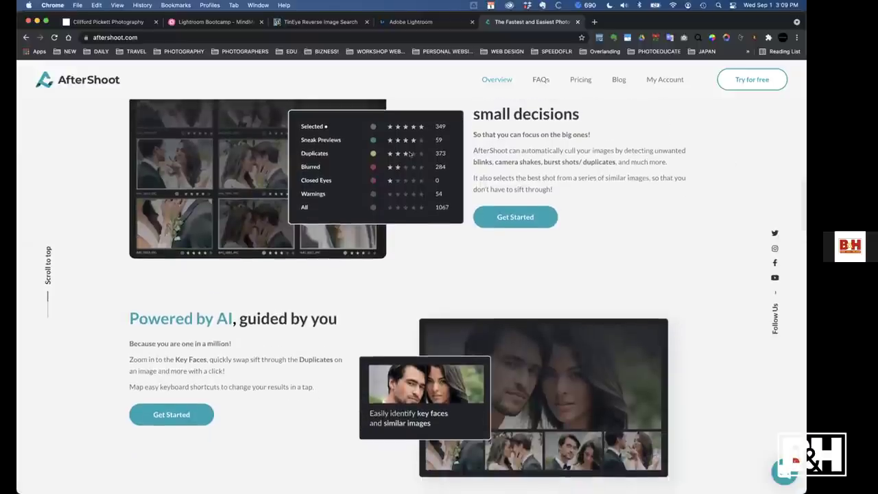
scroll(317, 185, up, 1)
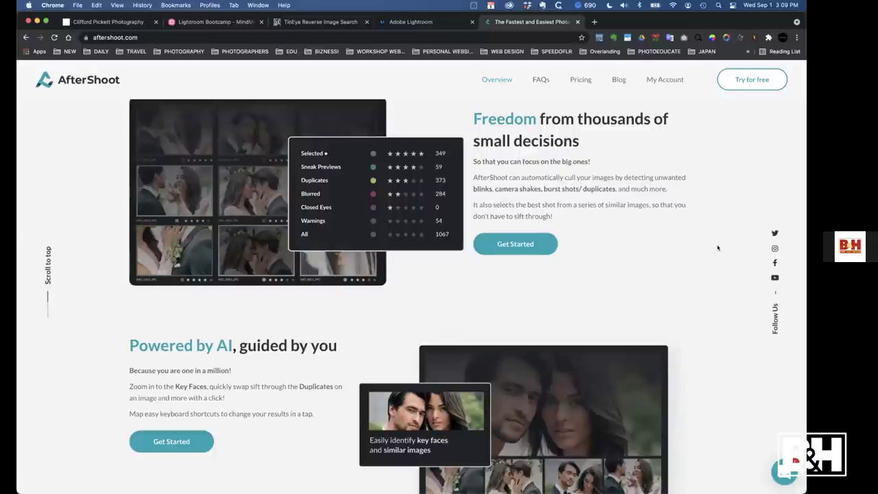
scroll(718, 248, down, 5)
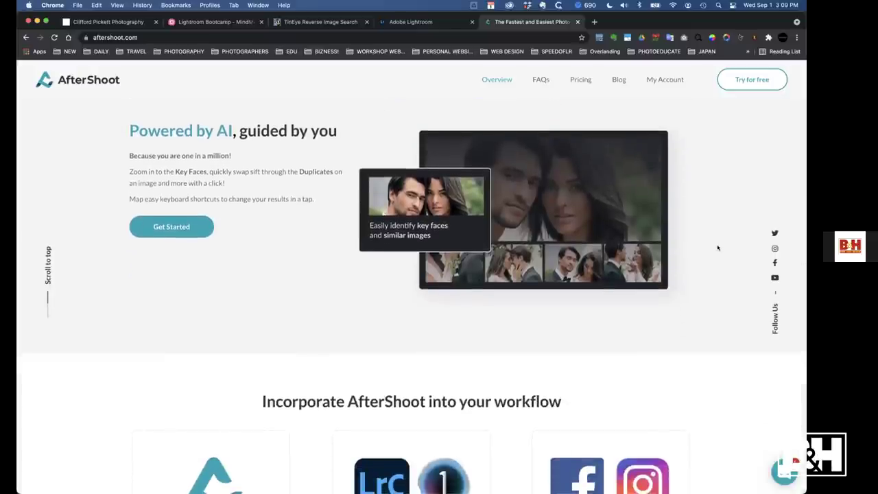
scroll(718, 248, up, 3)
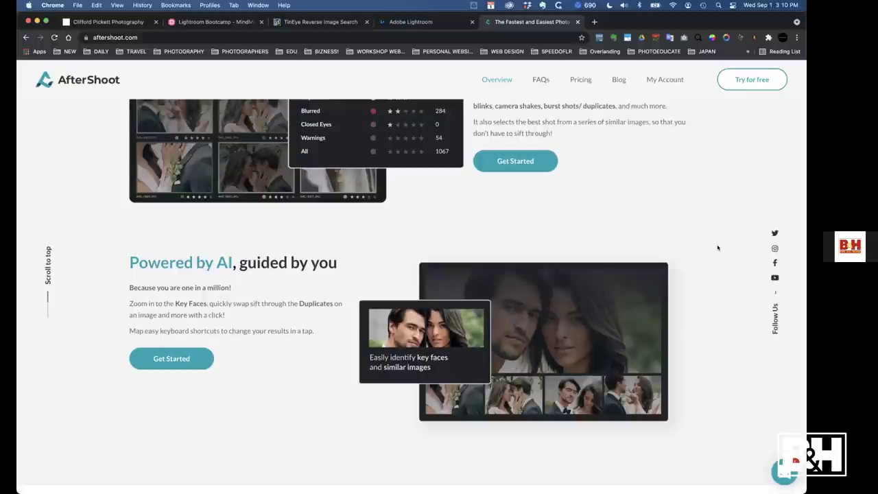
scroll(718, 247, down, 10)
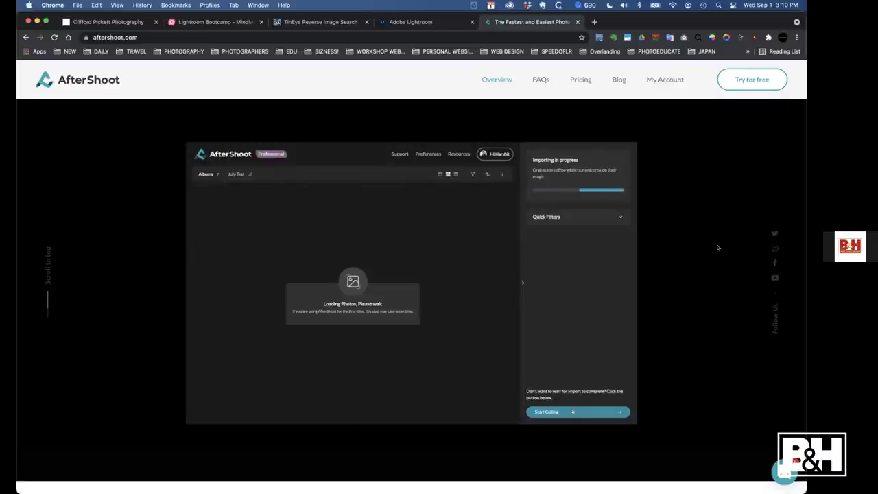
Filter folder 22 to 3 stars and higher in Lightroom, then return to the MindMeister tab
key(super+Tab)
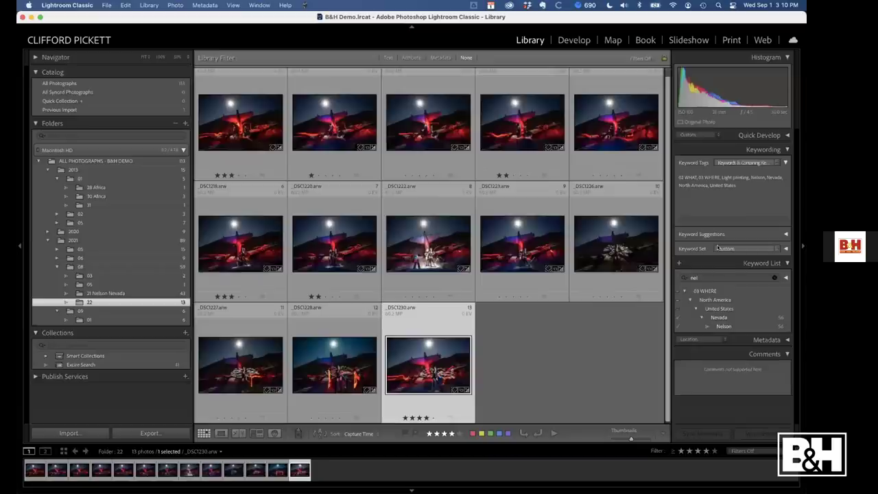
click(412, 58)
click(520, 72)
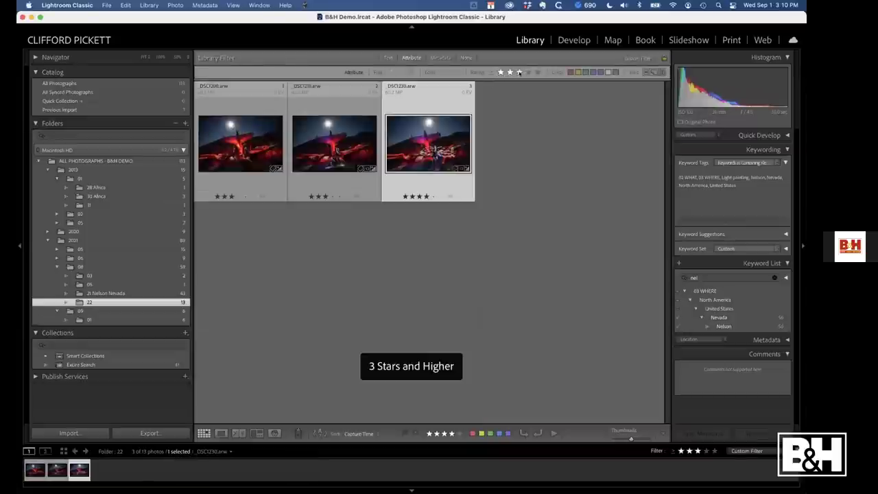
key(super+Tab)
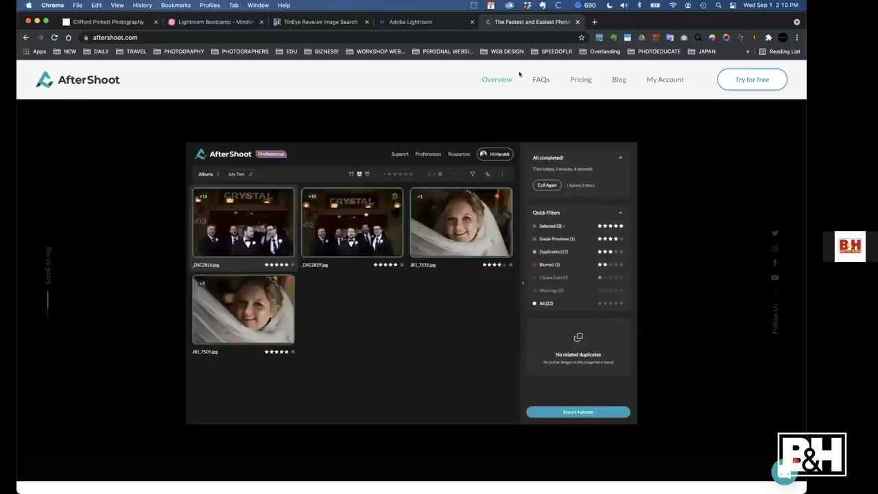
click(216, 22)
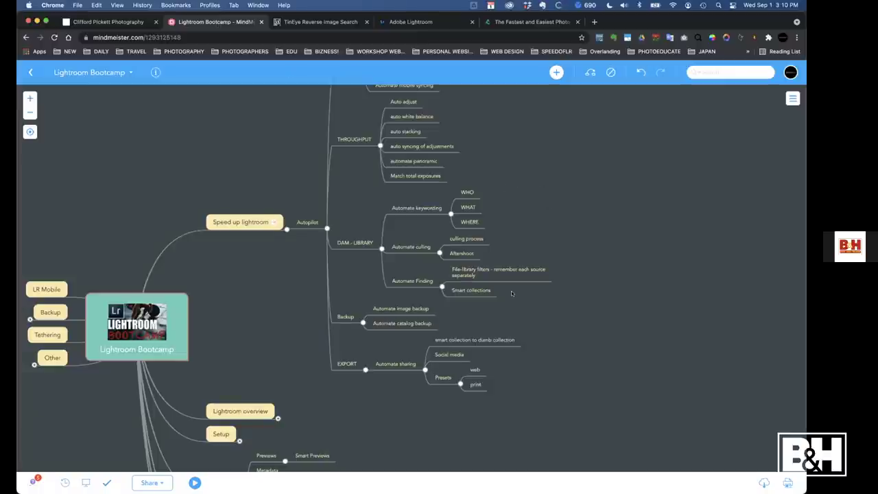
scroll(574, 210, down, 1)
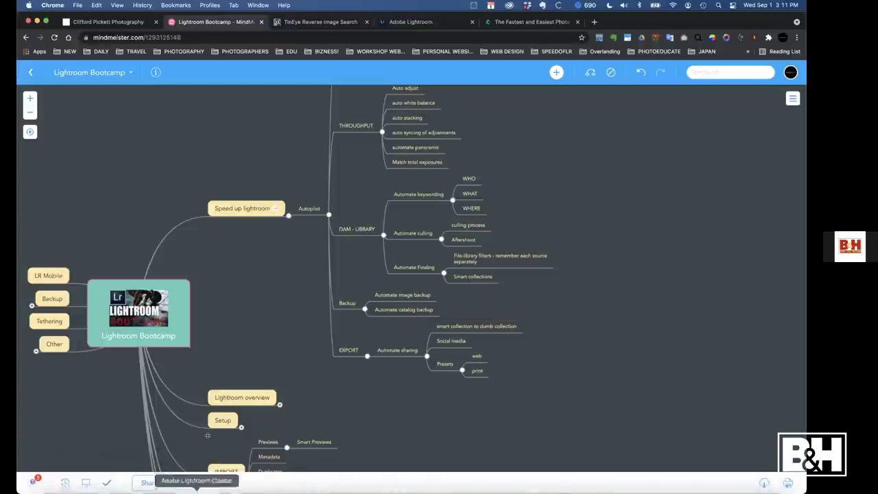
Quit and relaunch Lightroom Classic so it opens the Master Lightroom CC Catalog-2-2-v10 catalog
click(196, 477)
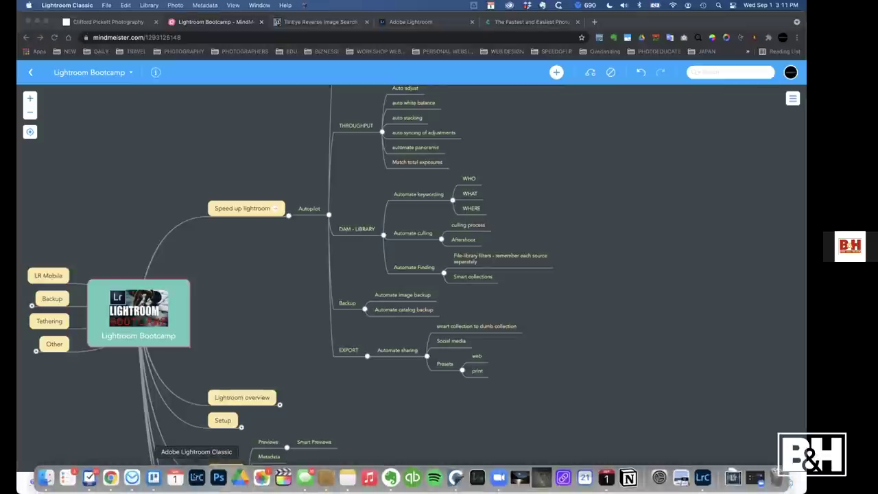
click(66, 5)
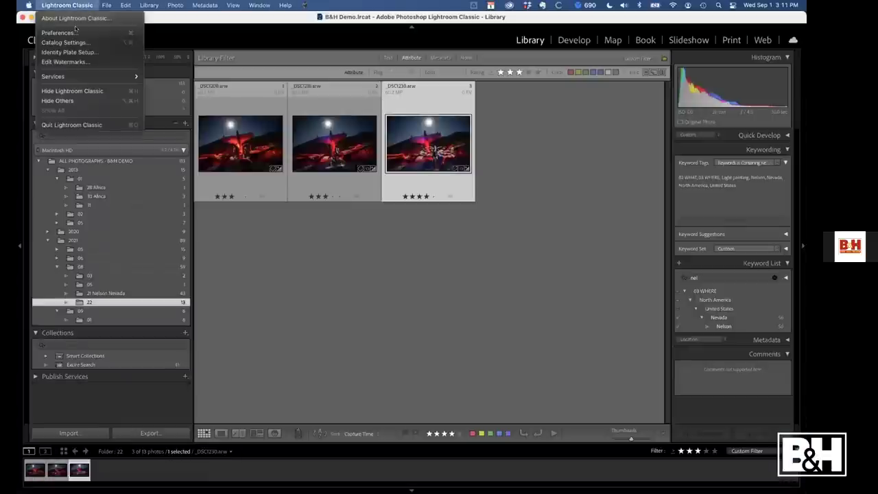
click(70, 124)
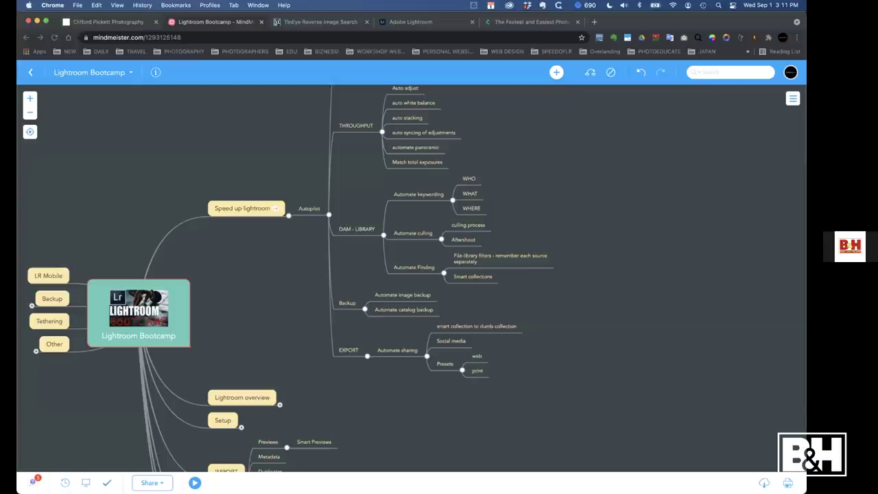
click(198, 478)
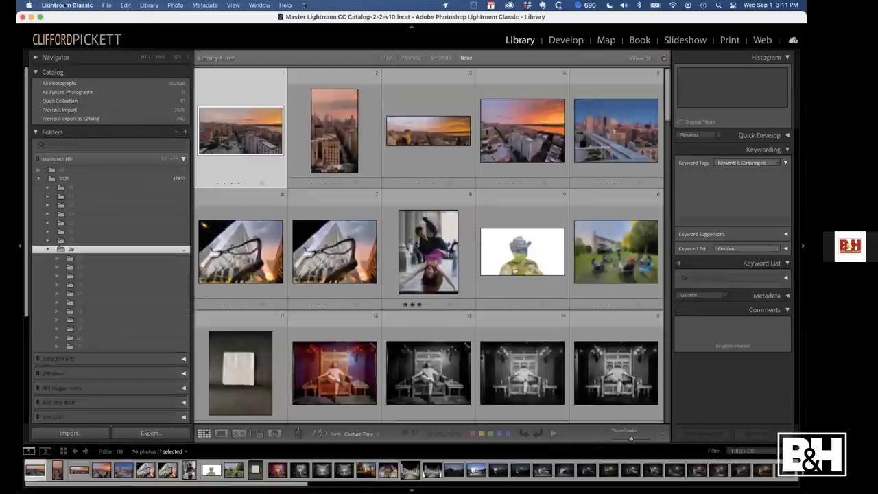
click(66, 6)
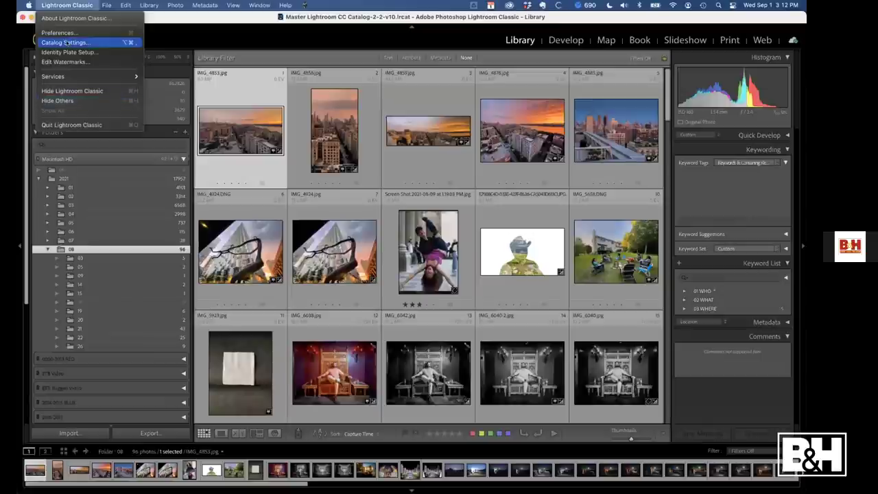
Enable catalog backup every time Lightroom exits in Catalog Settings, then quit Lightroom Classic
click(66, 43)
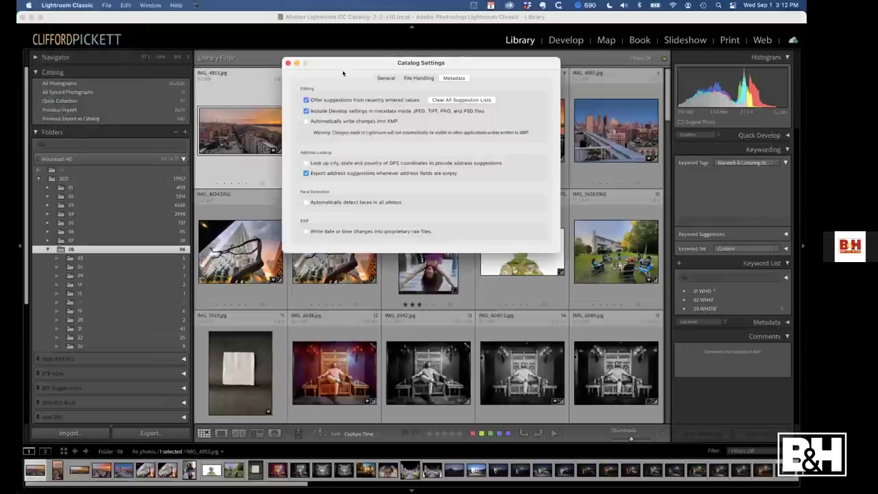
click(392, 77)
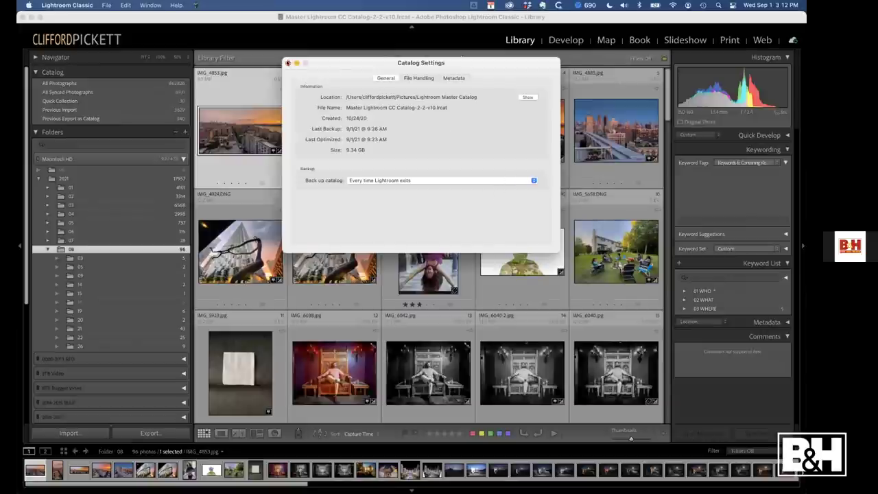
click(288, 63)
click(71, 6)
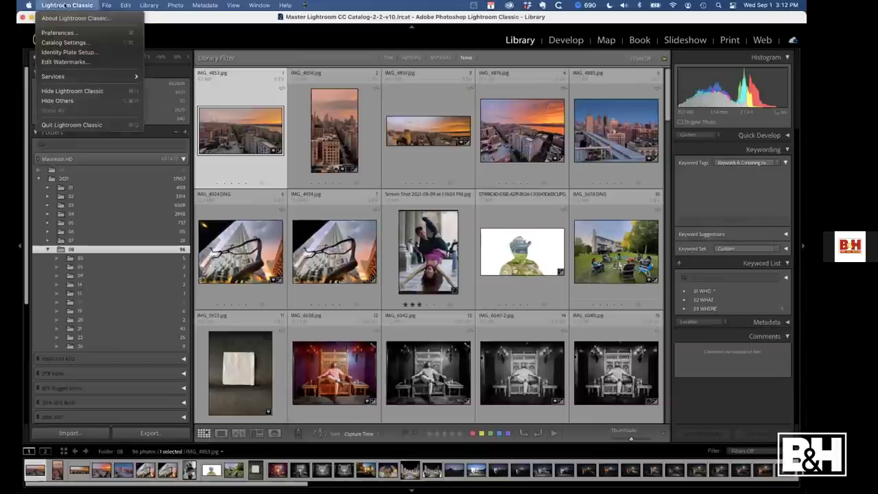
click(84, 125)
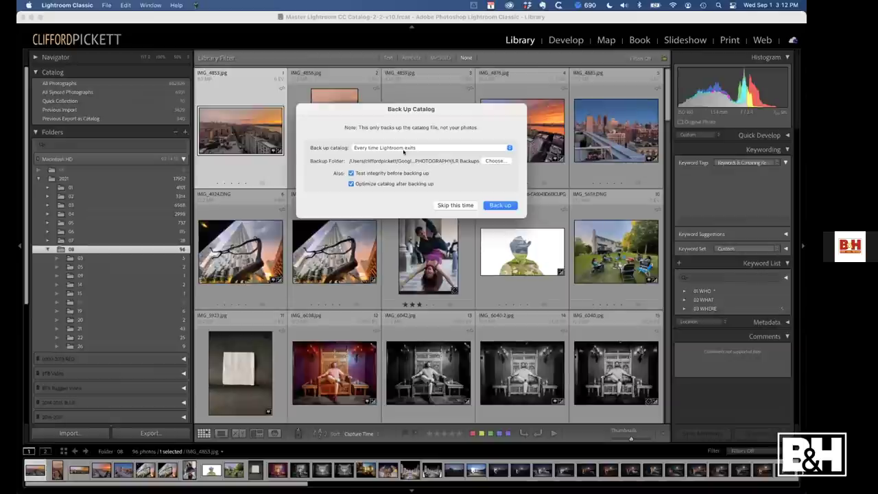
Keep LR Backups as the backup folder and skip this exit's catalog backup
click(493, 160)
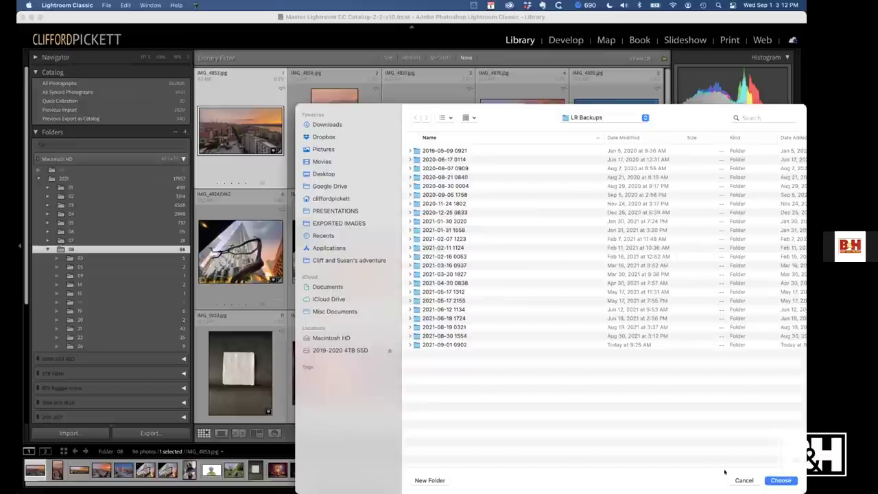
click(743, 480)
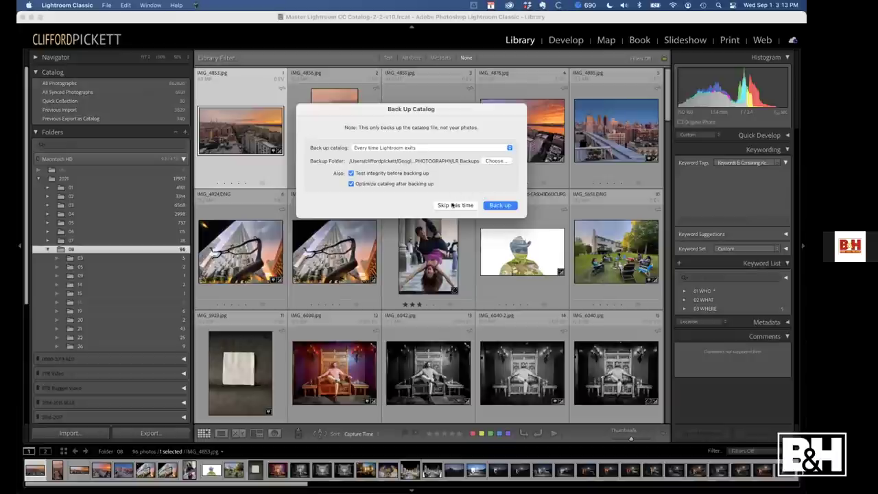
click(452, 205)
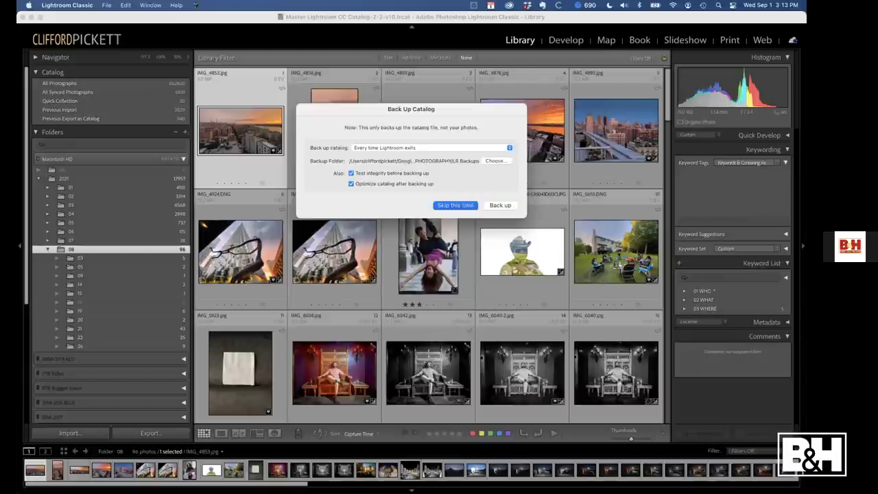
Arrange two Finder windows side by side, one on Pictures and one on Google Drive
mouse_move(110, 489)
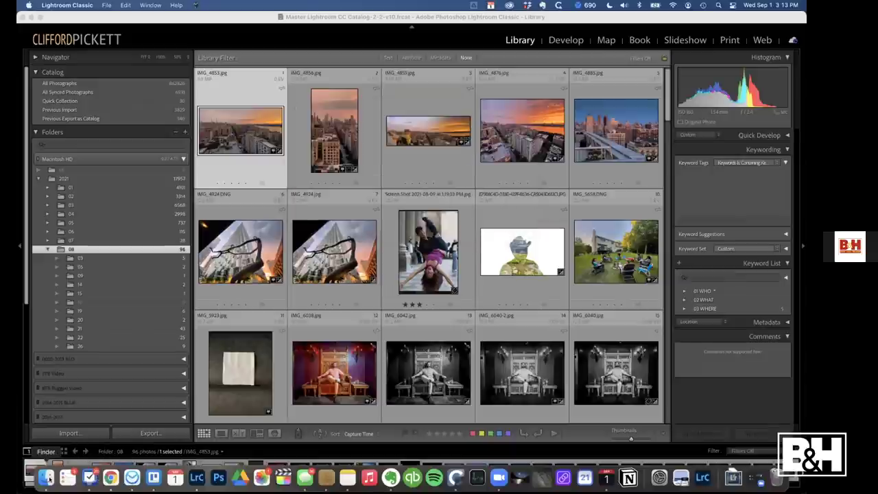
click(46, 477)
drag(422, 28, 179, 32)
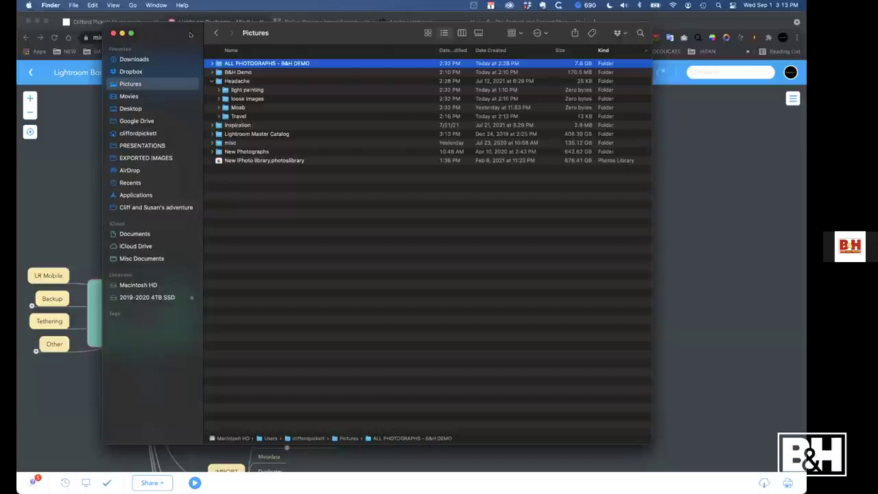
key(alt+super+space)
drag(213, 32, 568, 42)
click(498, 145)
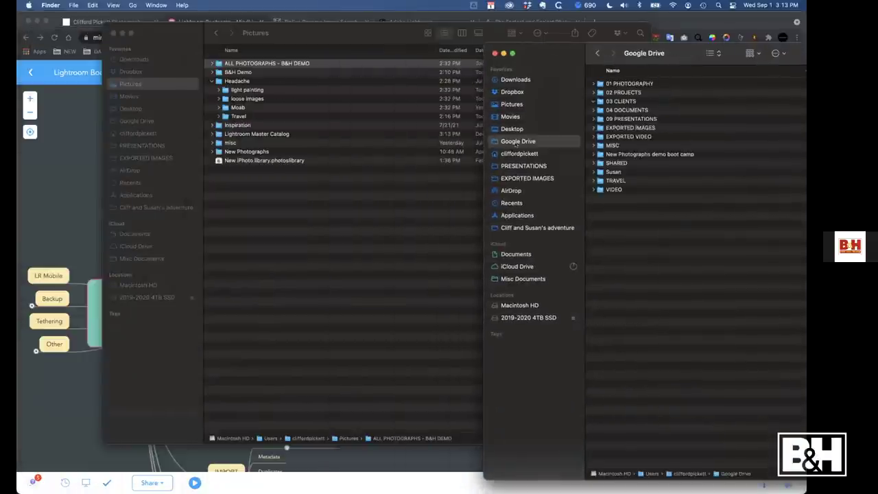
double_click(555, 57)
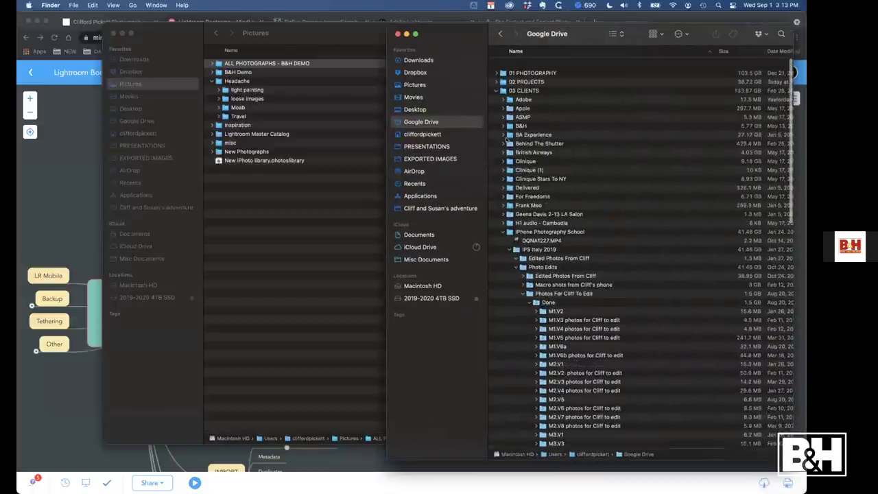
click(496, 85)
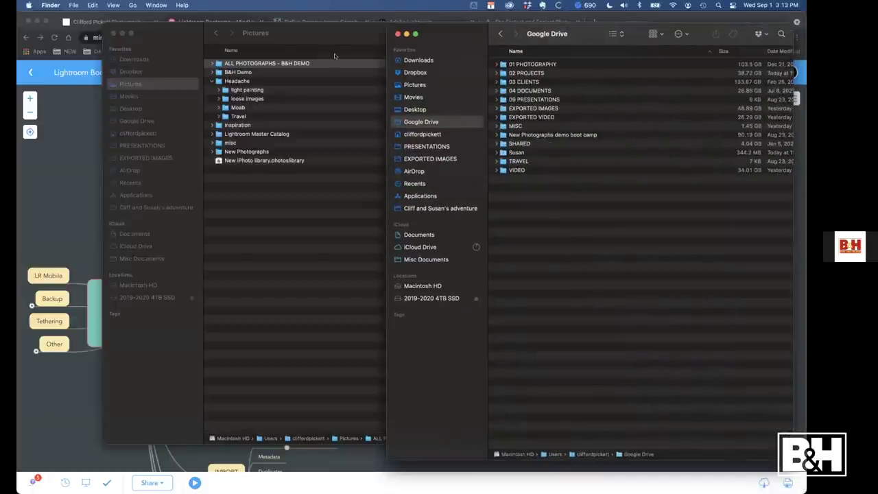
Move the ALL PHOTOGRAPHS - B&H DEMO folder into Google Drive and relaunch Lightroom Classic
drag(276, 63, 567, 203)
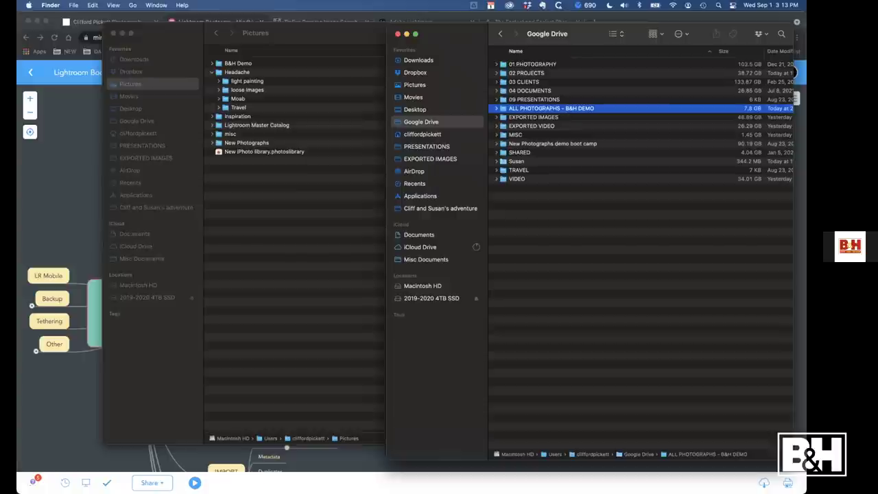
mouse_move(240, 484)
click(196, 477)
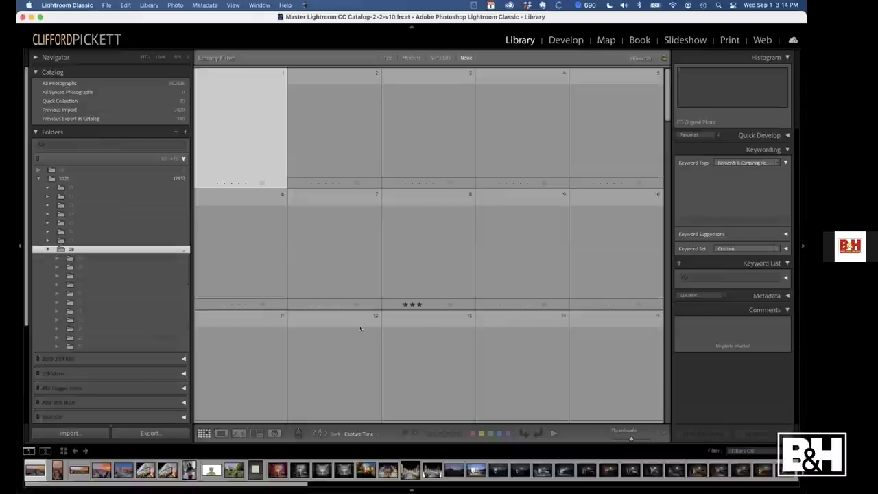
Open the recent B&H Demo catalog without backing up, and view its ALL PHOTOGRAPHS - B&H DEMO folder
click(106, 5)
mouse_move(233, 43)
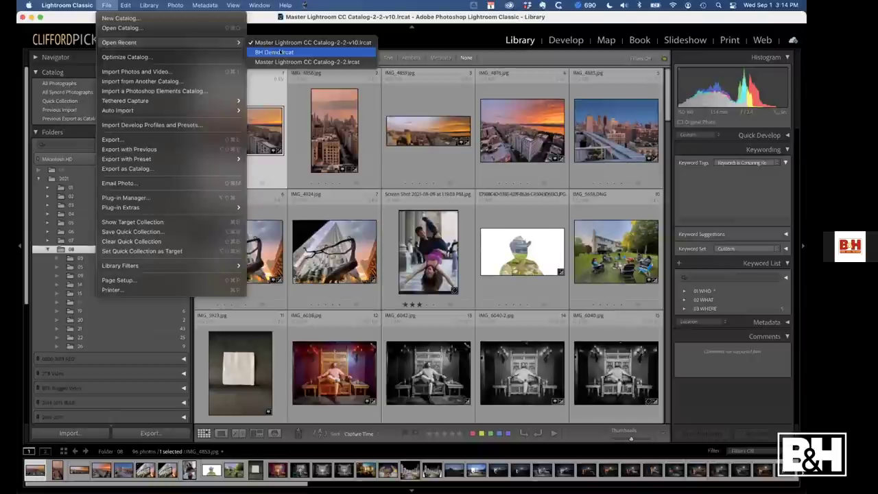
click(280, 53)
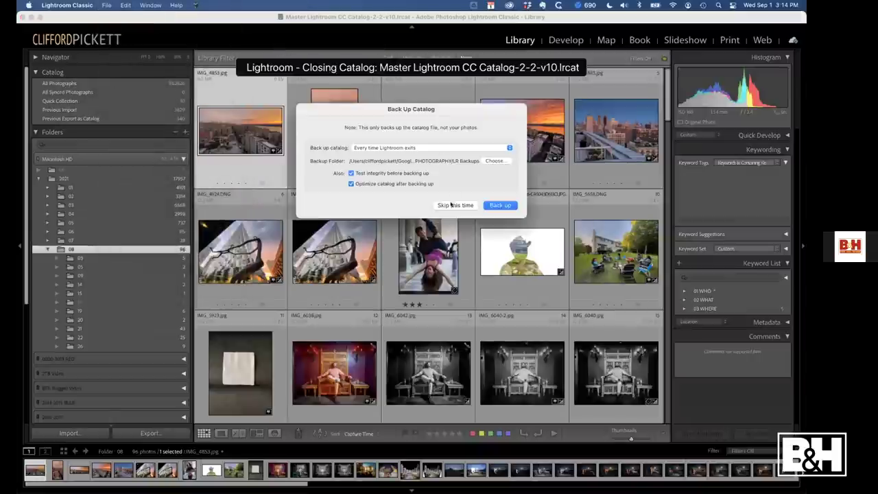
click(451, 205)
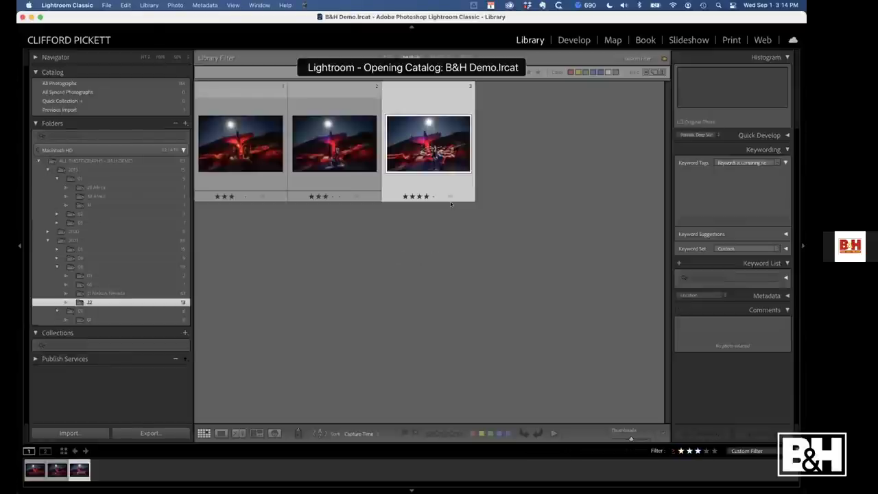
click(78, 160)
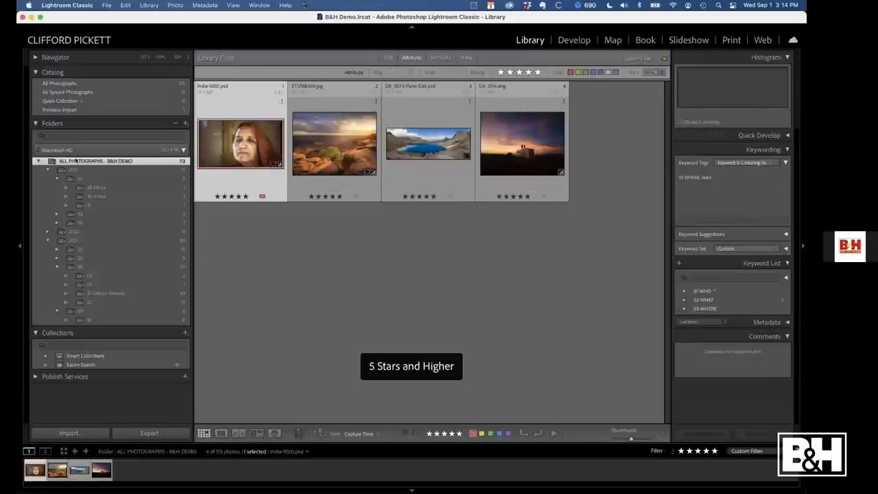
Use Find Missing Folder to relink ALL PHOTOGRAPHS - B&H DEMO to its Google Drive copy
right_click(80, 161)
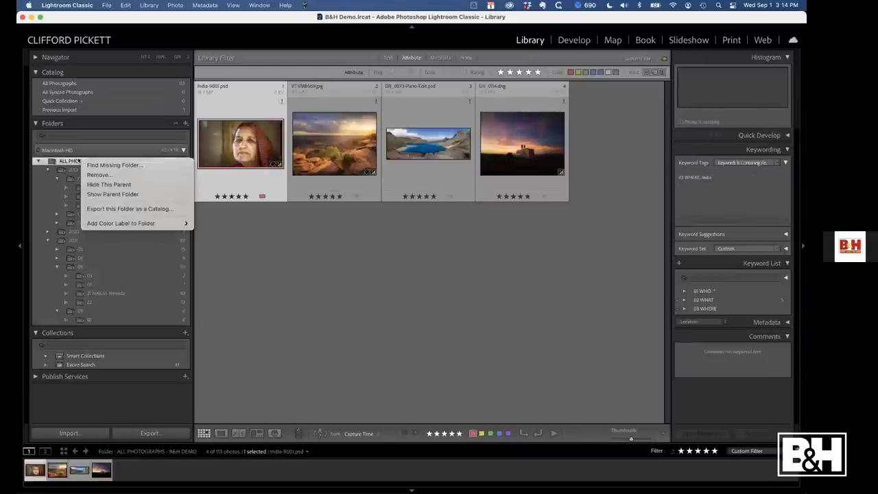
click(100, 165)
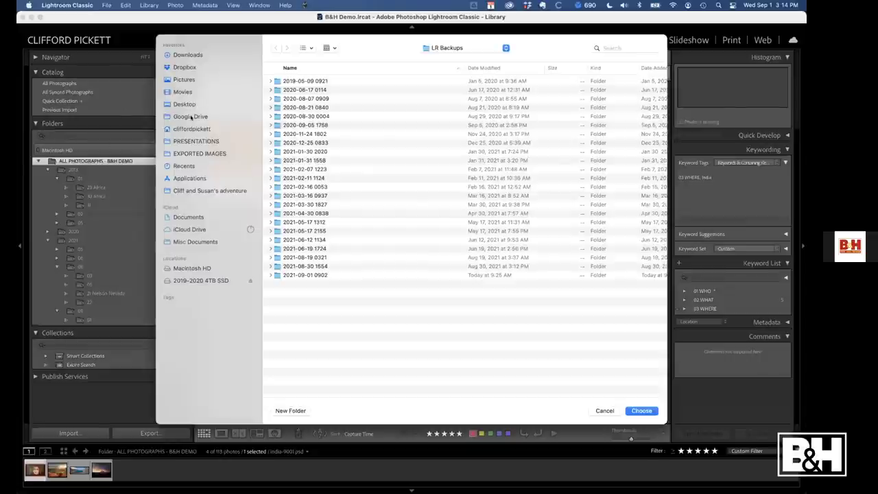
click(191, 117)
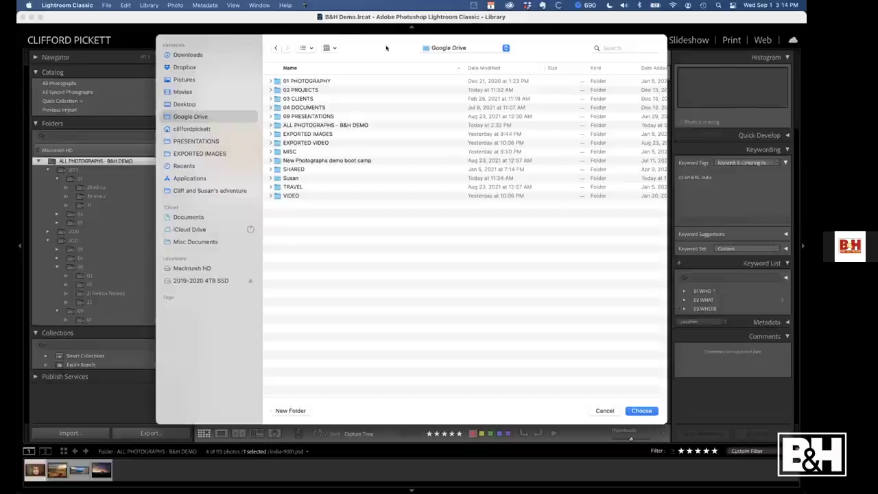
click(341, 125)
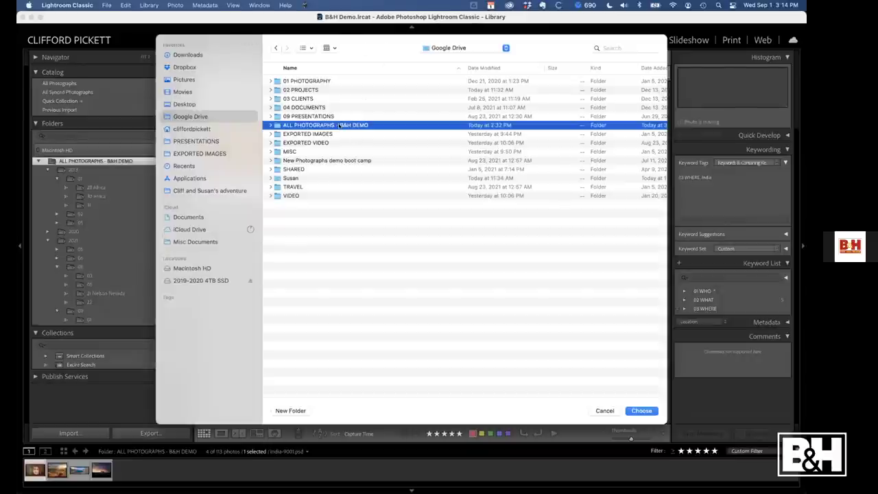
click(641, 410)
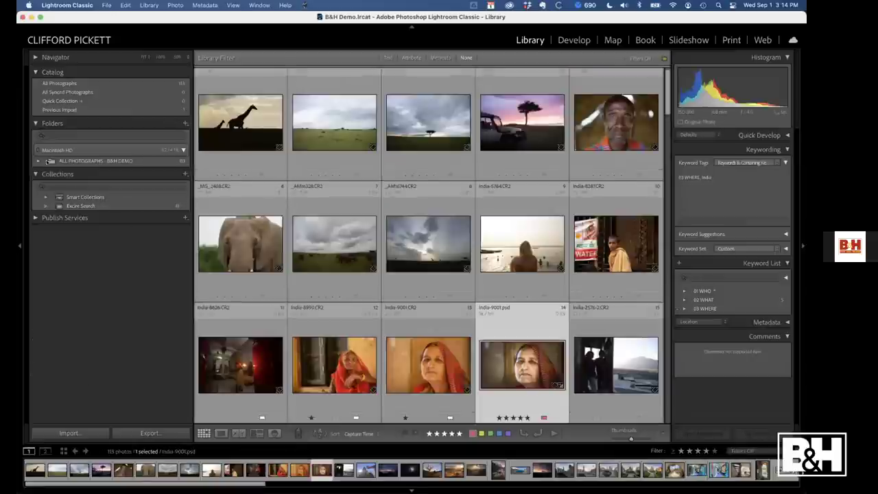
Expand the relinked folder to reveal its 2013, 2020 and 2021 subfolders, then show the Collections add options
click(38, 161)
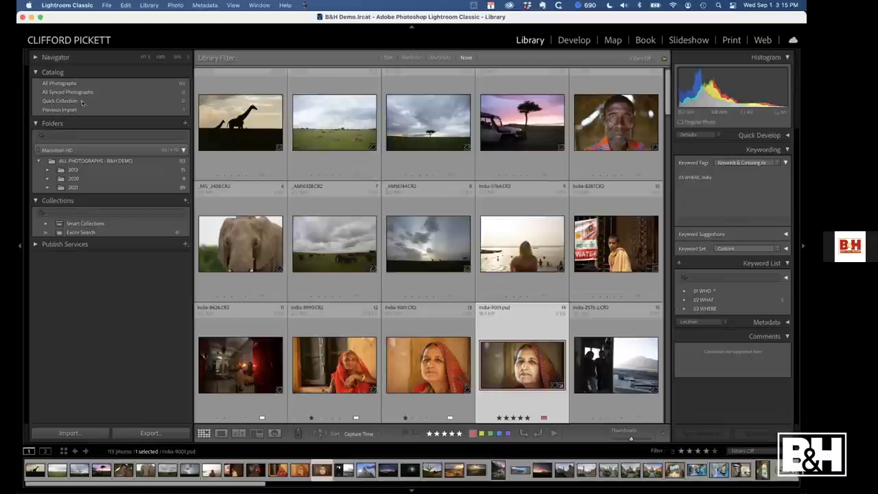
click(184, 201)
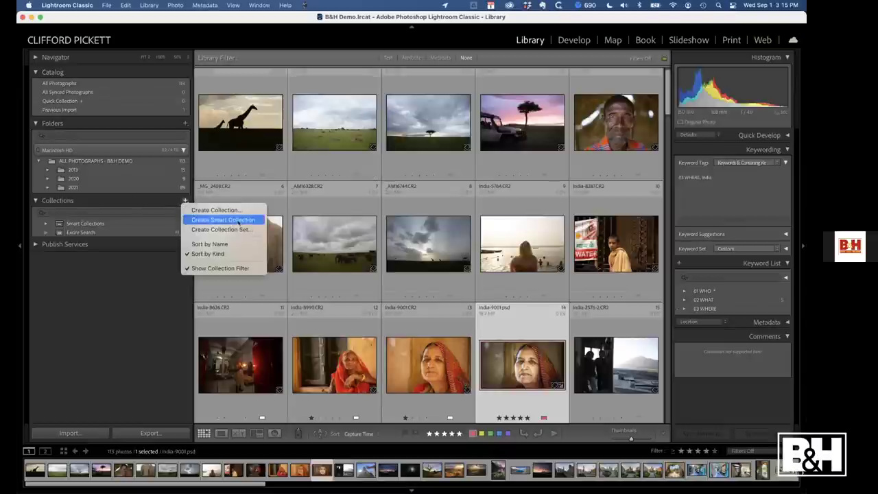
Create a smart collection 'Favorites 5 stars' with the rule Rating at least five stars
click(227, 220)
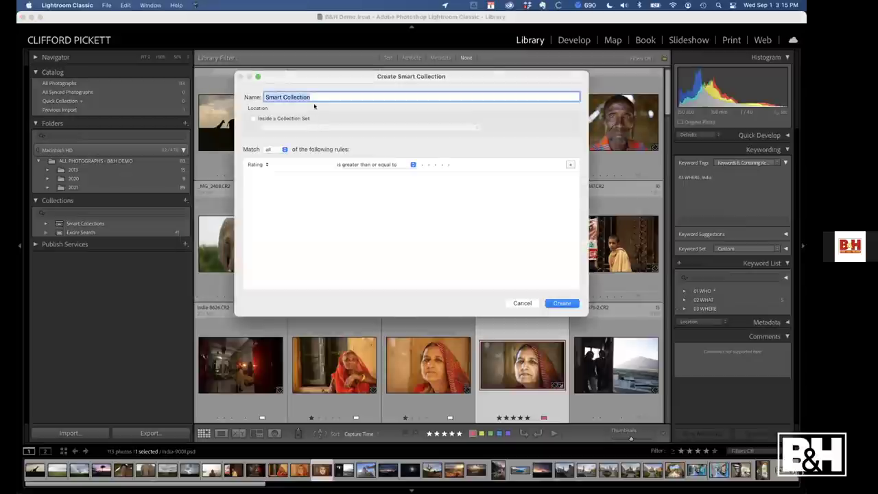
text(Favorites 5 stars)
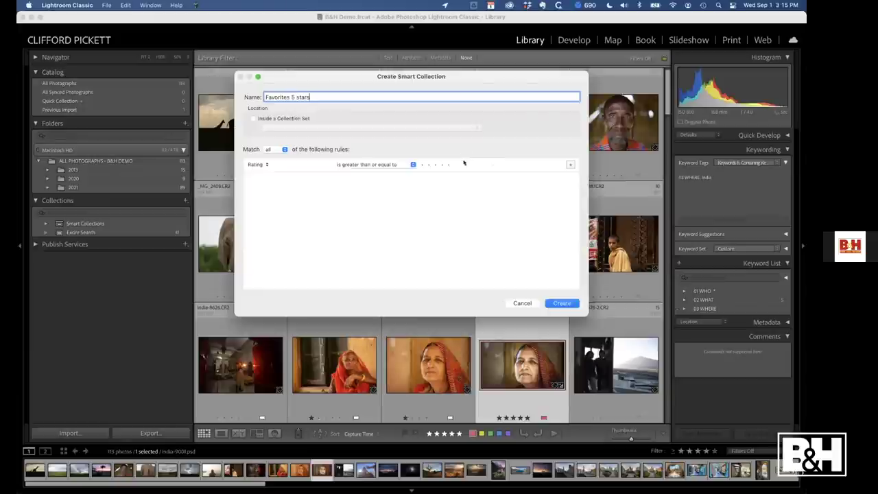
click(445, 164)
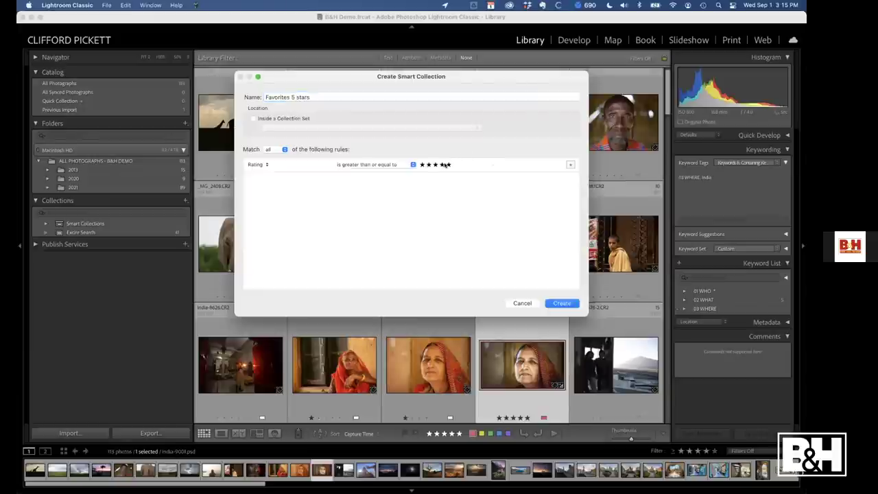
click(561, 303)
Browse the 2013 and 2021 folders, then view Favorites 5 stars, now holding five photos
click(108, 169)
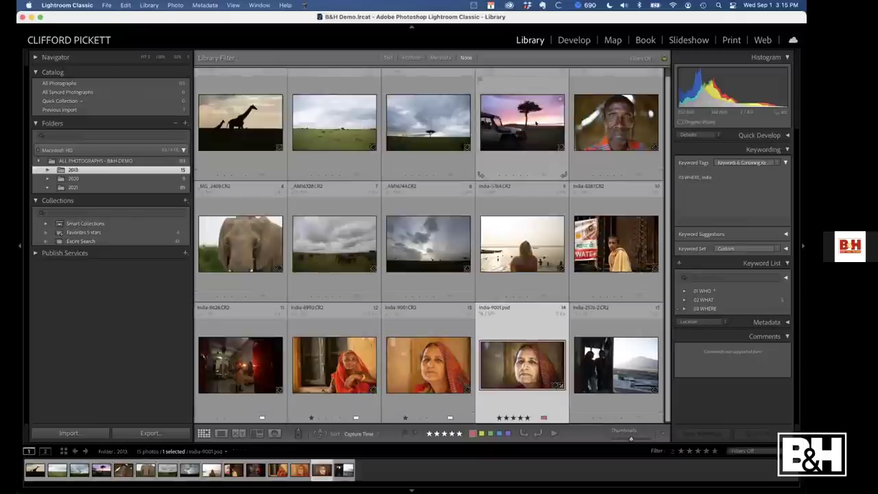
click(103, 187)
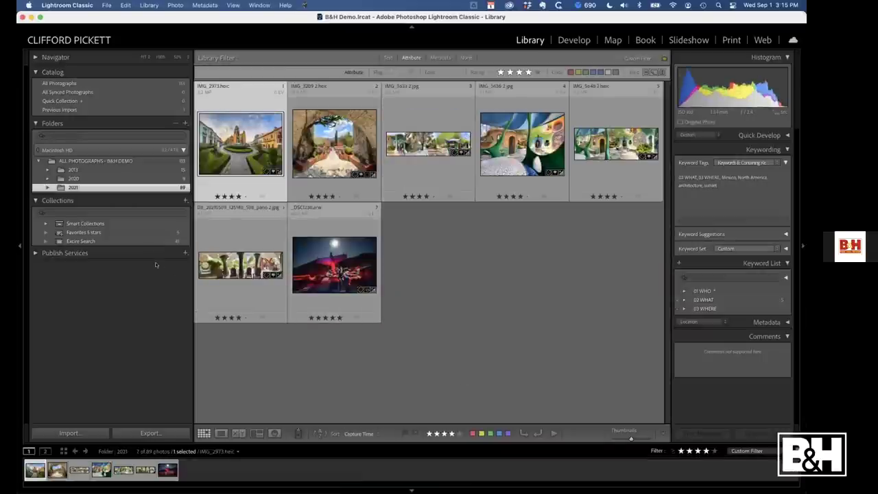
click(154, 234)
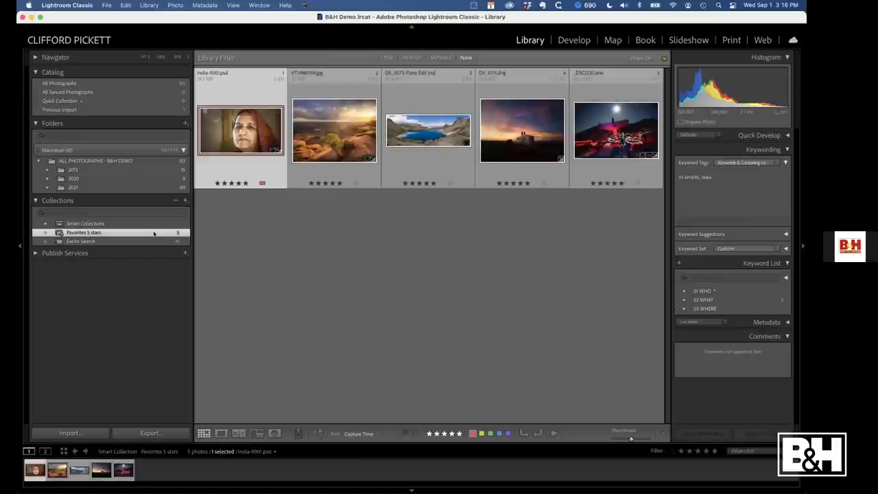
Start another smart collection, adding a second rule: Keywords contains the presenter's name
click(185, 201)
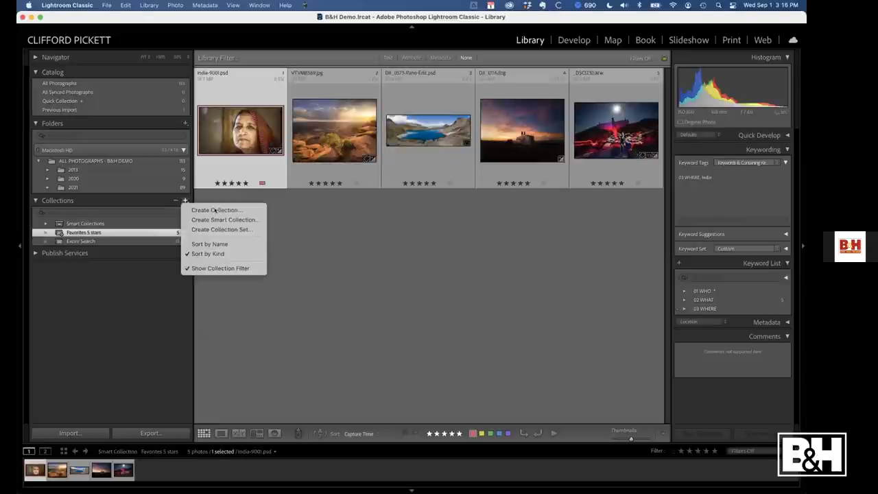
click(221, 219)
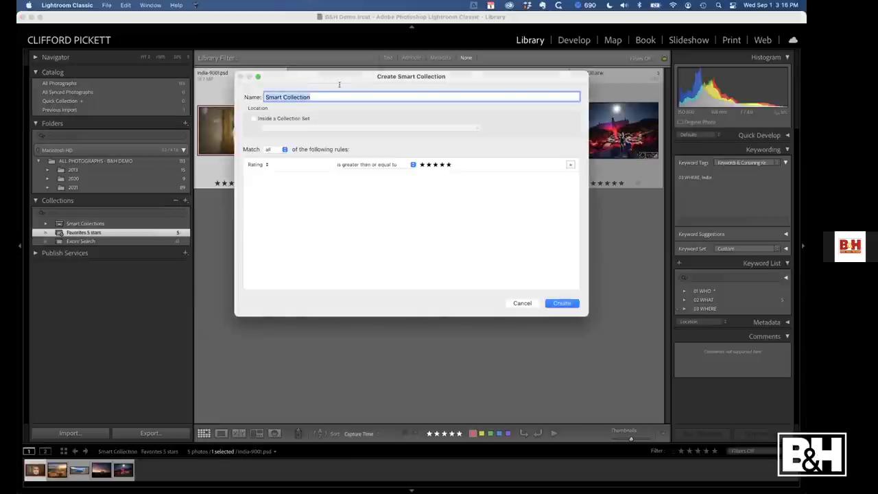
click(571, 164)
click(260, 178)
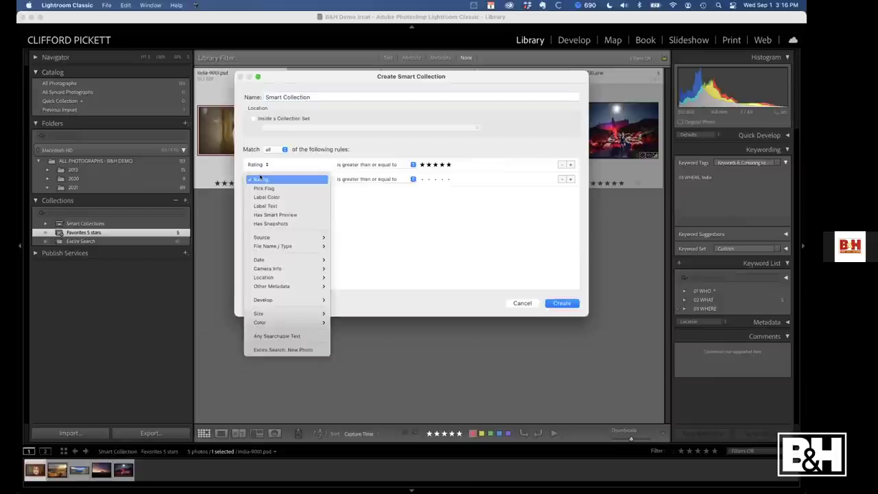
mouse_move(314, 286)
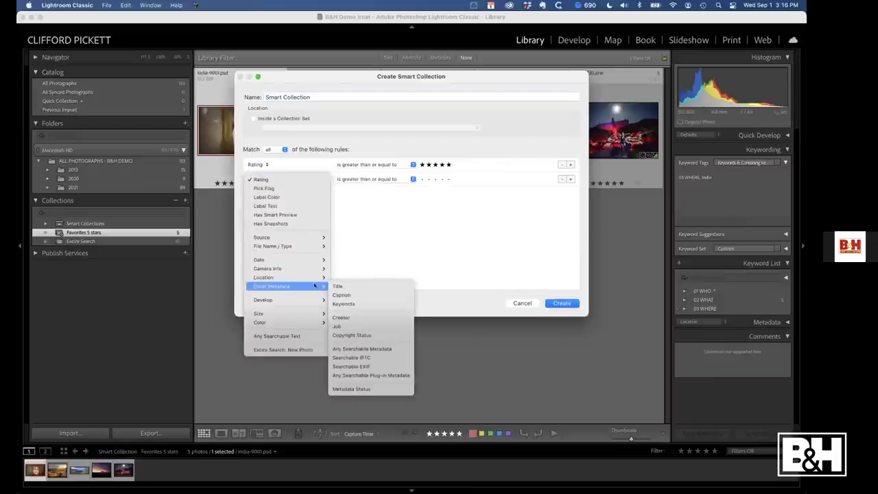
click(343, 304)
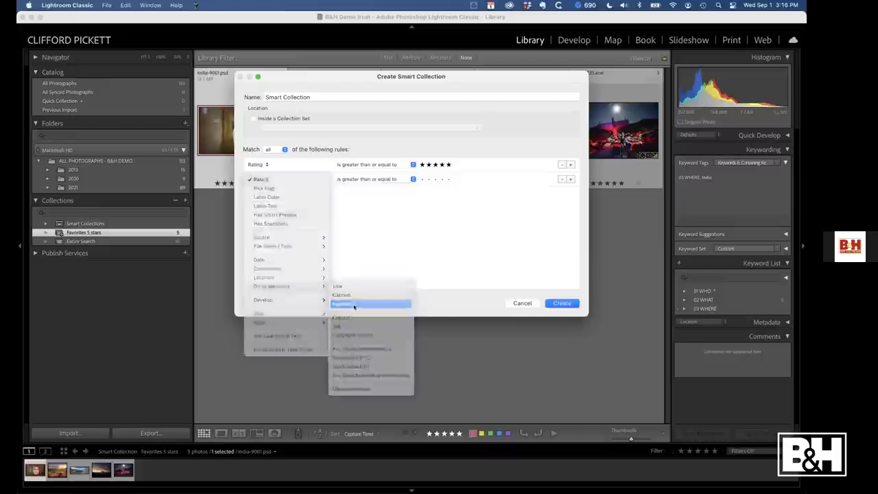
click(450, 177)
text(cliff)
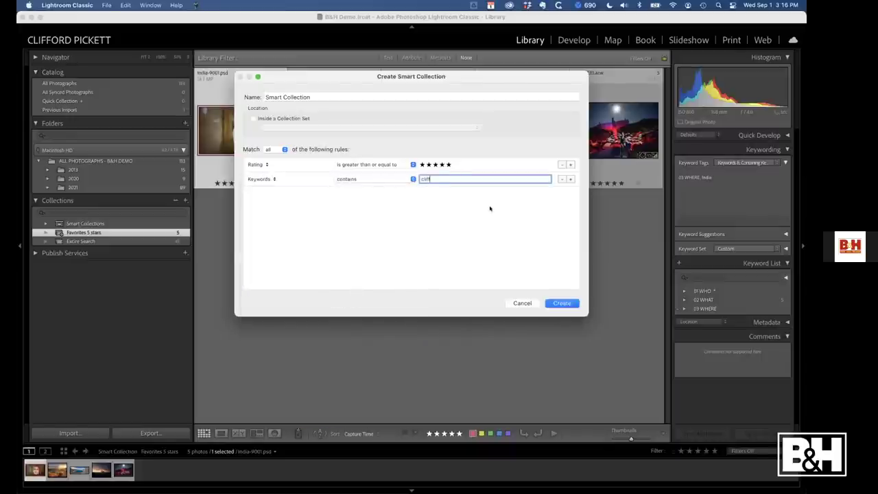
Name the smart collection as the presenter's favorites and create it
click(317, 96)
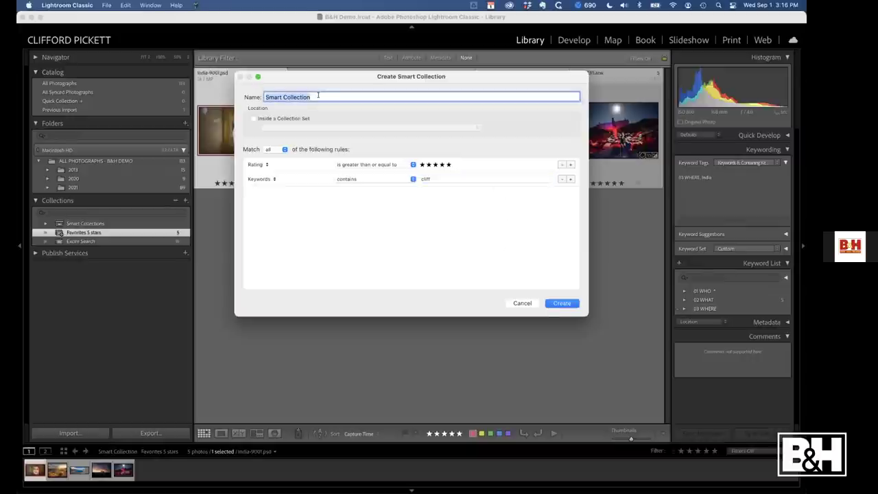
text(Cliff)
key(BackSpace)
key(BackSpace)
key(BackSpace)
key(BackSpace)
key(BackSpace)
text(favorite)
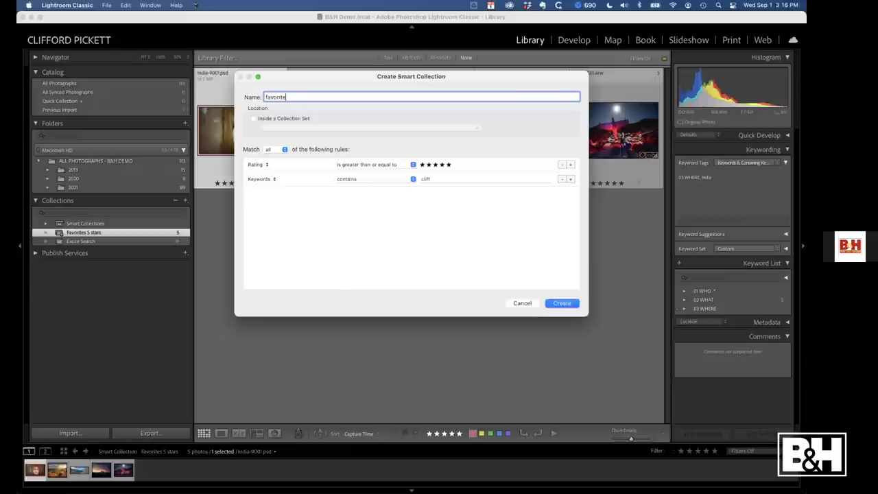
text(s of cliff)
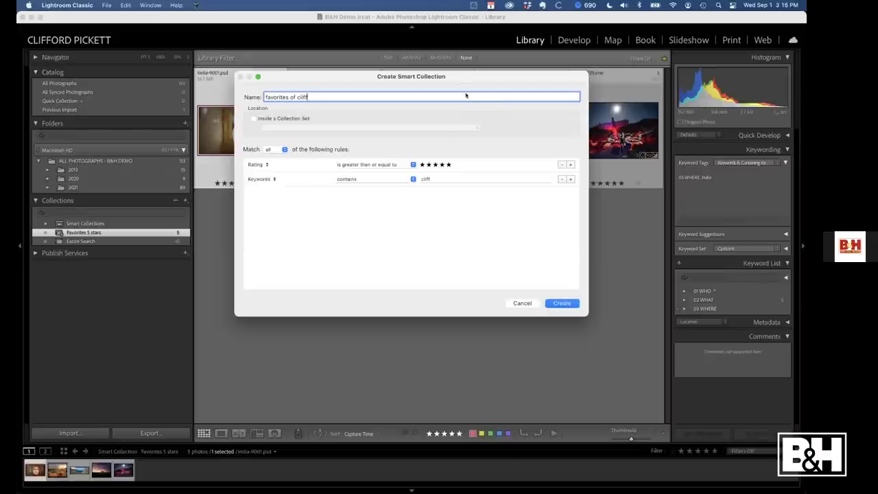
click(561, 303)
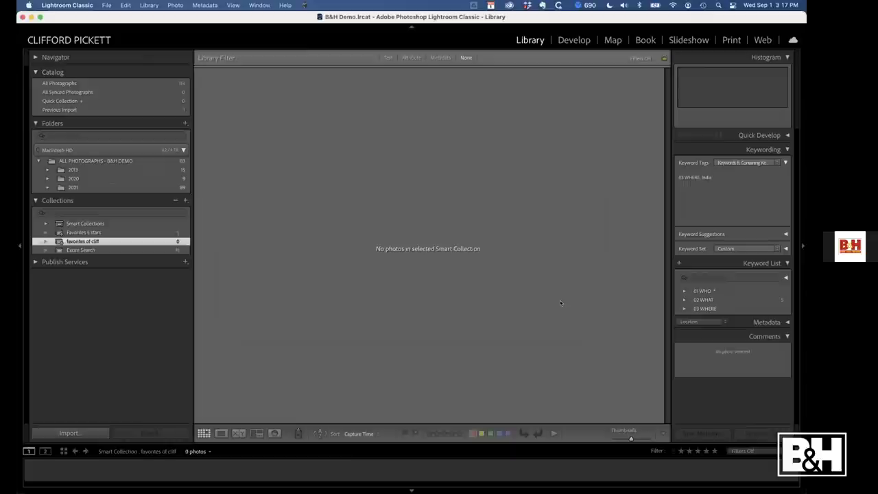
Filter by the presenter's-name keyword, rate the dancer photo five stars, and check both smart collections
click(733, 278)
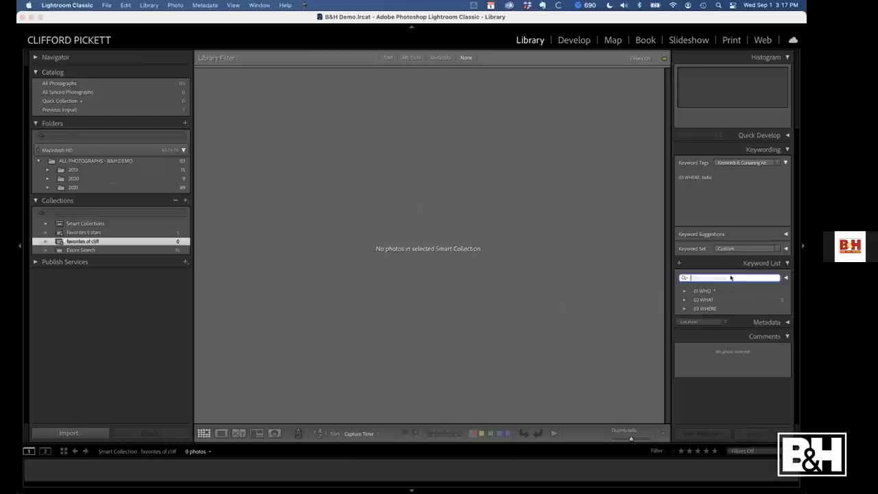
text(cliff)
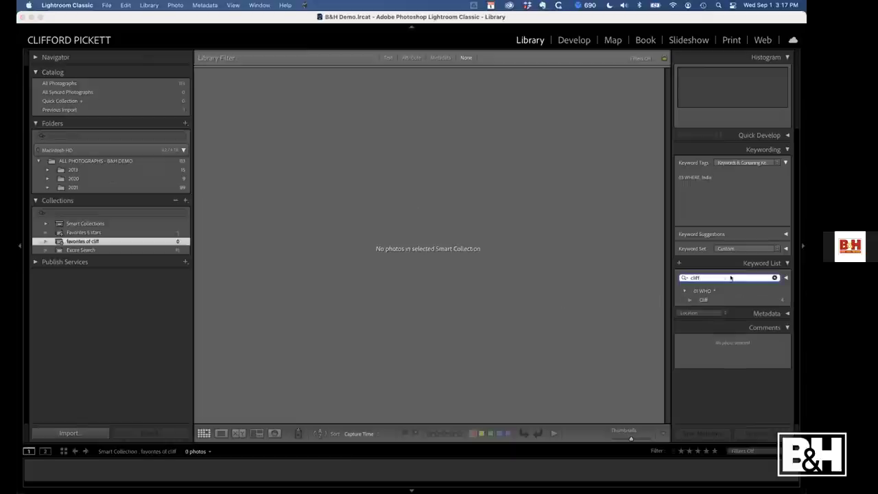
click(787, 300)
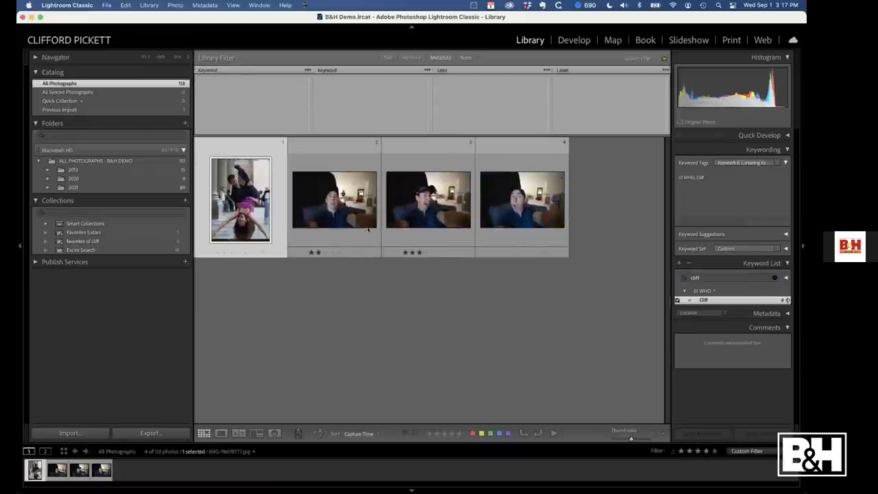
click(245, 253)
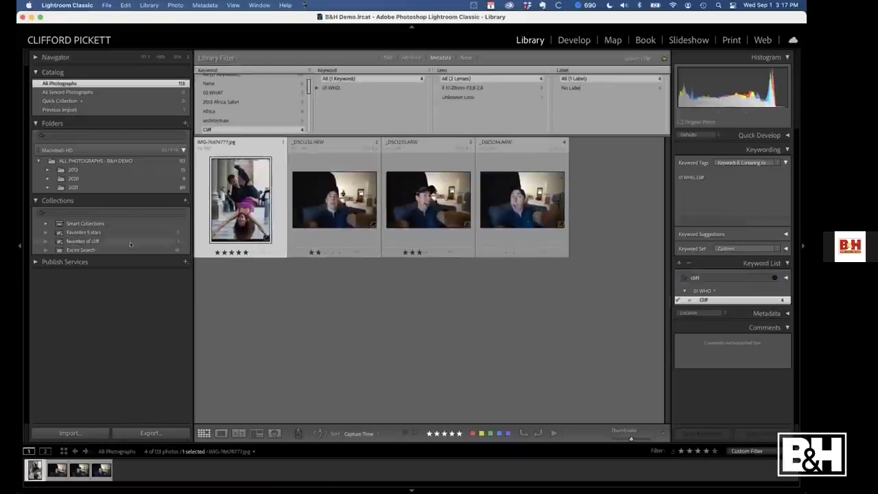
click(109, 241)
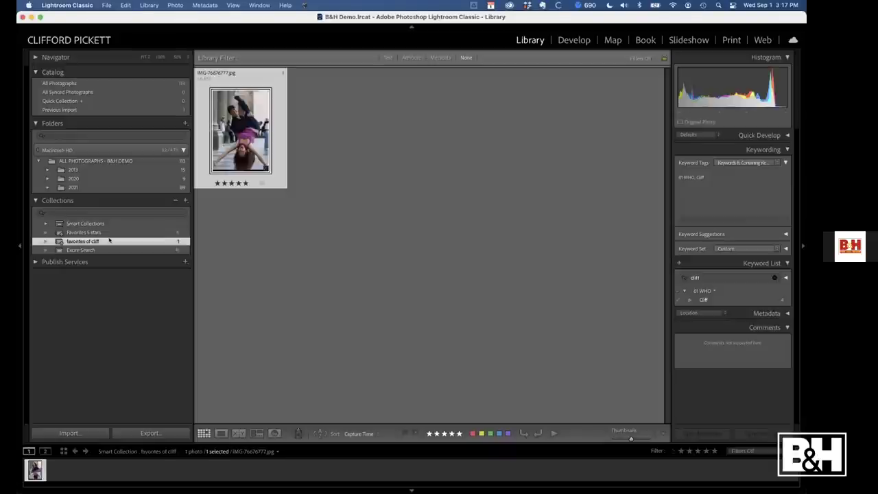
click(93, 234)
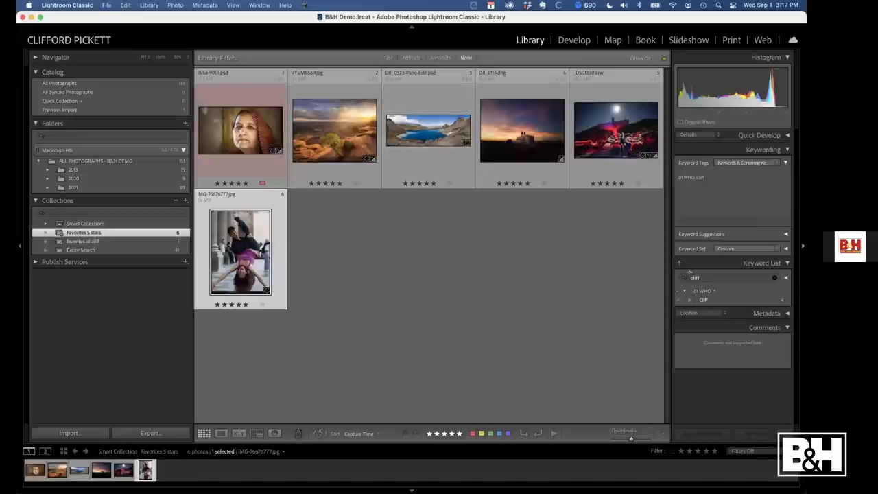
Clear the keyword list filter and create a regular collection named 'Favorites 5 star images'
click(775, 278)
click(775, 278)
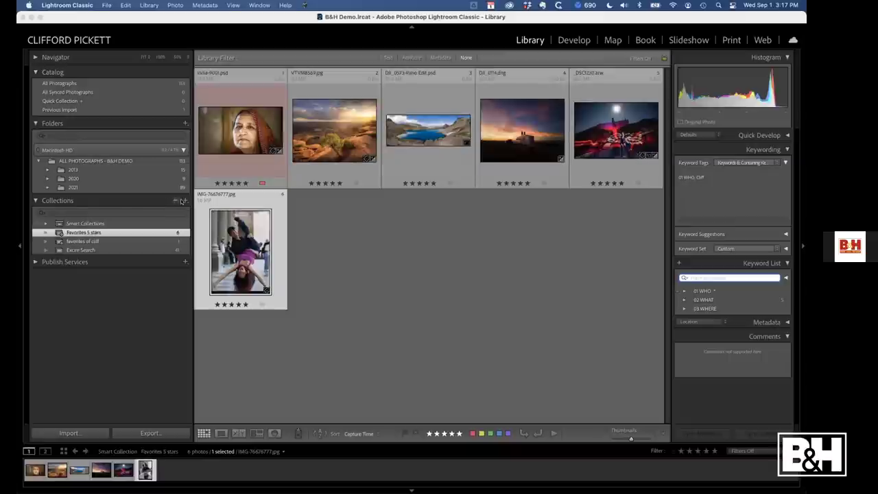
click(185, 200)
click(218, 210)
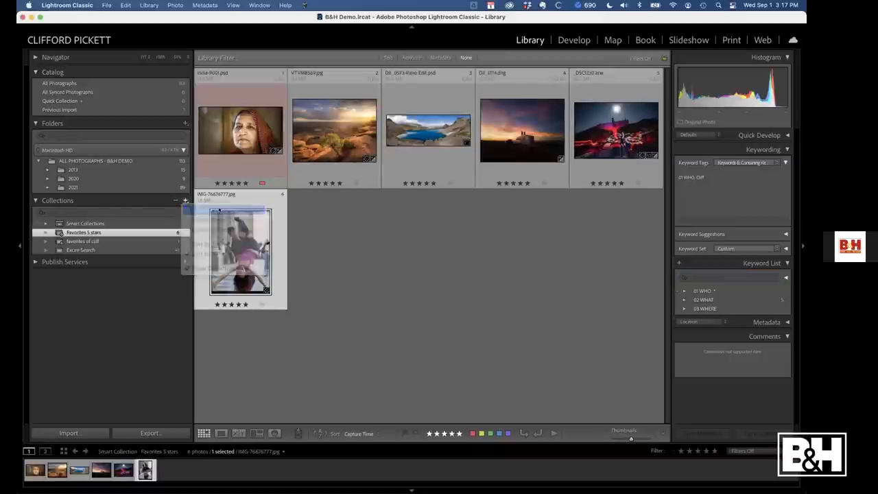
text(Favorite)
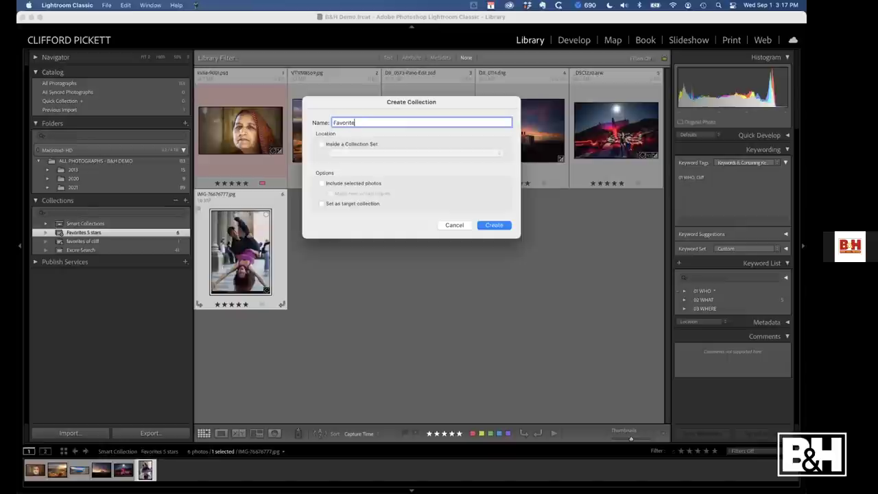
text(s 5 star images)
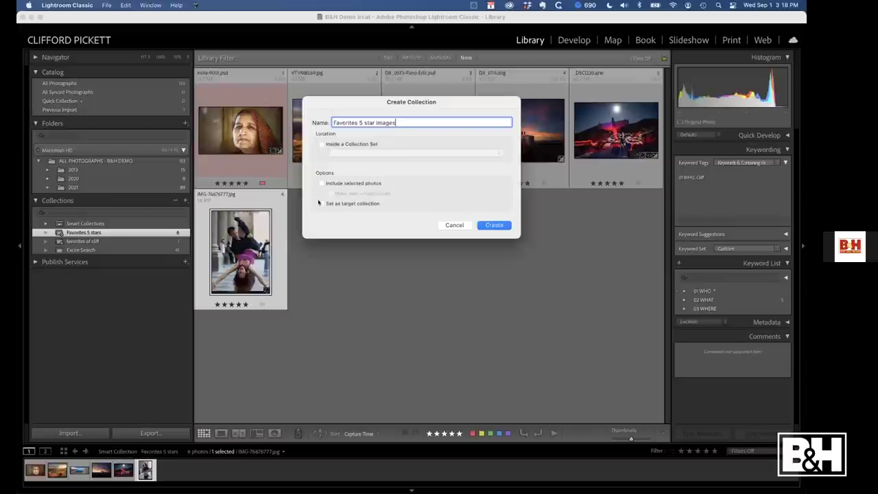
click(491, 224)
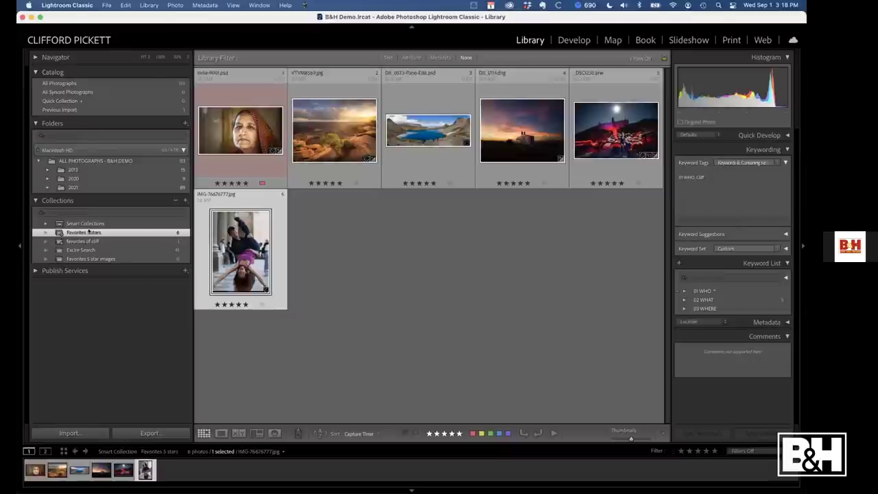
Add all six grid photos to Favorites 5 star images and view that collection
click(240, 130)
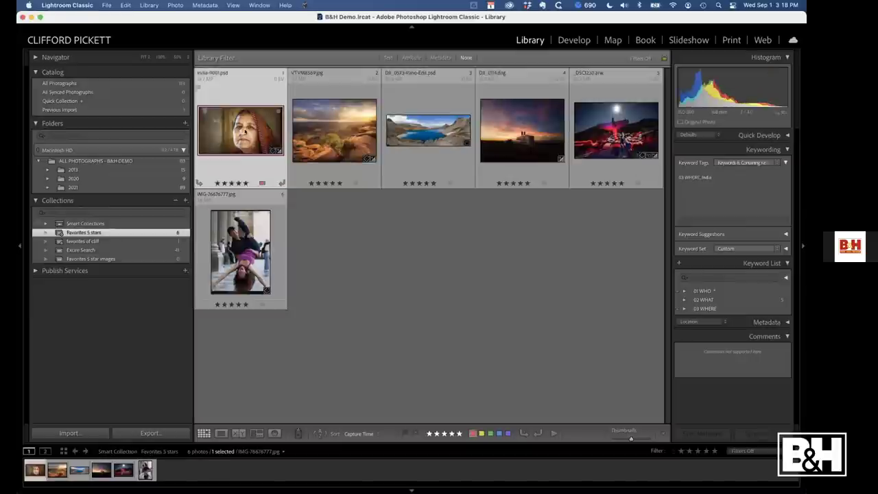
key(super+a)
drag(233, 158, 110, 259)
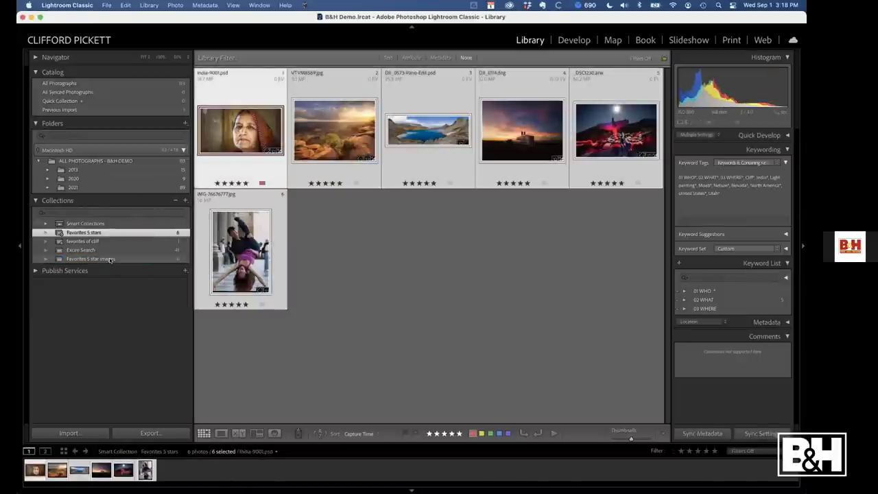
click(109, 259)
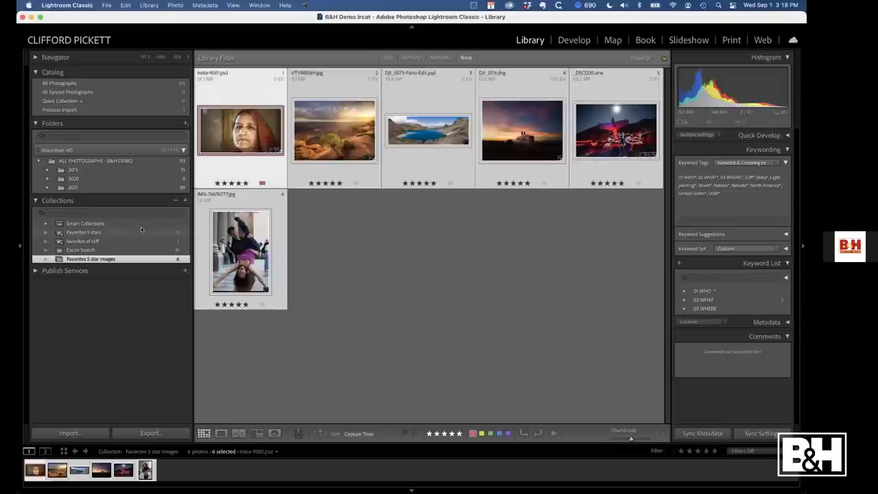
Test reordering the dancer photo, undo it, and lower the dancer to three stars
key(super+d)
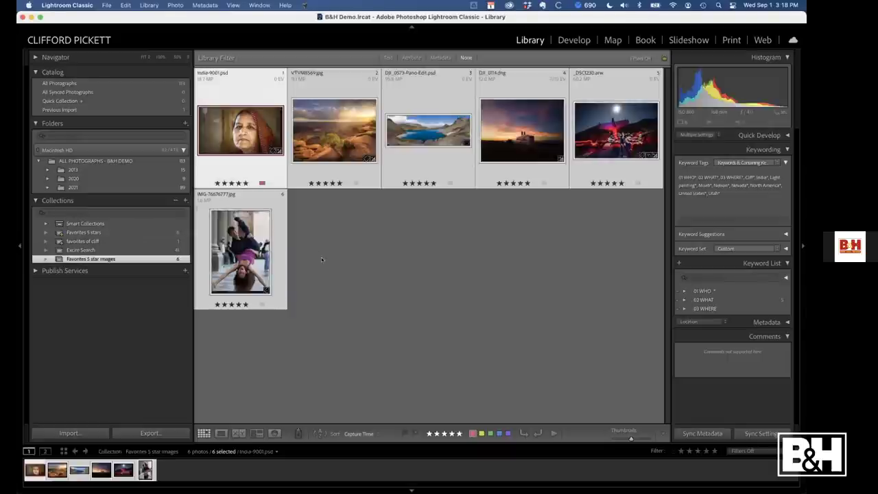
drag(224, 127, 223, 120)
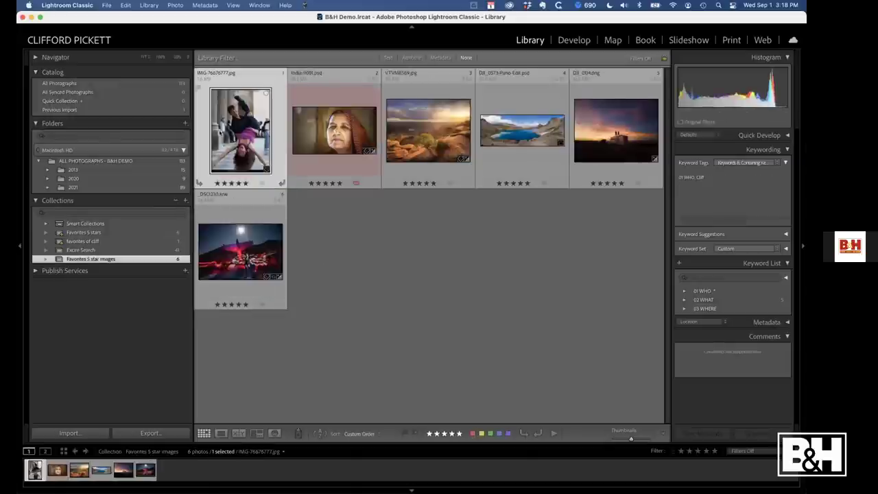
key(super+z)
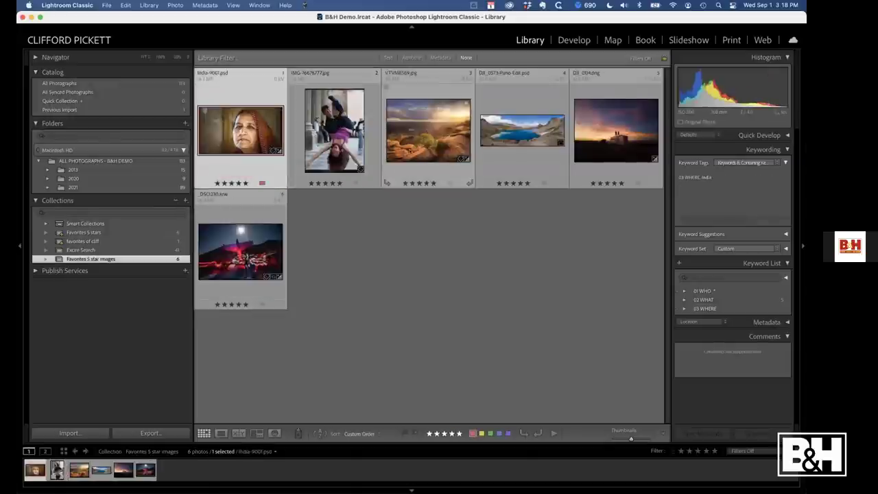
click(325, 183)
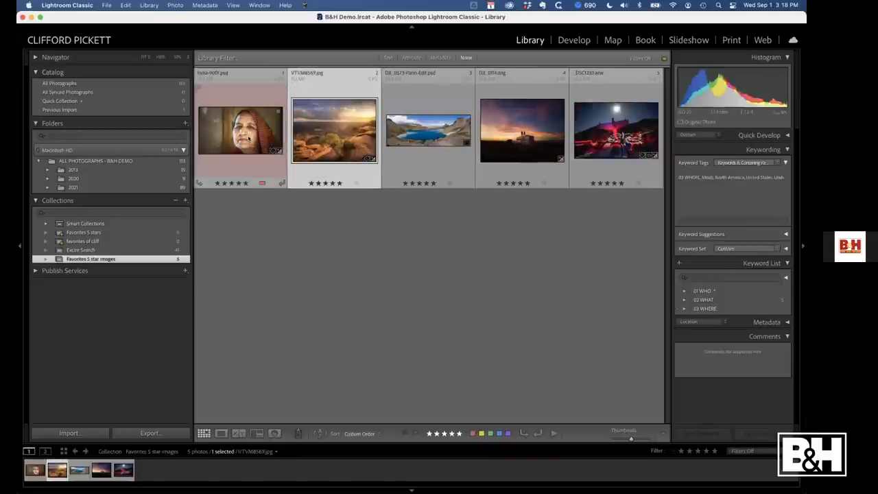
click(109, 259)
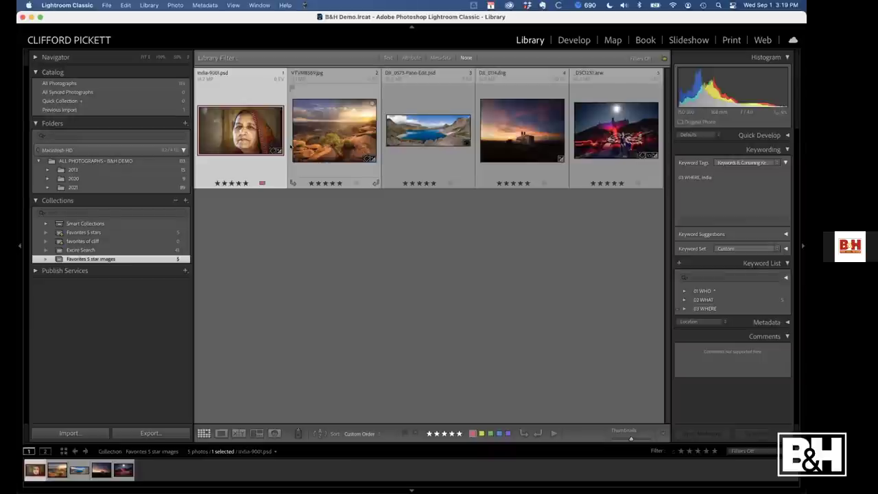
Add the five photos from the Favorites 5 stars smart collection to Favorites 5 star images
click(91, 234)
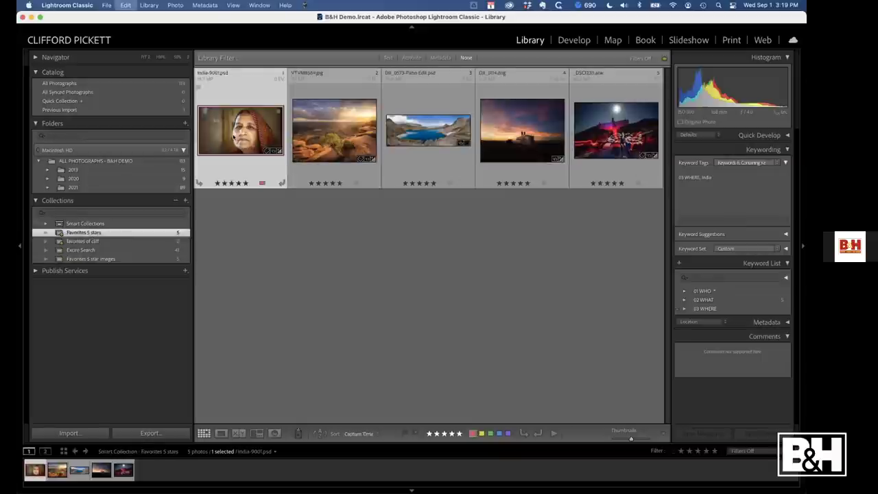
key(super+a)
drag(234, 138, 111, 259)
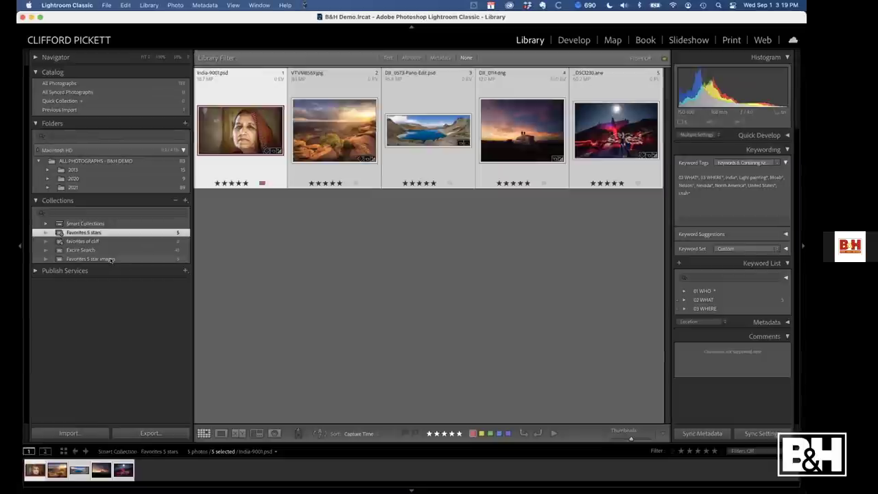
key(super+Tab)
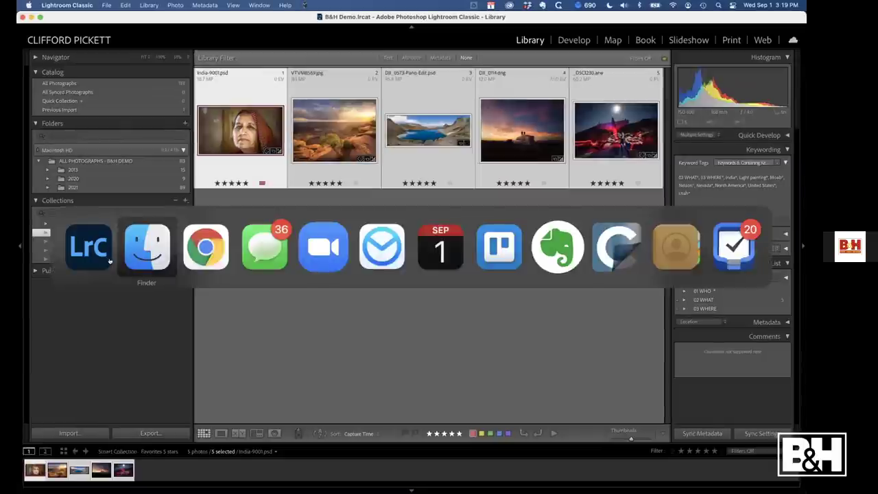
Switch to Chrome and open the cliffordpickett.com Workshops Calendar page
key(super+Tab)
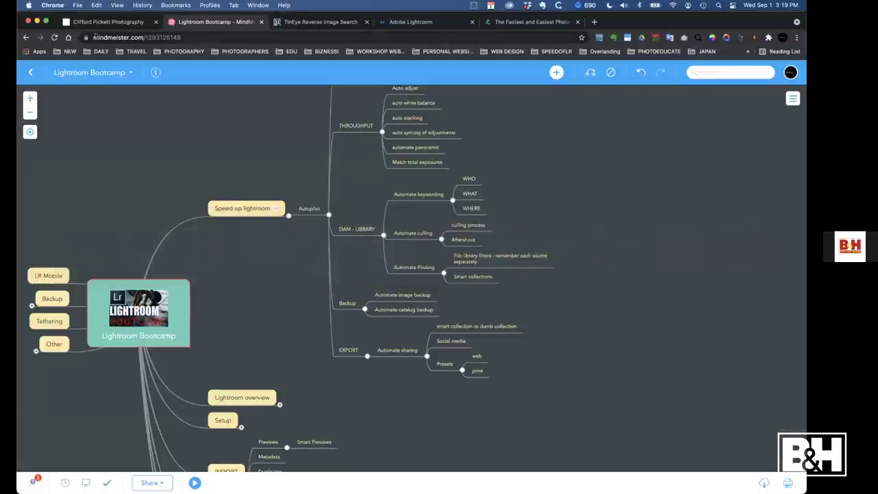
click(104, 22)
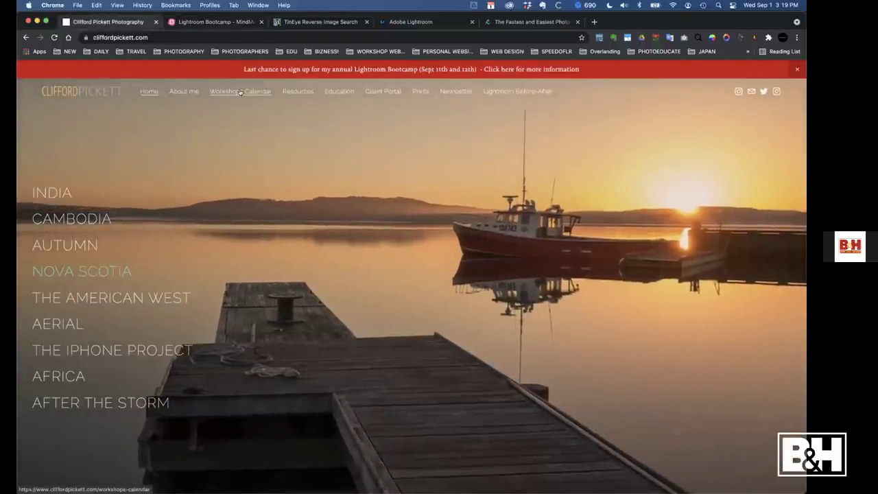
click(239, 92)
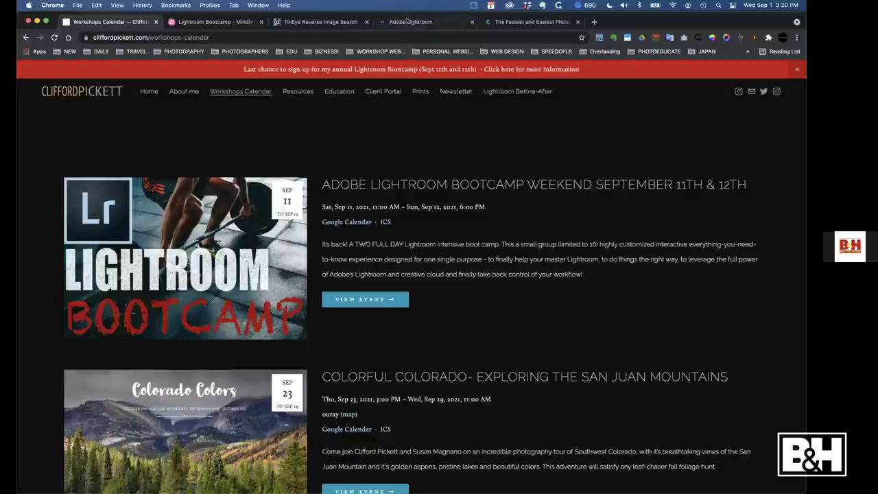
Glance at the Lightroom web library, mind map and autopilot slide, then return to the calendar
click(407, 21)
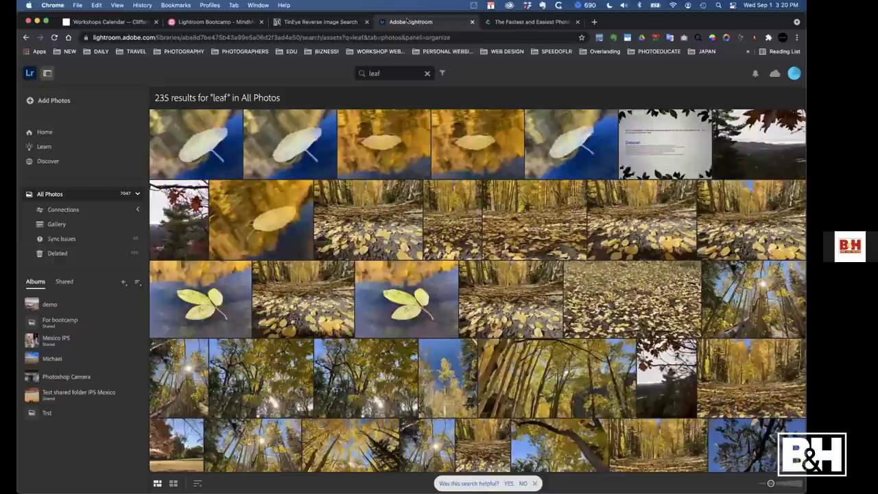
click(218, 22)
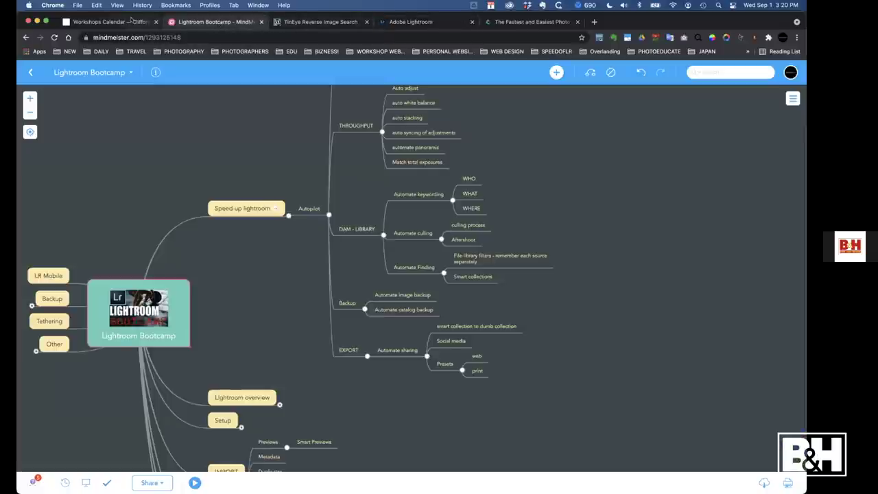
click(132, 20)
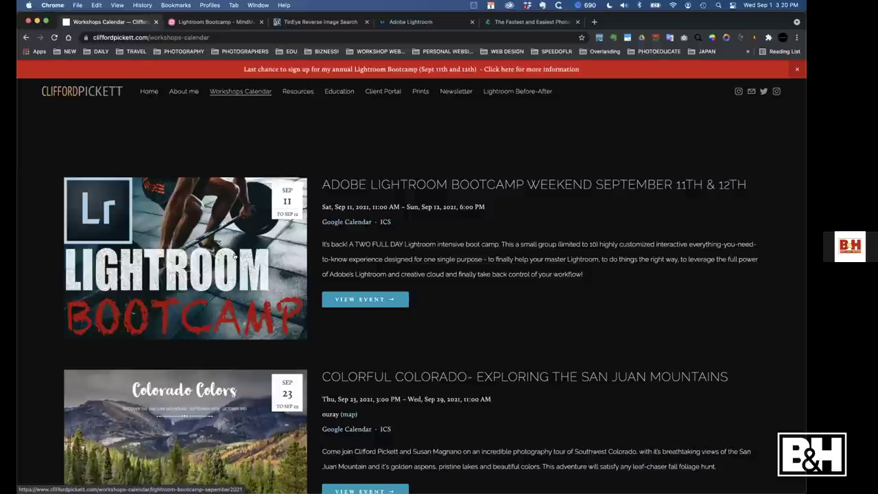
key(ctrl+Right)
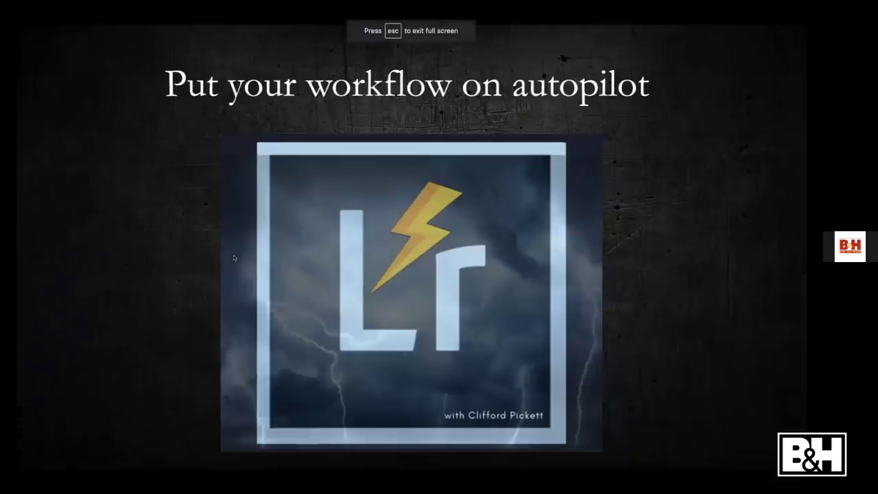
key(ctrl+Left)
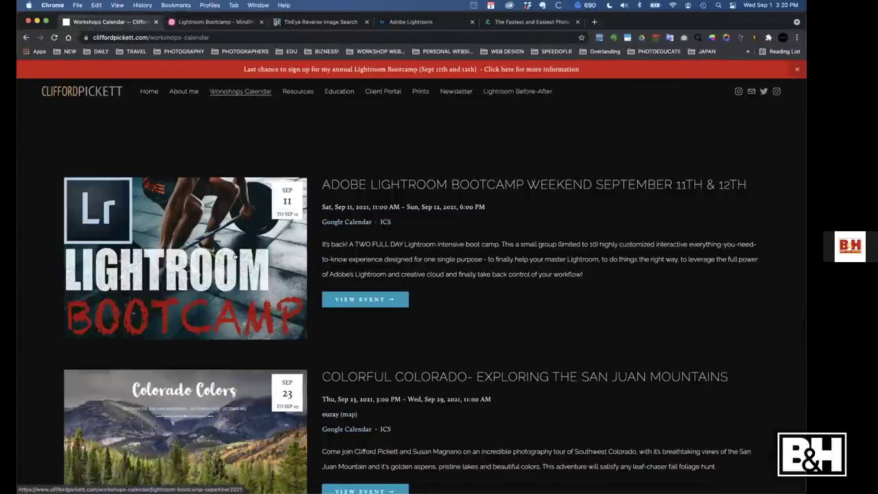
Expand the Lightroom overview and Setup branches of the Lightroom Bootcamp mind map
click(197, 23)
scroll(592, 152, up, 3)
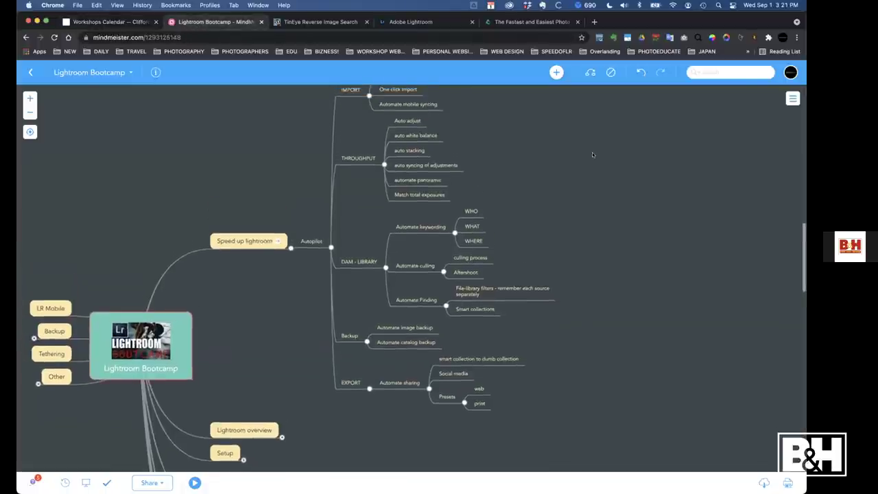
scroll(310, 369, down, 3)
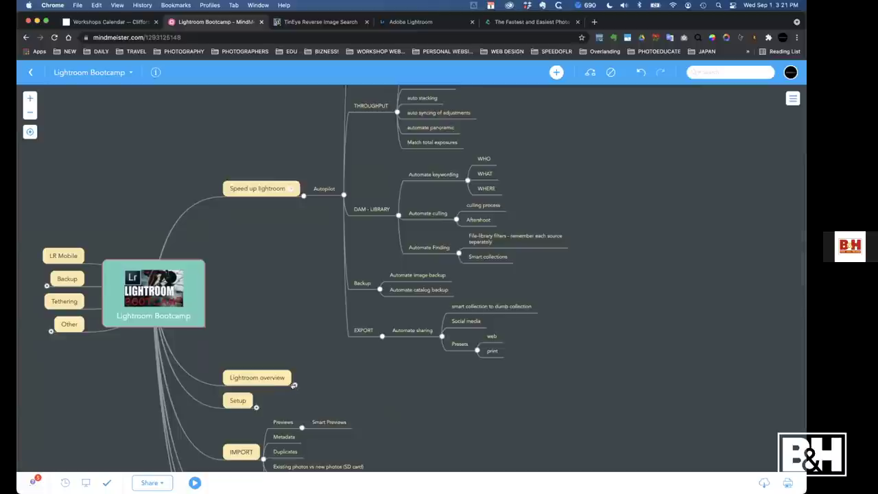
click(295, 385)
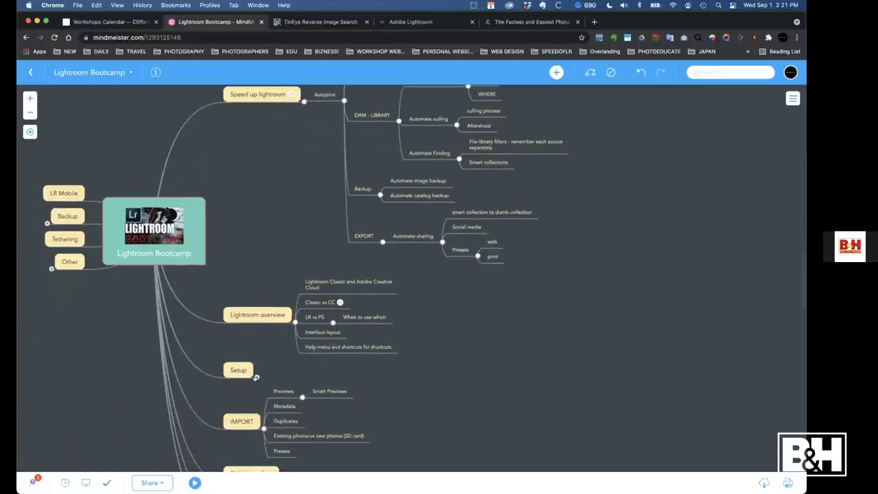
click(256, 377)
Expand the DAM Workflow and THROUGHPUT branches, then show the website's Resources page
scroll(449, 295, down, 4)
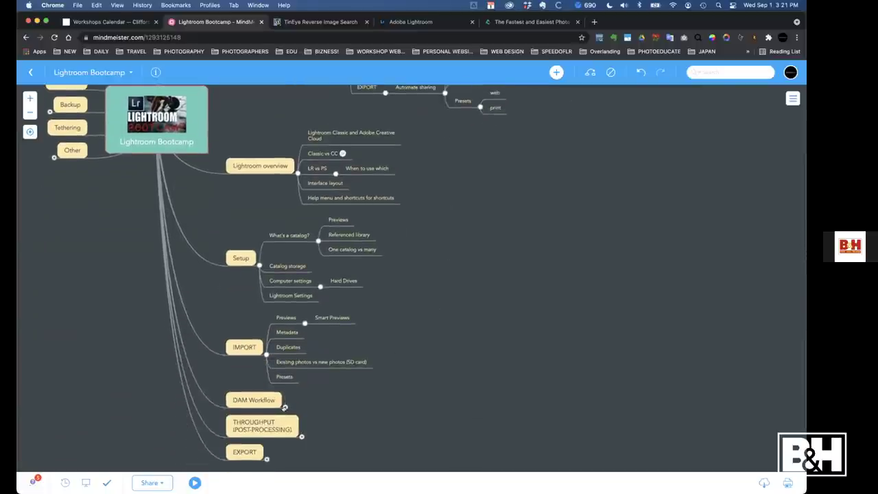
click(284, 407)
scroll(488, 308, down, 6)
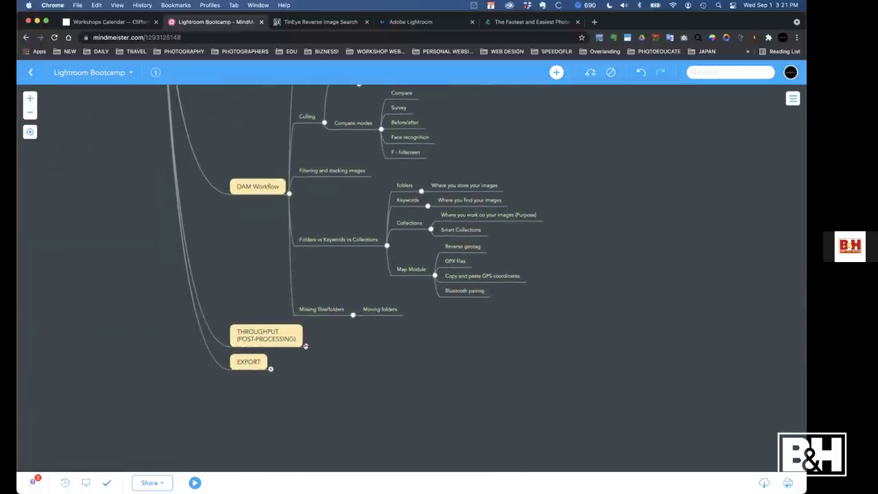
click(305, 346)
scroll(412, 274, up, 3)
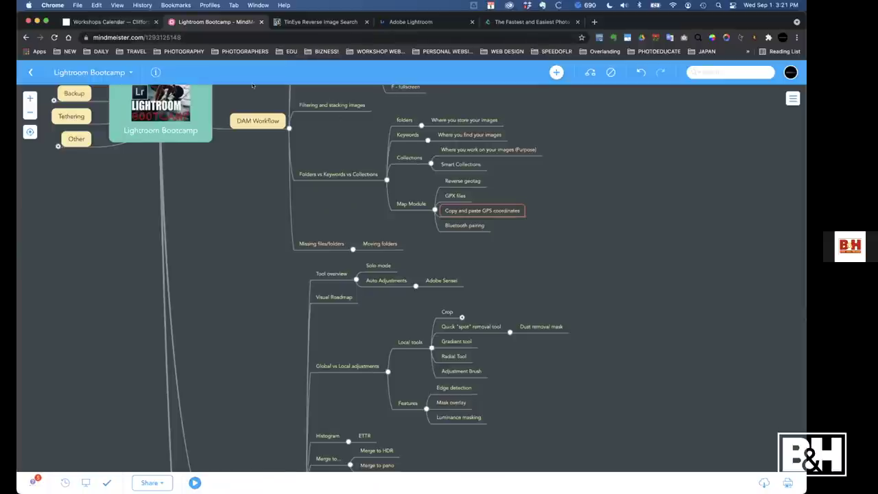
click(120, 22)
click(292, 93)
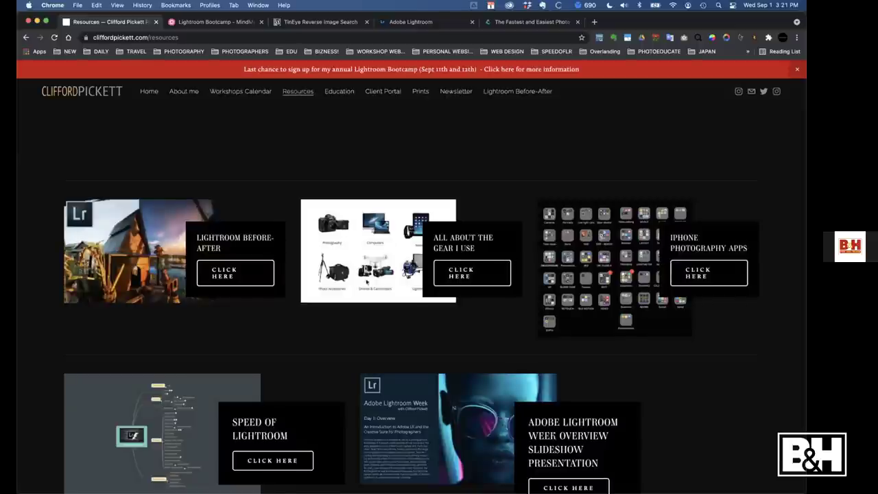
Skim the Resources page, load the Workshops Calendar, and return to the Lightroom Bootcamp map
scroll(275, 177, down, 5)
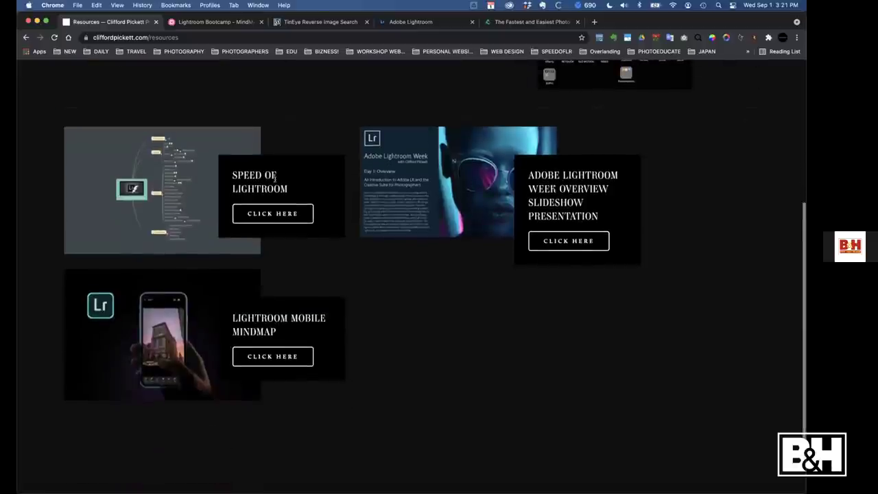
scroll(592, 156, up, 5)
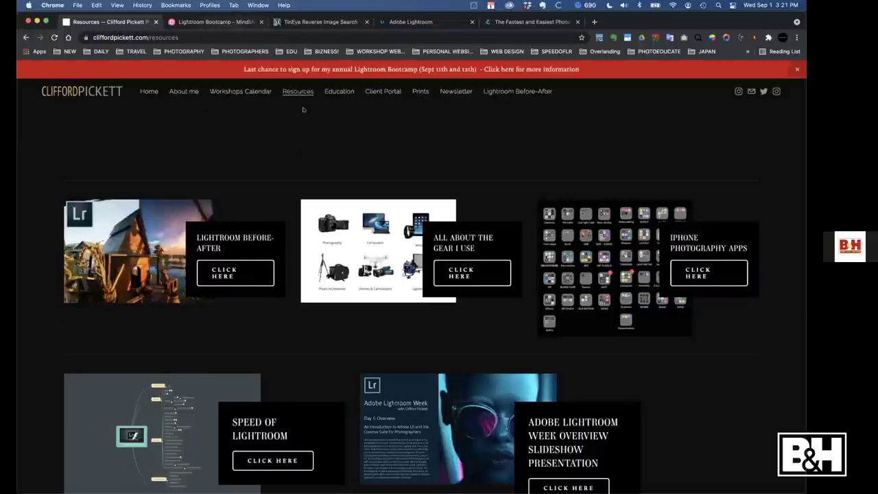
click(243, 93)
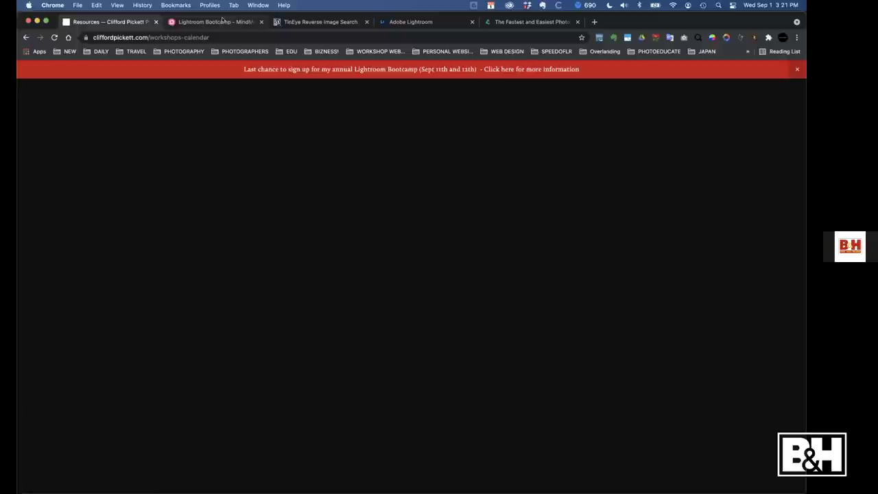
click(213, 21)
Expand the EXPORT branch (Exporting, Slideshow, Photobooks, Print, Website) and open a Finder search window
scroll(560, 221, up, 3)
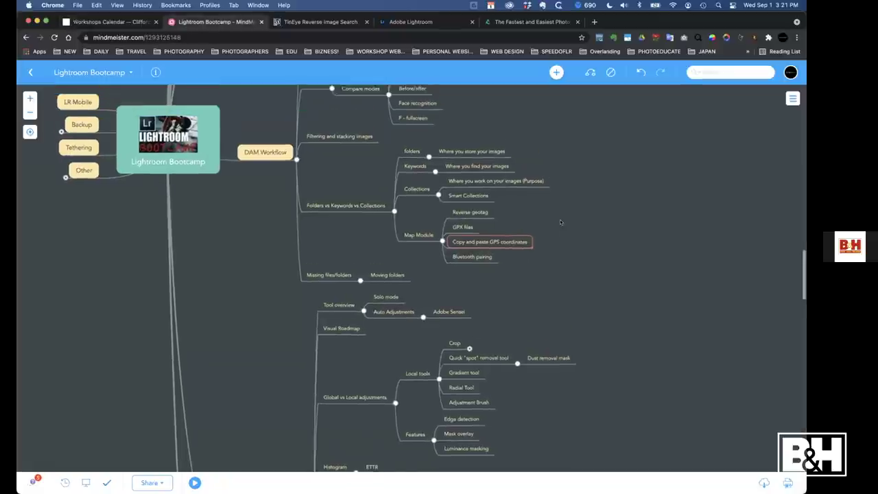
scroll(560, 222, up, 2)
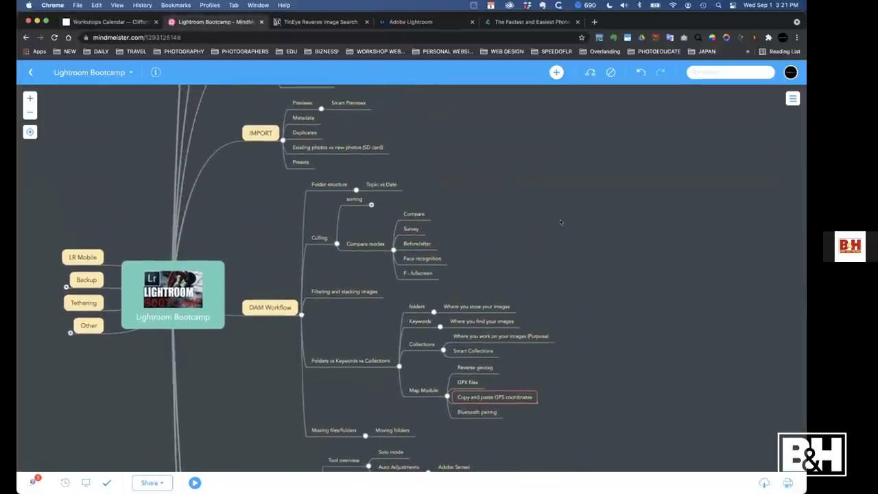
scroll(561, 222, left, 1)
scroll(561, 222, down, 10)
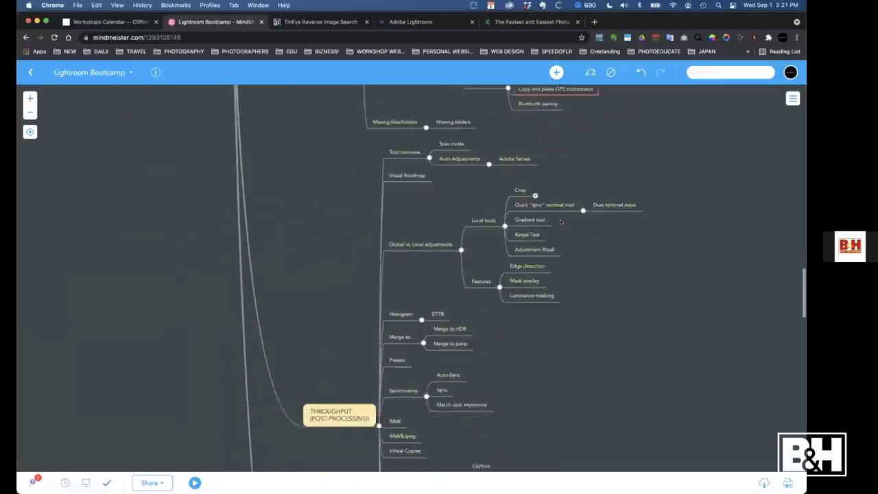
scroll(561, 222, down, 5)
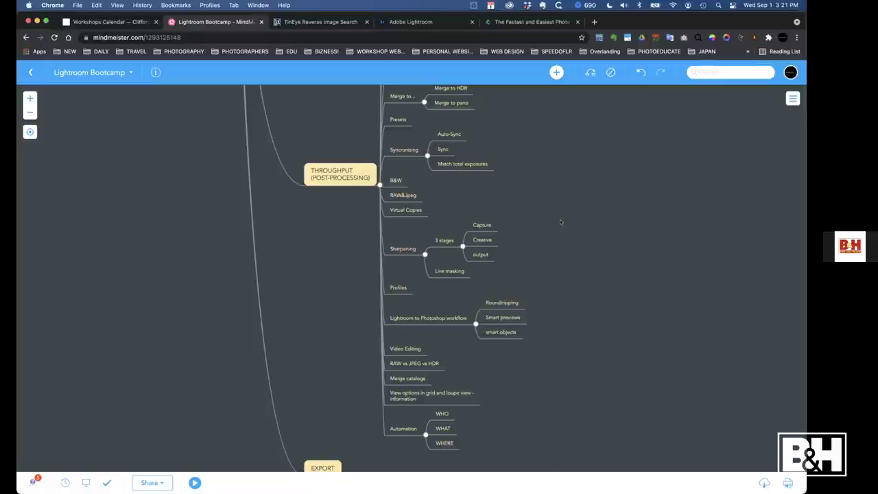
scroll(561, 222, down, 5)
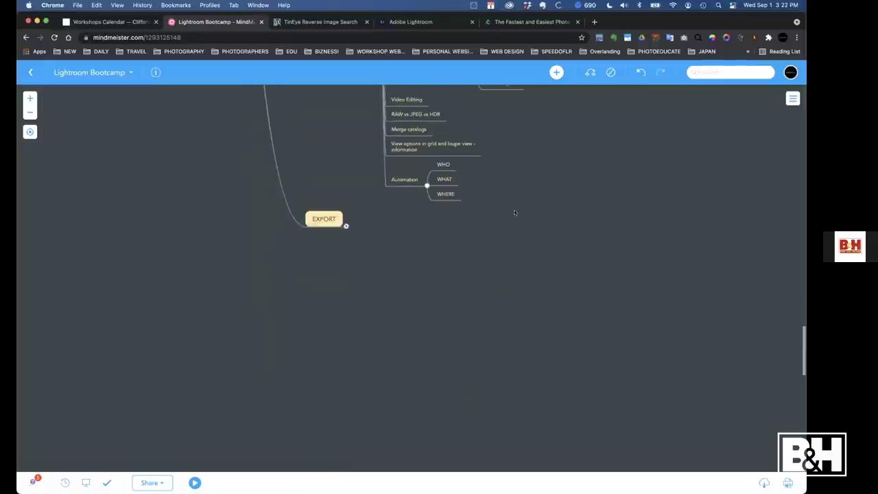
click(344, 226)
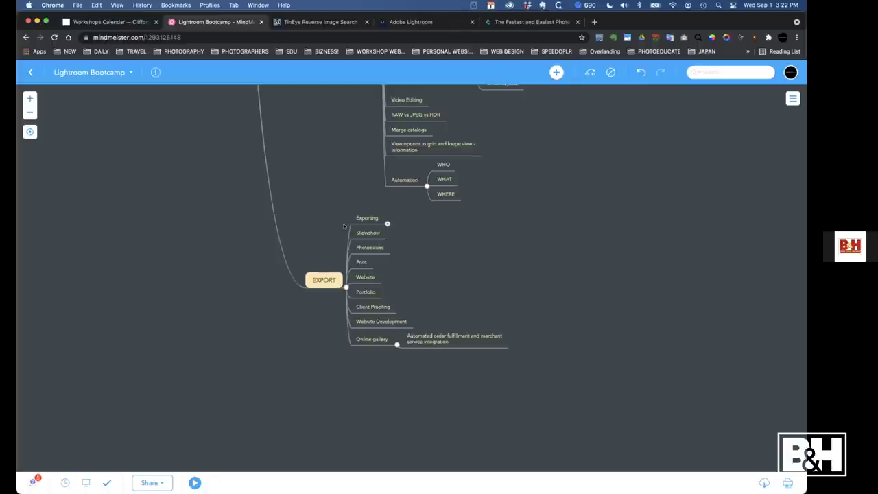
scroll(528, 194, up, 3)
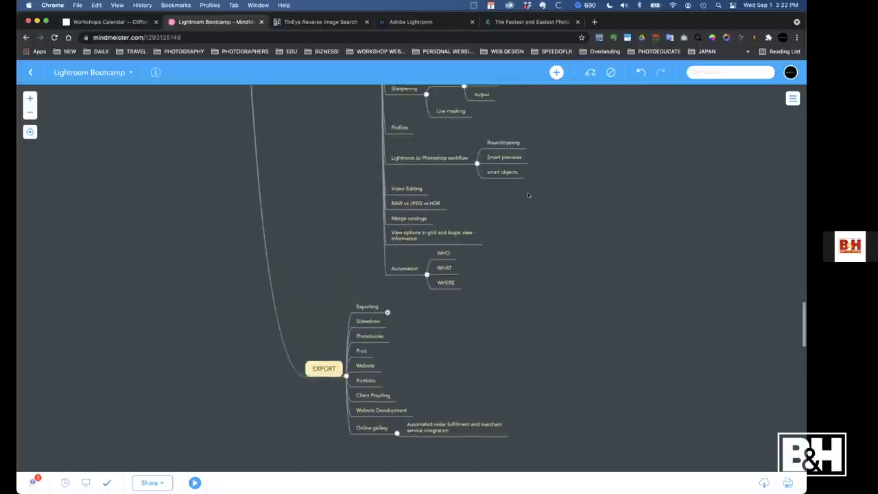
scroll(528, 196, up, 10)
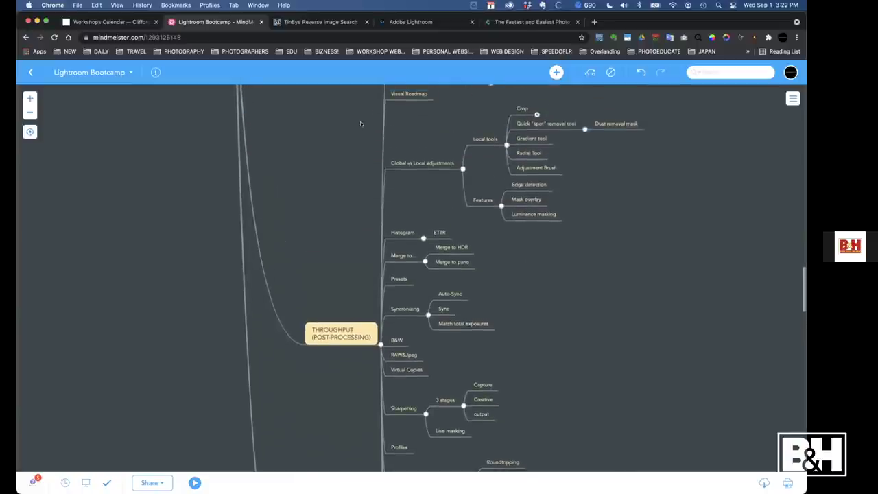
key(super+alt+space)
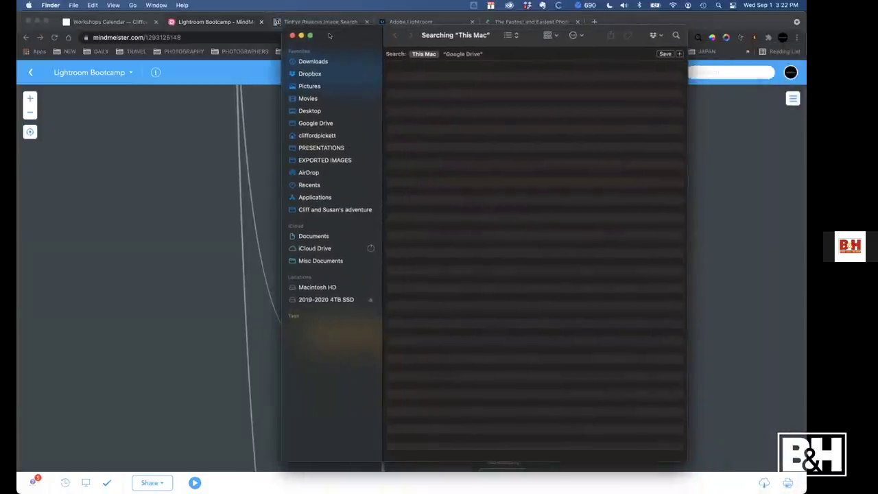
Quick Look Lightroom Cliff Notes.pdf from the Desktop, close it, and bring back the mind map
click(309, 114)
click(427, 119)
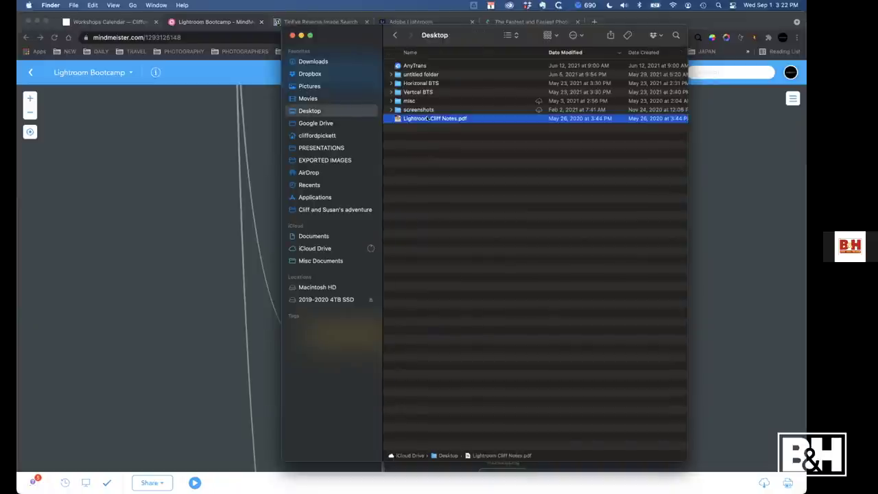
key(space)
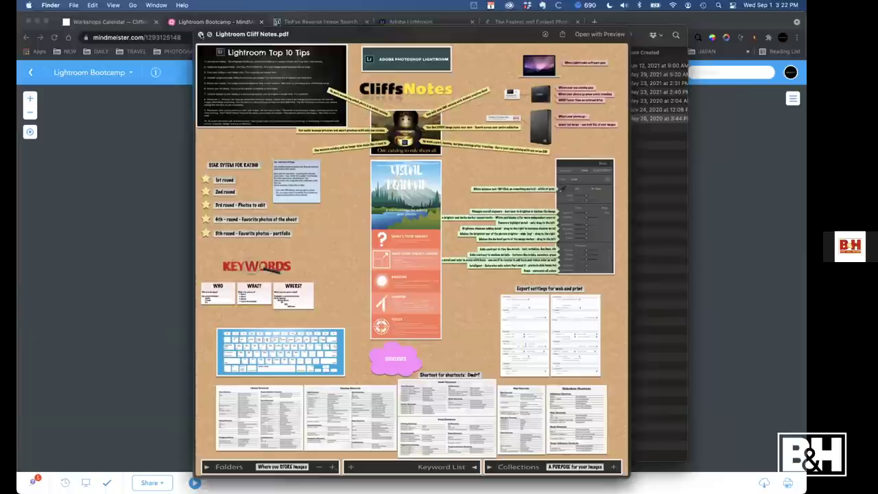
click(200, 35)
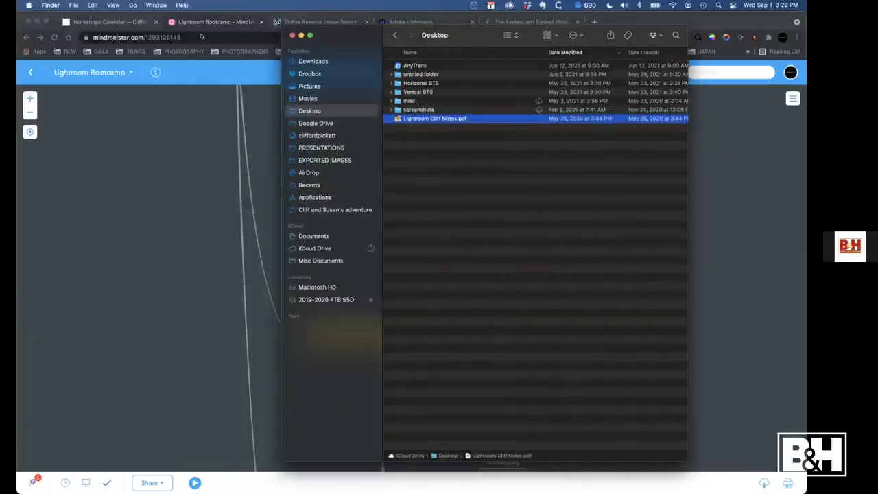
click(119, 179)
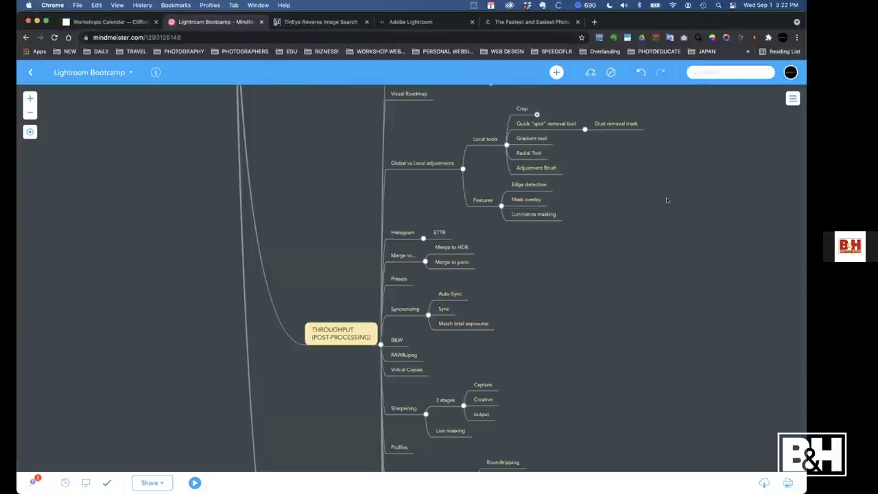
Scroll the mind map, show the Workshops Calendar's September 11th & 12th Bootcamp, then switch to zoom.us
scroll(666, 197, down, 5)
scroll(666, 198, down, 5)
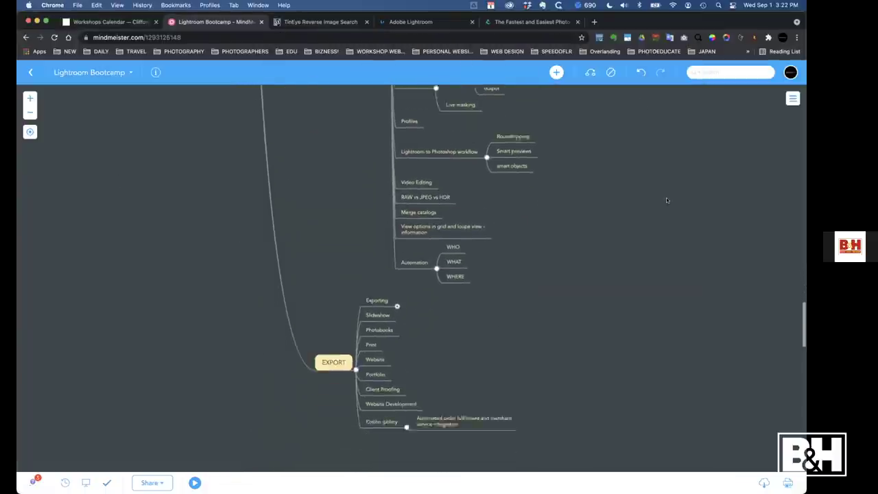
scroll(666, 198, up, 4)
scroll(666, 198, up, 10)
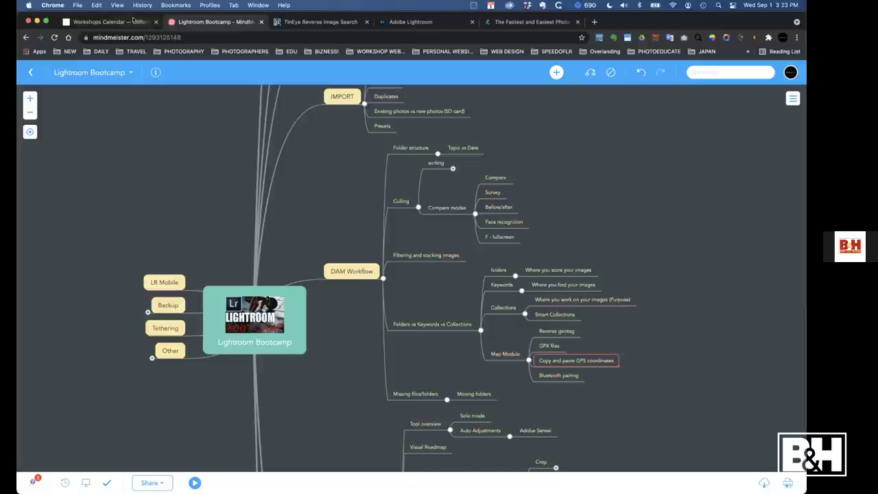
click(110, 21)
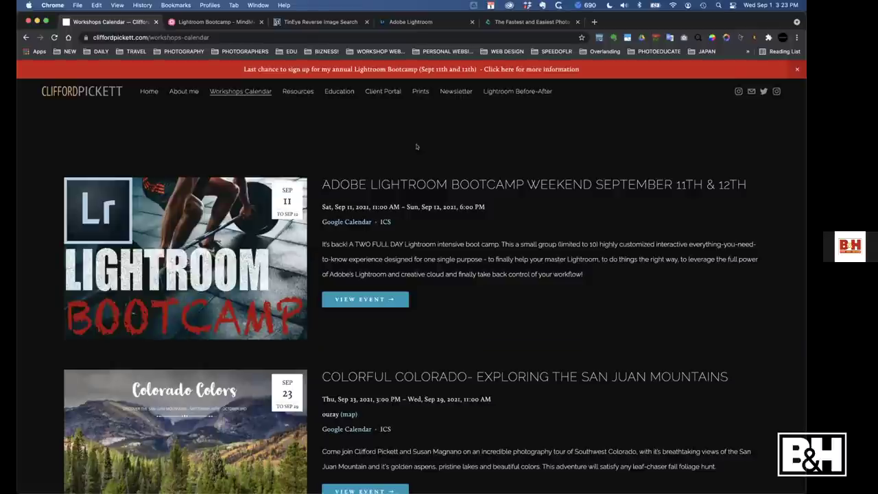
mouse_move(456, 481)
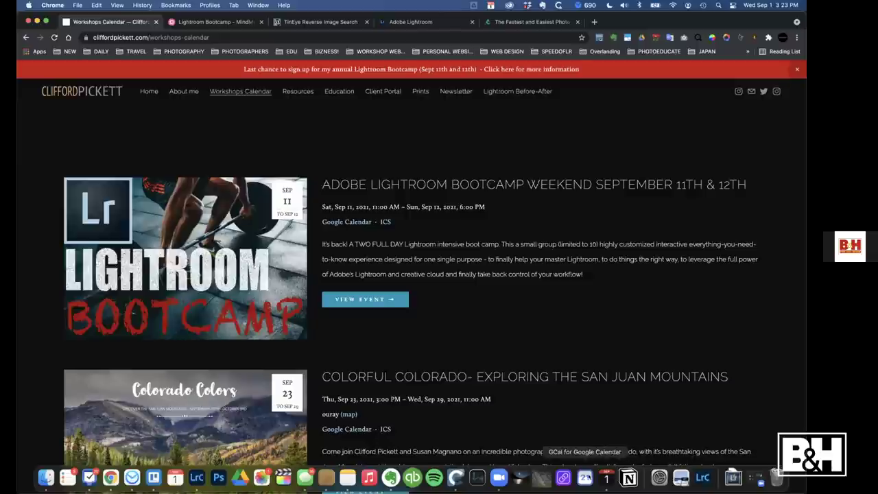
click(499, 477)
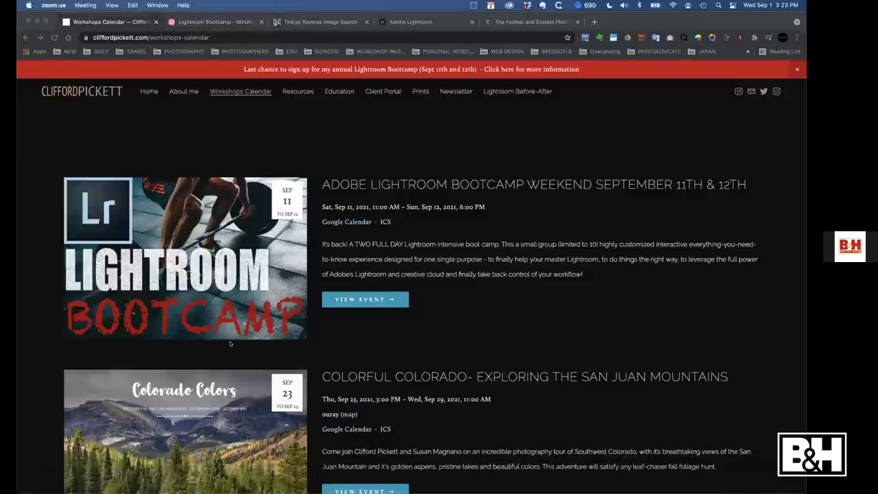